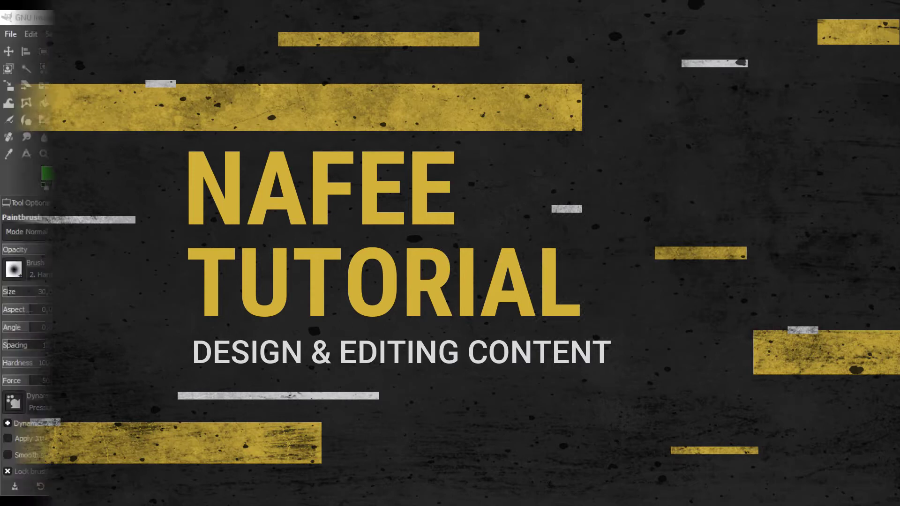
Create a 2500 × 2000 px image filled with the background colour, and undock the Layers dialog.
click(10, 34)
click(28, 52)
text(2500)
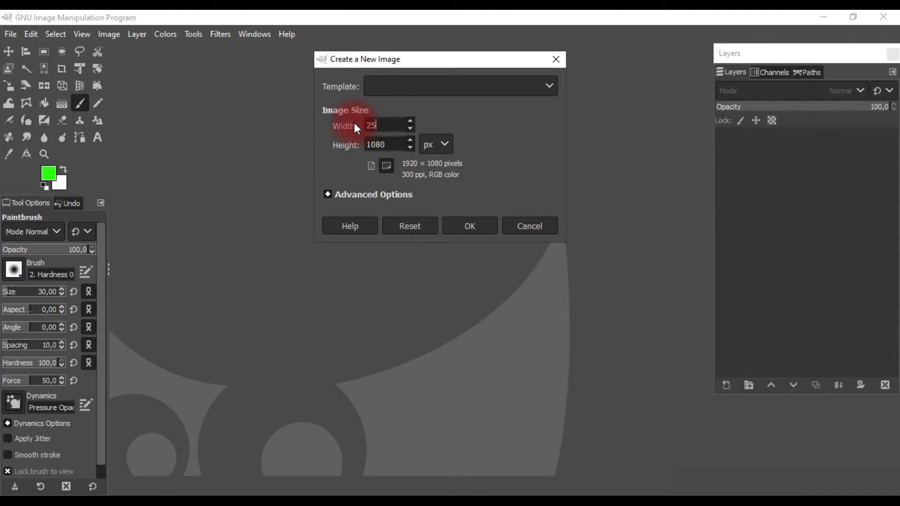
key(Tab)
text(2000)
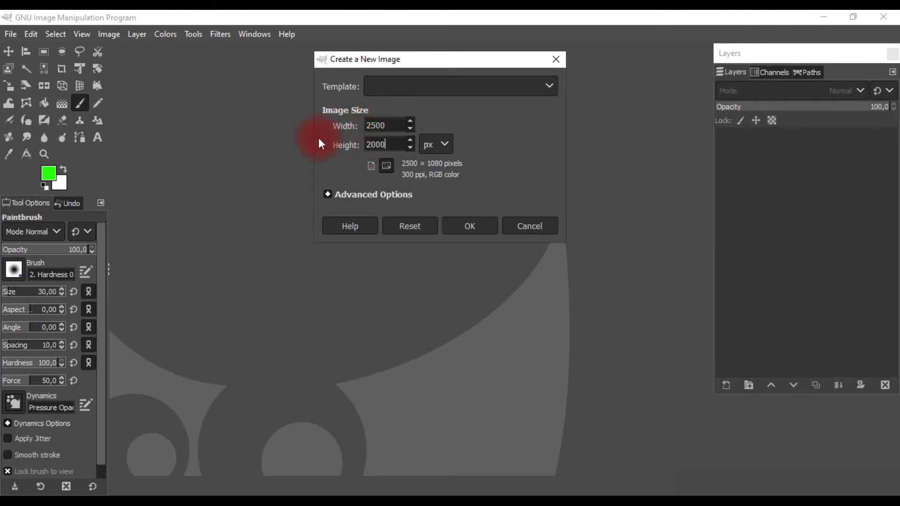
click(410, 196)
click(478, 368)
click(412, 389)
click(502, 446)
mouse_move(773, 85)
mouse_down()
mouse_move(627, 275)
mouse_move(504, 71)
mouse_move(794, 120)
mouse_move(810, 111)
mouse_up()
click(779, 132)
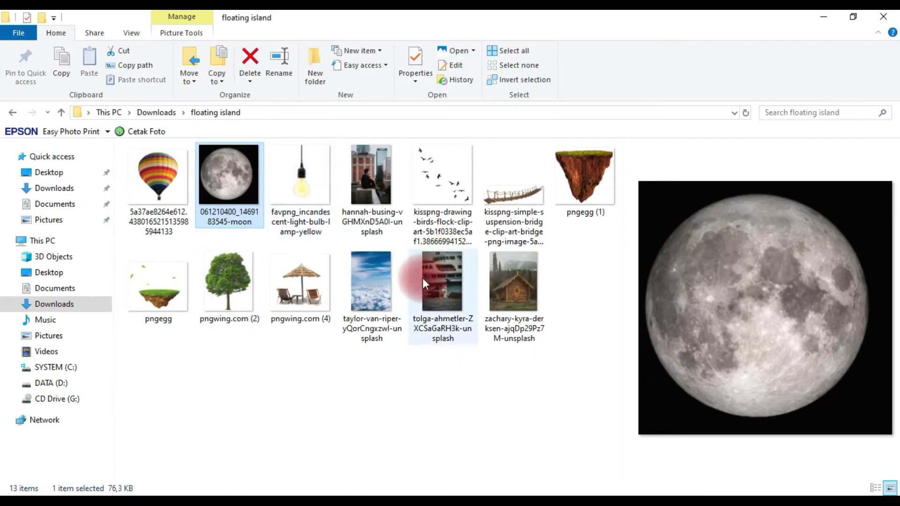
Add the cloud photo as a layer and scale it to fit the 2500 × 2000 canvas.
mouse_move(371, 294)
mouse_down()
mouse_move(304, 446)
mouse_move(385, 278)
mouse_up()
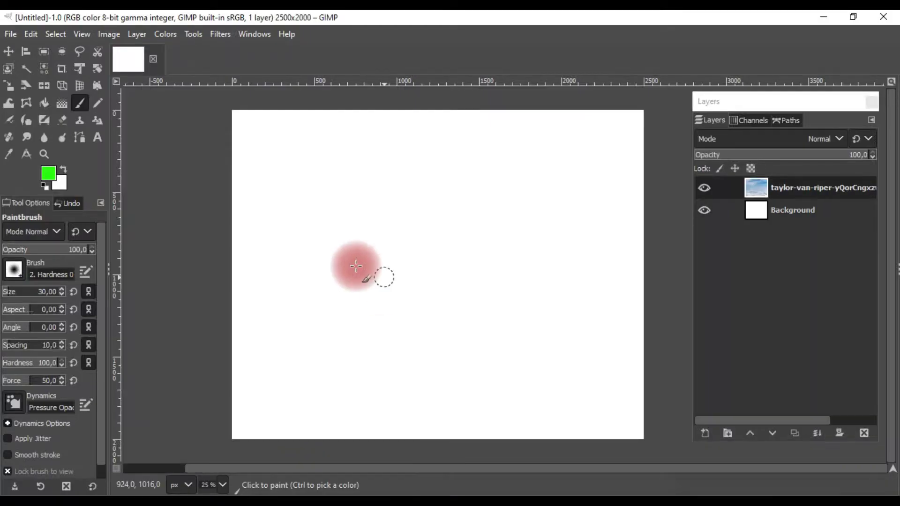
key(minus)
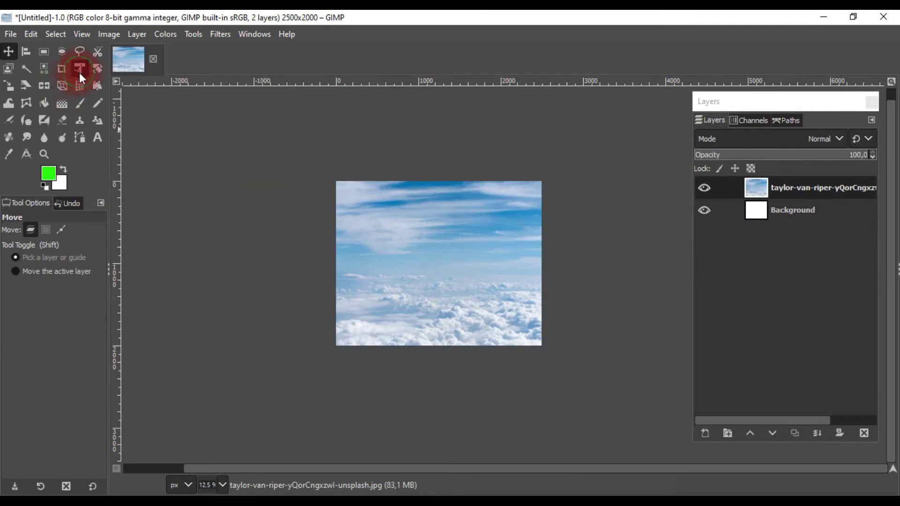
click(80, 70)
drag(451, 160, 459, 197)
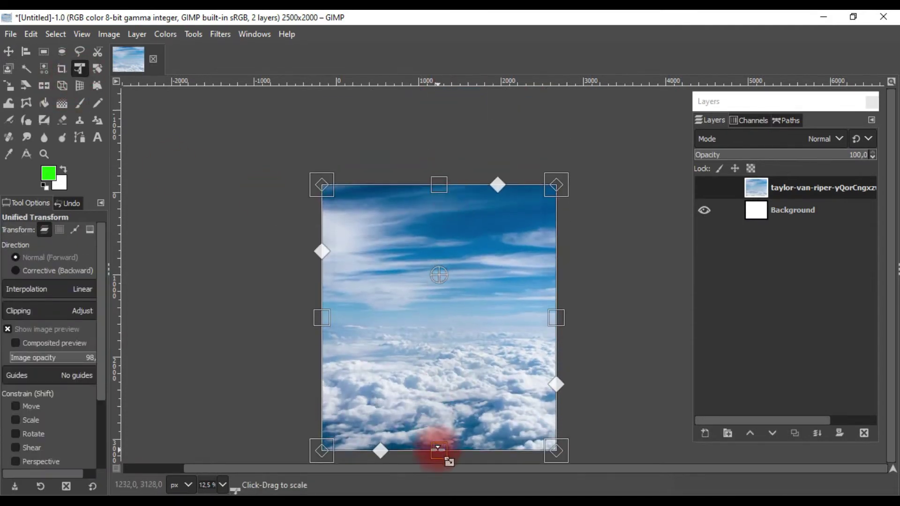
drag(439, 451, 458, 366)
drag(569, 271, 556, 272)
drag(322, 274, 335, 276)
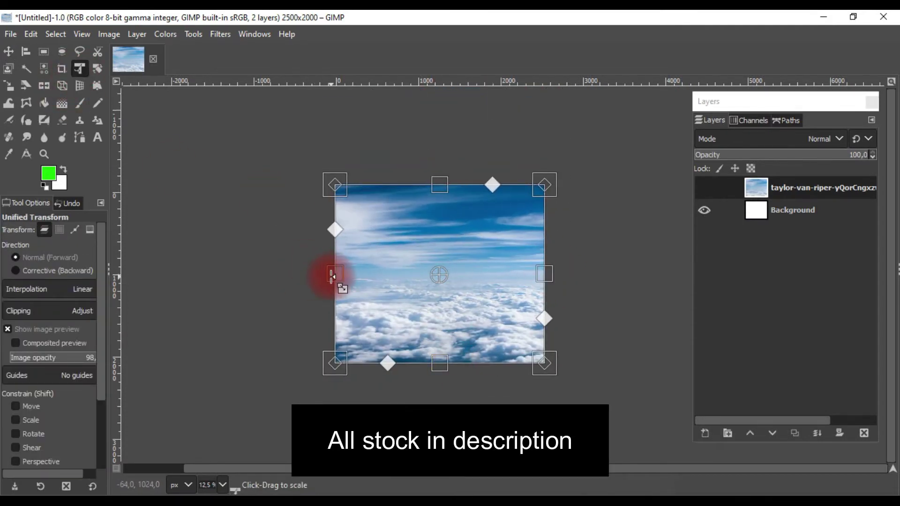
mouse_move(754, 104)
mouse_down()
mouse_move(696, 140)
mouse_move(655, 113)
mouse_move(834, 97)
mouse_up()
click(846, 173)
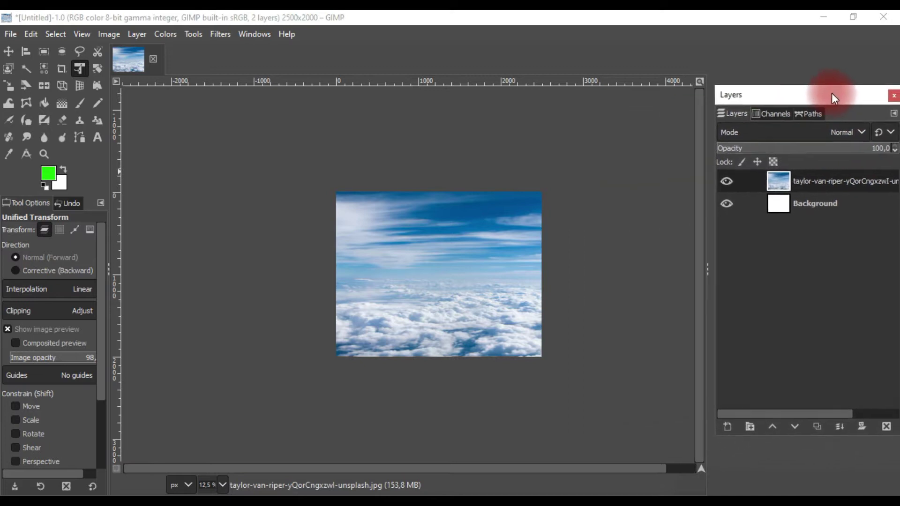
Bring up the Color Temperature adjustment for the cloud layer.
scroll(485, 255, up, 1)
click(165, 34)
click(199, 70)
Apply the colour temperature change, then darken the clouds with an Exposure of about -4.
key(Return)
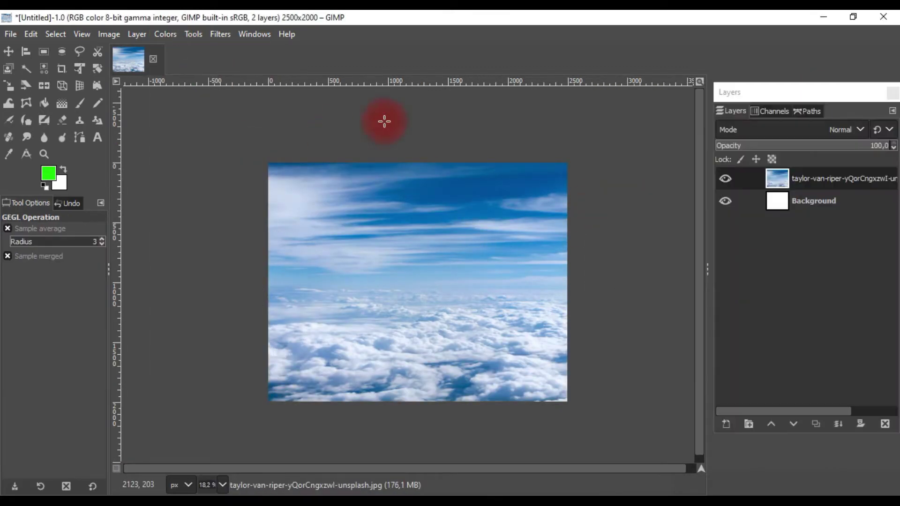
click(194, 136)
click(688, 183)
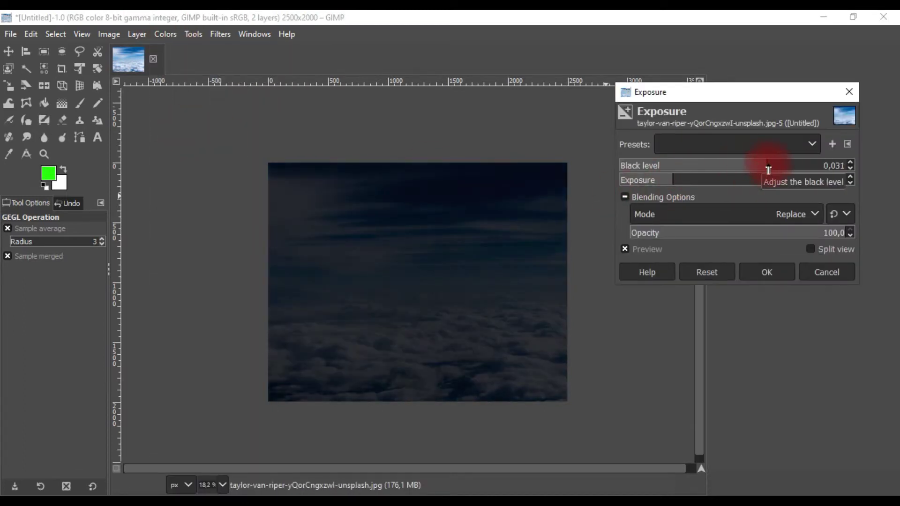
click(767, 273)
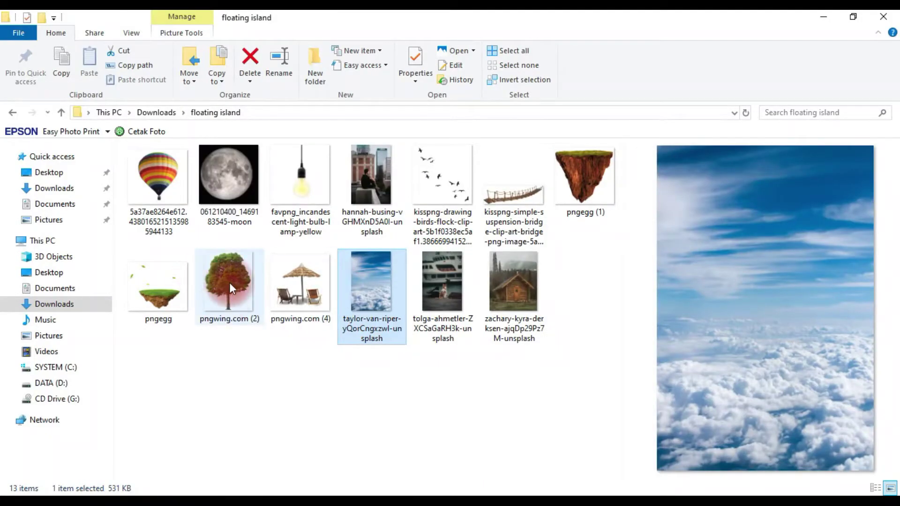
Add the floating island image as a layer and erase the stray leaves above it.
click(178, 309)
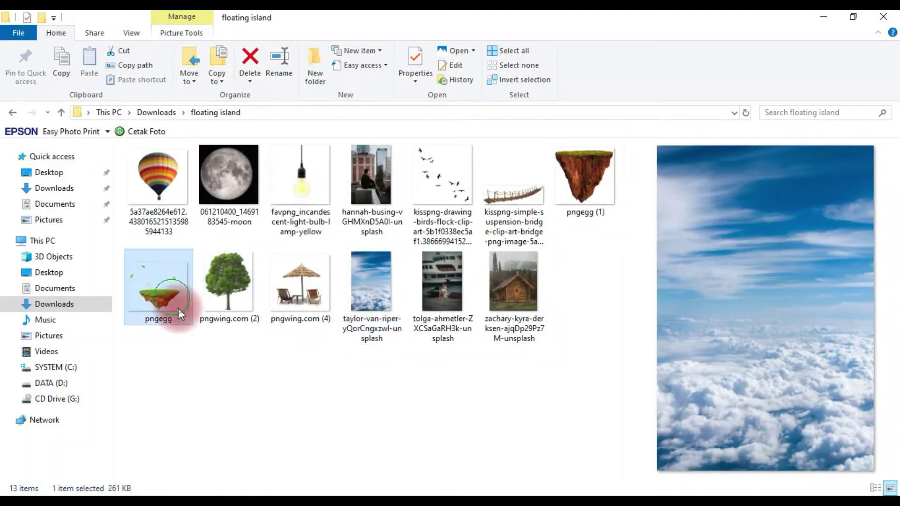
drag(155, 298, 402, 301)
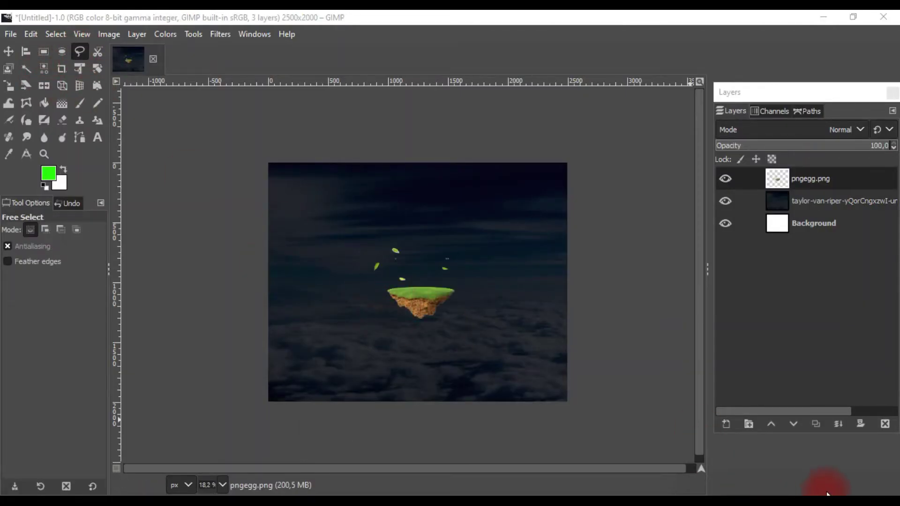
scroll(431, 298, up, 1)
drag(495, 279, 322, 289)
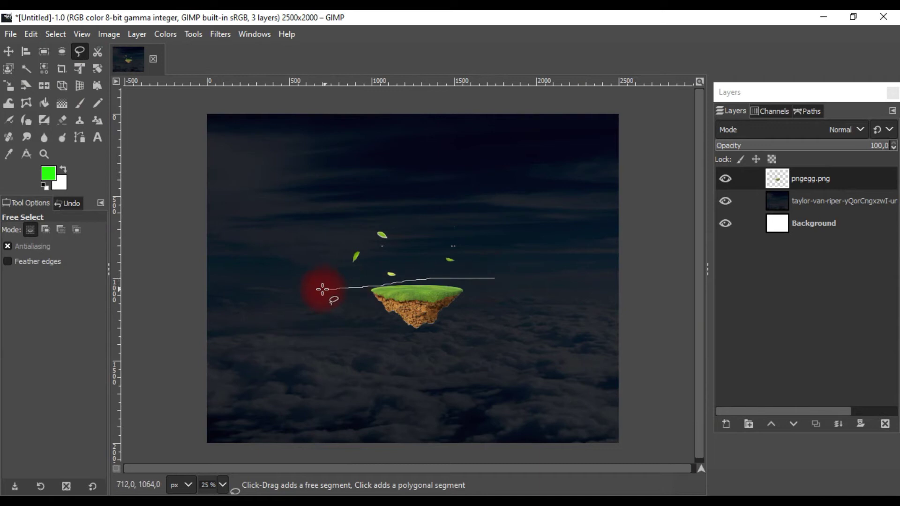
click(505, 276)
key(Return)
click(30, 34)
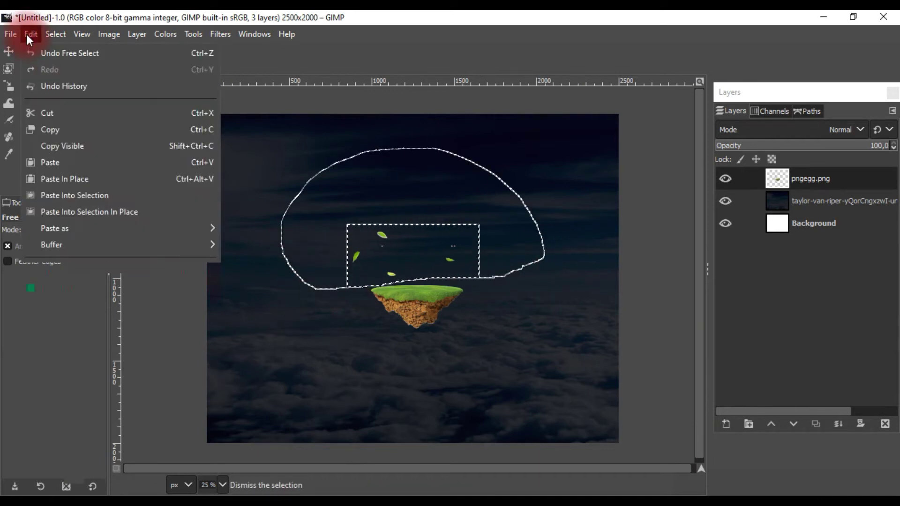
click(68, 273)
click(55, 33)
click(70, 68)
Move the island down-left and enlarge it over the lower clouds.
click(9, 51)
drag(408, 287, 341, 321)
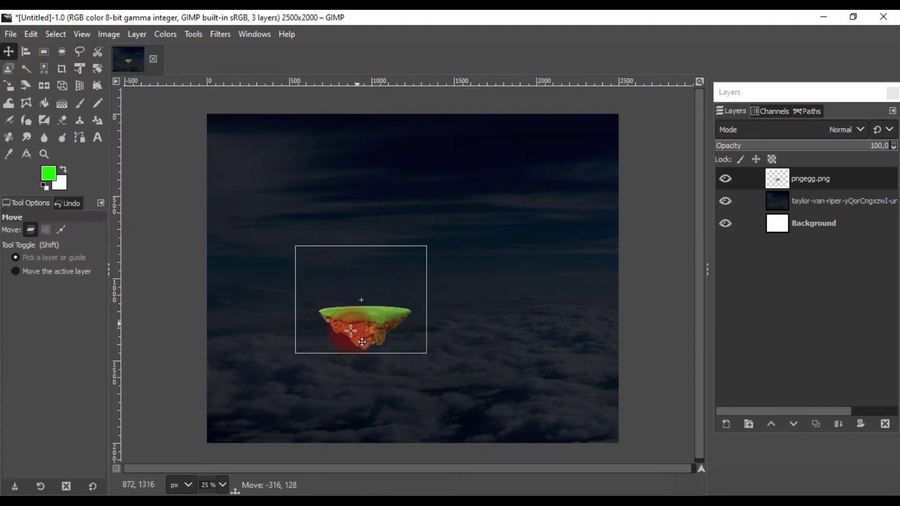
click(44, 85)
click(8, 51)
click(341, 322)
click(80, 68)
click(404, 278)
drag(404, 278, 605, 177)
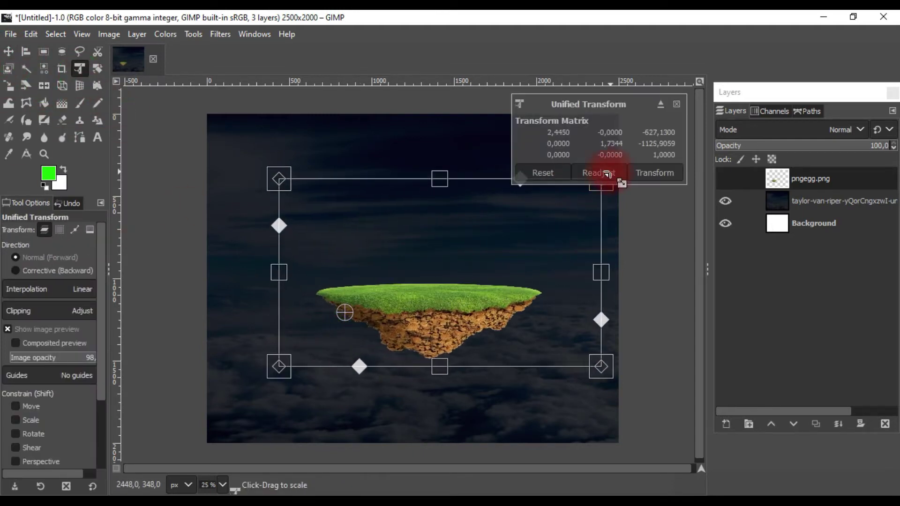
drag(468, 305, 390, 338)
click(654, 172)
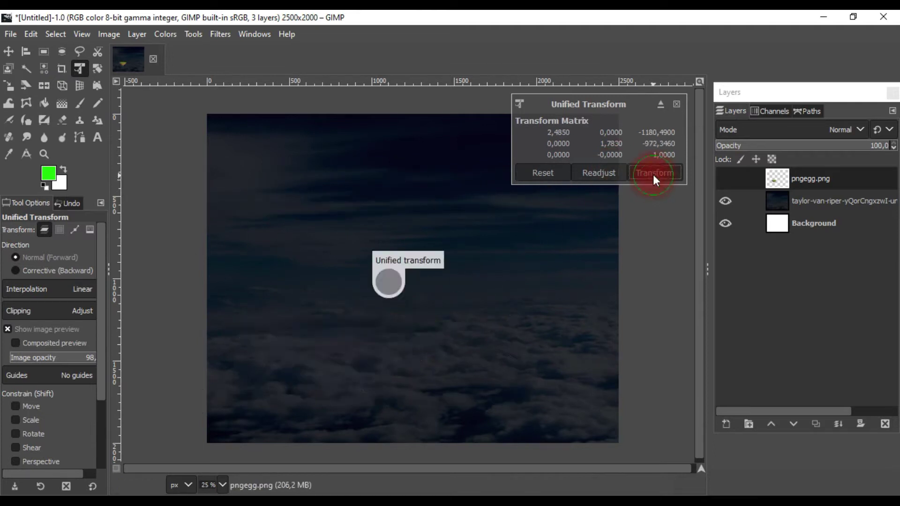
Apply a Color Temperature adjustment to the island and start an Exposure of about -4.5.
click(159, 38)
click(205, 69)
click(783, 274)
click(173, 35)
click(212, 134)
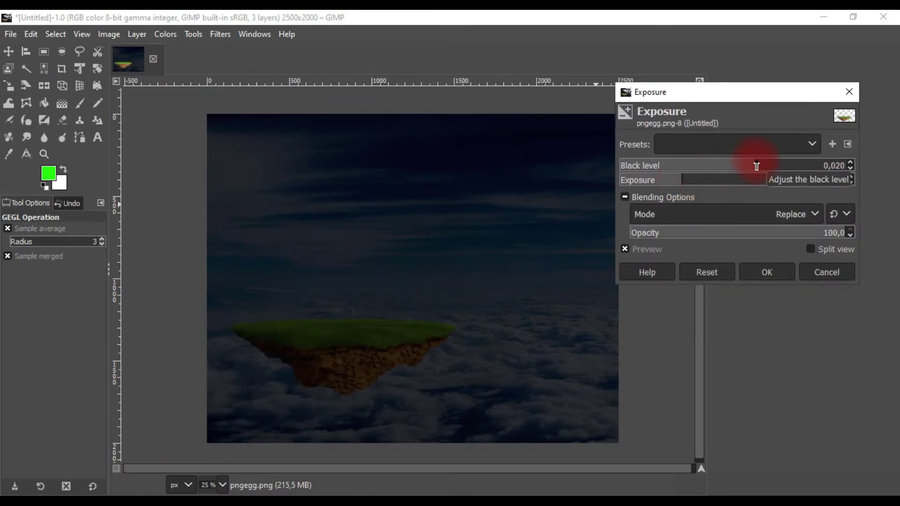
Apply the island's exposure and a Hue-Chroma adjustment, then nudge the island slightly lower.
click(767, 273)
click(166, 34)
click(199, 87)
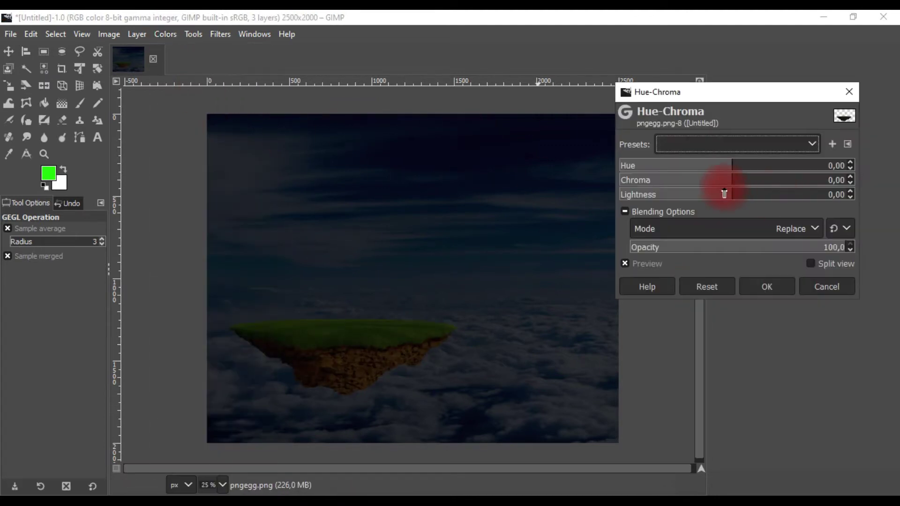
click(765, 288)
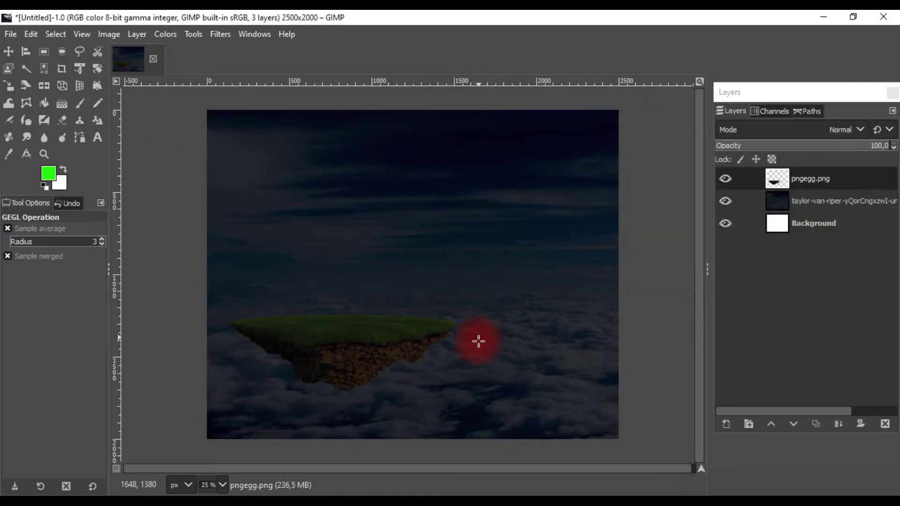
click(9, 52)
drag(374, 344, 375, 360)
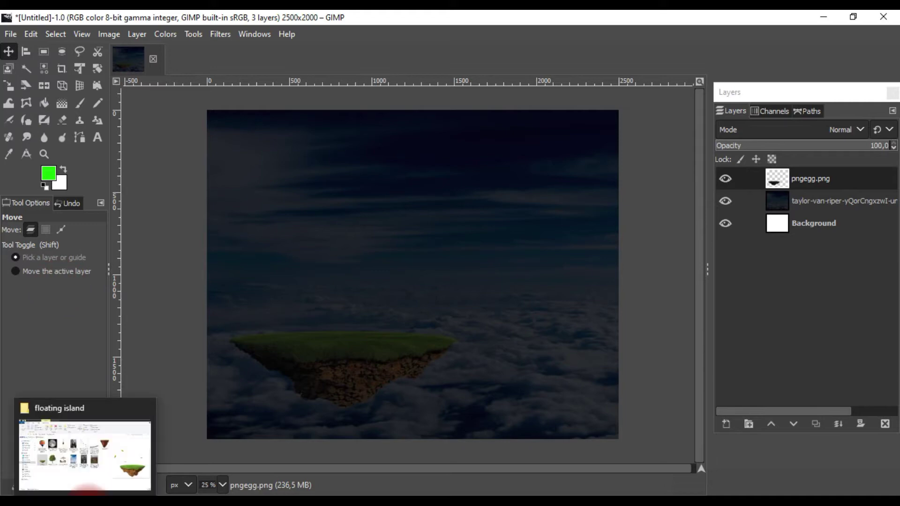
Add the moon photo as a layer and draw an elliptical selection over the moon.
click(80, 450)
mouse_move(245, 182)
mouse_down()
mouse_move(291, 476)
mouse_move(428, 256)
mouse_up()
click(62, 51)
drag(347, 210, 453, 355)
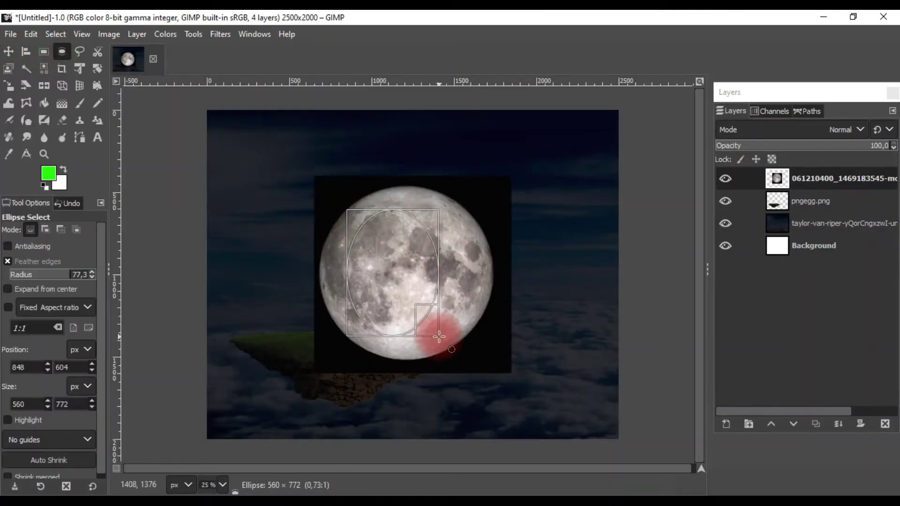
Scale the circular selection so it matches the moon's edge.
right_click(442, 356)
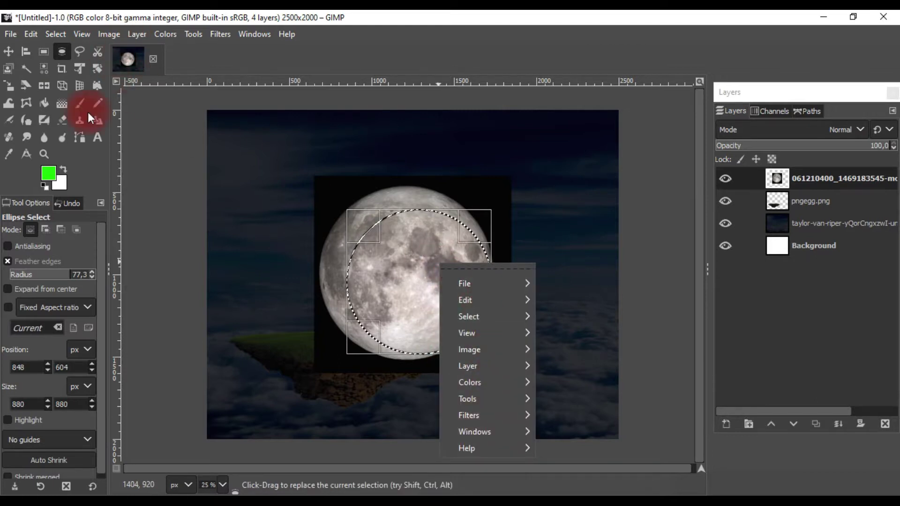
click(79, 69)
click(61, 231)
click(346, 201)
drag(346, 200, 302, 167)
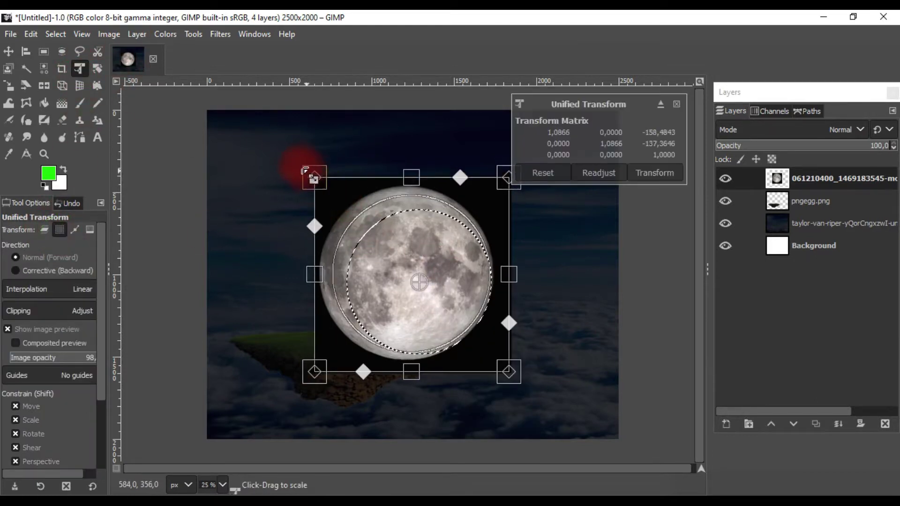
drag(299, 379, 306, 375)
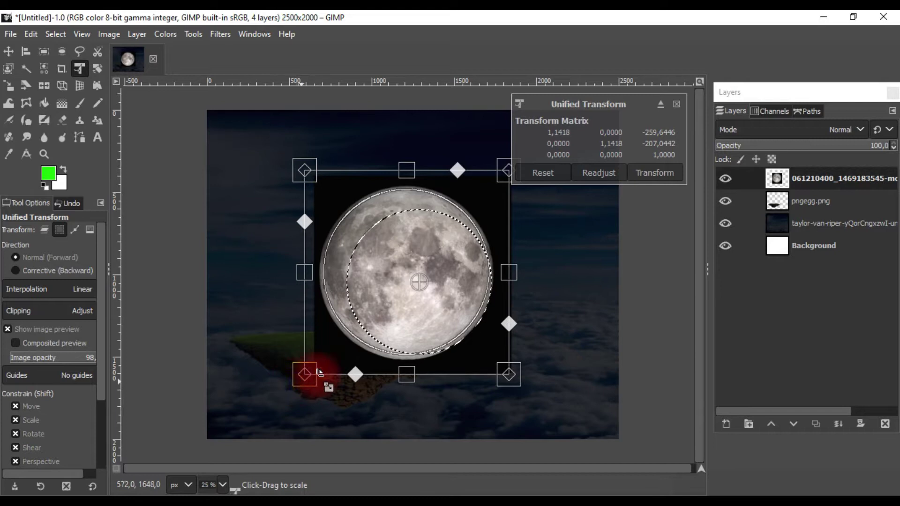
click(669, 173)
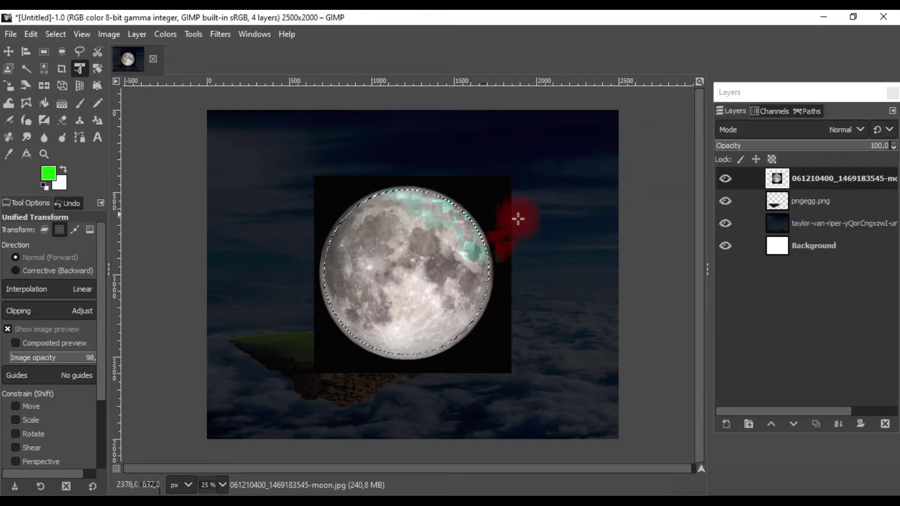
Copy and paste the round moon as its own layer, deleting the original moon photo layer.
right_click(410, 297)
click(543, 155)
right_click(505, 245)
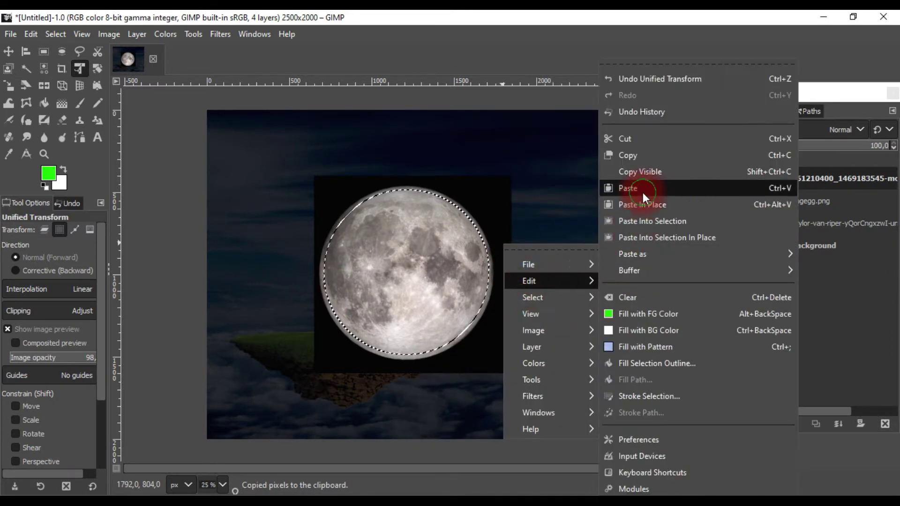
click(643, 192)
click(744, 426)
right_click(824, 199)
click(751, 194)
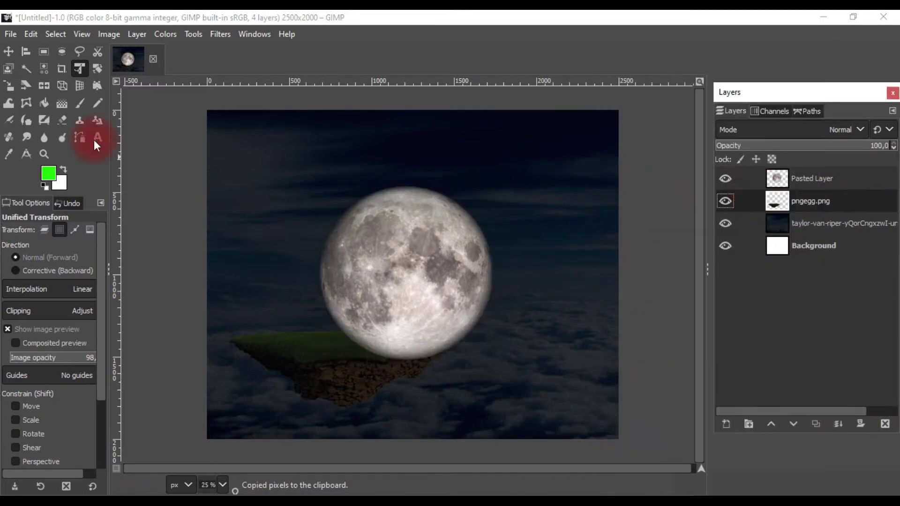
Reposition the moon and try a Brightness-Contrast change, then cancel it.
key(m)
drag(402, 261, 432, 233)
click(166, 34)
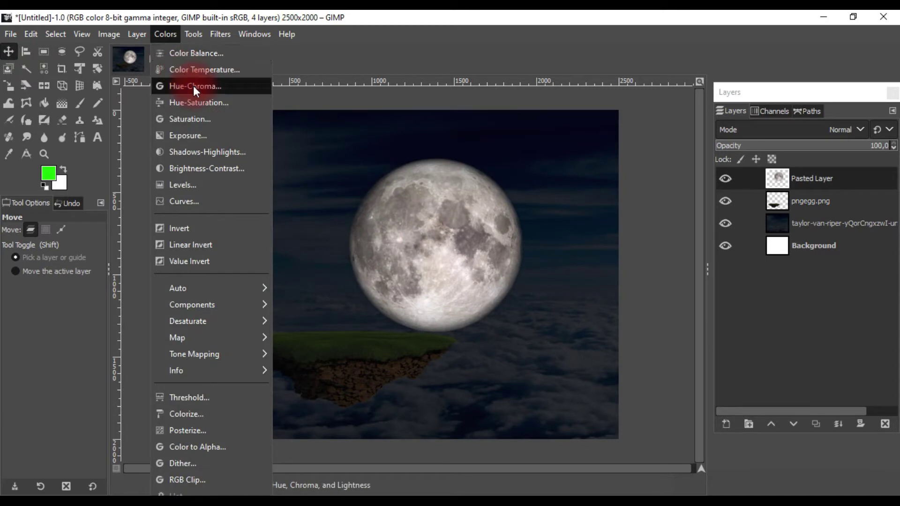
click(206, 168)
mouse_move(714, 253)
mouse_down()
mouse_move(687, 256)
mouse_move(697, 256)
mouse_up()
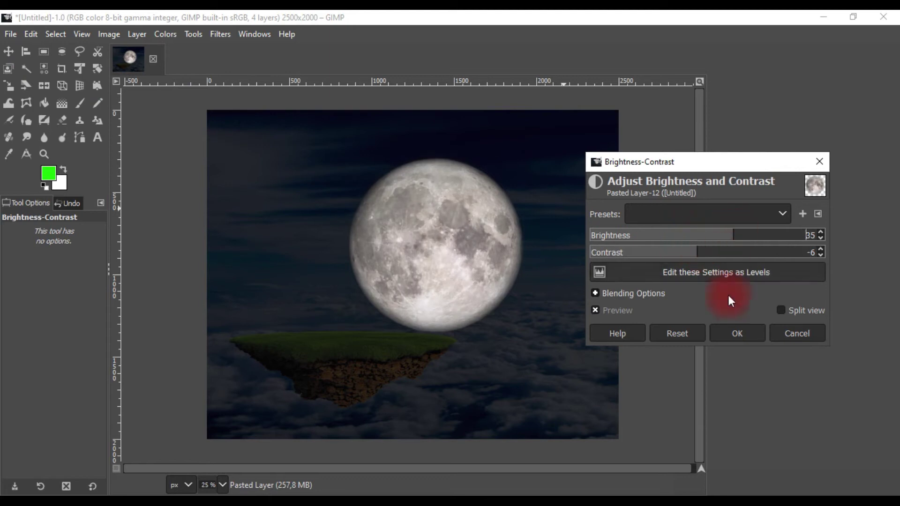
click(797, 333)
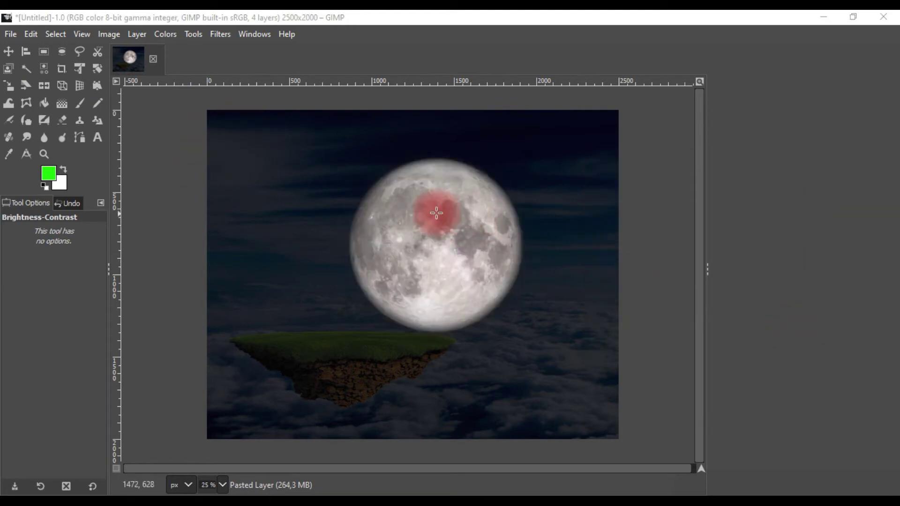
Scale the moon down and move it up into the upper-right sky.
key(m)
drag(423, 263, 488, 237)
click(79, 69)
click(486, 212)
click(750, 192)
click(393, 131)
mouse_move(394, 131)
mouse_down()
mouse_move(409, 135)
mouse_move(466, 201)
mouse_up()
drag(542, 251, 539, 174)
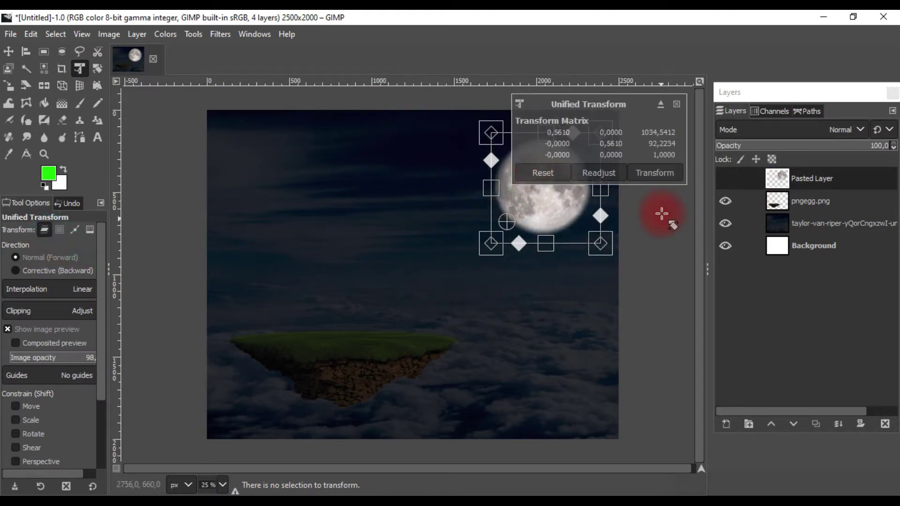
click(649, 173)
Rename the moon, island and sky layers to bulan, island and langit.
double_click(821, 179)
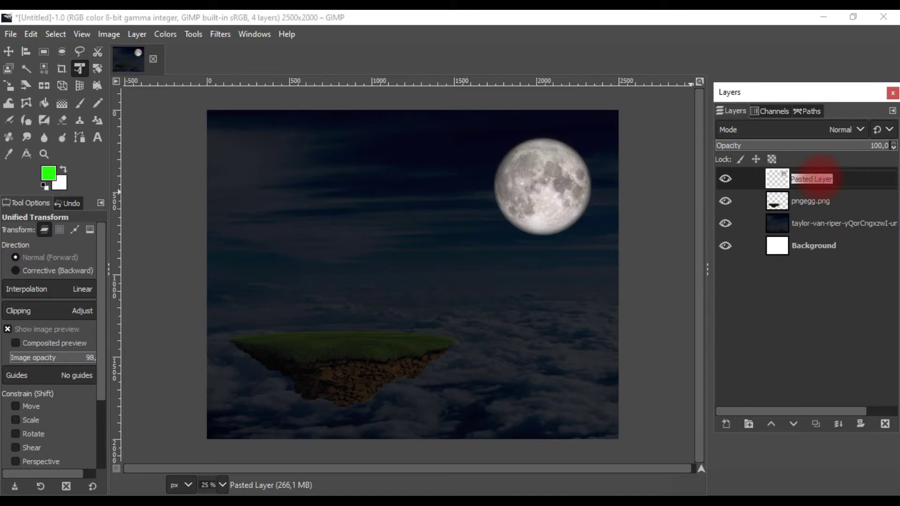
text(bulan)
double_click(824, 206)
text(isla)
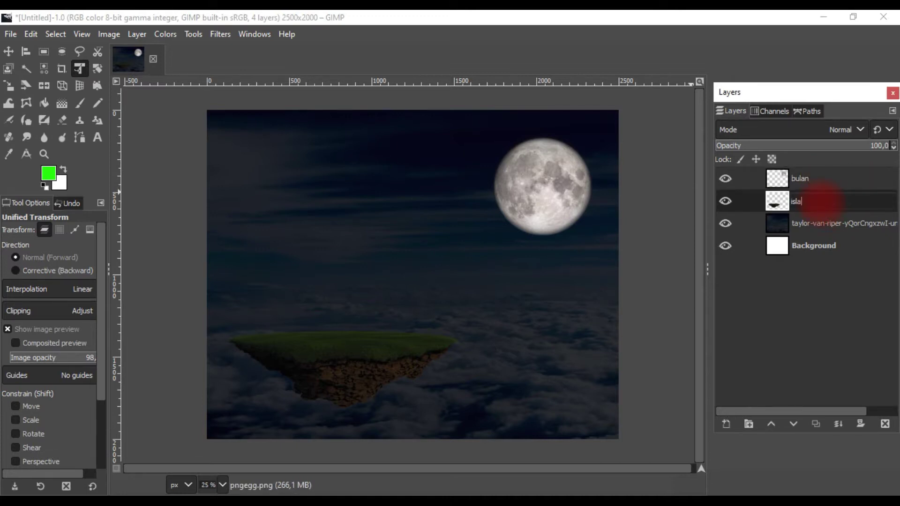
double_click(827, 223)
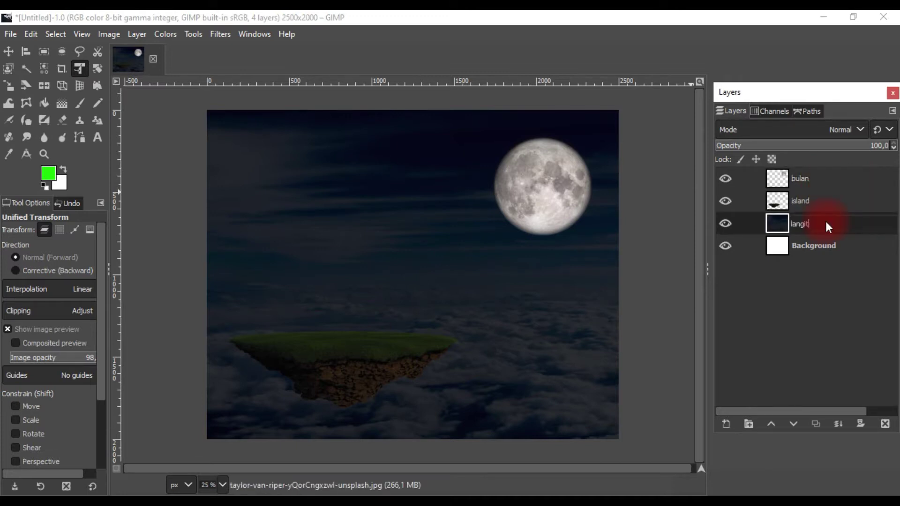
key(Return)
Duplicate bulan, lower the copy beneath it, then delete the bulan copy.
click(810, 208)
click(814, 186)
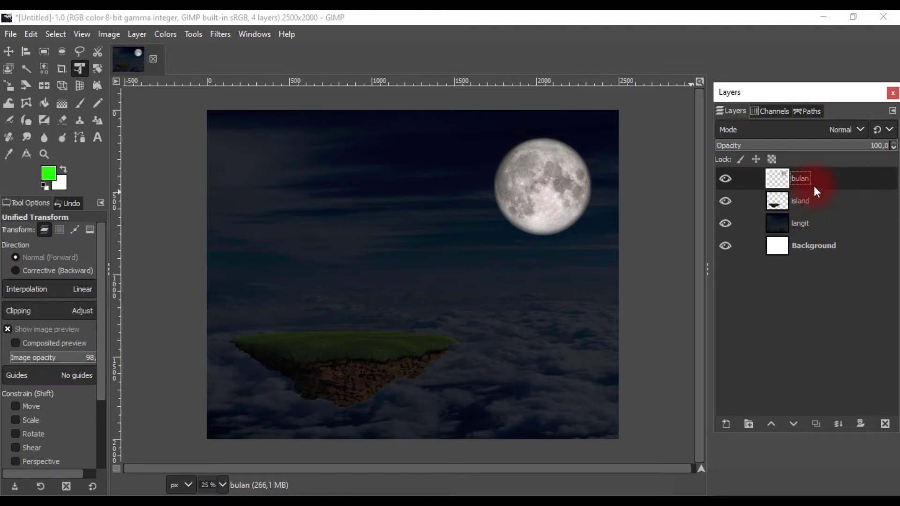
right_click(835, 174)
click(762, 162)
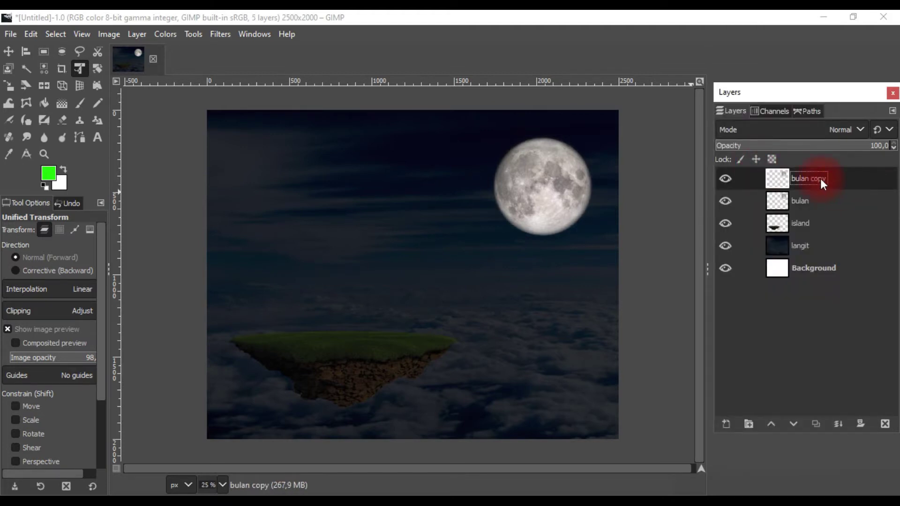
click(793, 424)
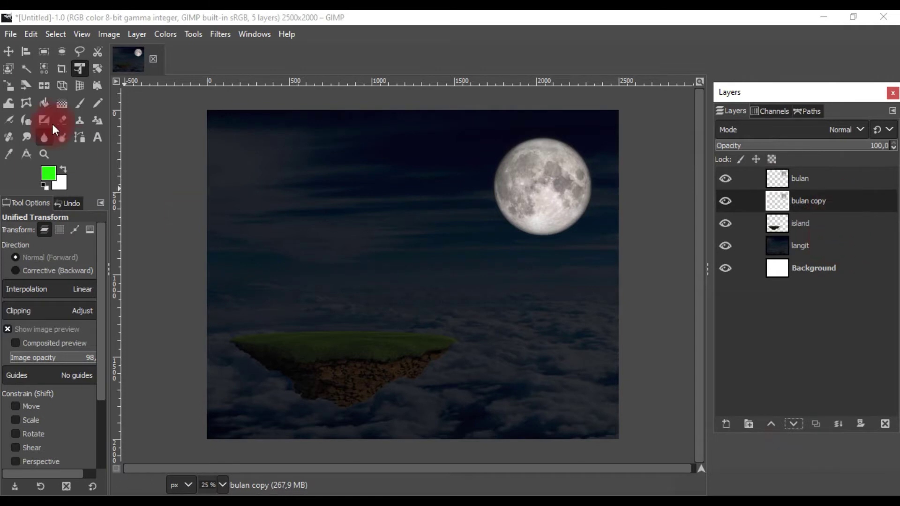
click(194, 34)
click(220, 34)
click(717, 166)
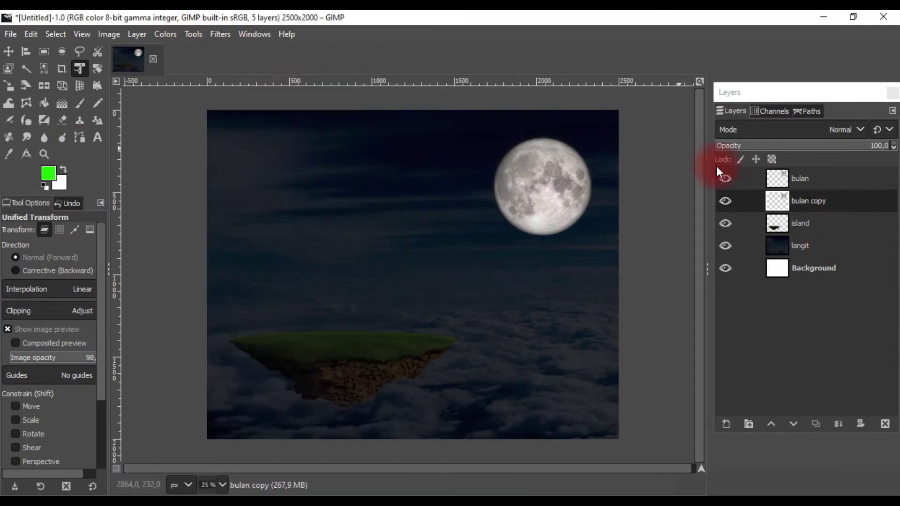
right_click(718, 201)
click(760, 195)
Try a crop area around the moon with pixels kept and growth allowed, then cancel it.
click(61, 68)
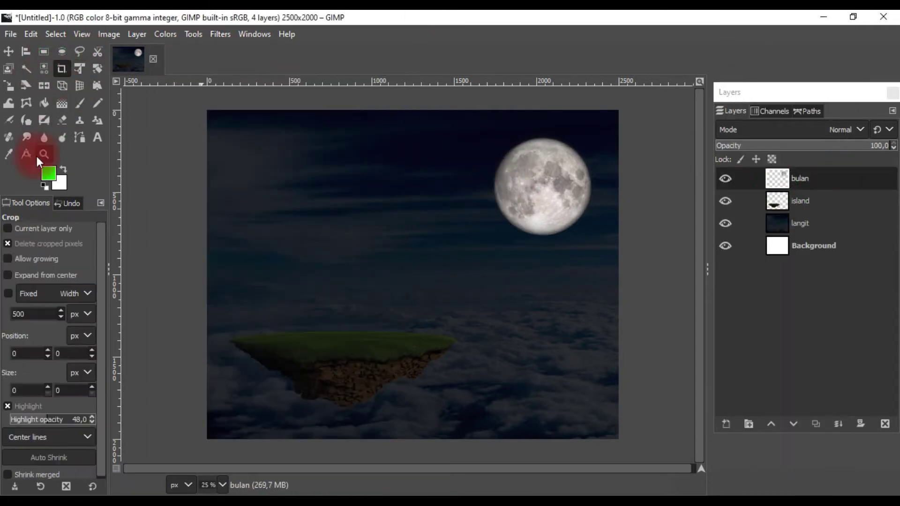
click(7, 243)
click(8, 259)
drag(420, 99, 679, 303)
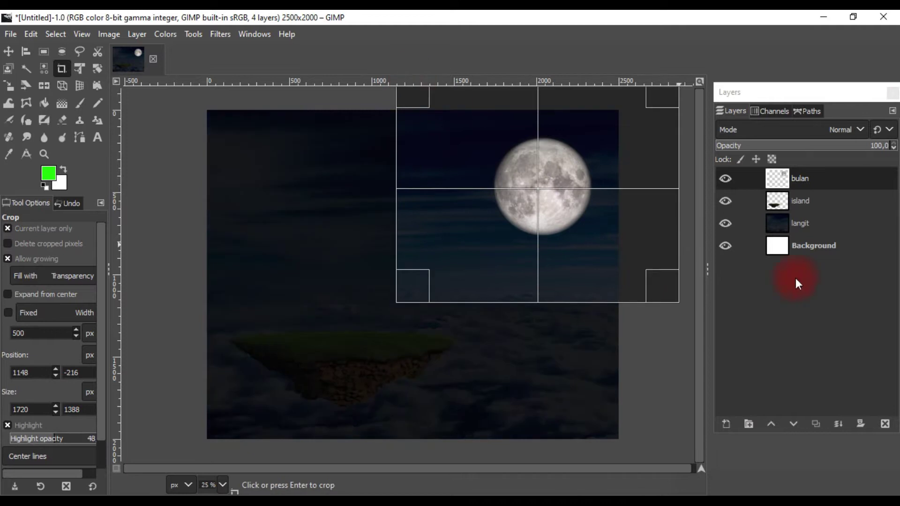
click(571, 164)
Show the moon layer's boundary on the canvas.
click(85, 36)
click(131, 294)
mouse_move(549, 194)
mouse_down()
mouse_move(552, 203)
mouse_move(541, 194)
mouse_up()
click(460, 176)
click(8, 51)
Duplicate the bulan layer and place the copy beneath bulan.
right_click(792, 190)
click(764, 163)
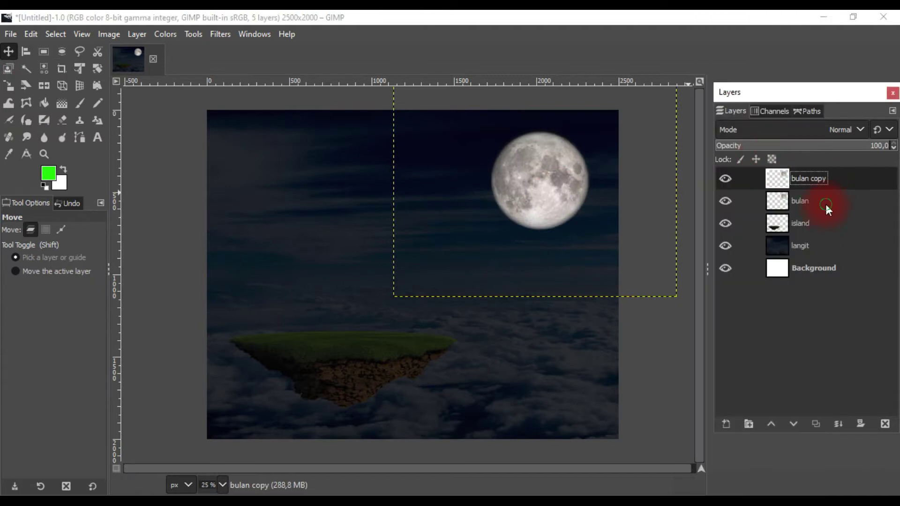
click(825, 202)
click(82, 34)
click(97, 292)
right_click(833, 204)
click(843, 180)
click(793, 425)
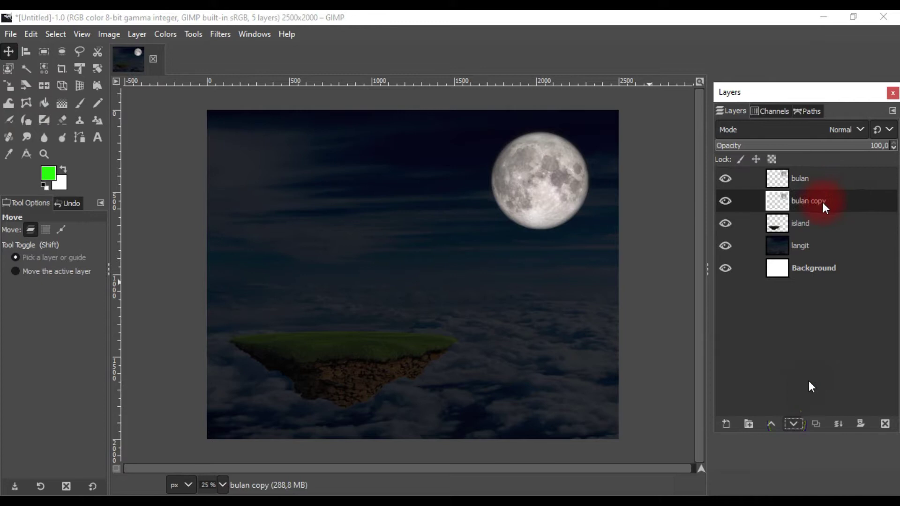
Apply a Gaussian Blur of about 25.34 to the bulan copy for a moon glow.
click(220, 34)
click(446, 144)
mouse_move(675, 171)
mouse_down()
mouse_move(659, 176)
mouse_move(667, 173)
mouse_move(683, 216)
mouse_move(669, 165)
mouse_up()
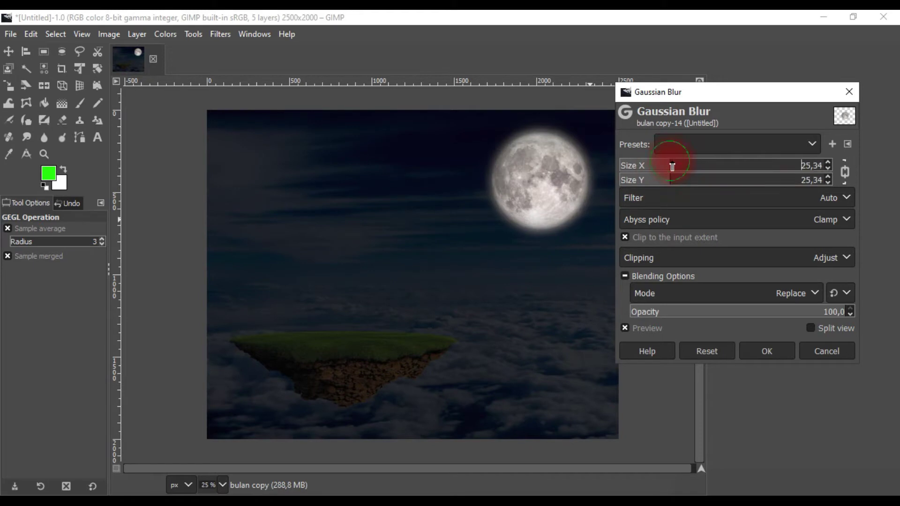
Blur the moon, duplicate the bulan layer and set the copy to Screen mode.
click(770, 353)
click(824, 182)
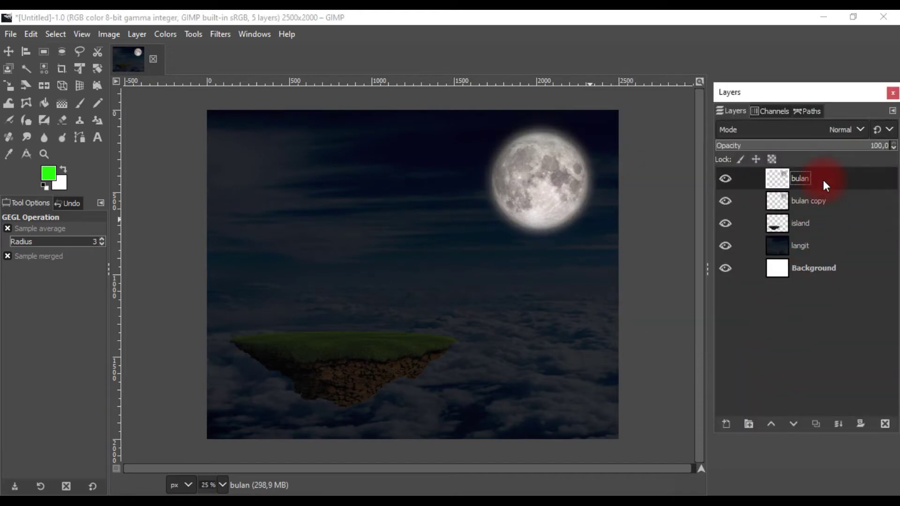
right_click(797, 180)
click(798, 162)
click(798, 133)
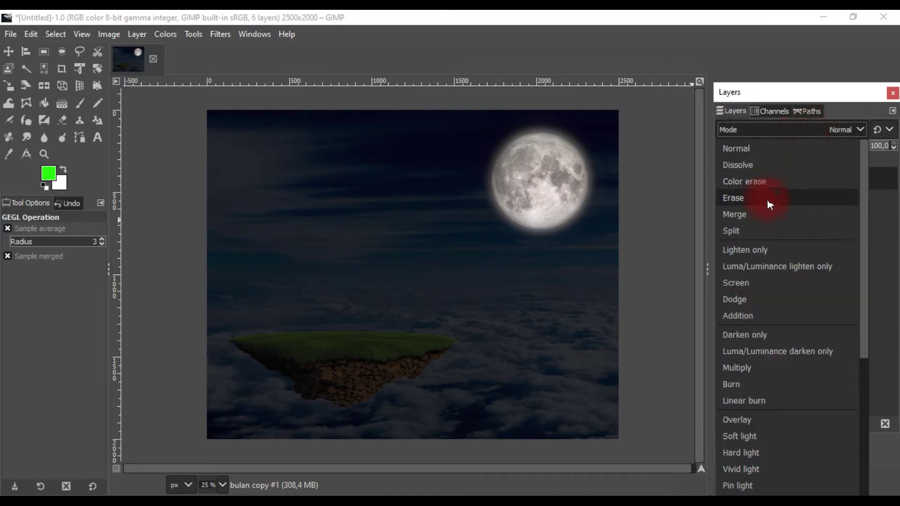
click(749, 283)
Gaussian-blur the Screen copy, merge the moon layers down and name the result bulan.
right_click(828, 201)
click(851, 181)
click(165, 34)
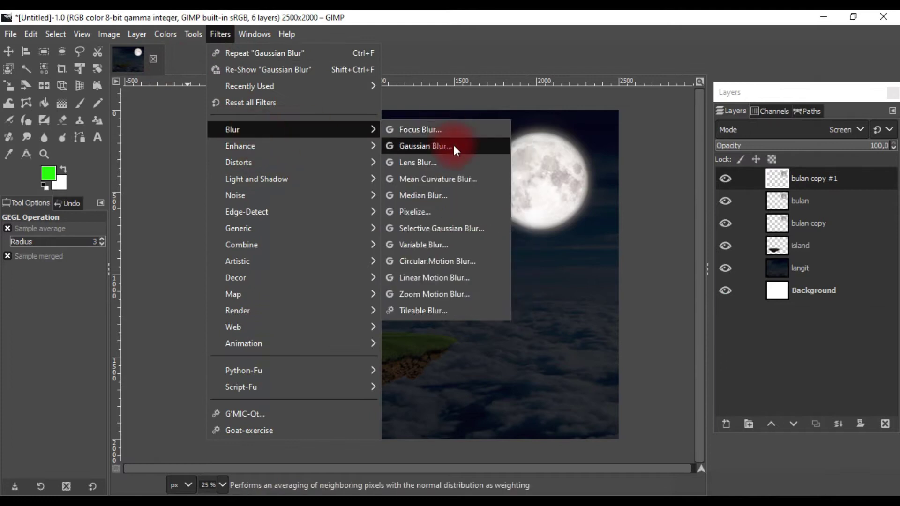
click(454, 150)
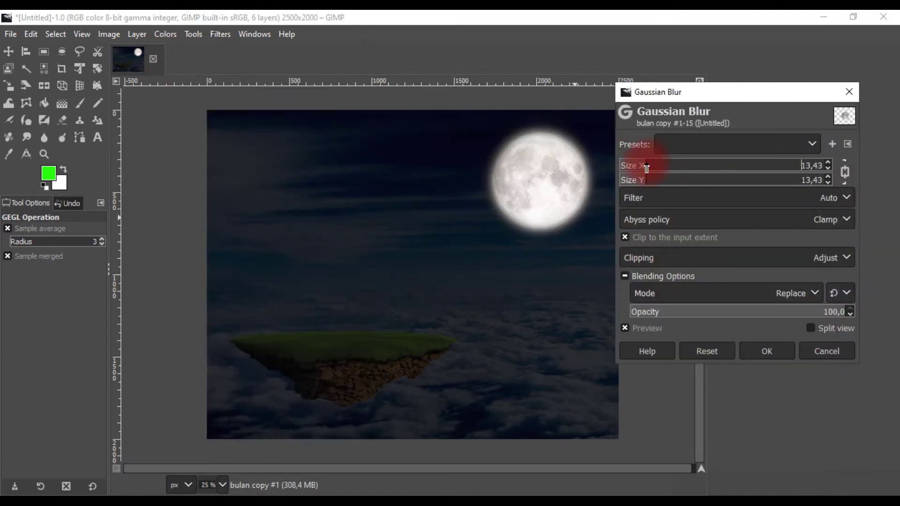
click(764, 351)
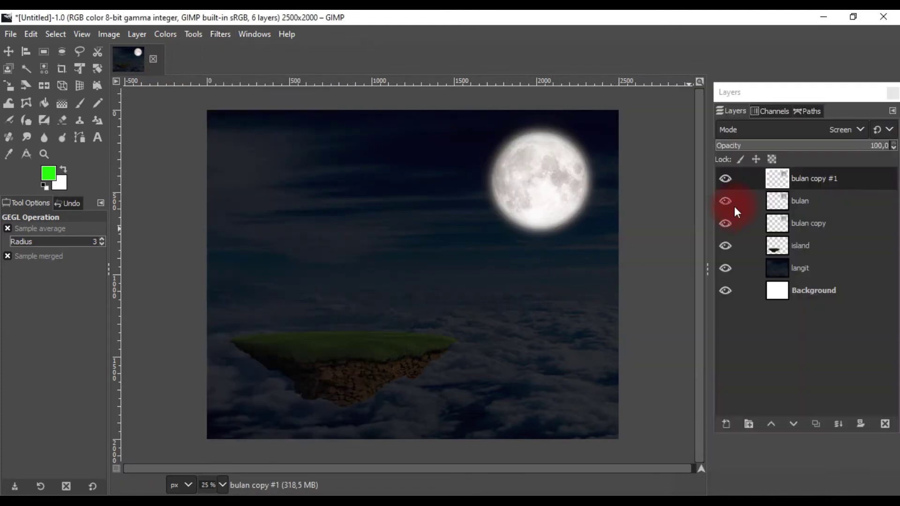
click(839, 424)
click(839, 424)
double_click(809, 181)
text(bulan)
click(824, 198)
click(9, 51)
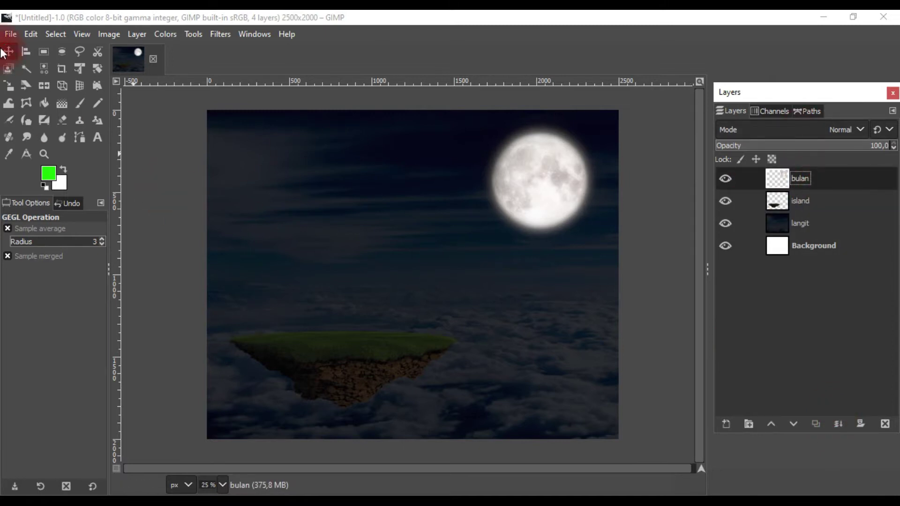
click(854, 199)
Set up Dodge/Burn: dynamics off, default size, hardness 13, exposure 7, no hard edges or incremental.
click(60, 137)
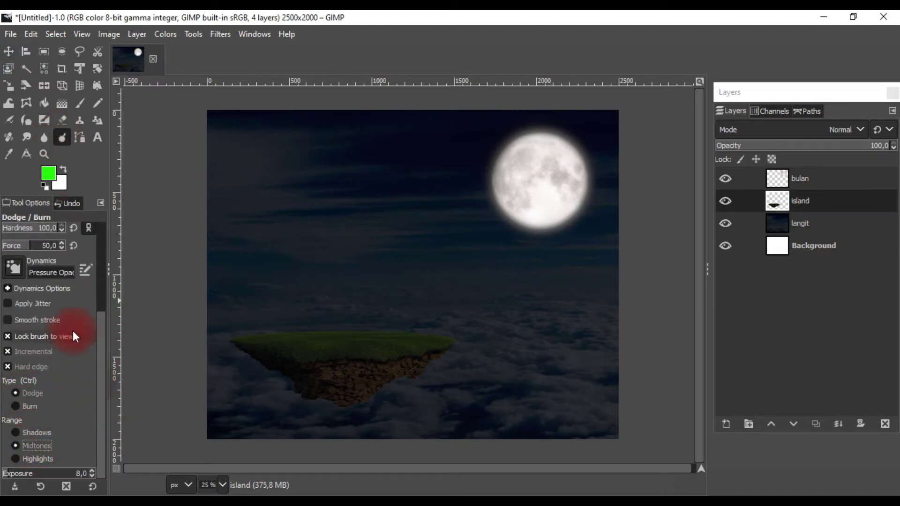
click(16, 263)
scroll(54, 317, up, 3)
scroll(53, 317, up, 5)
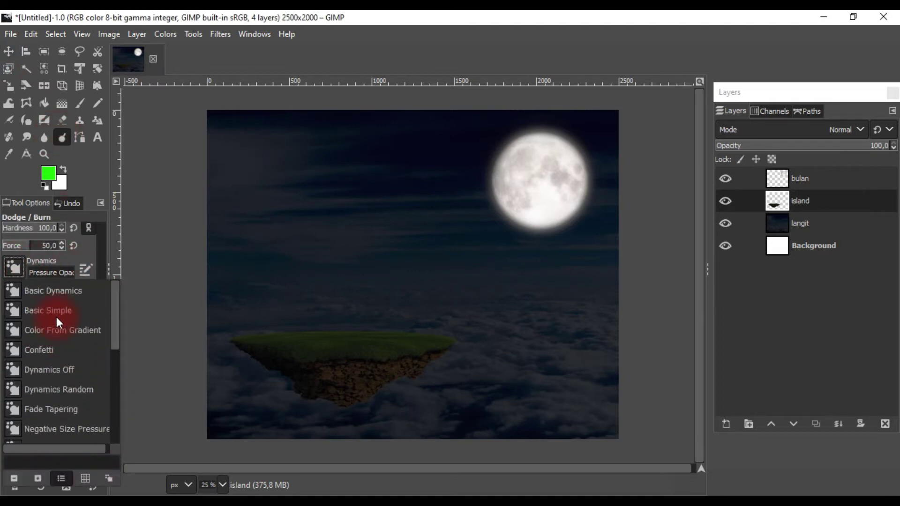
click(61, 370)
scroll(102, 266, up, 5)
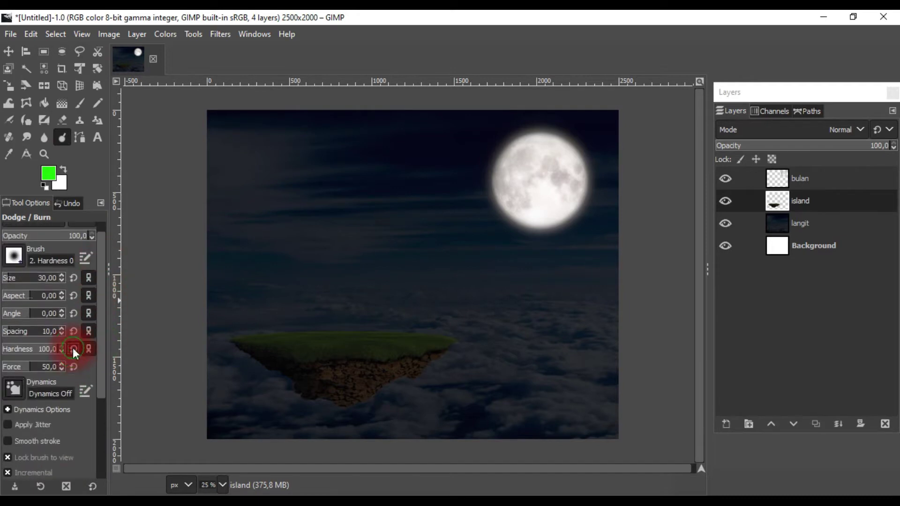
click(73, 277)
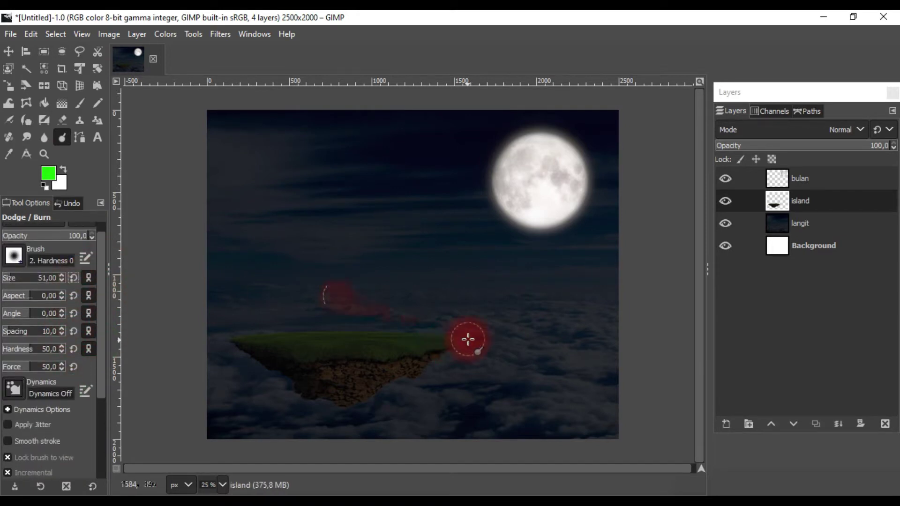
drag(24, 355, 9, 355)
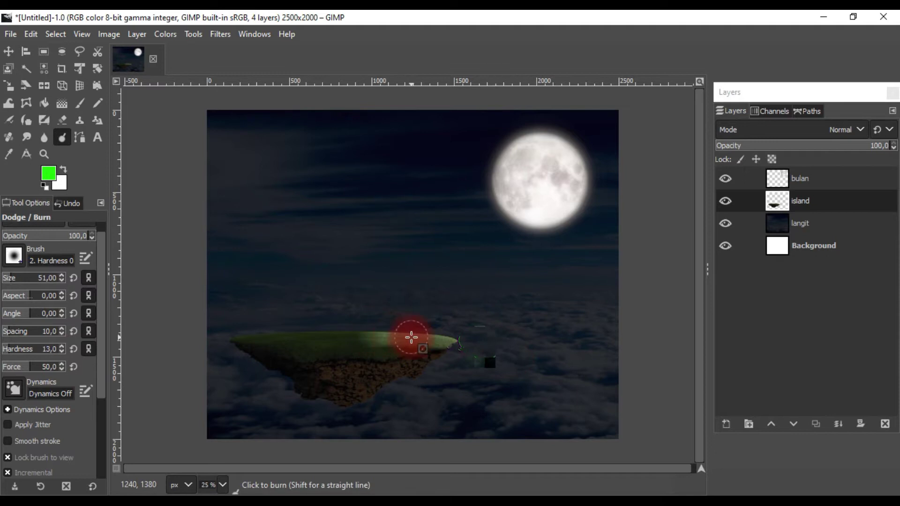
scroll(103, 396, down, 3)
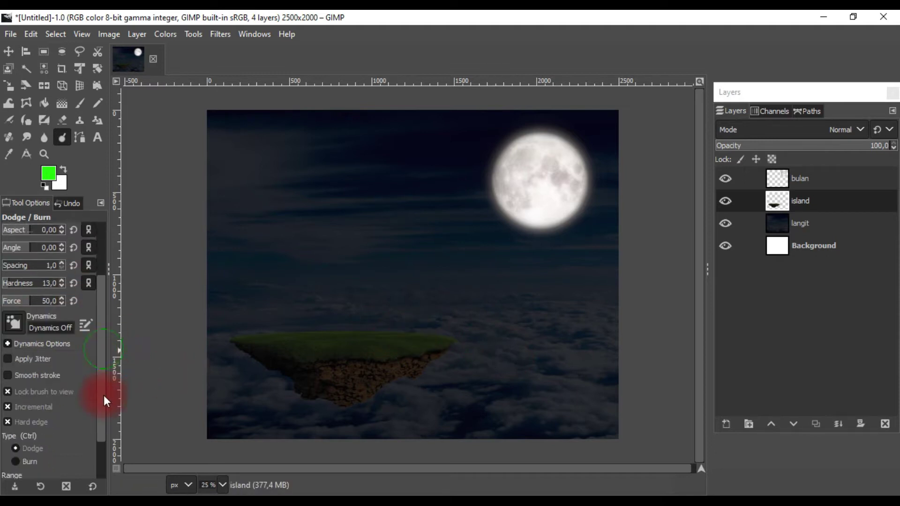
scroll(103, 396, down, 2)
click(92, 476)
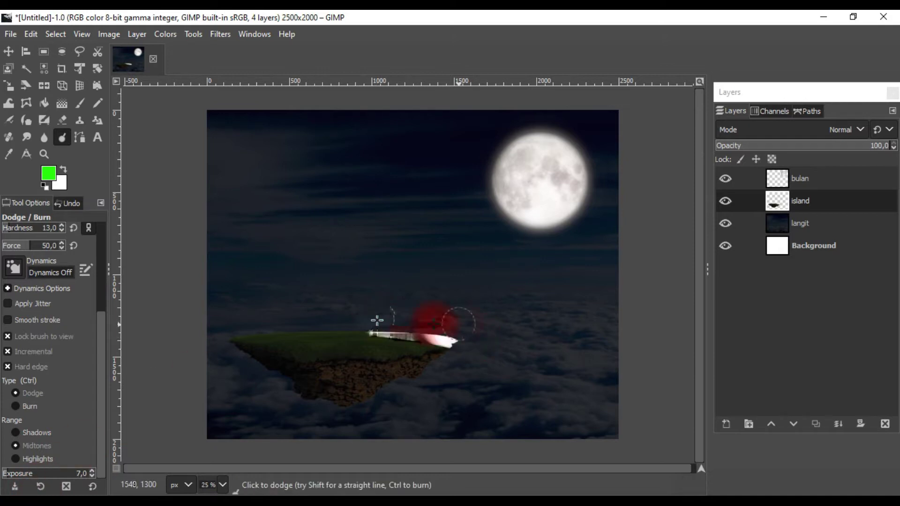
click(30, 366)
click(10, 352)
drag(100, 331, 109, 252)
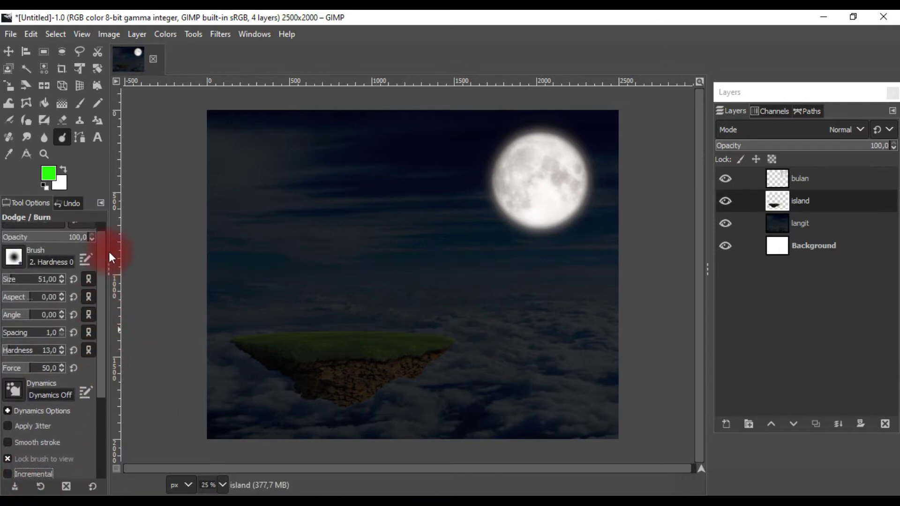
At force 14, shade along the island's grass edge and darken its underside.
drag(23, 379, 10, 379)
click(369, 343)
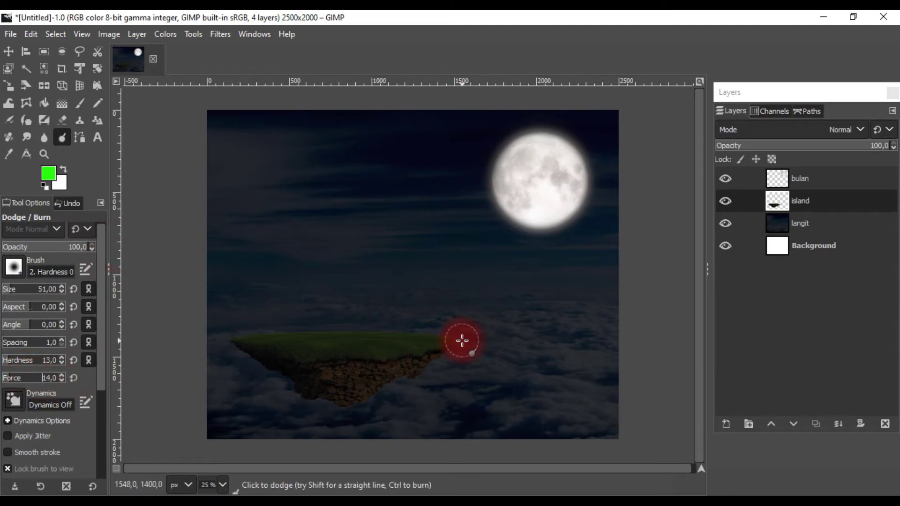
drag(383, 332, 440, 338)
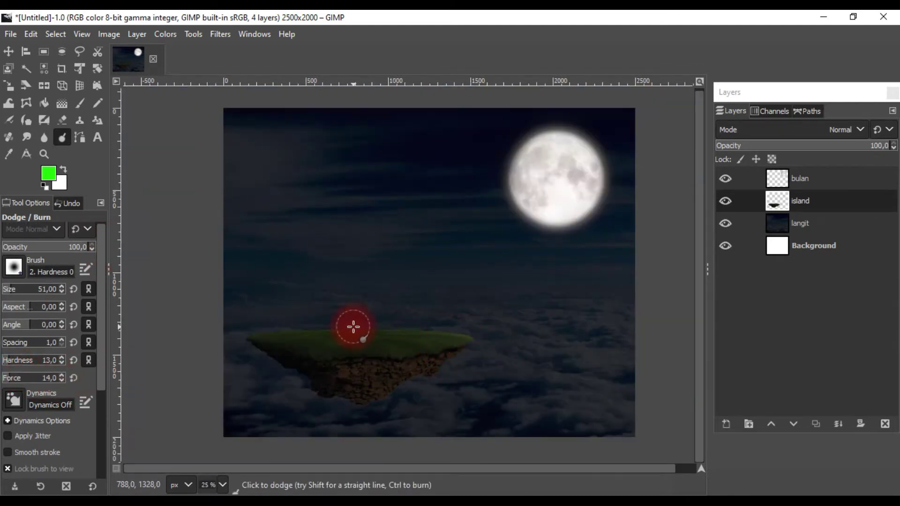
scroll(100, 443, down, 4)
scroll(103, 450, down, 2)
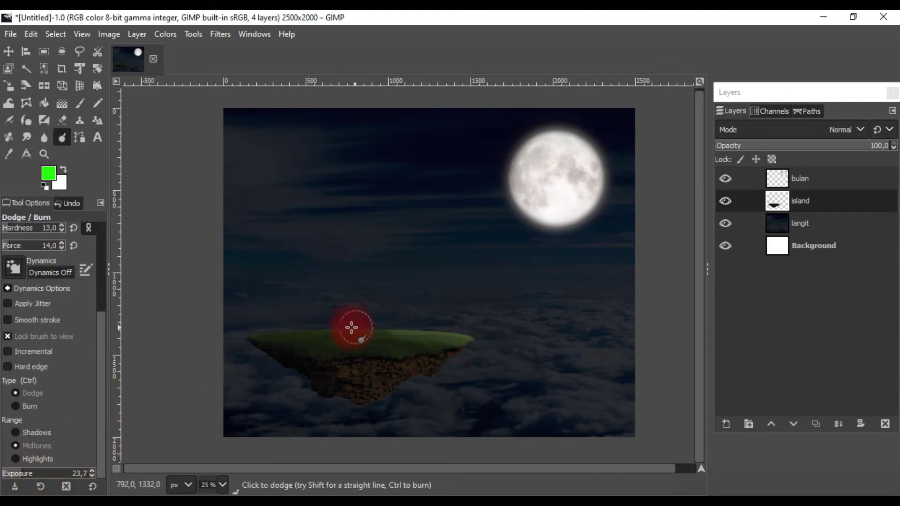
scroll(435, 333, up, 1)
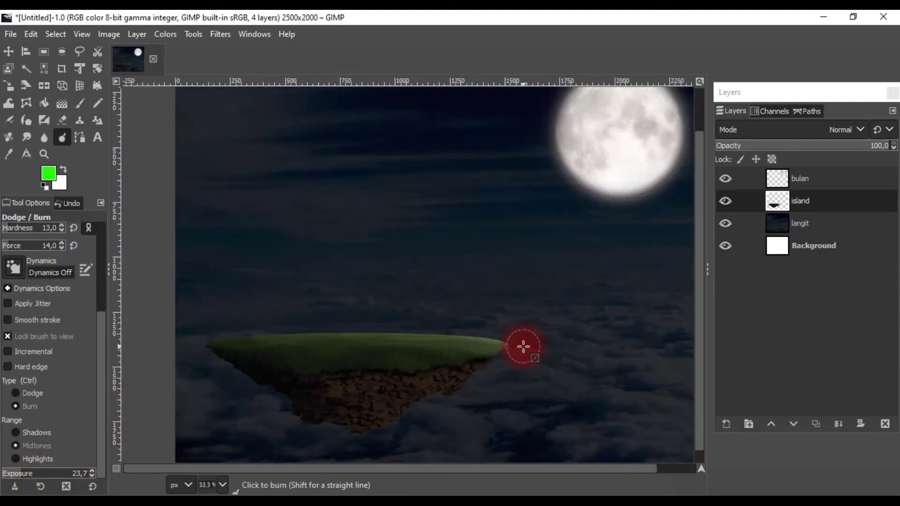
scroll(428, 331, up, 1)
scroll(381, 342, down, 1)
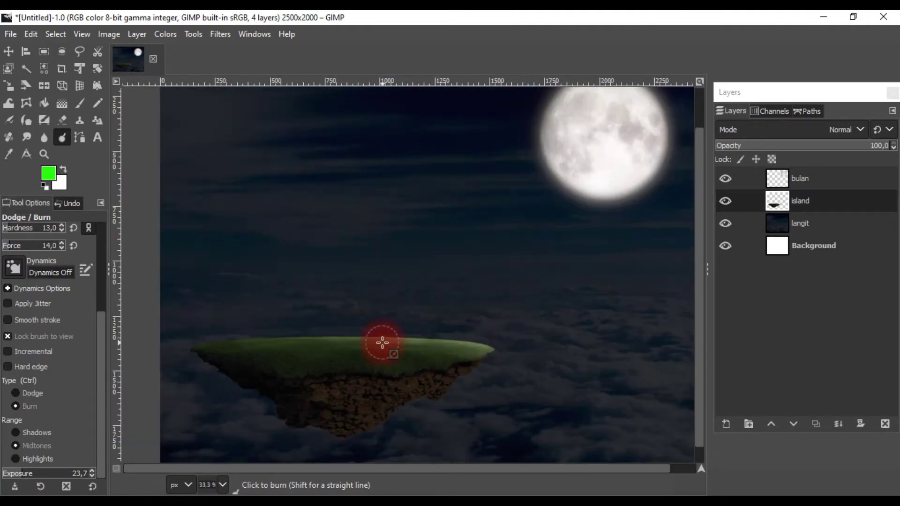
scroll(416, 351, down, 1)
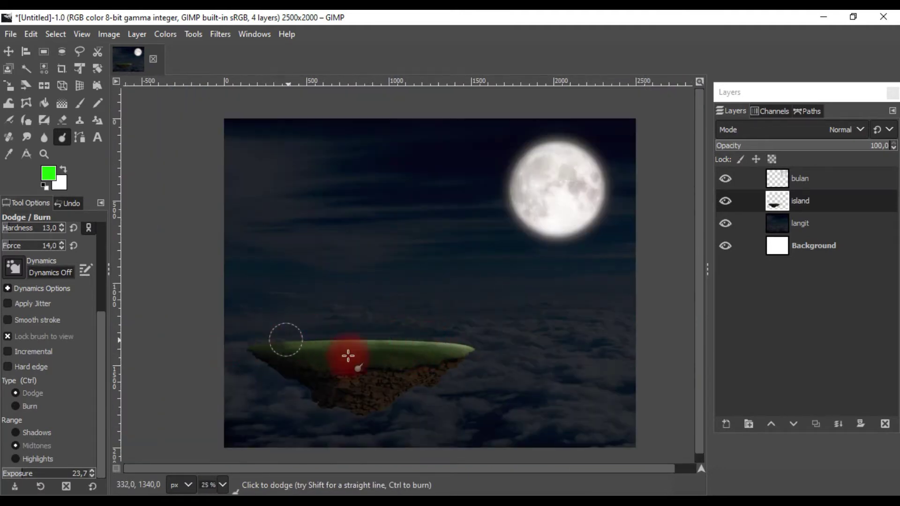
scroll(442, 354, down, 1)
scroll(466, 350, up, 6)
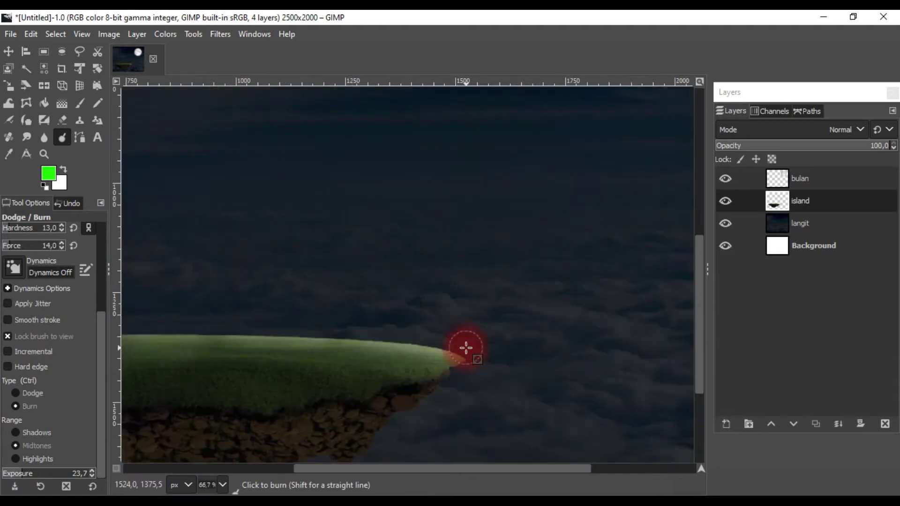
scroll(408, 358, down, 5)
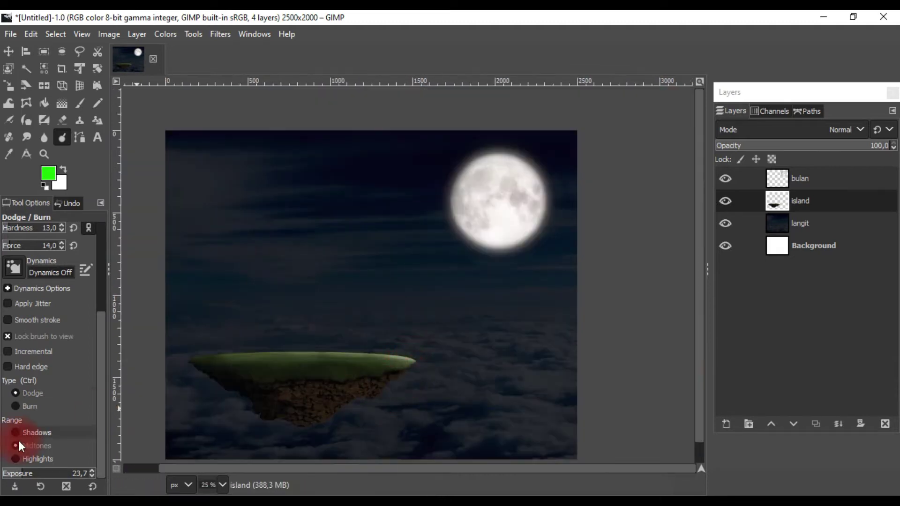
mouse_move(372, 412)
mouse_down()
mouse_move(301, 411)
mouse_move(392, 381)
mouse_up()
scroll(404, 375, up, 2)
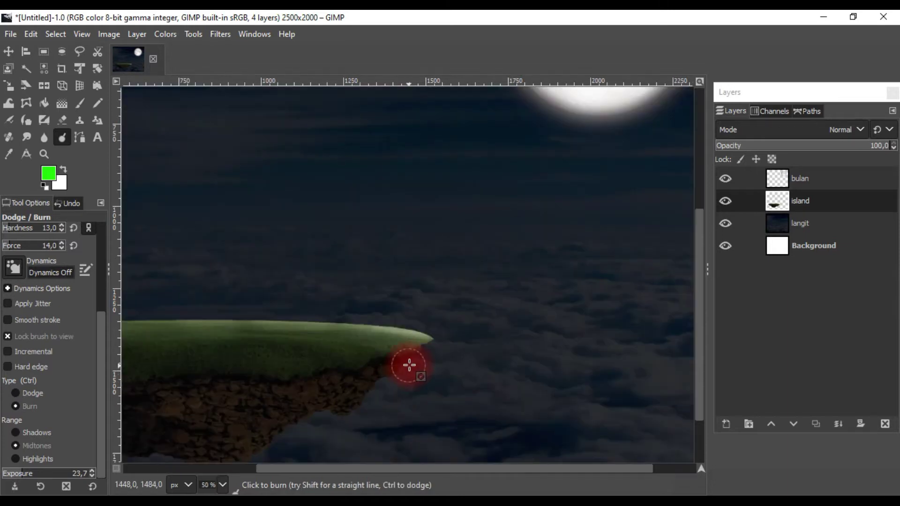
scroll(441, 375, down, 4)
scroll(316, 301, down, 2)
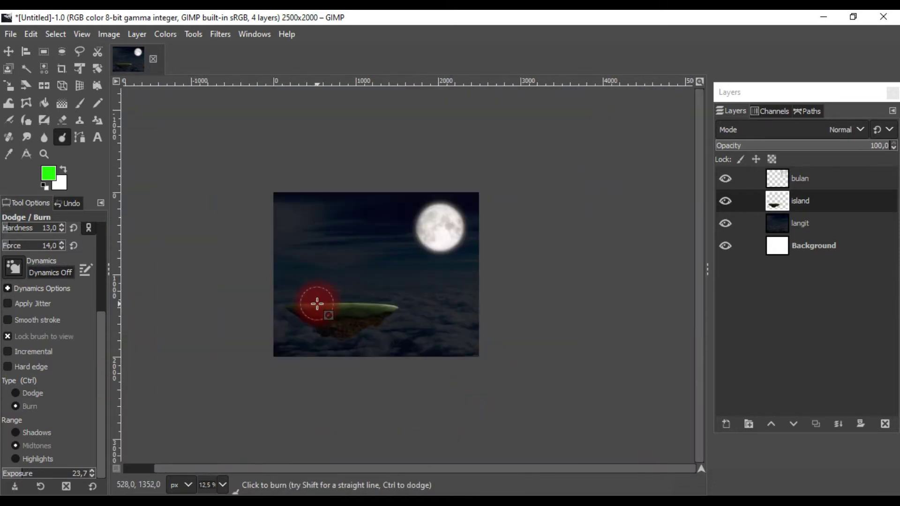
With the island layer active, bring in the log cabin photo from the file browser.
click(9, 51)
scroll(361, 309, up, 2)
scroll(361, 307, up, 1)
scroll(482, 298, down, 1)
click(832, 183)
click(832, 201)
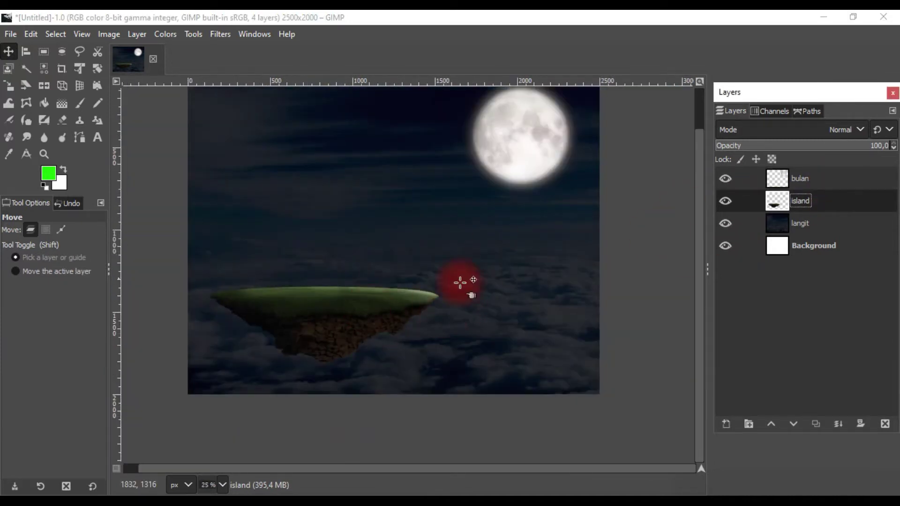
key(alt)
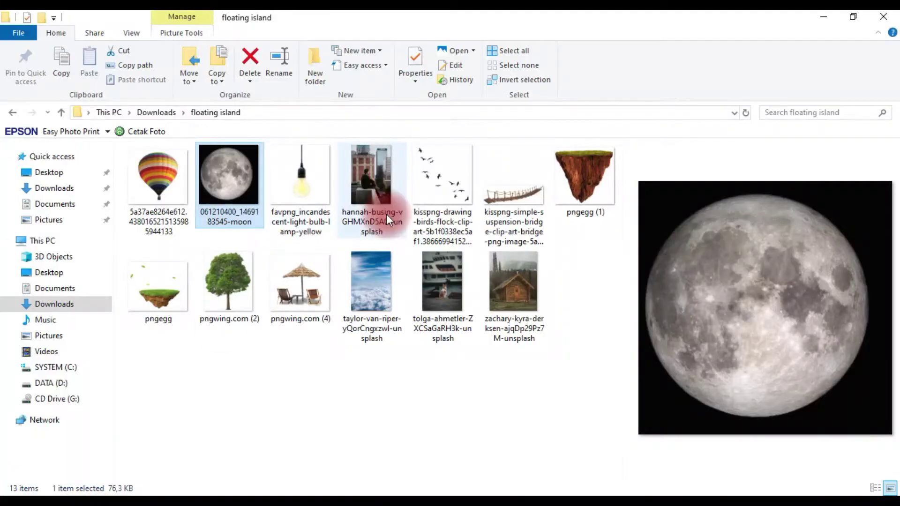
click(298, 289)
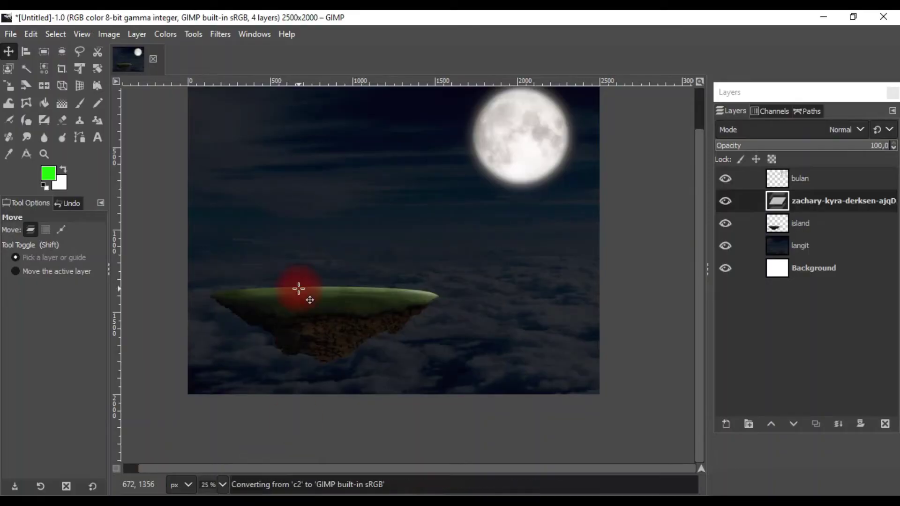
Scale the cabin photo layer down to about 30% width, reposition it and apply.
click(80, 69)
click(319, 226)
drag(266, 116, 396, 280)
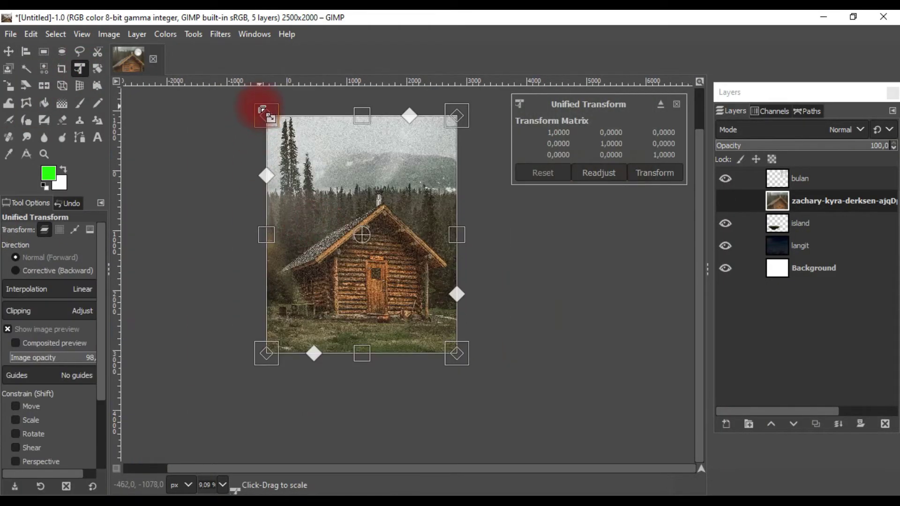
drag(427, 316, 342, 232)
scroll(342, 231, up, 7)
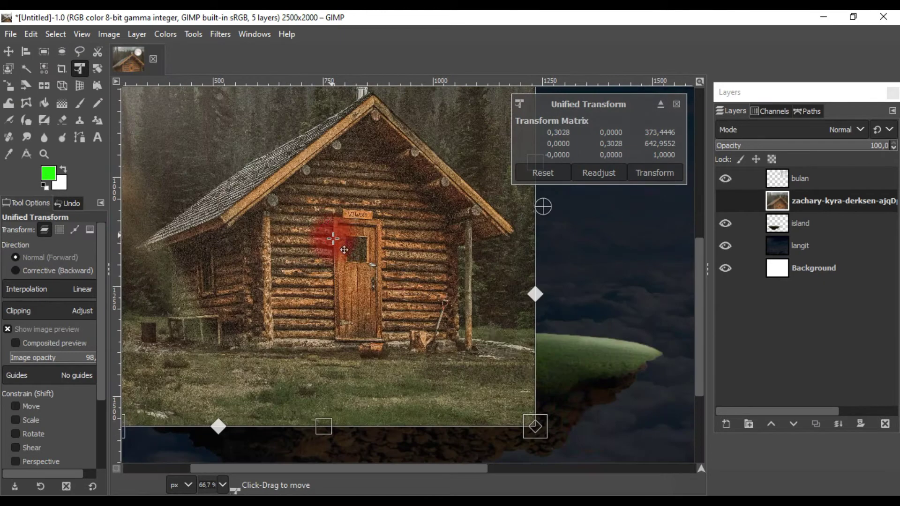
drag(536, 428, 536, 372)
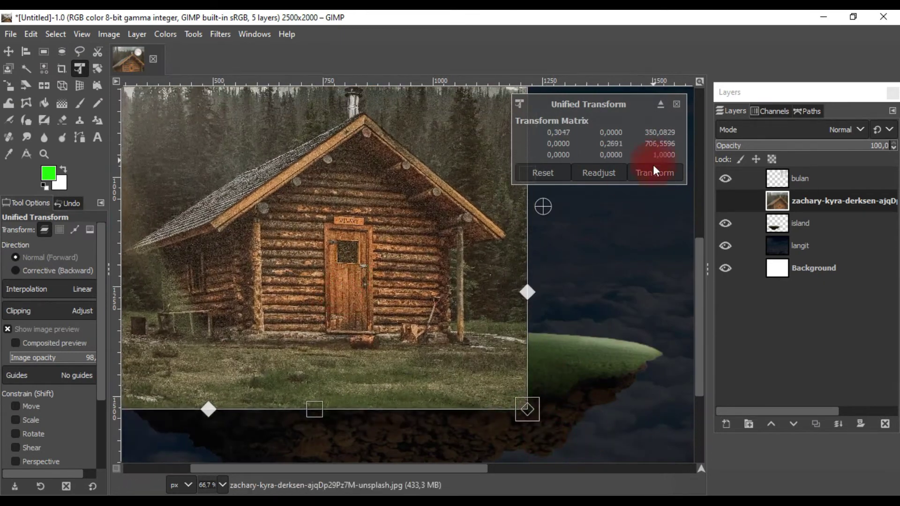
click(655, 173)
Begin a freehand outline at the cabin's base.
key(f)
key(1)
click(192, 334)
Trace the freehand outline around the chimney, roof and left bench, closing the cabin selection.
click(480, 336)
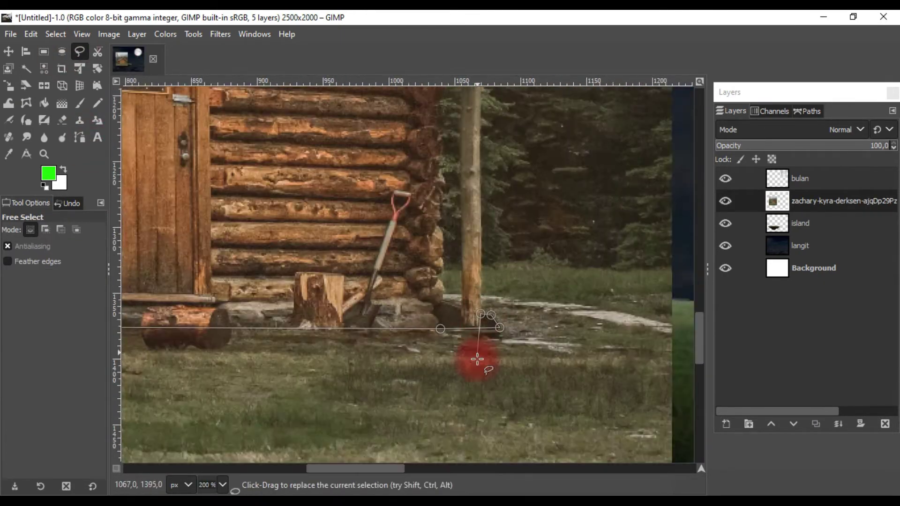
scroll(438, 281, up, 5)
scroll(285, 217, up, 5)
scroll(301, 225, up, 3)
click(295, 253)
scroll(330, 227, down, 3)
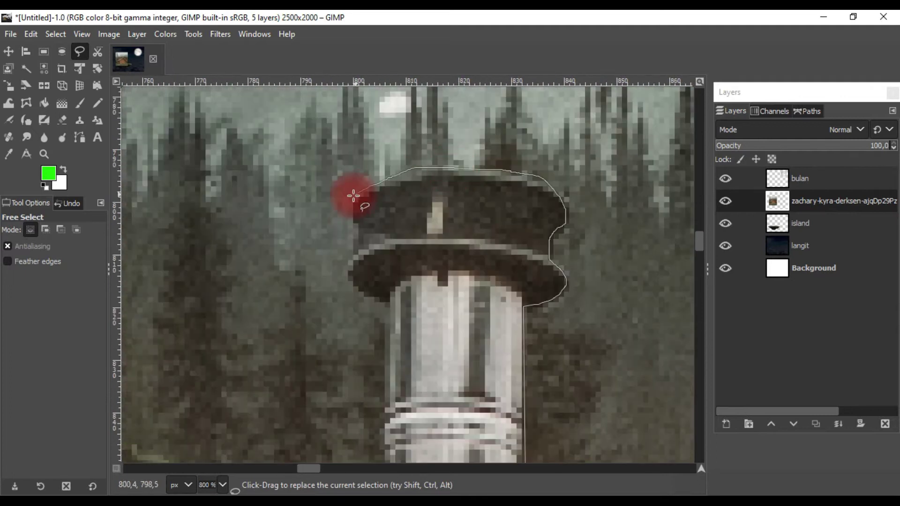
scroll(408, 422, down, 5)
scroll(351, 261, up, 2)
click(474, 202)
scroll(442, 211, down, 3)
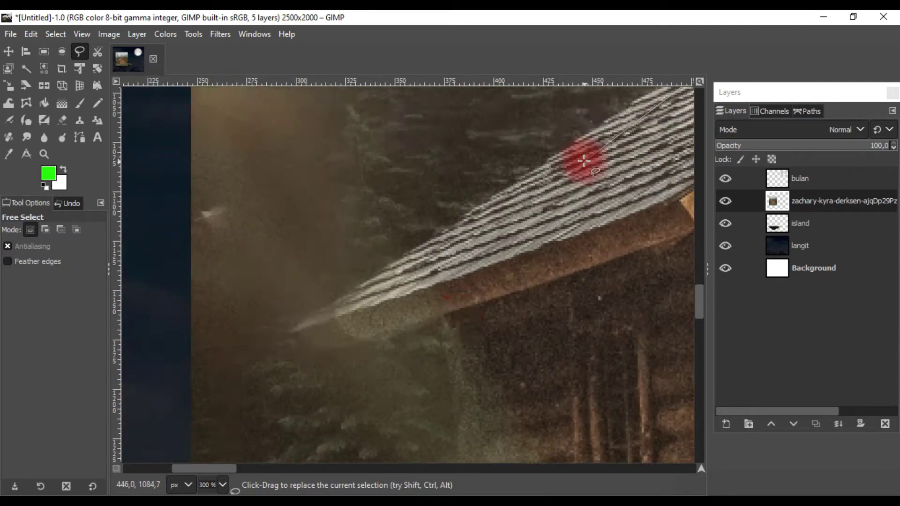
click(287, 273)
scroll(450, 347, down, 3)
click(437, 409)
scroll(466, 398, down, 2)
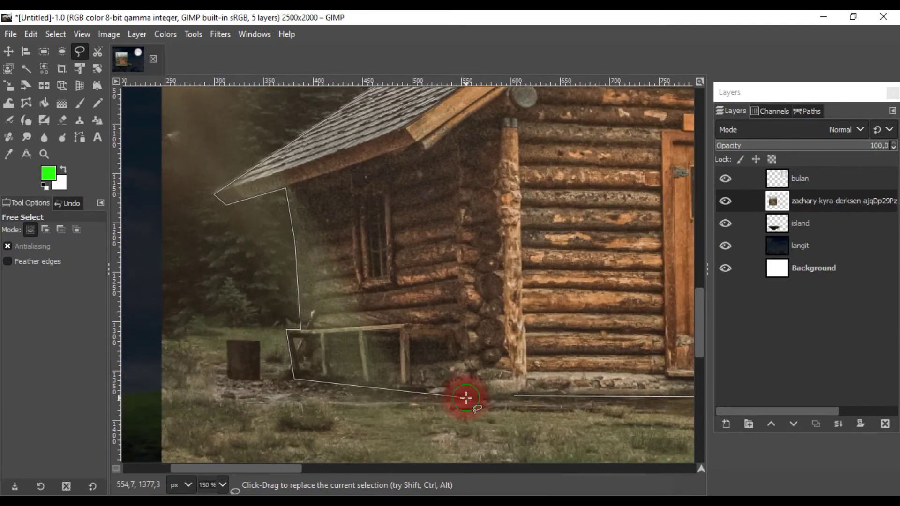
key(Return)
Copy the cabin, paste it as a new layer and delete the original photo layer.
right_click(450, 211)
mouse_move(488, 226)
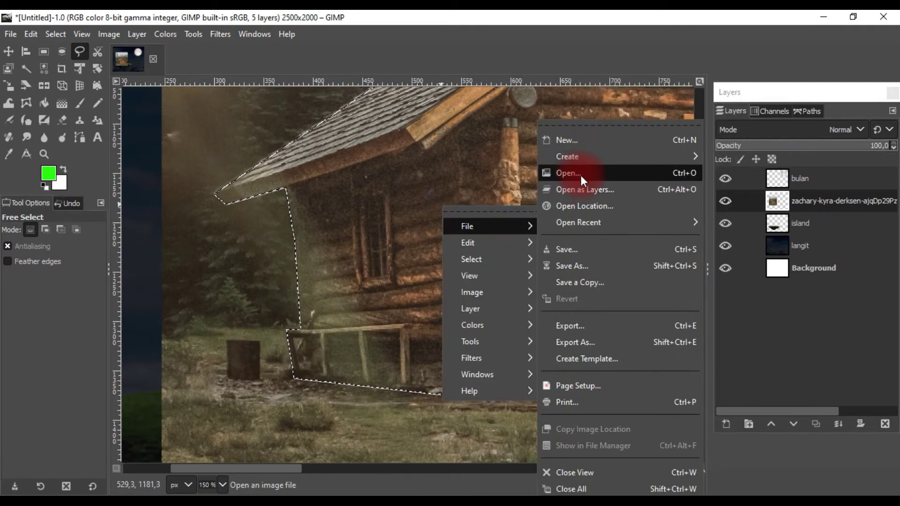
click(566, 156)
right_click(525, 226)
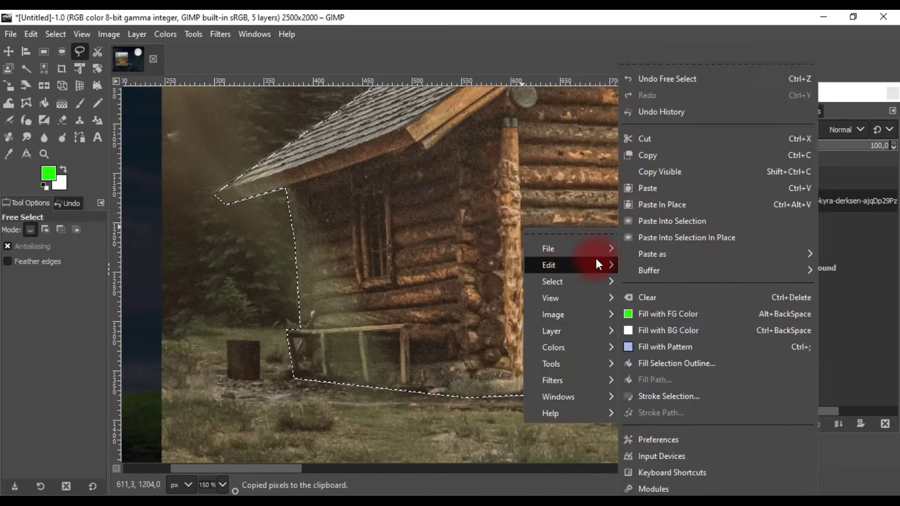
click(661, 188)
click(727, 424)
right_click(815, 214)
click(755, 197)
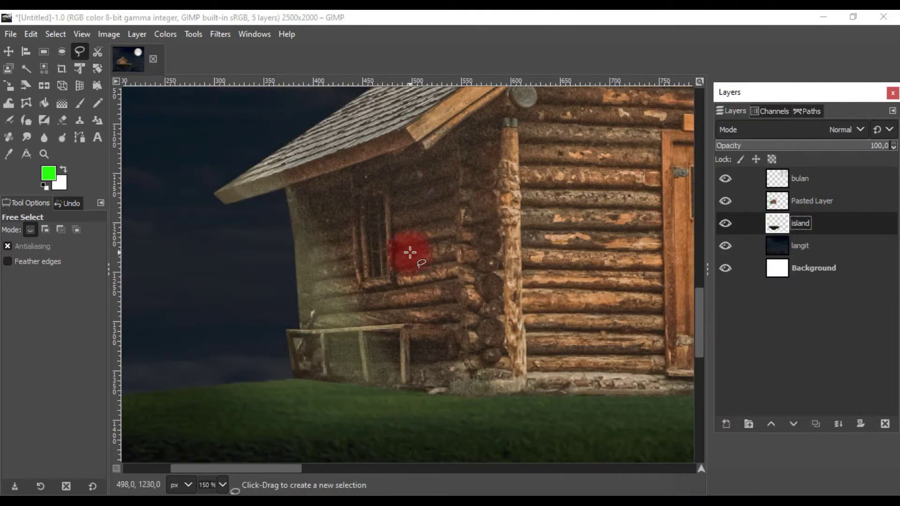
scroll(406, 253, down, 3)
scroll(624, 262, up, 1)
scroll(623, 263, up, 3)
Remove the tree strip beside the cabin's right wall, then drop the selection.
click(848, 199)
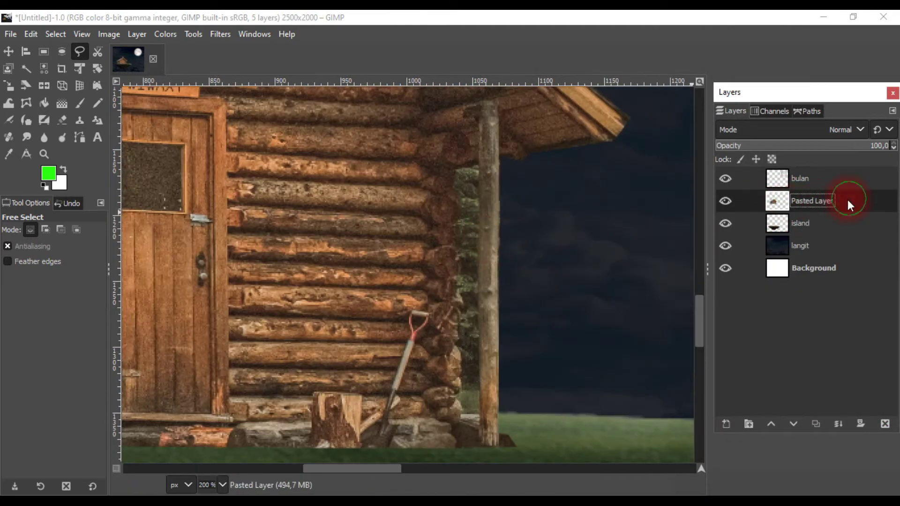
drag(479, 165, 481, 420)
scroll(460, 420, up, 1)
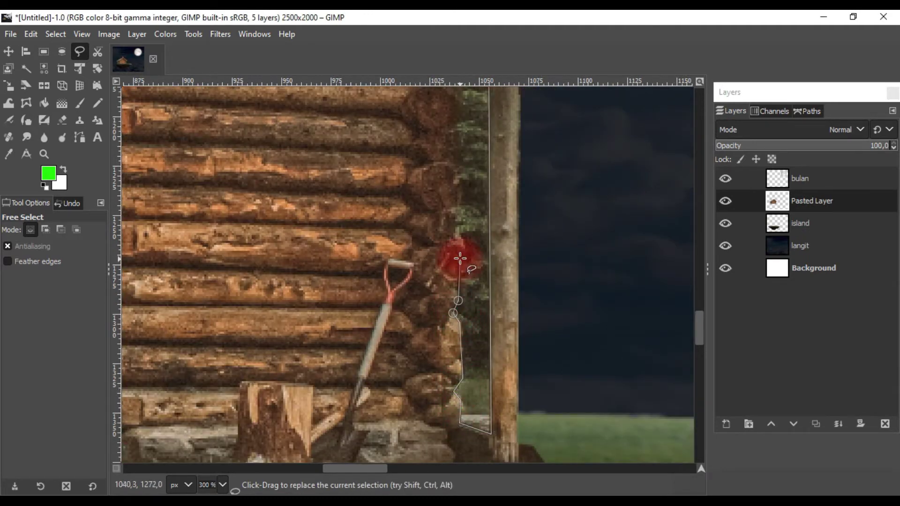
drag(460, 118, 474, 324)
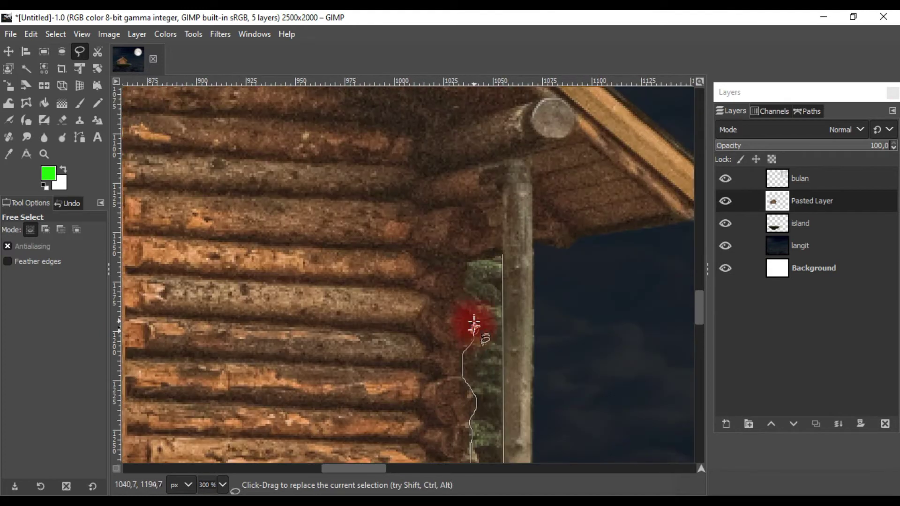
right_click(485, 273)
click(33, 33)
key(Escape)
scroll(191, 261, down, 2)
scroll(414, 243, down, 2)
click(56, 34)
click(59, 69)
Nudge the cabin left, shrink it from the top-right corner and tilt it onto the grass.
scroll(248, 150, down, 2)
key(m)
drag(358, 287, 347, 289)
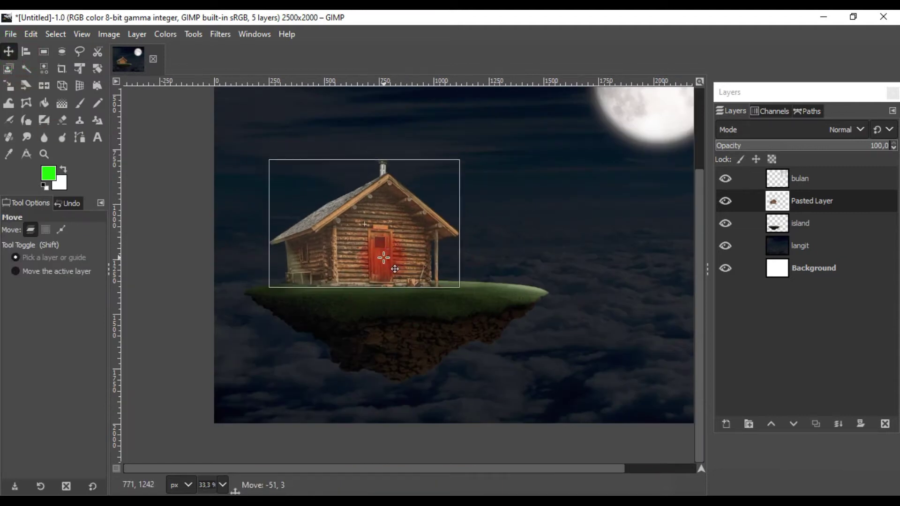
click(80, 69)
click(402, 212)
drag(461, 161, 405, 207)
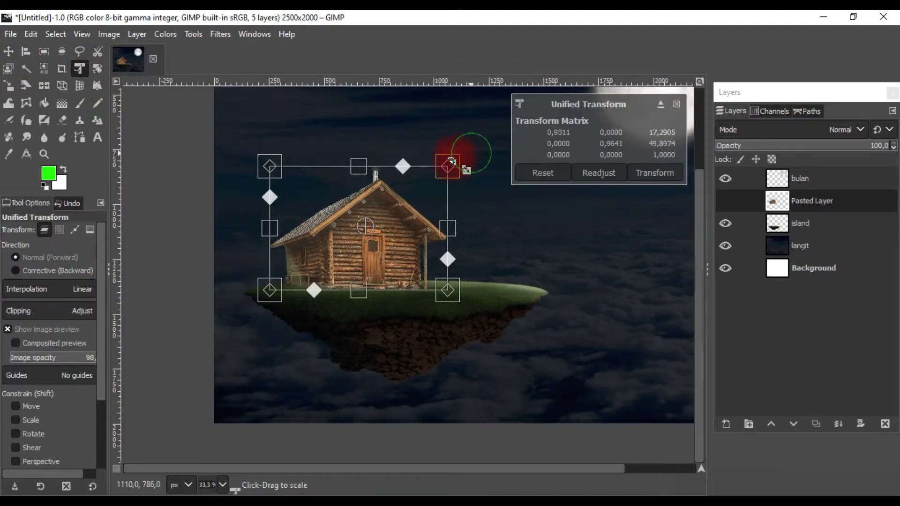
scroll(363, 264, up, 3)
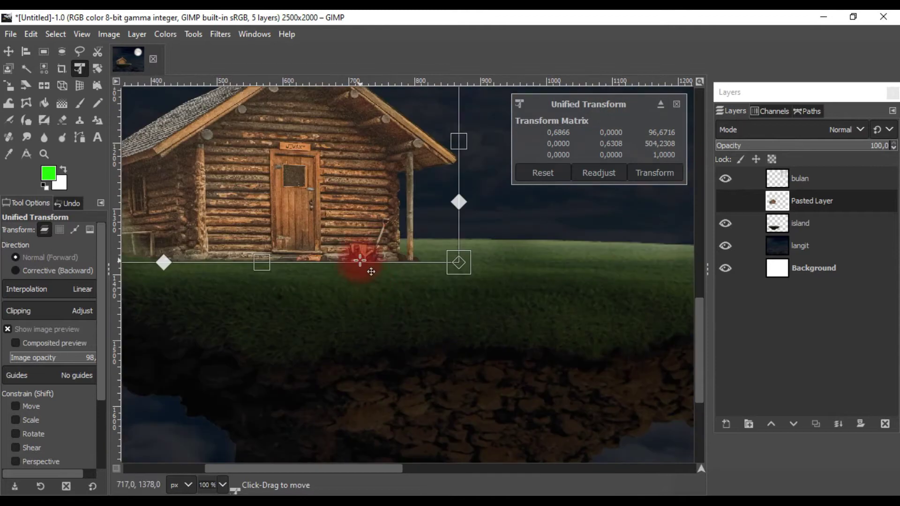
drag(261, 245, 236, 306)
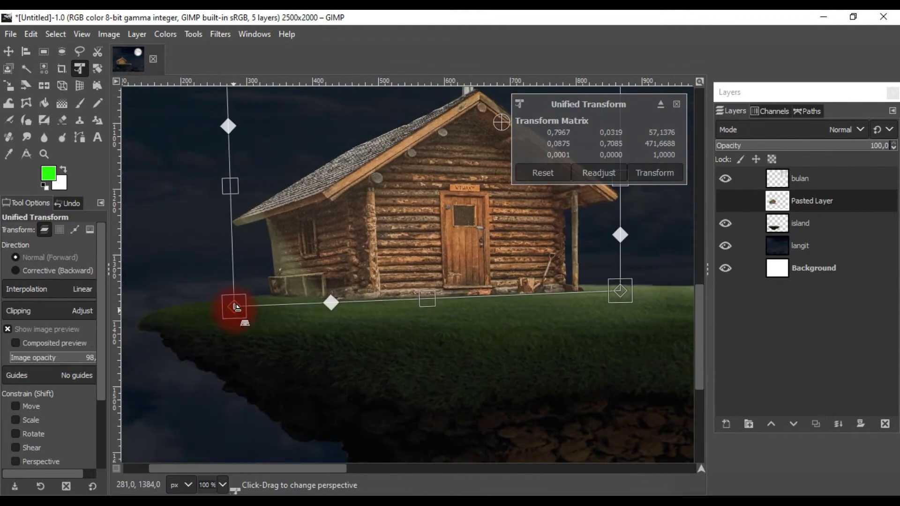
scroll(325, 305, right, 3)
drag(549, 304, 542, 305)
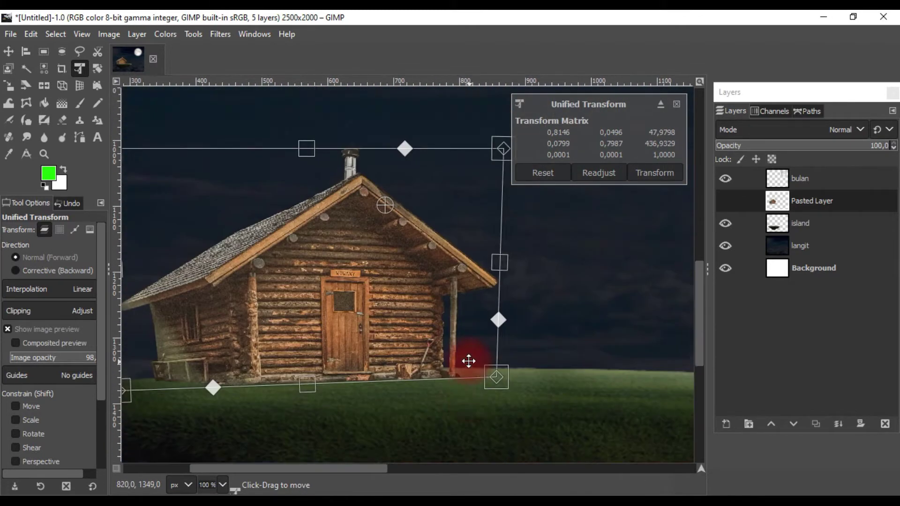
Adjust the cabin's top-left and top-right corners for perspective and commit the transform.
ctrl+scroll(469, 362, down, 1)
drag(225, 207, 212, 200)
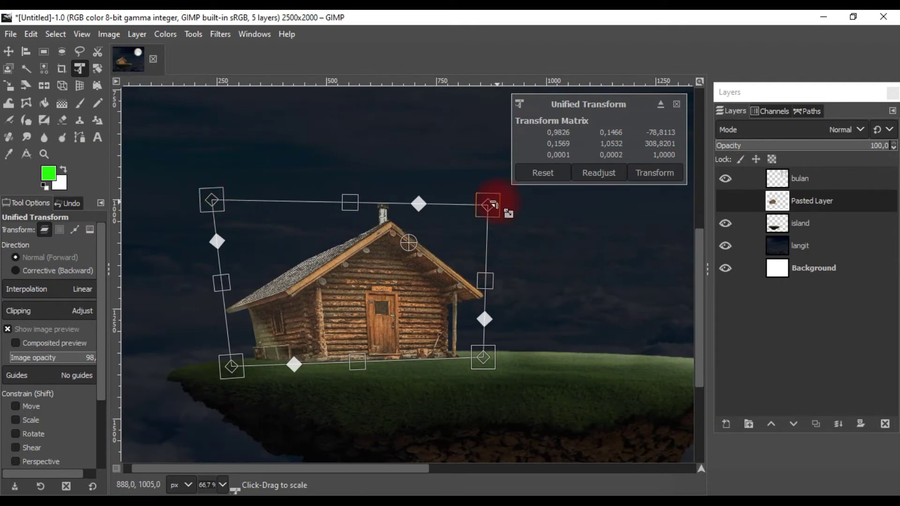
drag(492, 204, 489, 216)
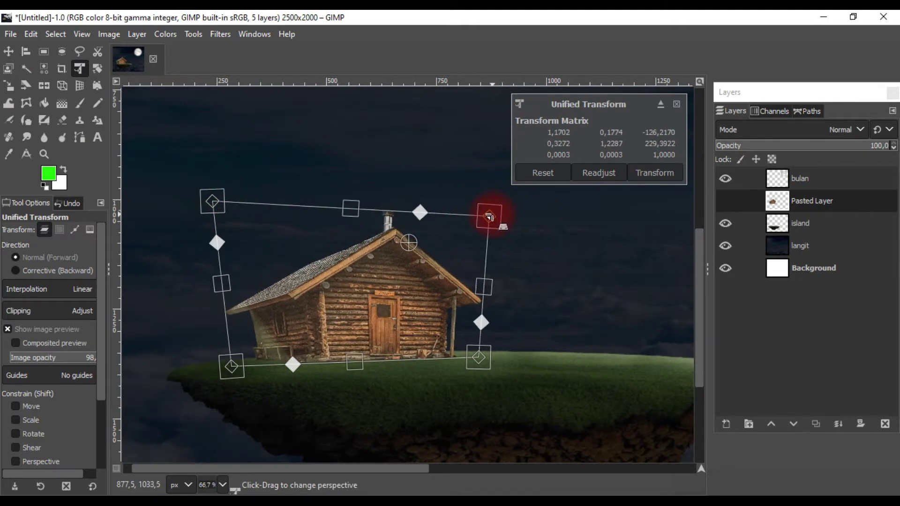
key(Return)
ctrl+scroll(492, 267, down, 2)
scroll(516, 277, up, 2)
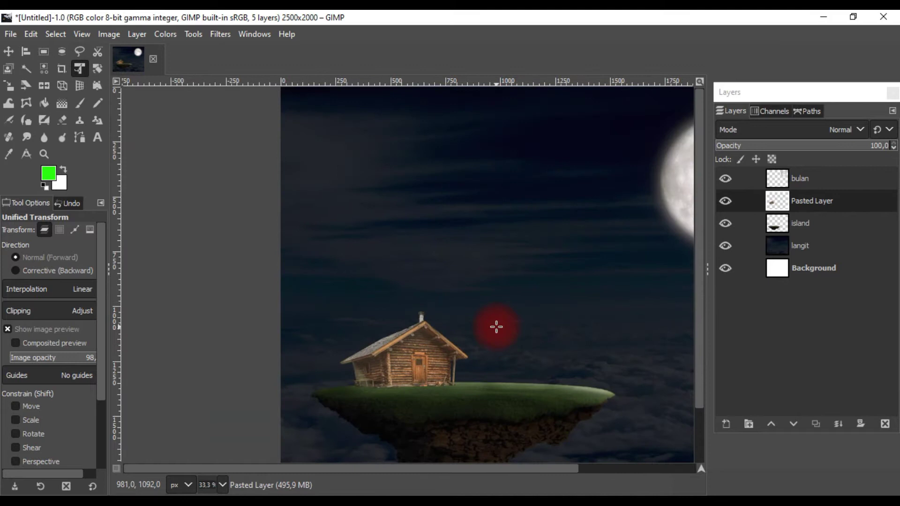
Darken the cabin with Colors > Exposure set to about -3.14.
click(166, 34)
click(215, 134)
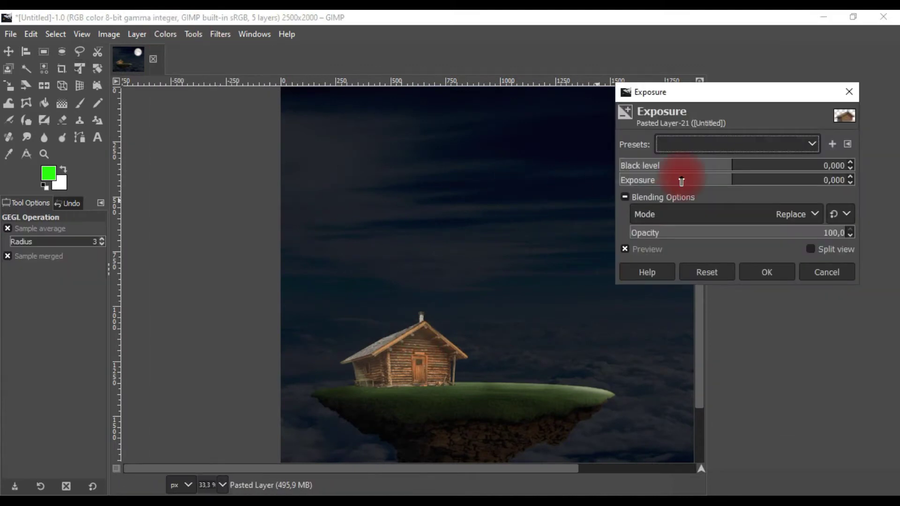
click(680, 181)
drag(684, 183, 695, 183)
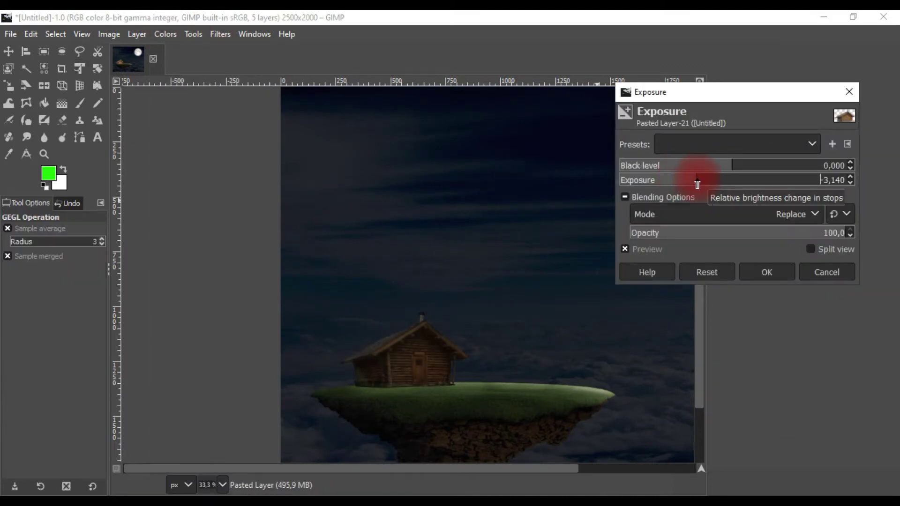
click(746, 272)
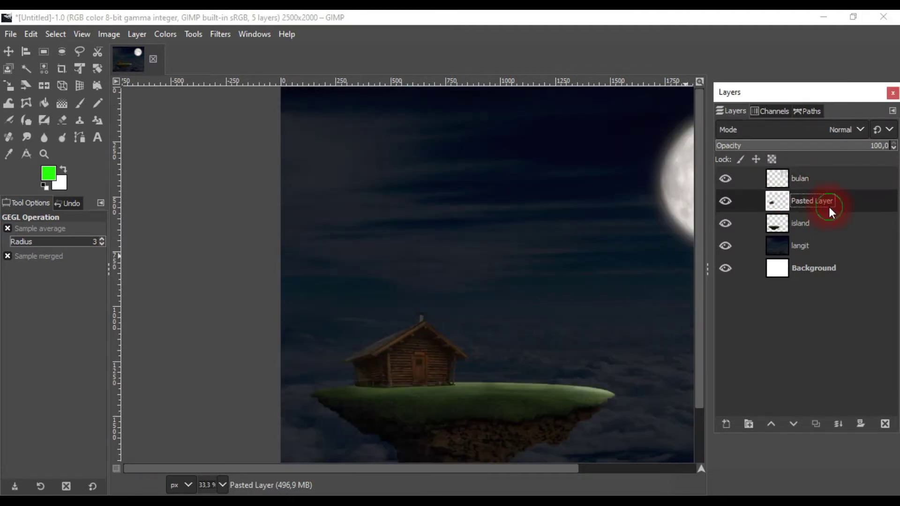
Rename the cabin layer to rumah.
right_click(829, 207)
double_click(811, 201)
click(83, 103)
click(62, 136)
scroll(56, 446, down, 5)
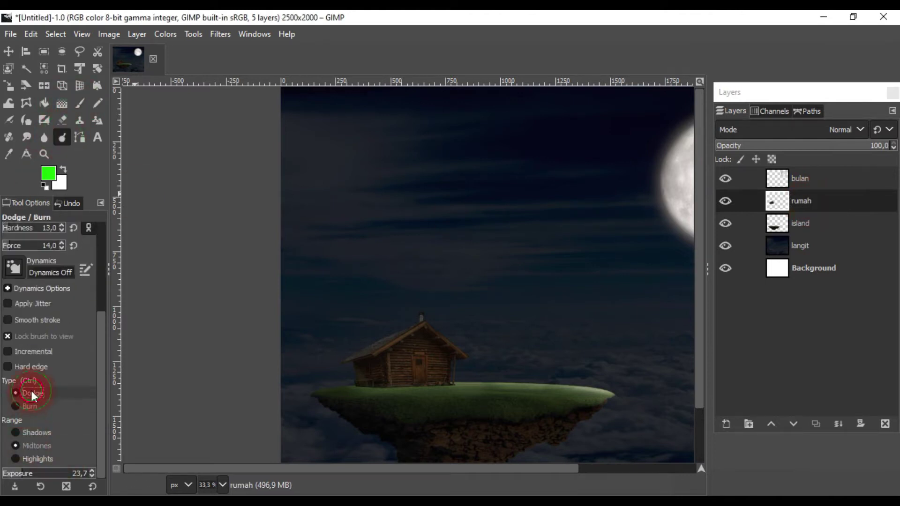
Dodge the rumah roof's upper-right edge and the chimney so they look moonlit.
key(2)
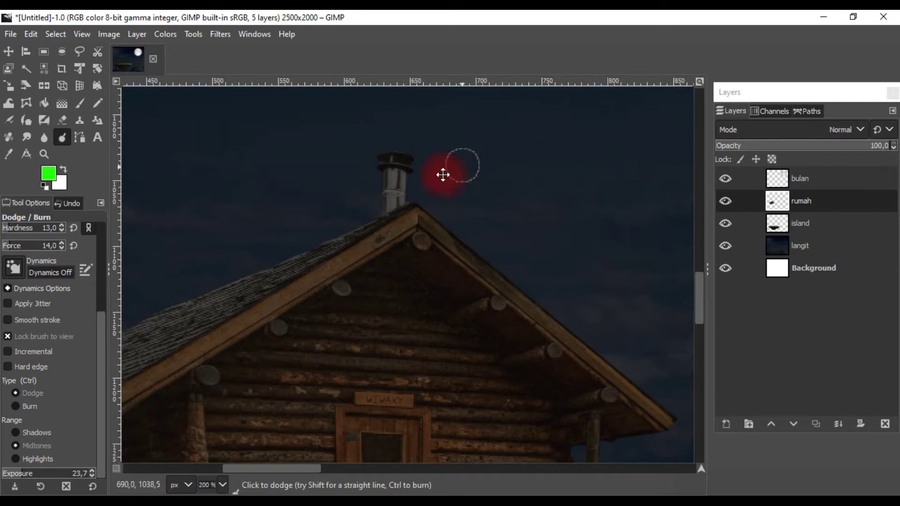
drag(443, 175, 700, 272)
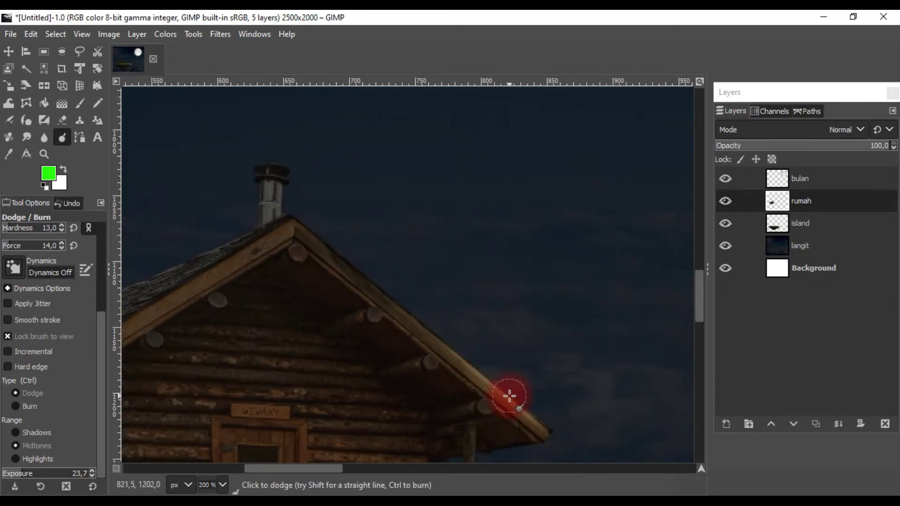
key(1)
scroll(429, 309, up, 3)
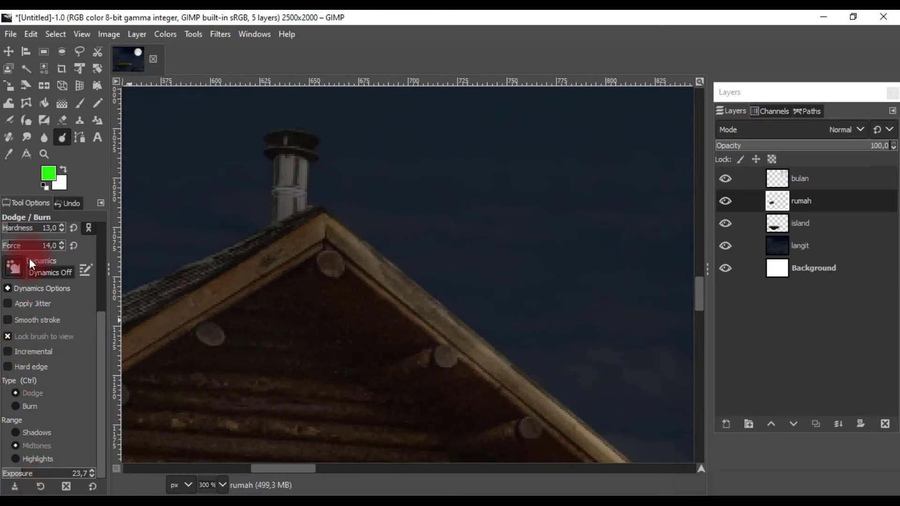
scroll(29, 258, up, 2)
mouse_move(540, 389)
mouse_down()
mouse_move(402, 273)
mouse_move(317, 146)
mouse_up()
scroll(381, 298, up, 2)
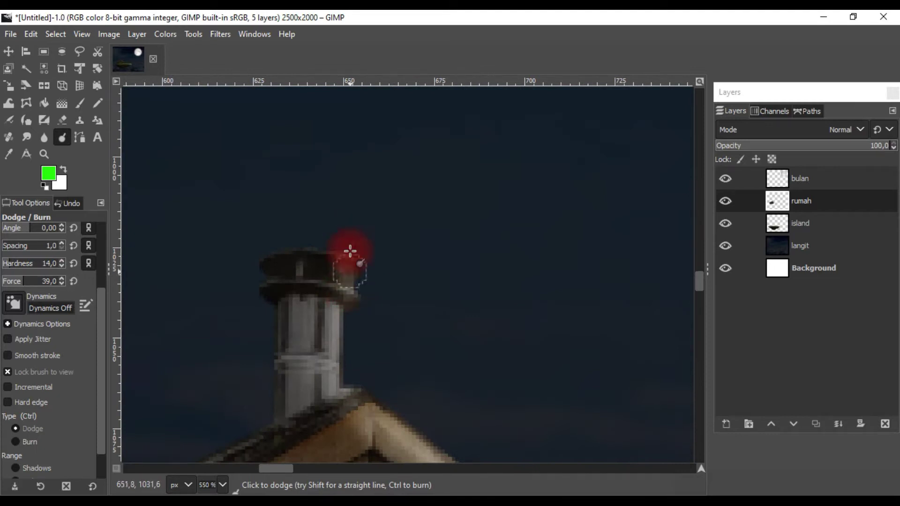
mouse_move(351, 259)
mouse_down()
mouse_move(343, 317)
mouse_move(342, 254)
mouse_move(249, 258)
mouse_move(279, 258)
mouse_up()
Dodge the left roof edge near the peak, the right roof slope and the right wall edge.
scroll(408, 208, down, 1)
scroll(539, 293, down, 1)
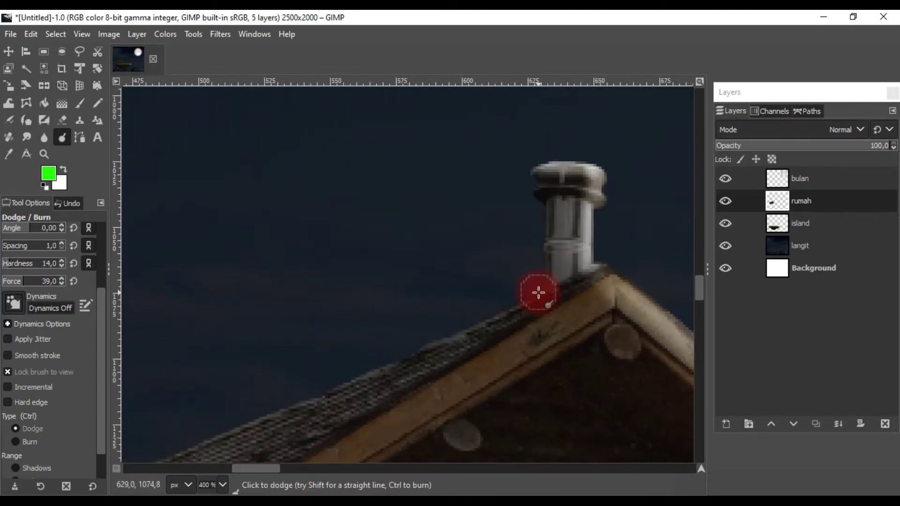
scroll(537, 234, down, 2)
mouse_move(585, 138)
mouse_down()
mouse_move(211, 275)
mouse_move(267, 261)
mouse_move(455, 178)
mouse_up()
scroll(445, 182, down, 3)
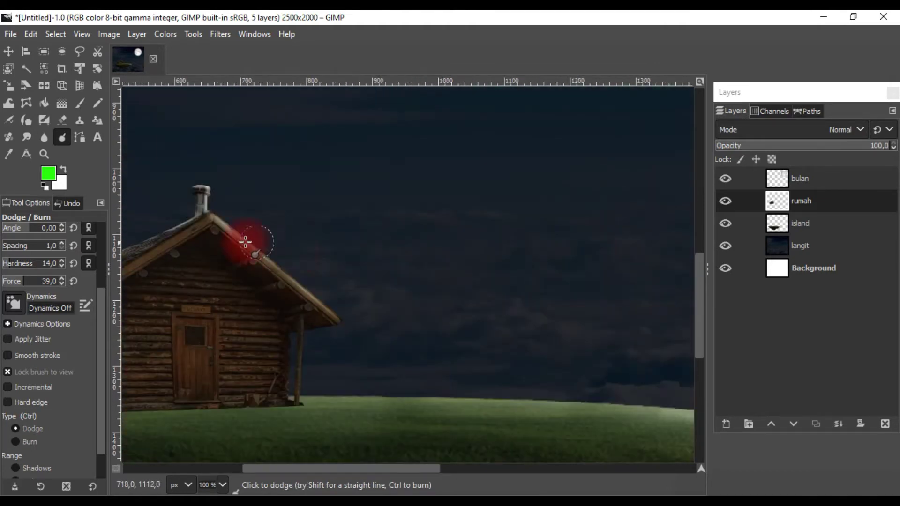
drag(220, 219, 358, 321)
scroll(329, 357, up, 3)
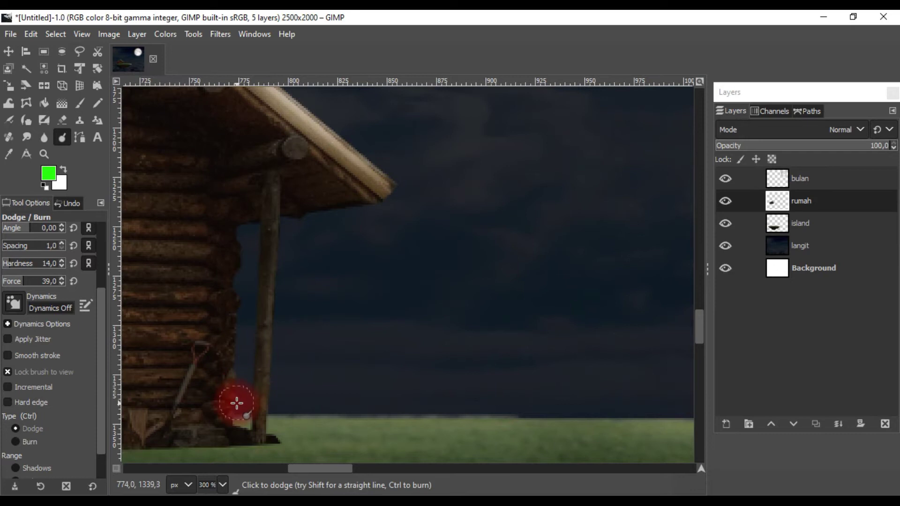
drag(238, 404, 238, 291)
scroll(239, 291, down, 2)
scroll(488, 283, down, 3)
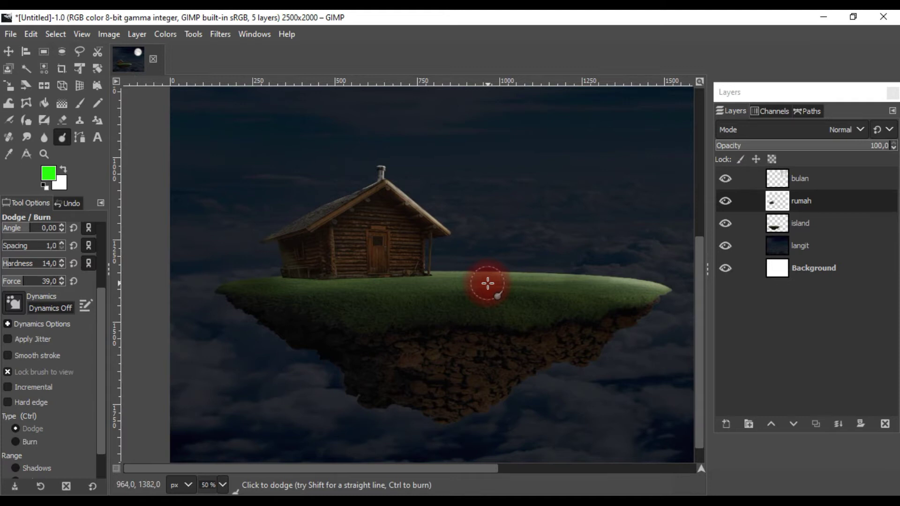
Dodge the roof peak and upper trim of the cabin.
scroll(409, 237, up, 3)
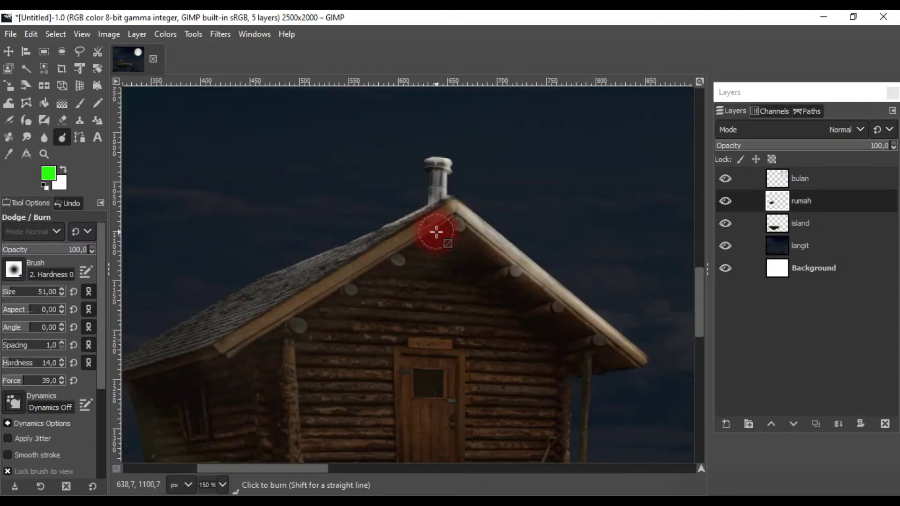
scroll(448, 210, up, 2)
mouse_move(456, 191)
mouse_down()
mouse_move(433, 207)
mouse_move(473, 222)
mouse_move(467, 191)
mouse_up()
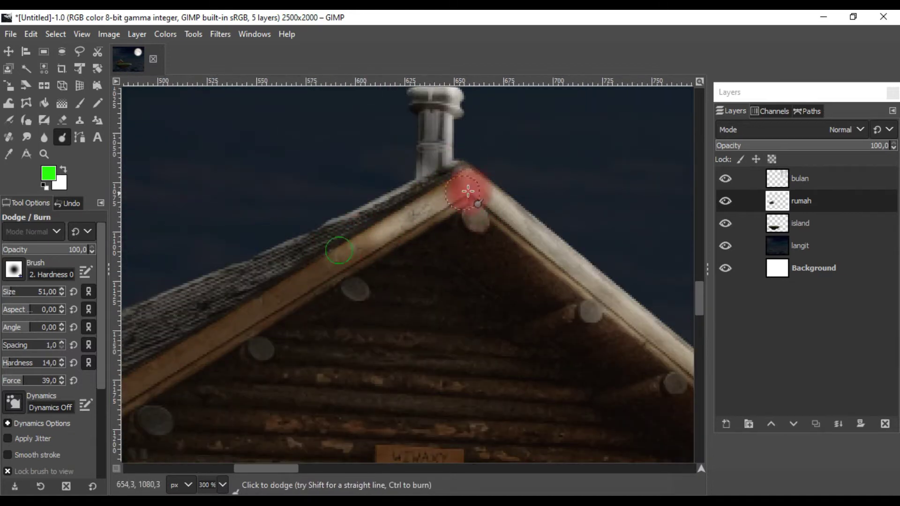
scroll(231, 232, right, 5)
scroll(457, 360, down, 3)
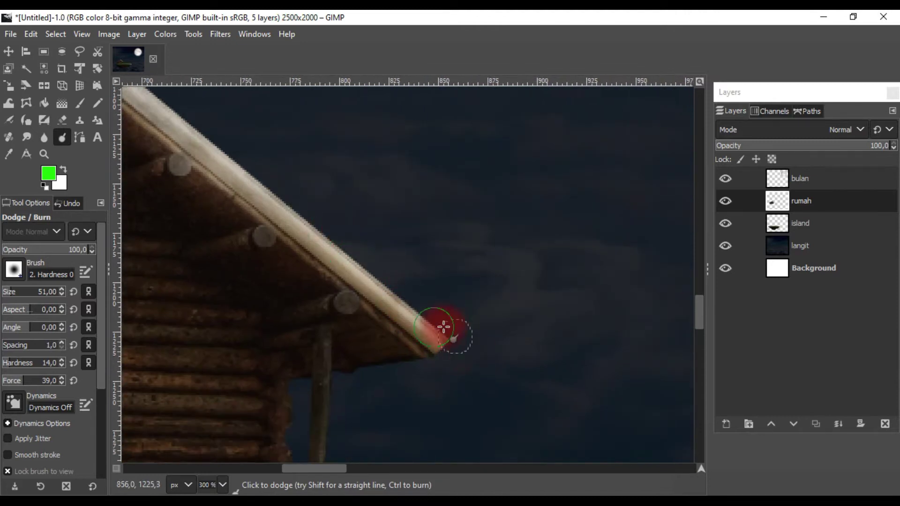
scroll(450, 300, down, 6)
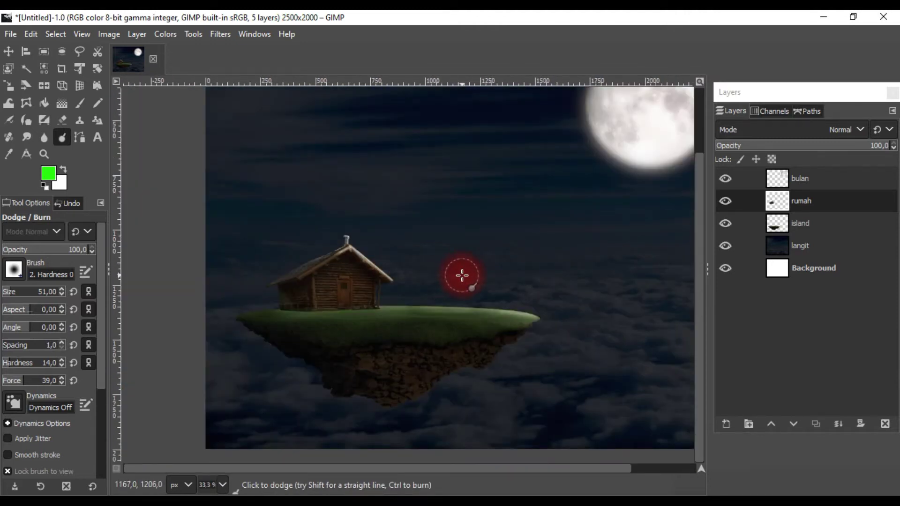
scroll(342, 295, up, 3)
scroll(330, 324, down, 2)
click(822, 244)
Make the island layer active and try the Dodge/Burn tool in Burn mode.
click(801, 223)
scroll(317, 326, up, 2)
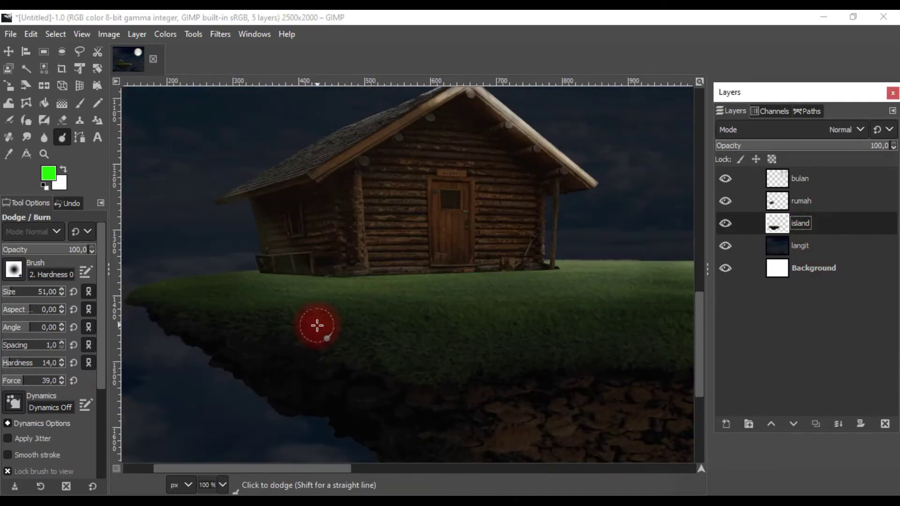
scroll(81, 422, down, 4)
scroll(47, 413, down, 1)
click(15, 406)
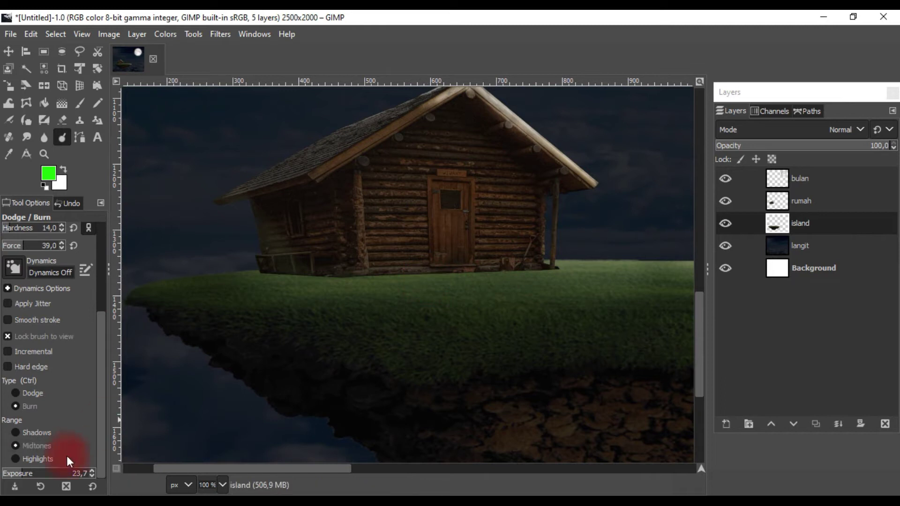
scroll(89, 380, up, 5)
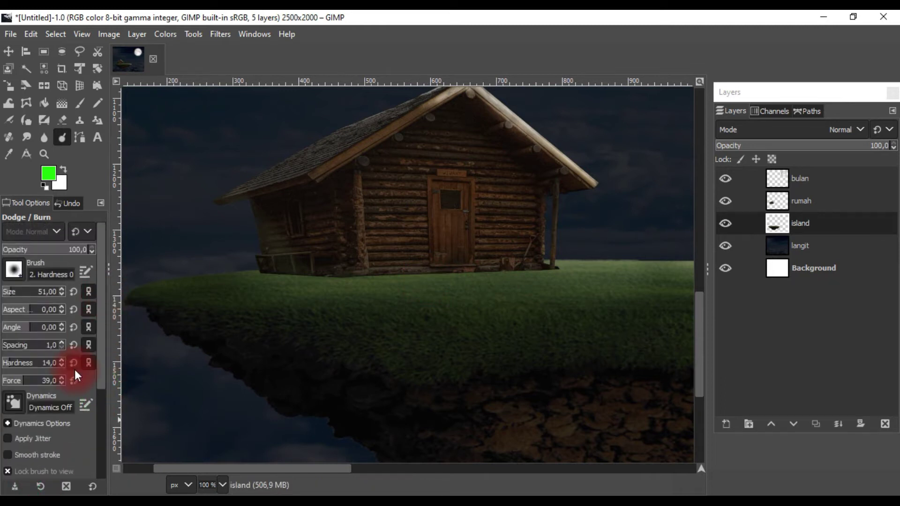
scroll(402, 297, down, 3)
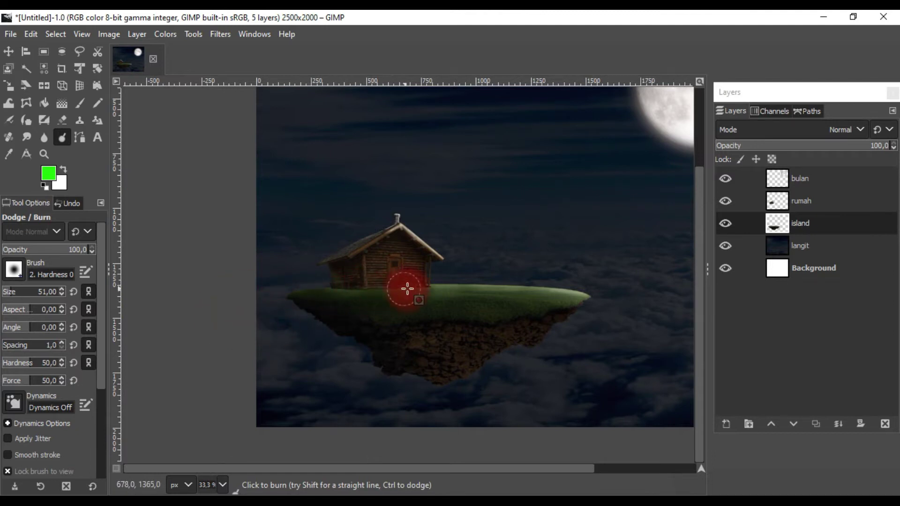
scroll(352, 305, up, 2)
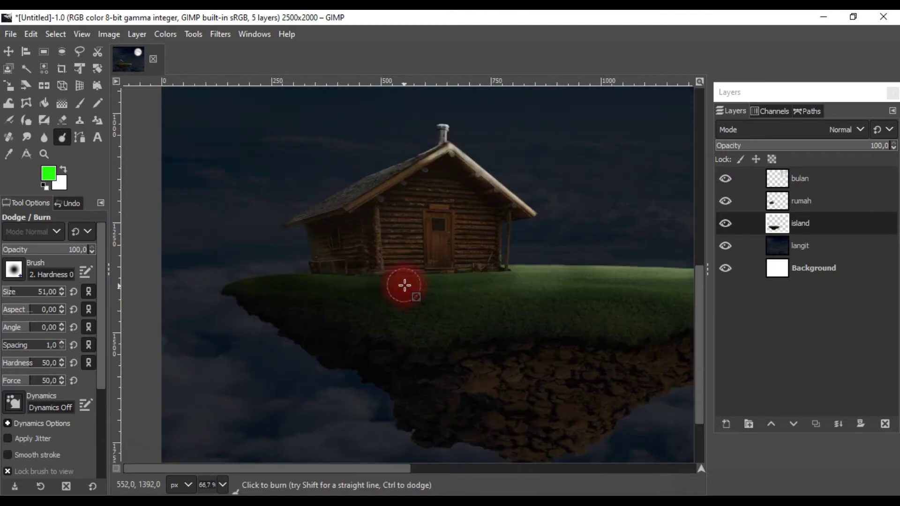
scroll(404, 285, up, 3)
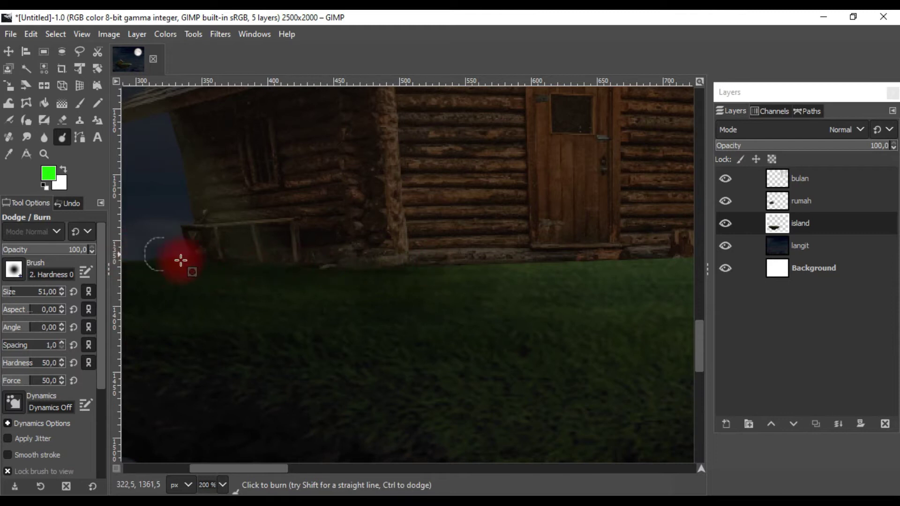
scroll(181, 260, down, 2)
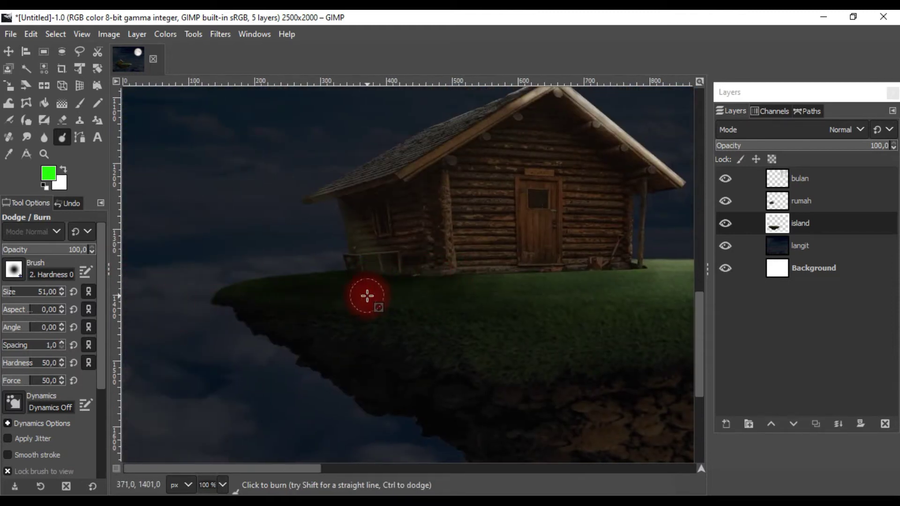
scroll(33, 445, down, 5)
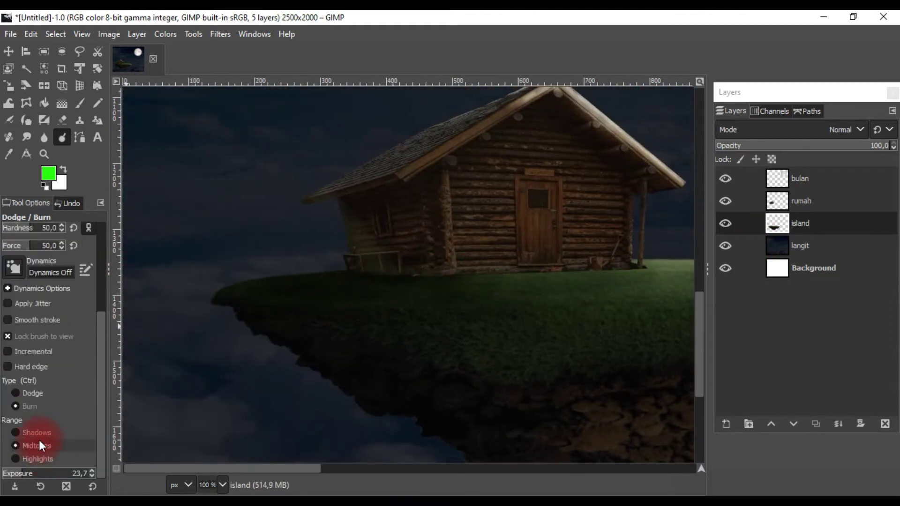
In Dodge mode, brighten the grass edge along the top of the island.
click(38, 394)
scroll(328, 272, up, 2)
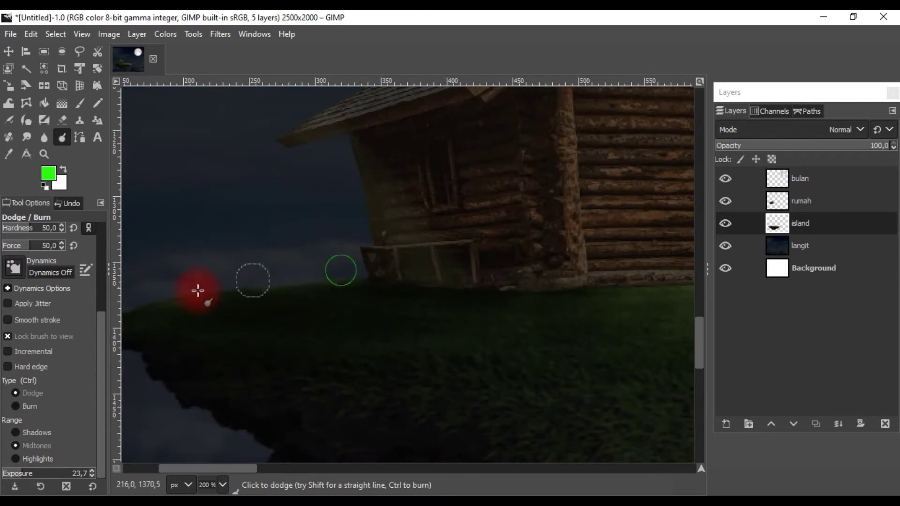
drag(135, 306, 326, 274)
scroll(371, 272, down, 6)
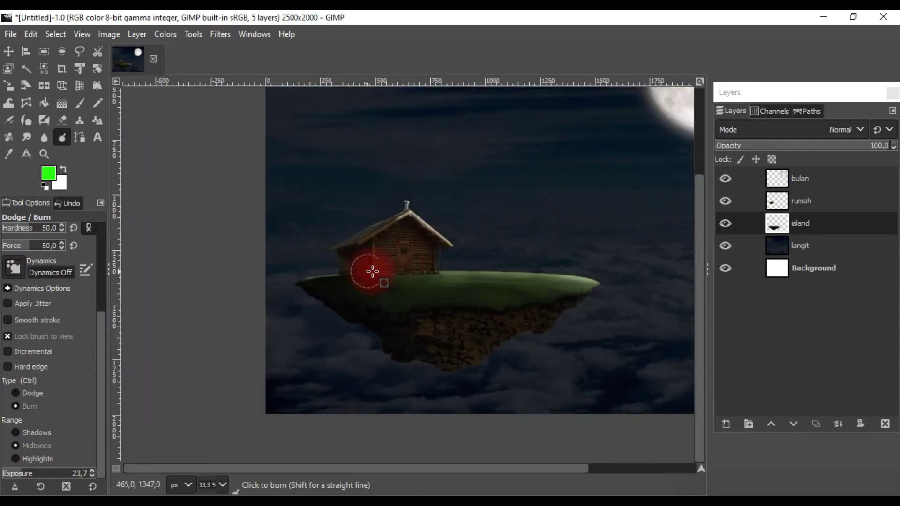
scroll(490, 284, down, 1)
scroll(369, 288, up, 2)
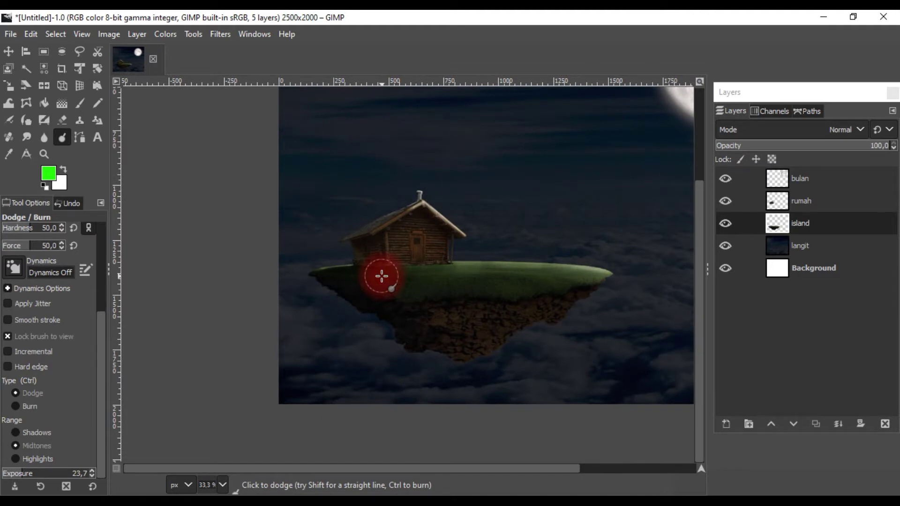
scroll(383, 277, up, 1)
scroll(418, 233, down, 1)
scroll(398, 351, down, 1)
scroll(398, 351, down, 1)
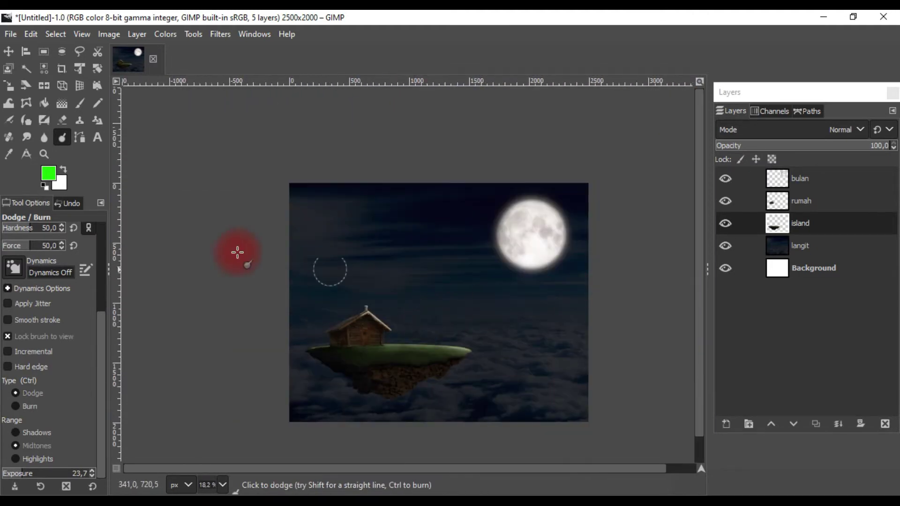
key(m)
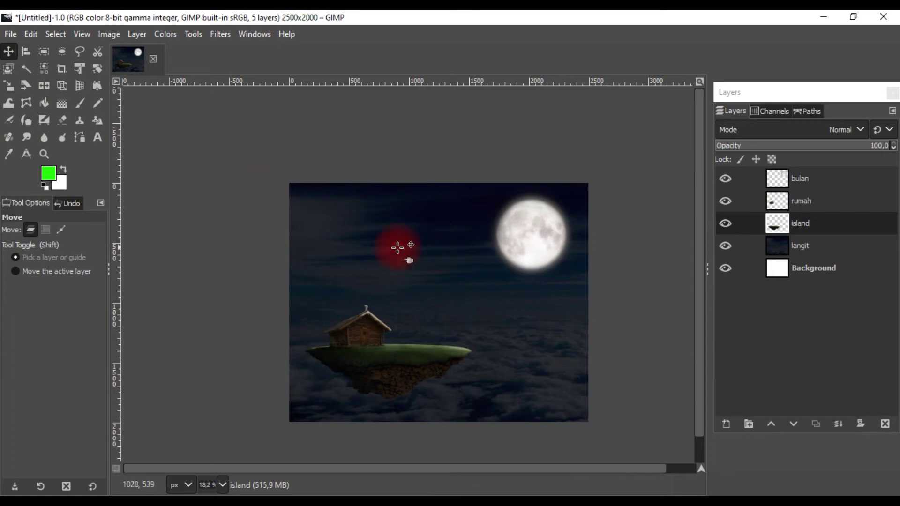
Drop the tree PNG from File Explorer beside the cabin and raise its layer above rumah.
key(alt+Tab)
mouse_move(225, 271)
mouse_down()
mouse_move(283, 471)
mouse_move(345, 327)
mouse_up()
drag(452, 306, 358, 291)
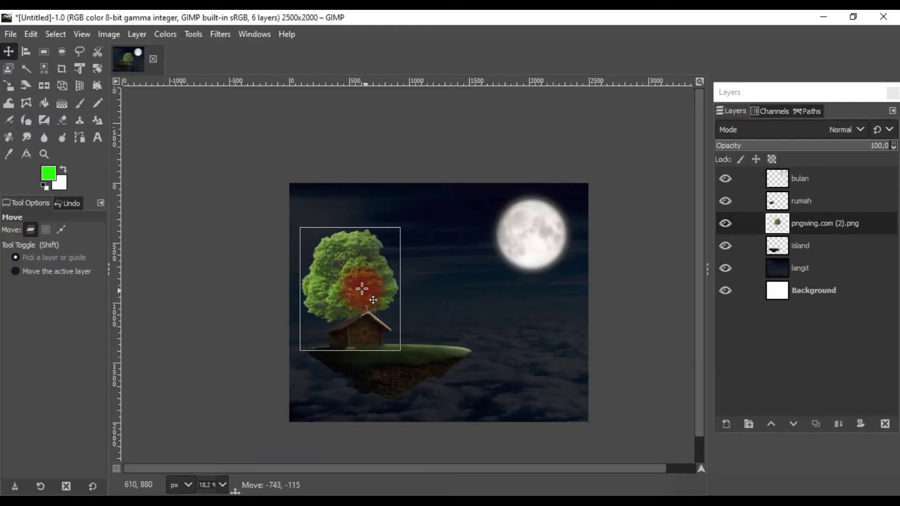
click(771, 424)
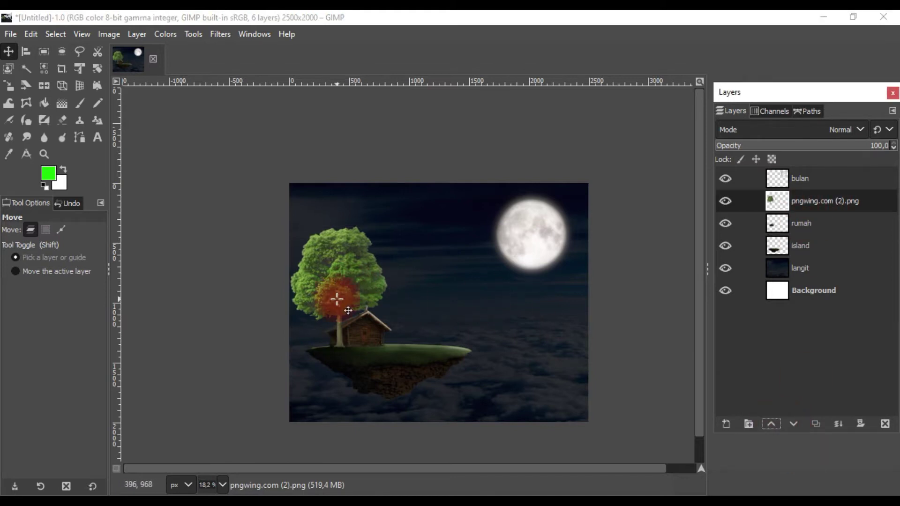
scroll(339, 296, up, 1)
Scale the tree to about 64% with Unified Transform and position it beside the cabin.
click(80, 70)
click(413, 198)
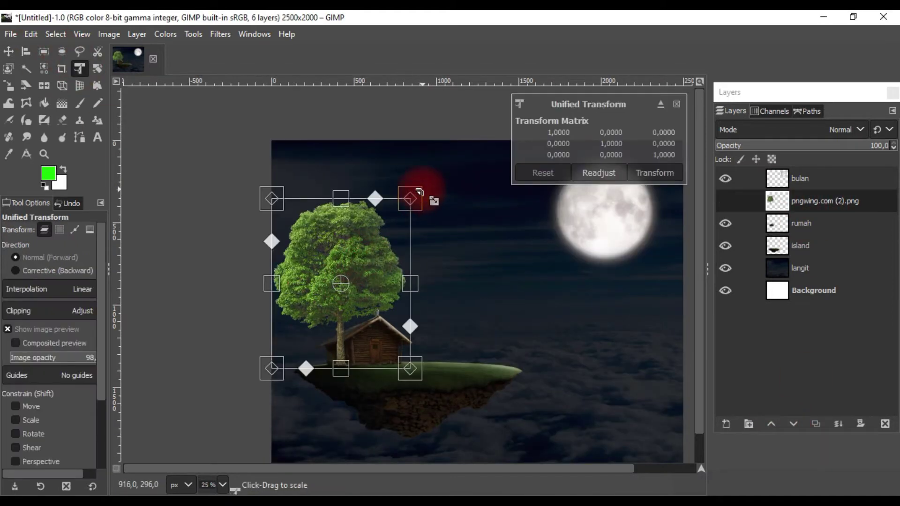
drag(418, 192, 371, 255)
mouse_move(312, 340)
mouse_down()
mouse_move(323, 346)
mouse_move(393, 304)
mouse_move(357, 282)
mouse_up()
scroll(322, 346, up, 4)
scroll(358, 282, down, 1)
scroll(352, 282, down, 1)
Stretch the tree taller with its trunk on the grass and apply the transform.
mouse_move(263, 197)
mouse_down()
mouse_move(249, 174)
mouse_move(262, 117)
mouse_up()
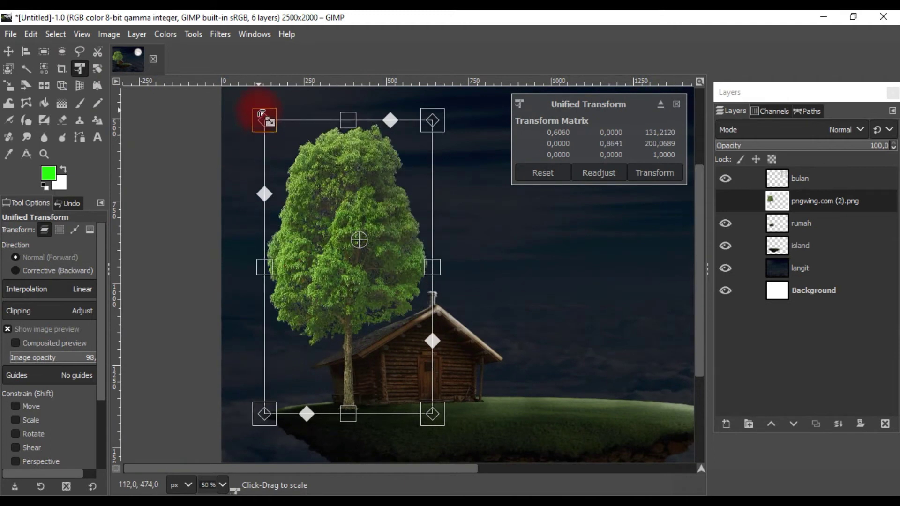
drag(367, 400, 297, 287)
scroll(297, 286, up, 3)
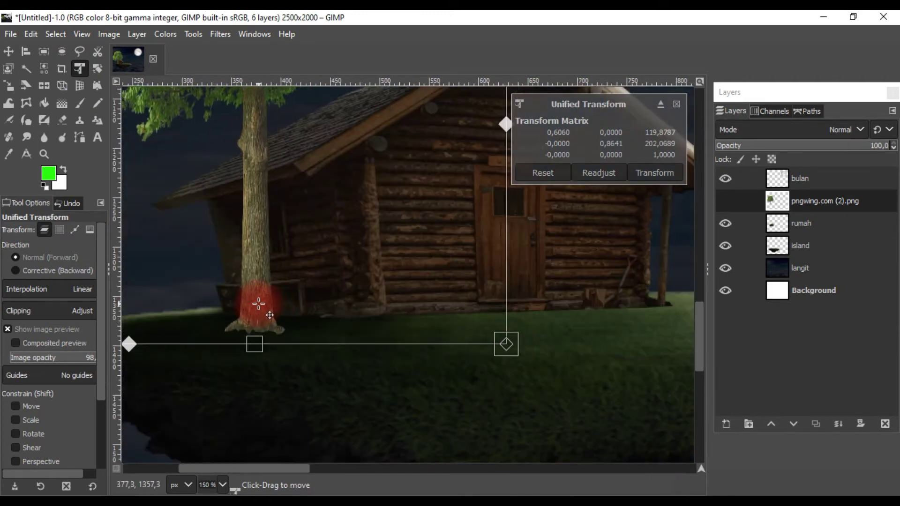
key(Return)
scroll(400, 257, down, 3)
scroll(444, 216, down, 1)
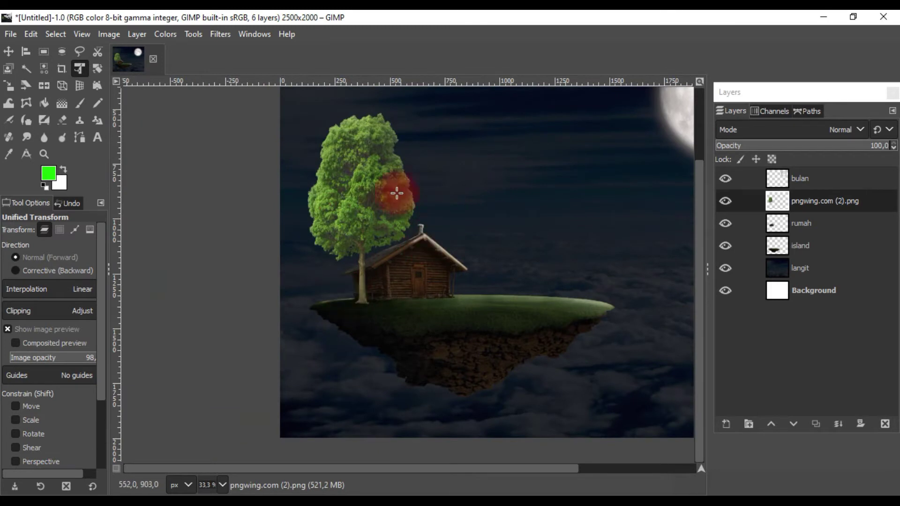
Darken the tree with Colors > Exposure and flip it horizontally.
click(166, 34)
click(197, 132)
scroll(719, 178, down, 5)
scroll(713, 178, down, 5)
scroll(713, 179, down, 5)
scroll(718, 175, down, 10)
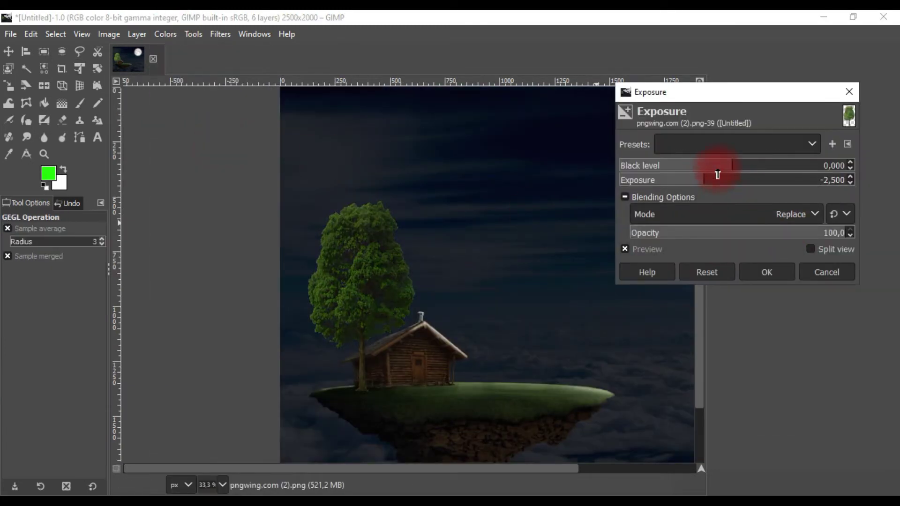
click(764, 272)
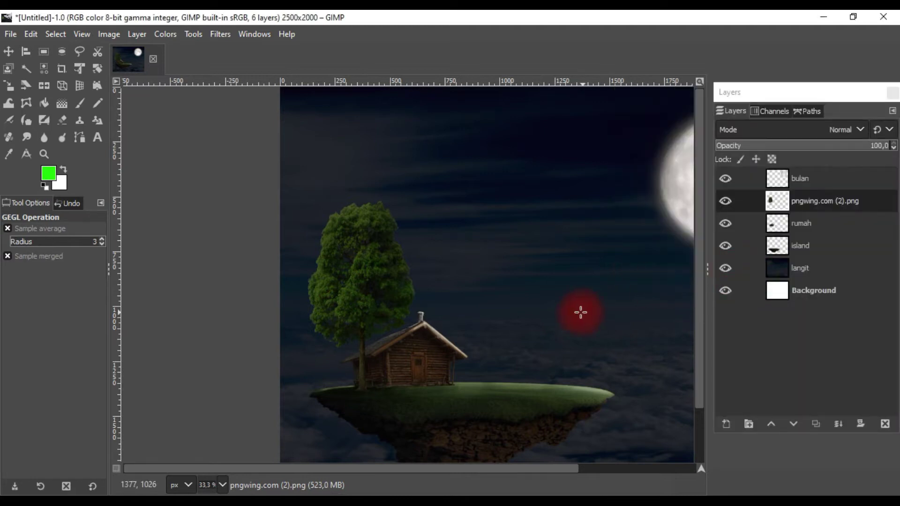
click(44, 85)
click(420, 263)
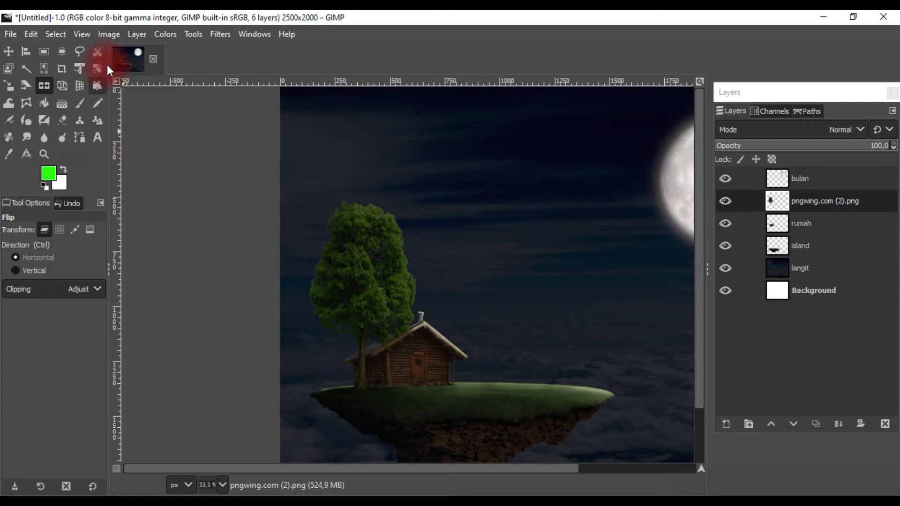
Lower the tree's exposure further to about -2.09 to match the night.
click(165, 34)
click(197, 135)
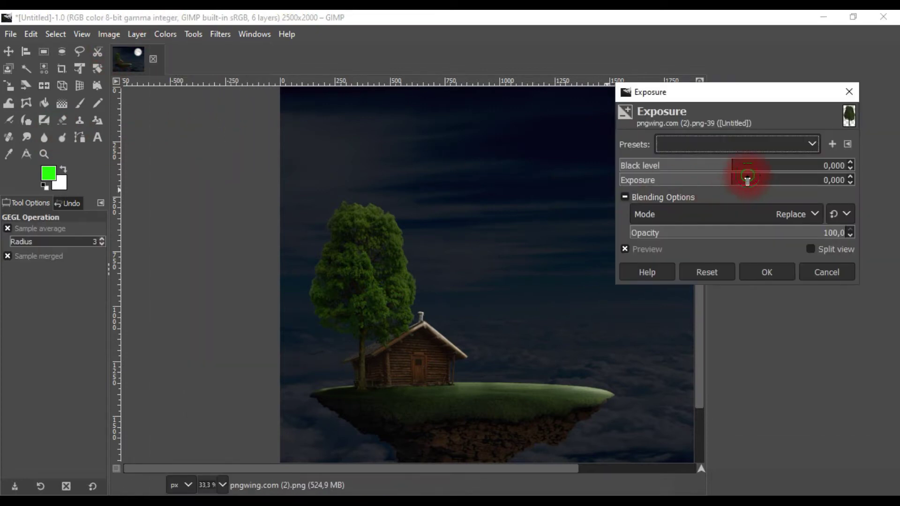
drag(748, 179, 719, 186)
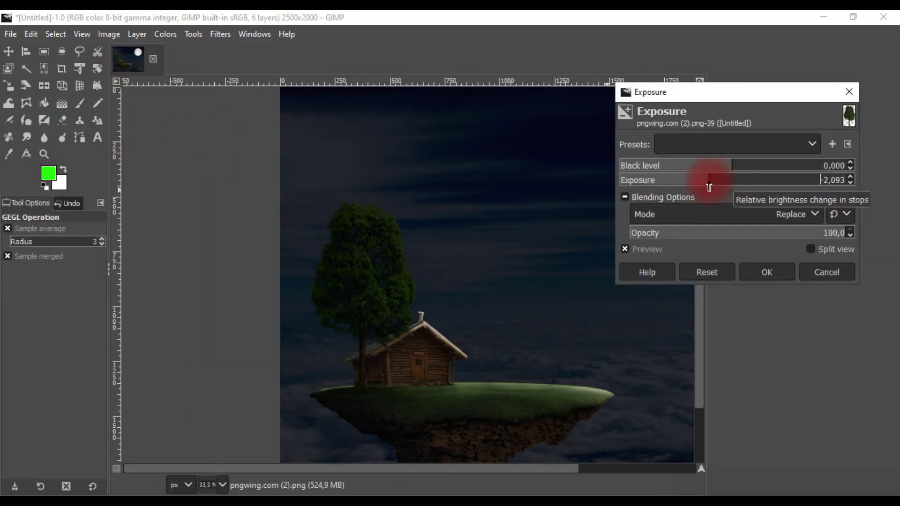
click(767, 272)
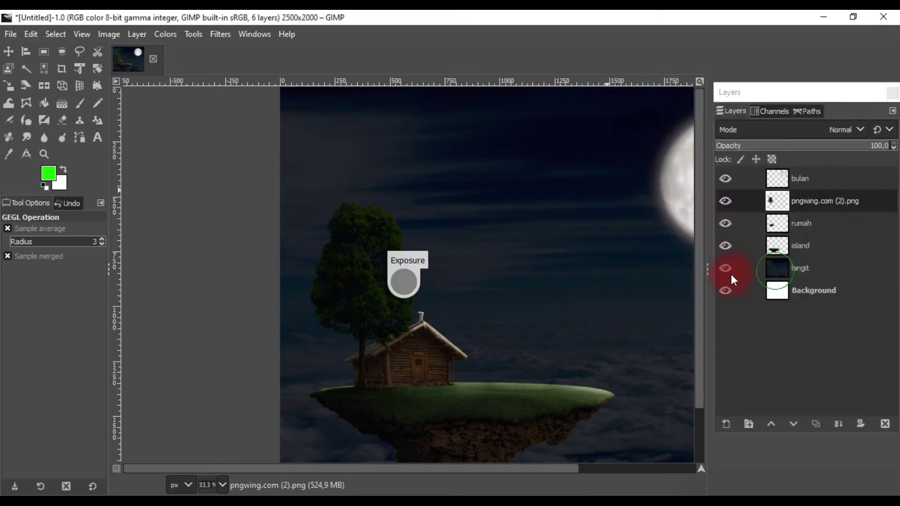
click(62, 138)
Rename the tree layer to 'pohon'.
double_click(825, 200)
text(pohon)
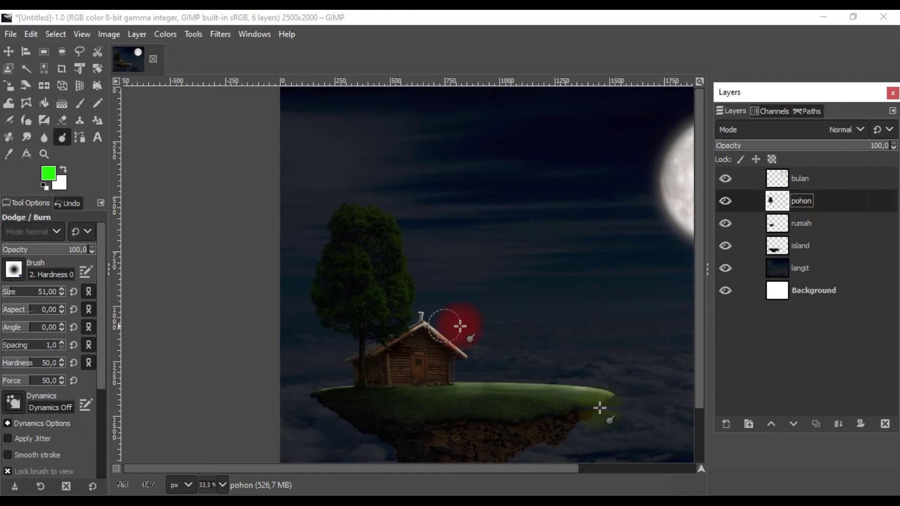
scroll(51, 457, down, 3)
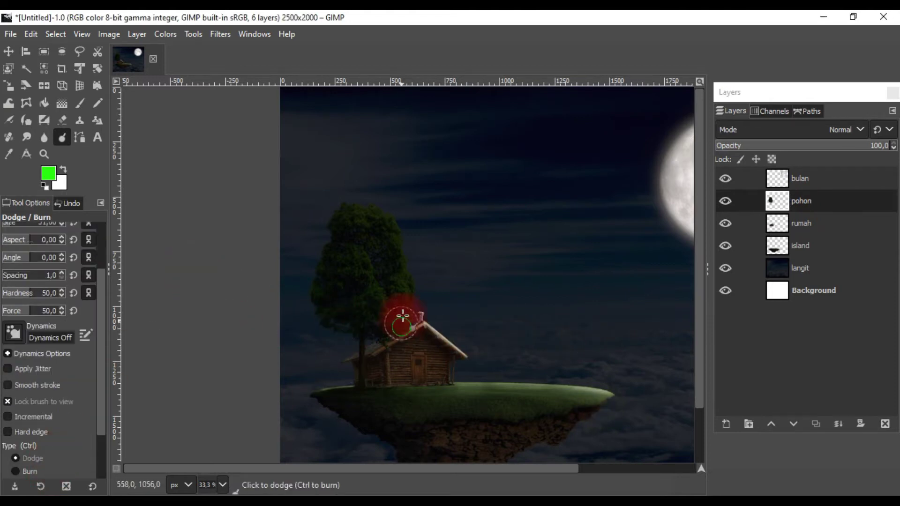
ctrl+scroll(370, 211, down, 2)
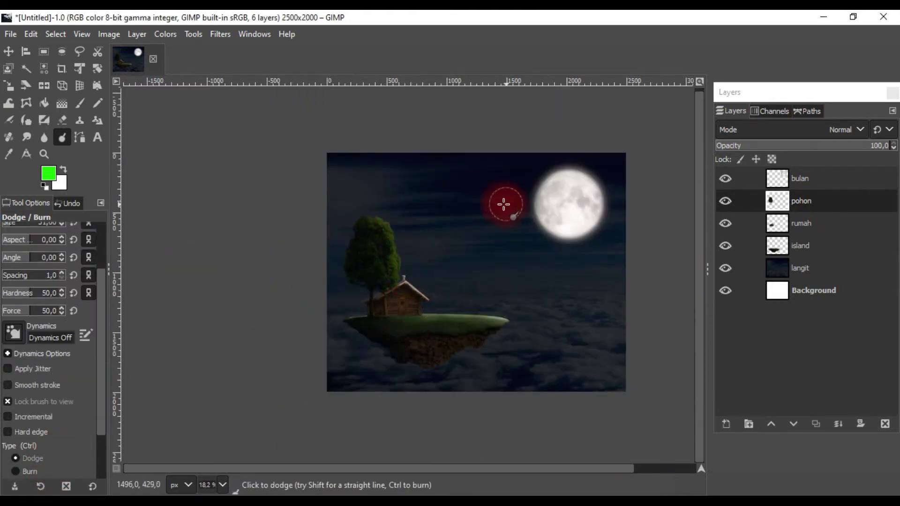
ctrl+scroll(390, 216, up, 2)
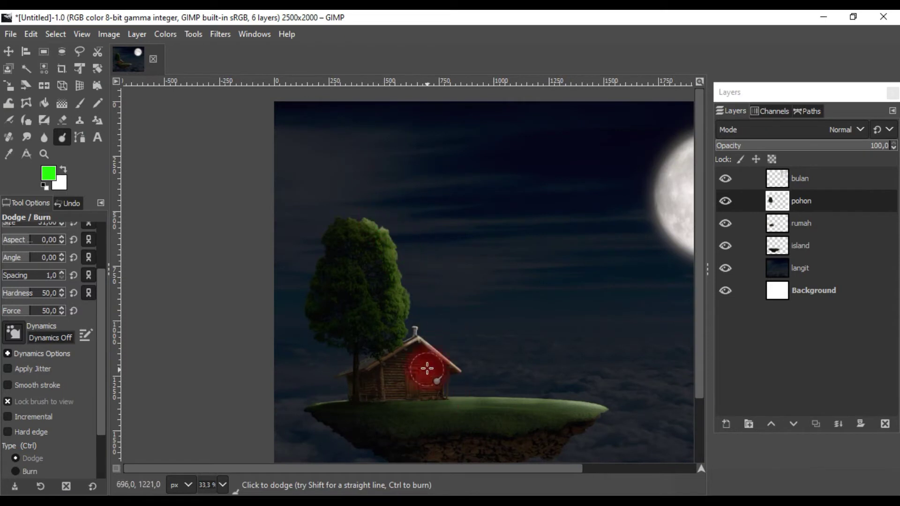
ctrl+scroll(476, 307, down, 1)
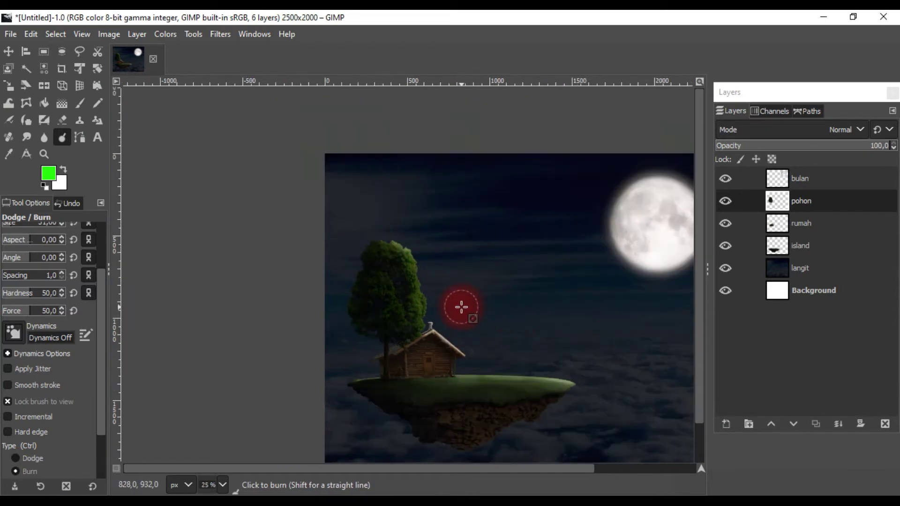
ctrl+scroll(499, 345, down, 1)
ctrl+scroll(500, 344, up, 1)
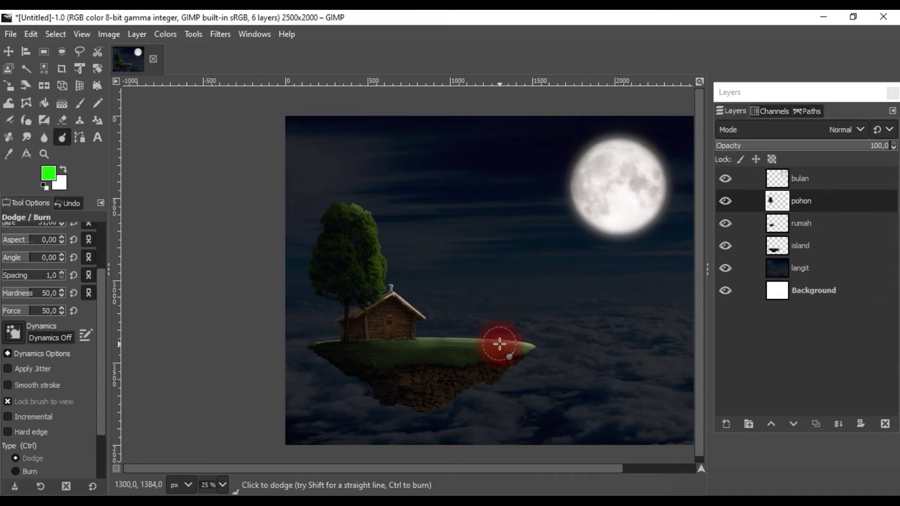
ctrl+scroll(328, 347, down, 1)
ctrl+scroll(332, 340, up, 1)
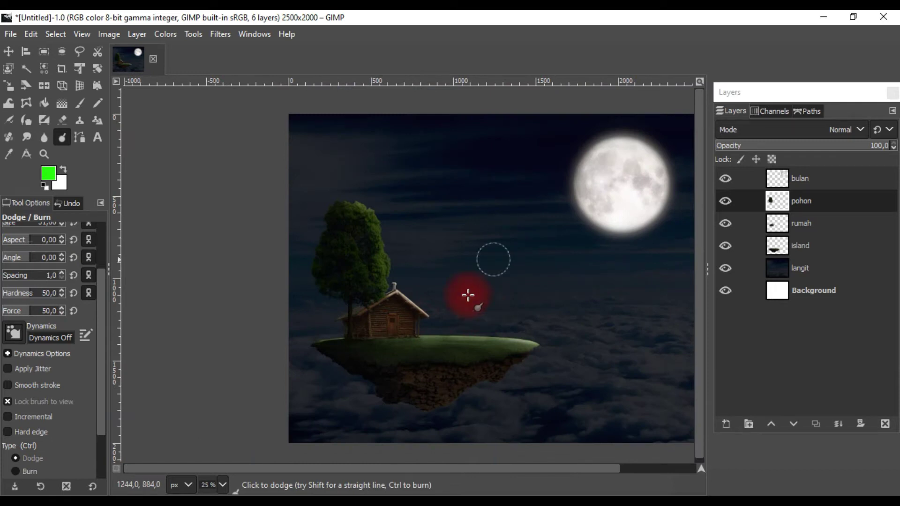
ctrl+scroll(445, 323, up, 1)
ctrl+scroll(434, 345, up, 2)
ctrl+scroll(448, 343, up, 1)
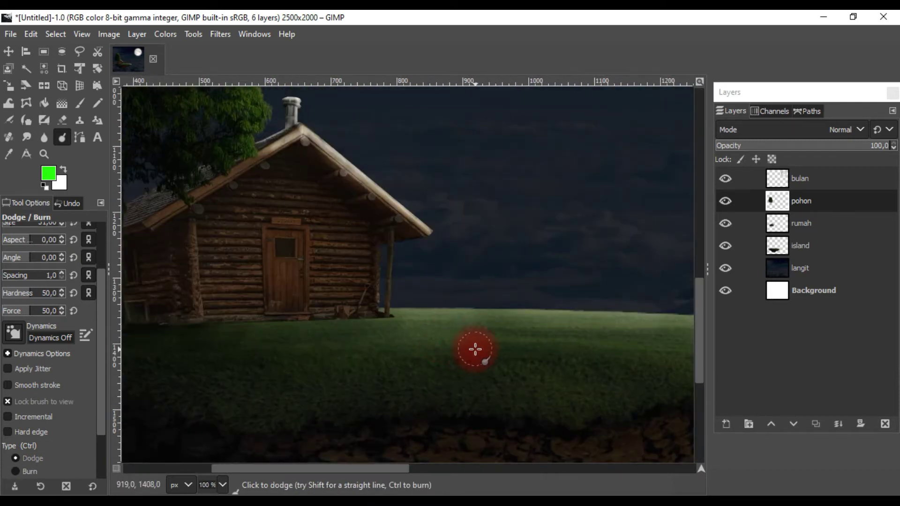
On the island layer, burn the grass across the island near the tree and cabin.
click(821, 249)
scroll(45, 404, down, 3)
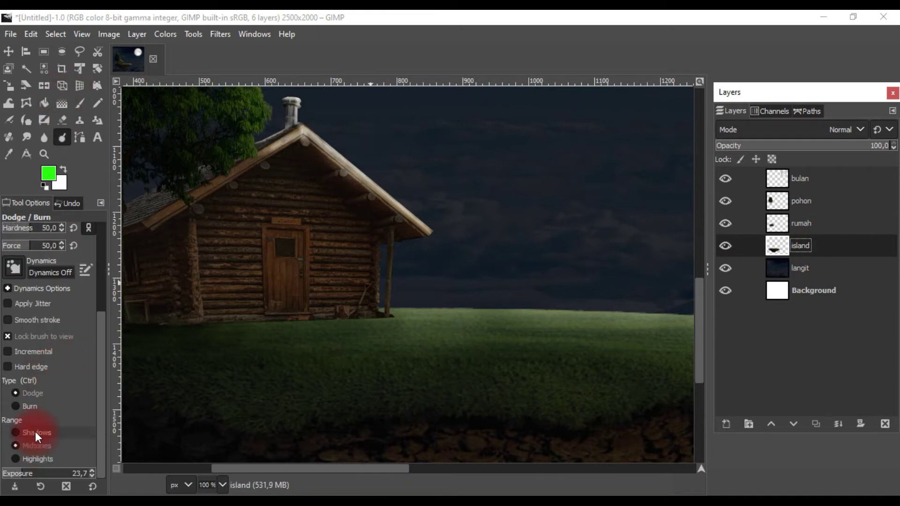
click(27, 407)
key(minus)
key(minus)
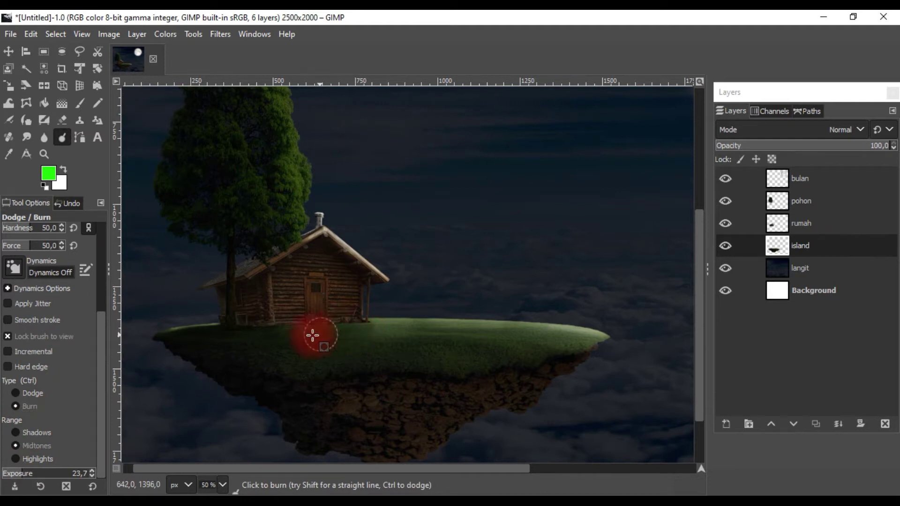
key(1)
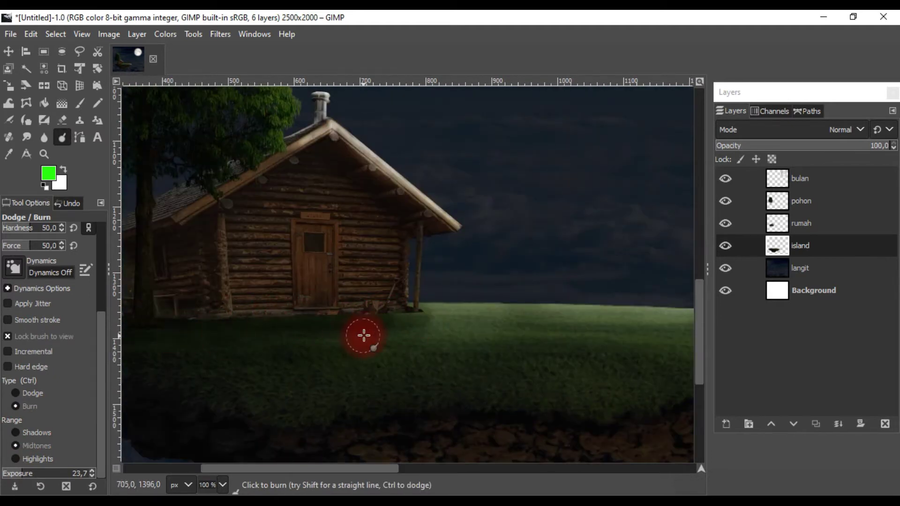
key(minus)
key(minus)
mouse_move(391, 350)
mouse_down()
mouse_move(617, 349)
mouse_move(287, 358)
mouse_move(531, 366)
mouse_move(432, 345)
mouse_move(206, 370)
mouse_up()
key(minus)
key(minus)
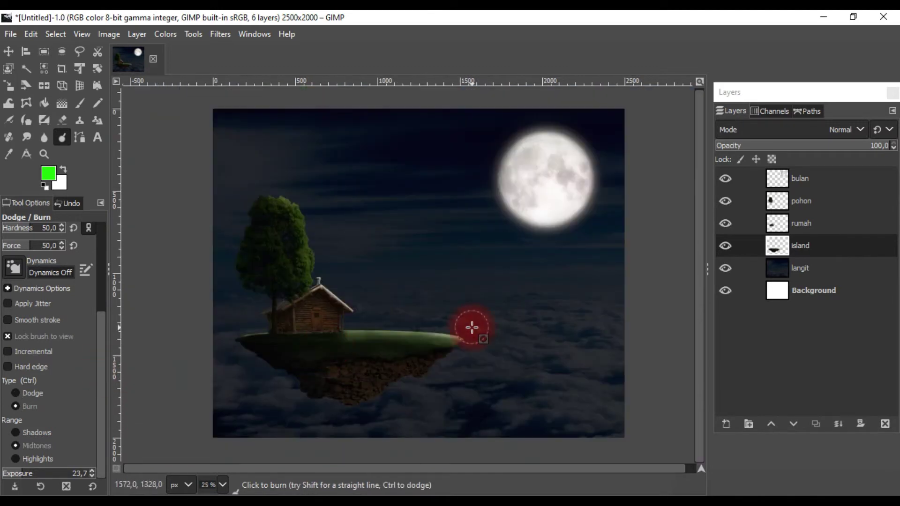
key(plus)
key(plus)
key(plus)
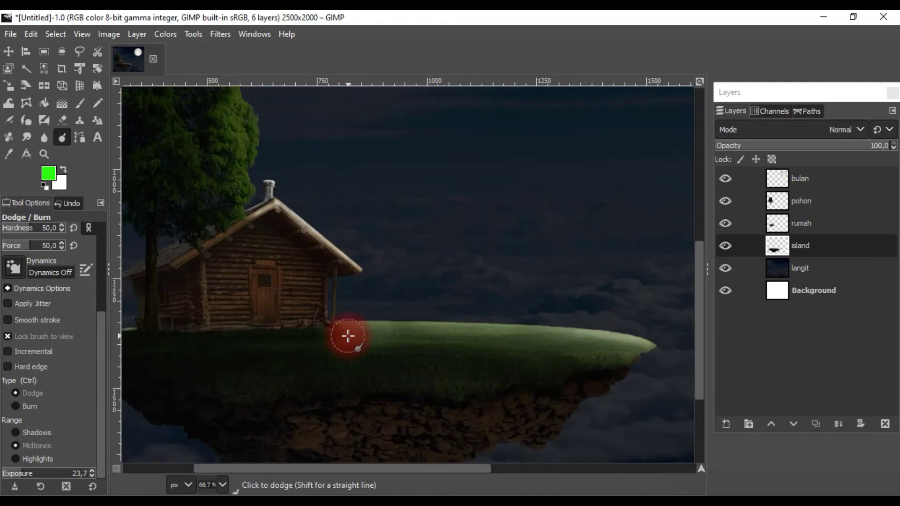
key(minus)
key(minus)
Duplicate the pohon layer and place the copy beside the original tree.
key(m)
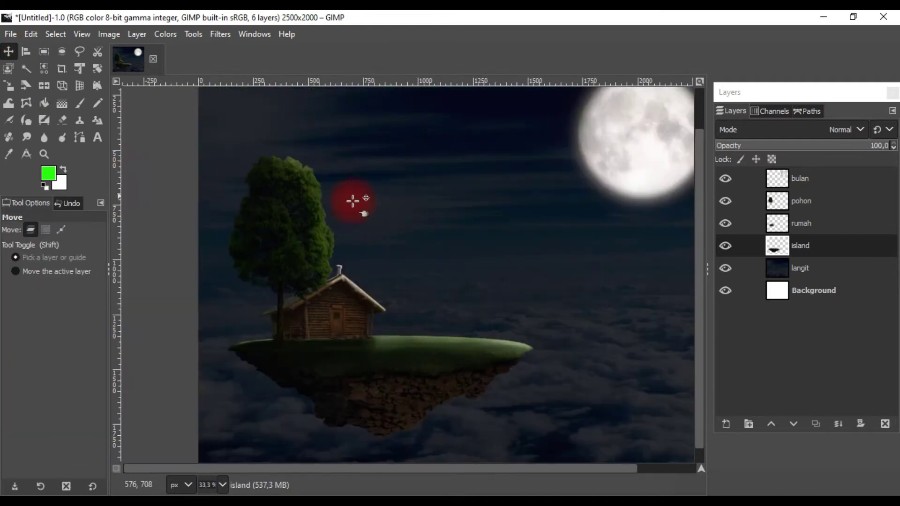
right_click(807, 178)
click(755, 162)
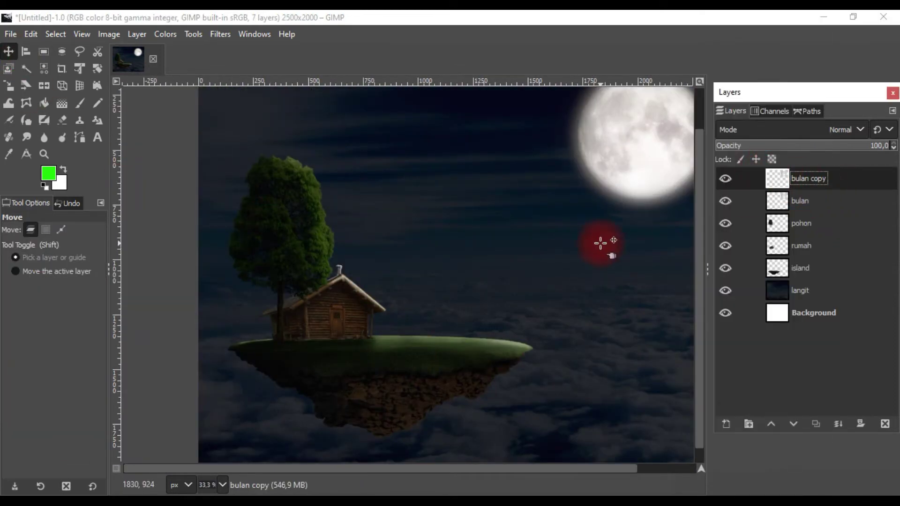
key(ctrl+z)
right_click(821, 201)
click(760, 165)
drag(282, 221, 373, 213)
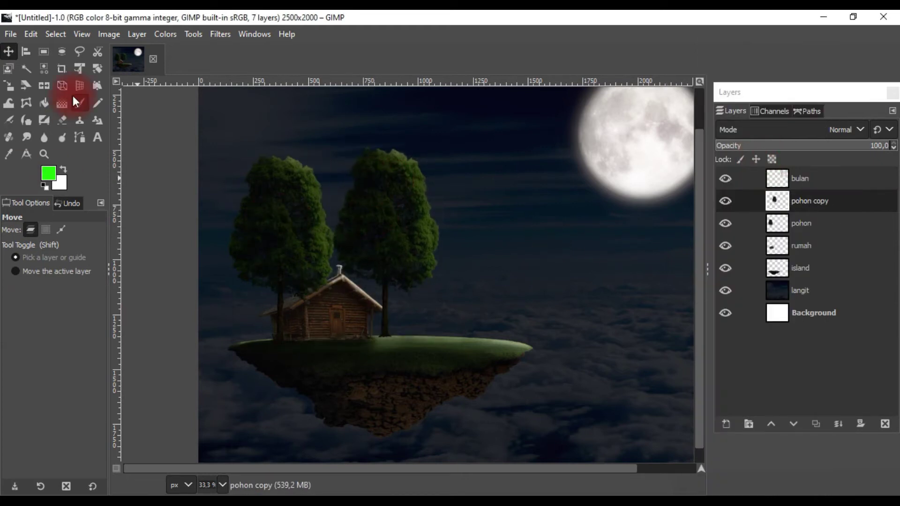
Scale the copied tree down to about 63% with Unified Transform and apply it.
click(80, 69)
click(406, 199)
drag(341, 164, 369, 215)
key(2)
scroll(303, 243, down, 2)
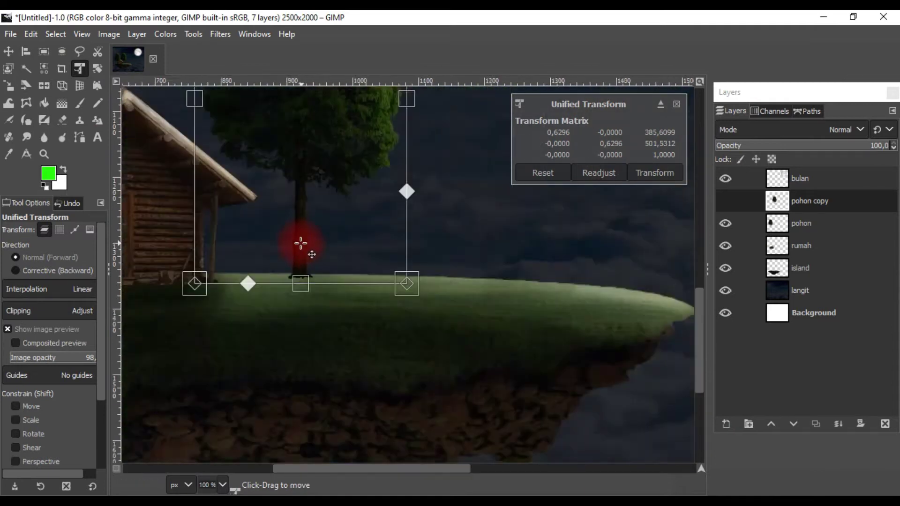
scroll(302, 242, down, 1)
key(Return)
Lower the pohon copy layer beneath rumah and shift it left just right of the cabin.
click(793, 424)
click(794, 424)
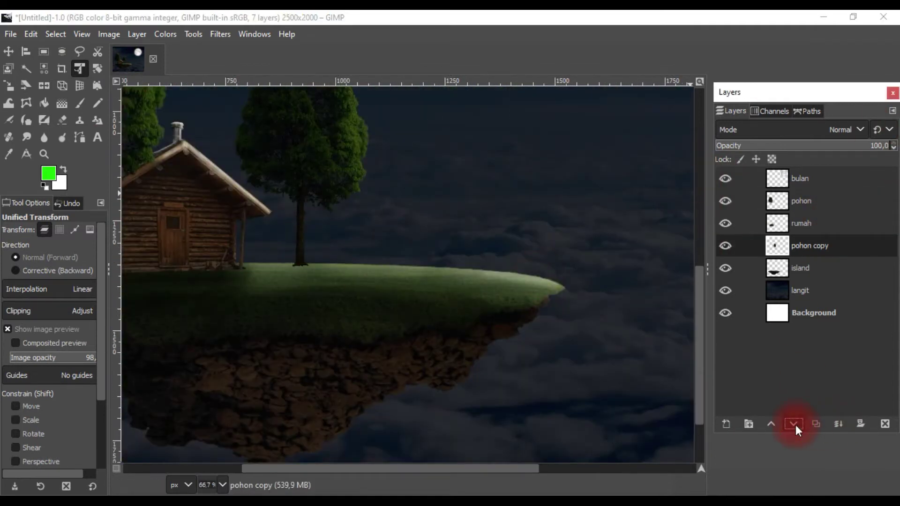
scroll(421, 322, down, 2)
scroll(402, 302, down, 1)
scroll(401, 303, up, 1)
scroll(400, 303, up, 2)
click(372, 217)
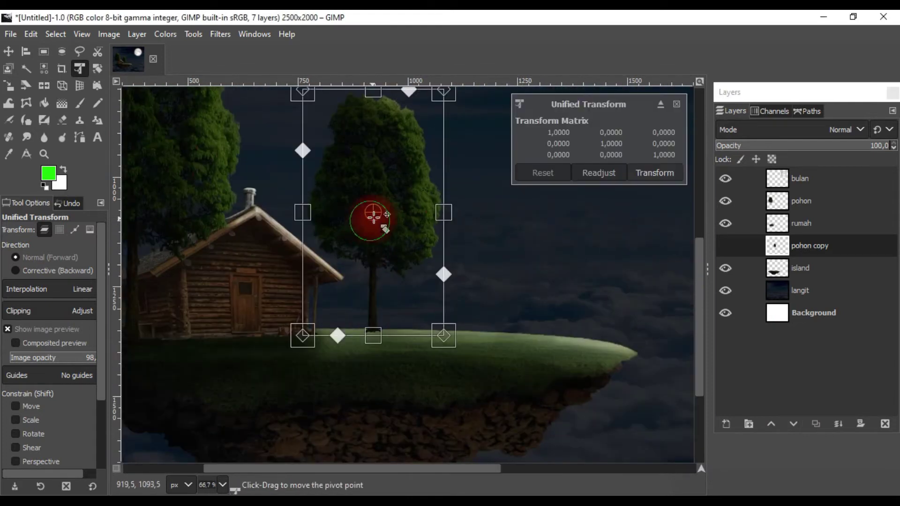
drag(372, 217, 368, 225)
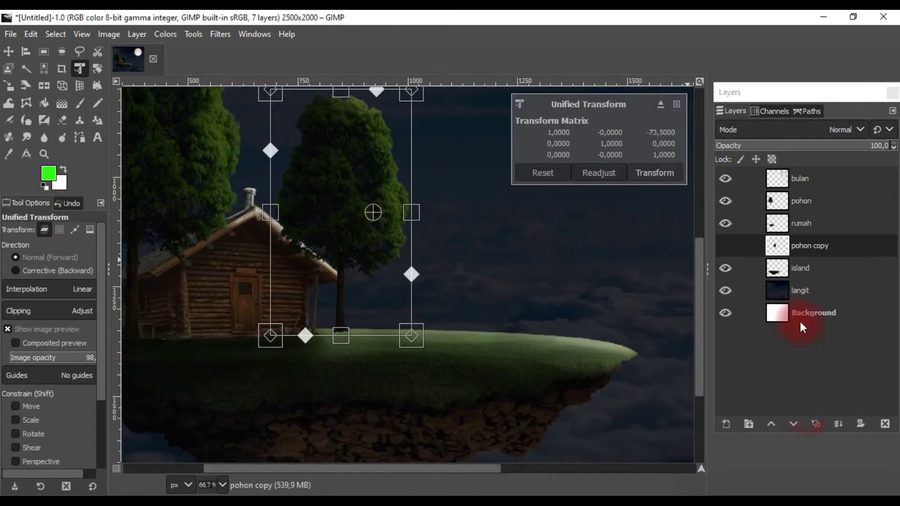
click(652, 174)
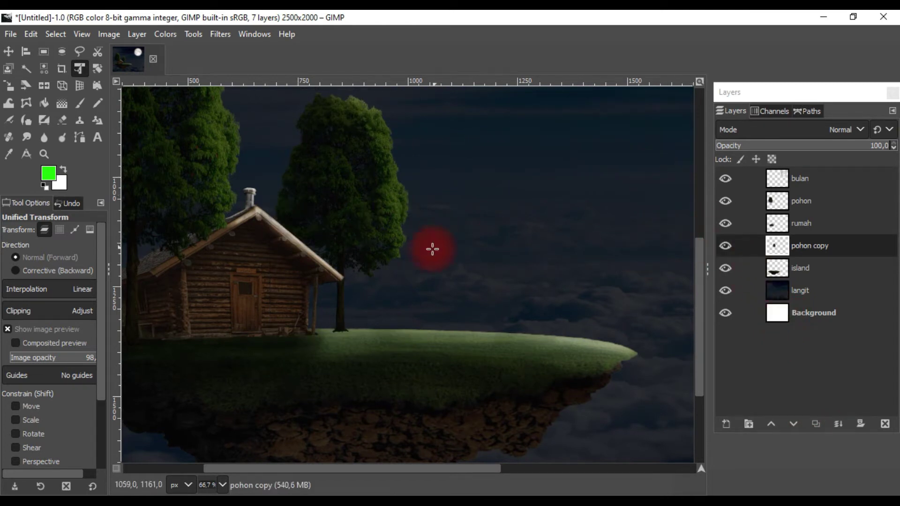
scroll(403, 264, down, 1)
Darken the middle of the smaller pohon copy tree's trunk with Dodge/Burn.
click(62, 137)
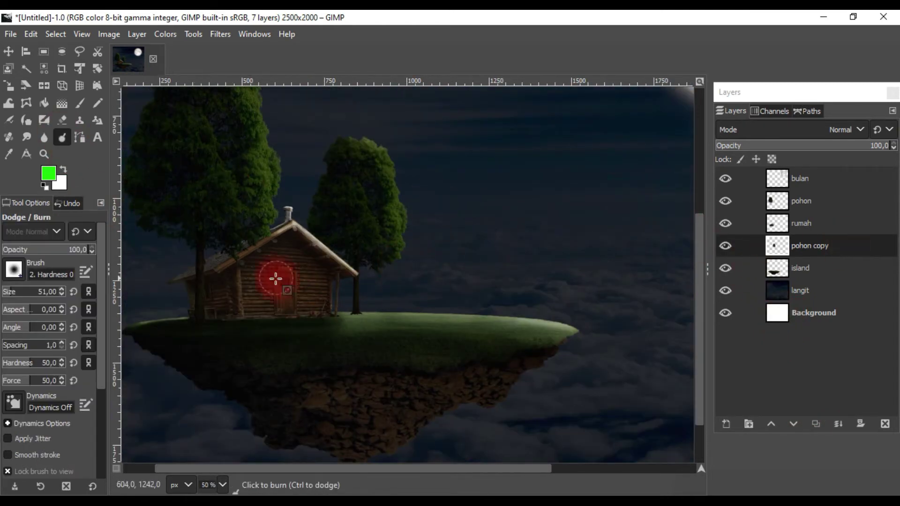
scroll(370, 298, up, 6)
scroll(11, 462, down, 3)
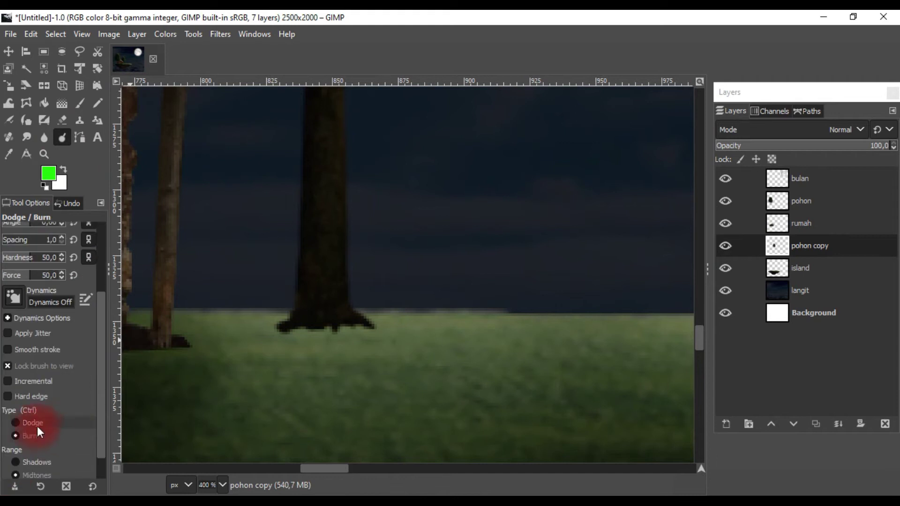
scroll(357, 300, down, 1)
scroll(360, 387, up, 2)
mouse_move(352, 141)
mouse_down()
mouse_move(358, 418)
mouse_move(293, 417)
mouse_up()
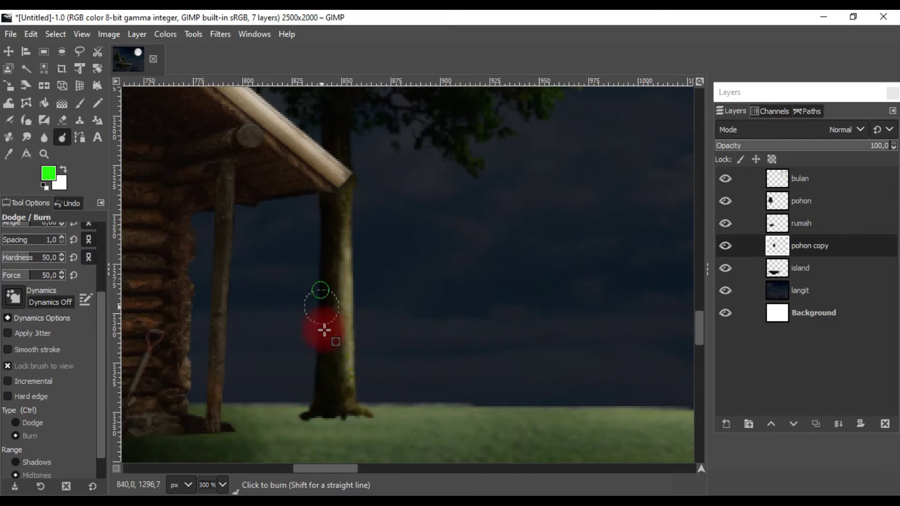
ctrl+scroll(357, 242, down, 5)
ctrl+scroll(357, 241, down, 4)
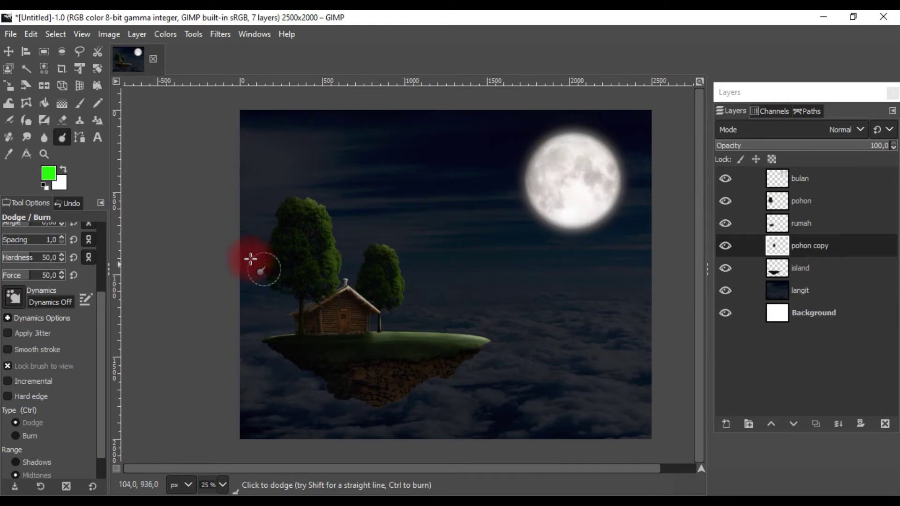
Nudge the pohon copy tree slightly left beside the cabin.
key(m)
ctrl+scroll(358, 261, up, 2)
drag(407, 252, 389, 249)
ctrl+scroll(495, 265, down, 1)
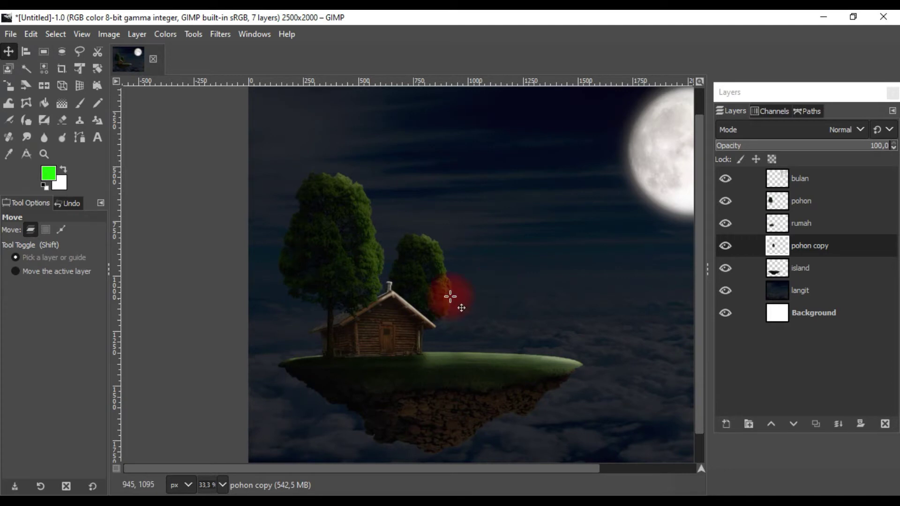
ctrl+scroll(450, 296, up, 3)
ctrl+scroll(422, 340, down, 2)
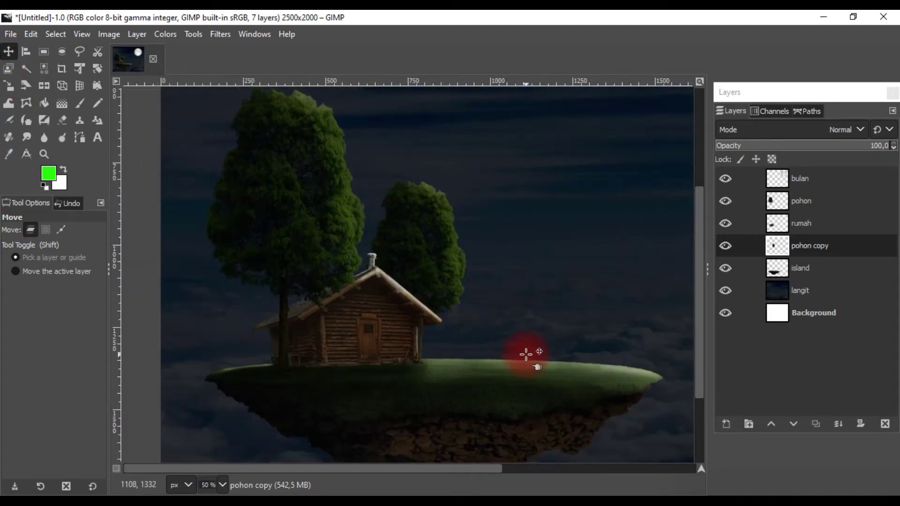
scroll(538, 341, right, 3)
scroll(538, 341, left, 2)
key(alt+Tab)
Bring in the lightbulb PNG and shrink it to a tiny lamp under the cabin's right eave.
mouse_move(305, 235)
mouse_down()
mouse_move(356, 373)
mouse_move(456, 263)
mouse_move(431, 296)
mouse_up()
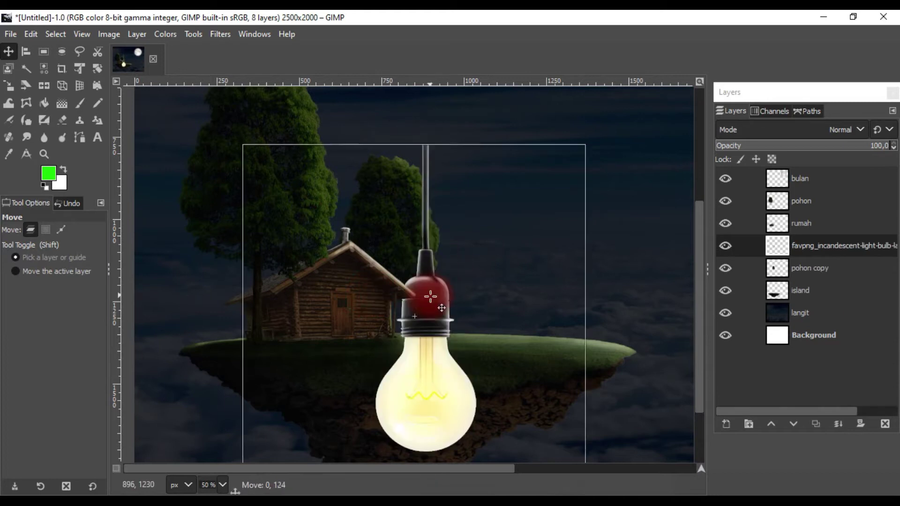
click(80, 69)
click(438, 322)
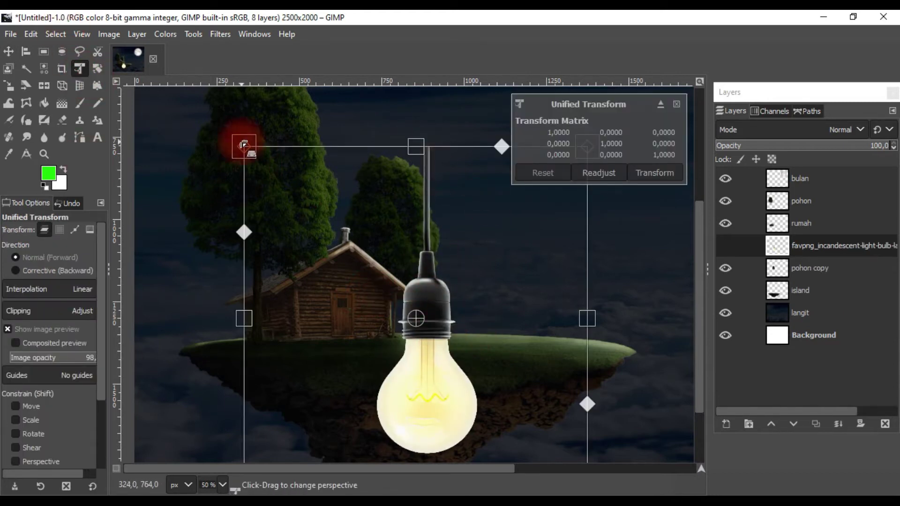
drag(244, 146, 543, 427)
scroll(412, 317, up, 5)
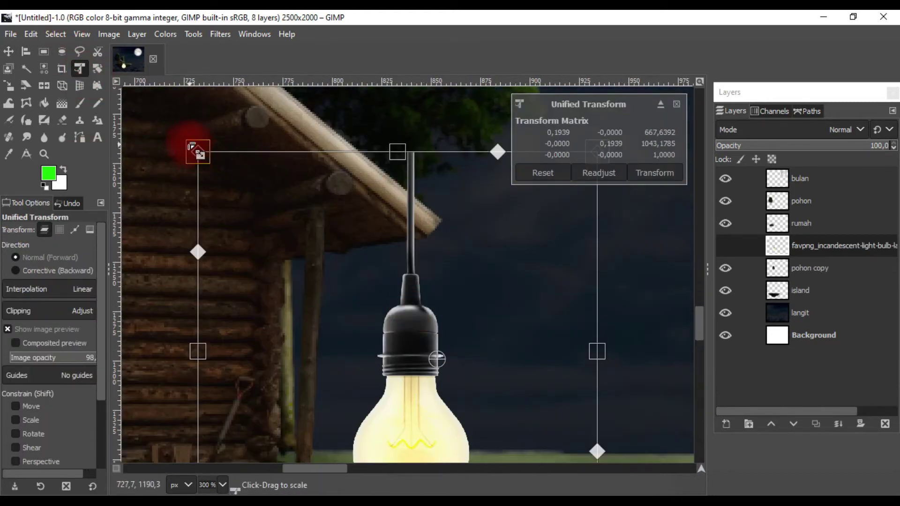
drag(198, 151, 370, 305)
drag(422, 340, 368, 265)
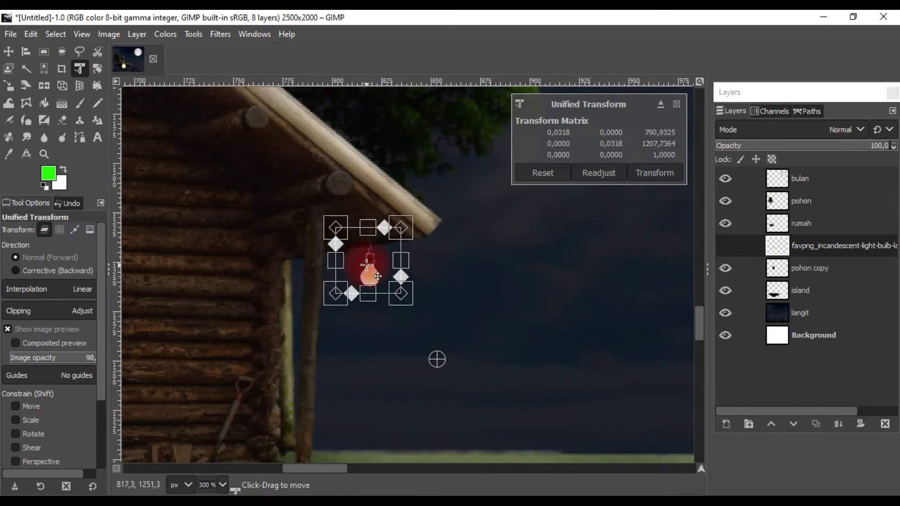
click(641, 178)
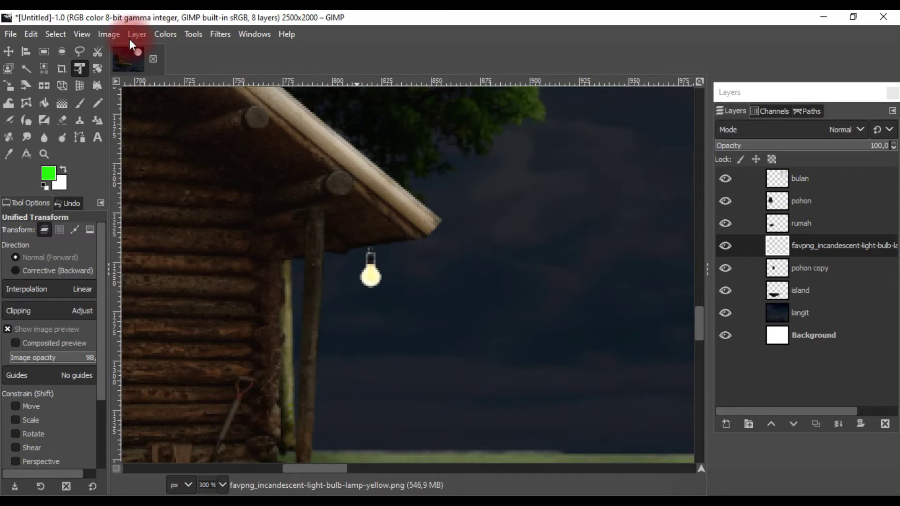
Darken the bulb with Exposure, raising the black level to 0.034.
click(165, 34)
click(218, 131)
drag(735, 163, 771, 166)
key(Return)
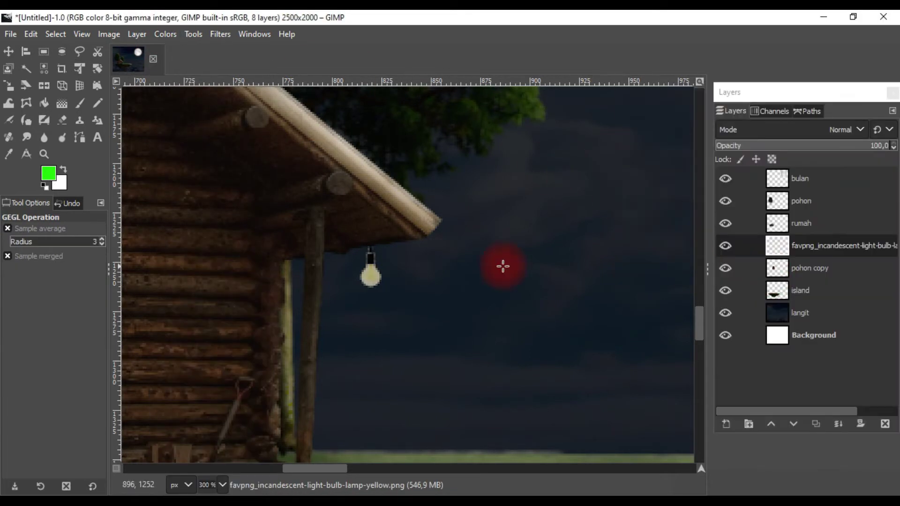
scroll(563, 273, down, 5)
scroll(473, 273, up, 3)
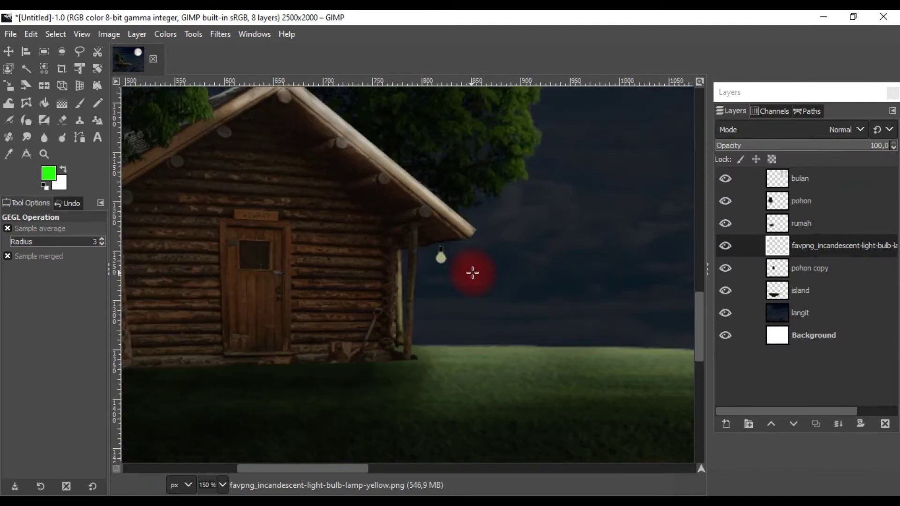
scroll(450, 255, right, 2)
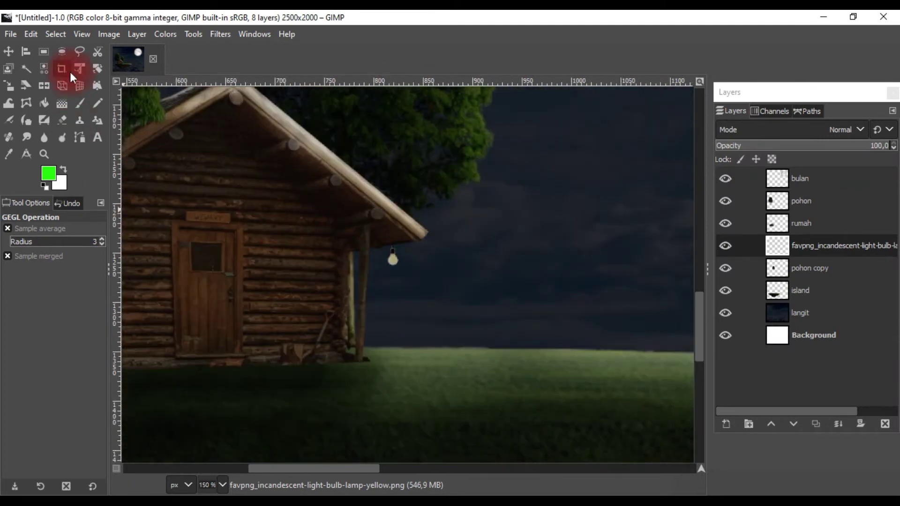
Rename the lightbulb layer to lampu.
click(79, 103)
double_click(832, 246)
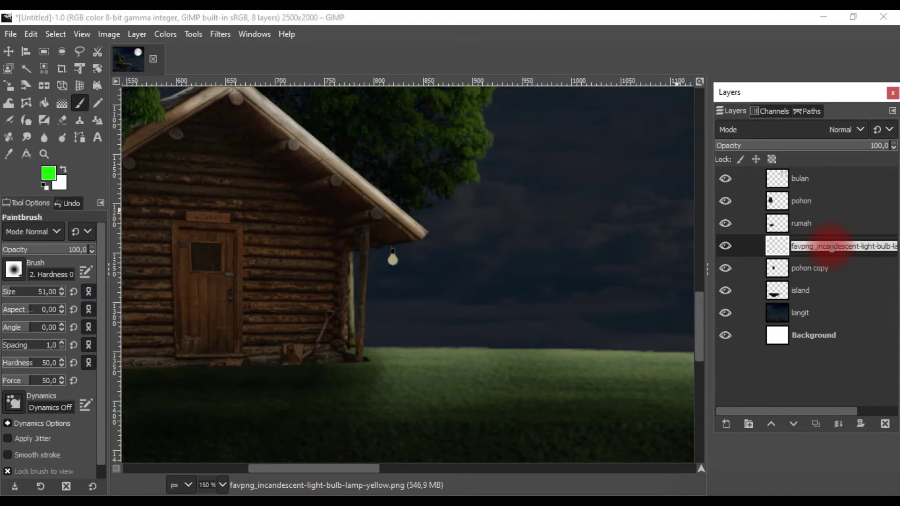
text(lampu)
key(Return)
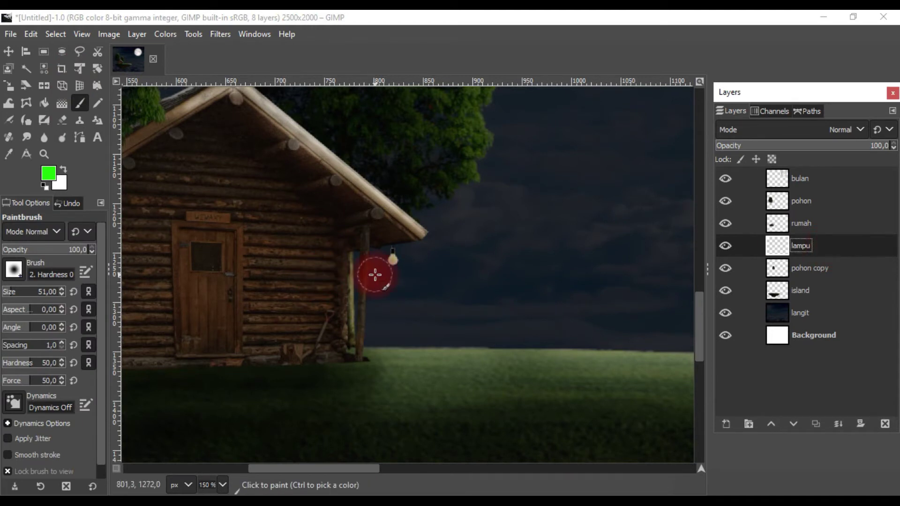
scroll(388, 258, up, 2)
scroll(394, 261, up, 2)
scroll(401, 264, up, 2)
Set the foreground painting colour to yellow.
click(49, 174)
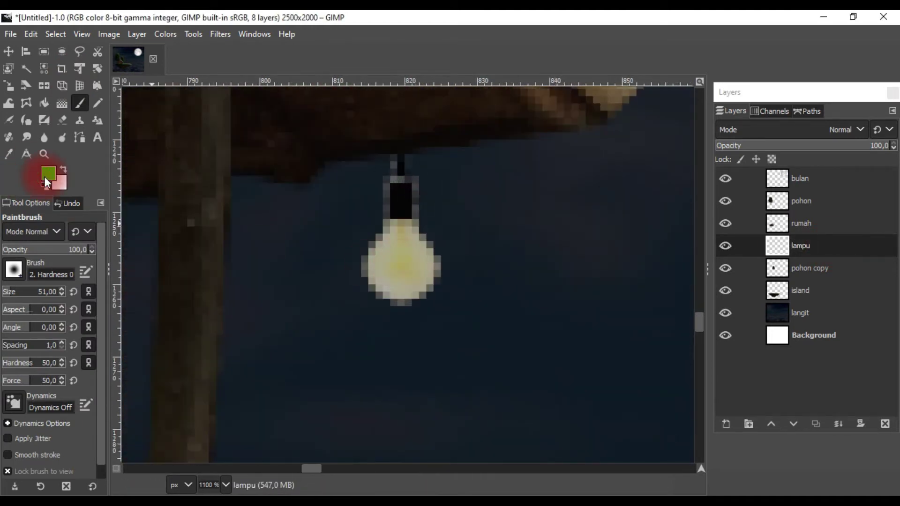
drag(568, 244, 567, 268)
click(620, 344)
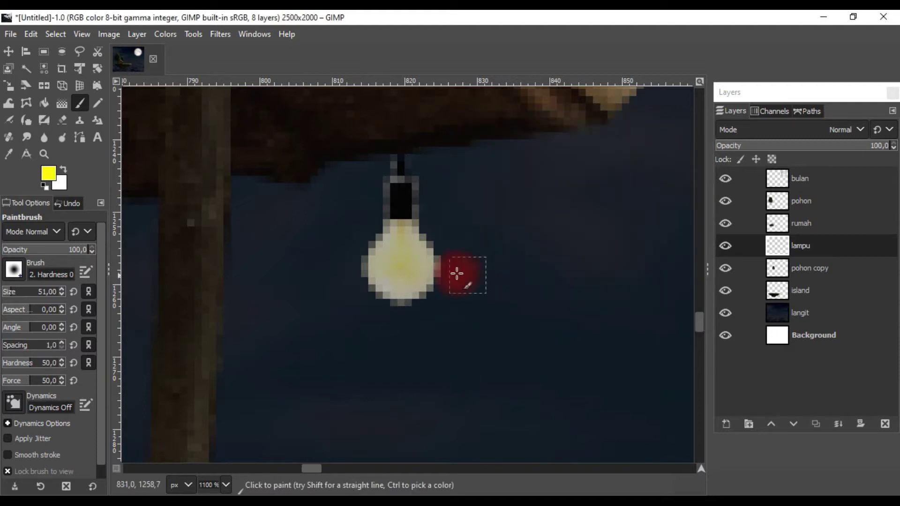
scroll(458, 271, up, 1)
scroll(406, 263, down, 3)
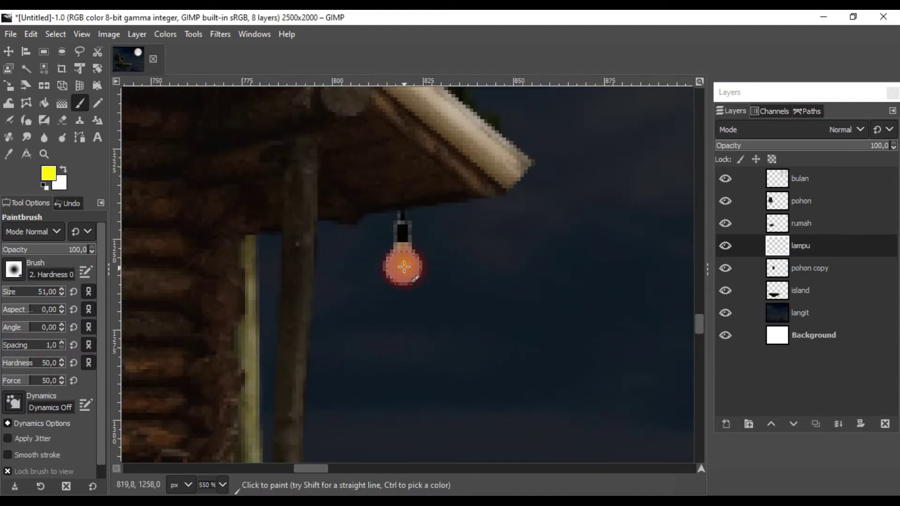
scroll(469, 272, down, 5)
scroll(531, 284, up, 2)
Check the lampu layer options without changes and start a new layer for the glow.
click(9, 51)
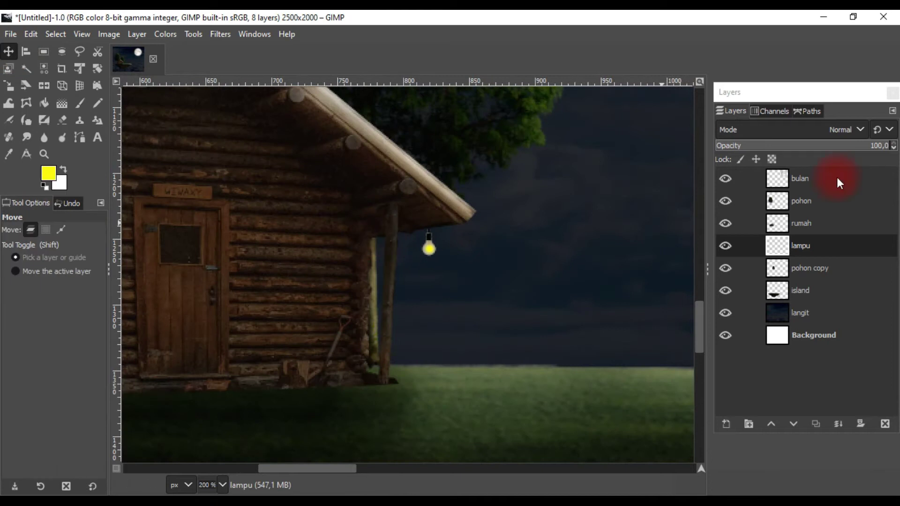
right_click(825, 246)
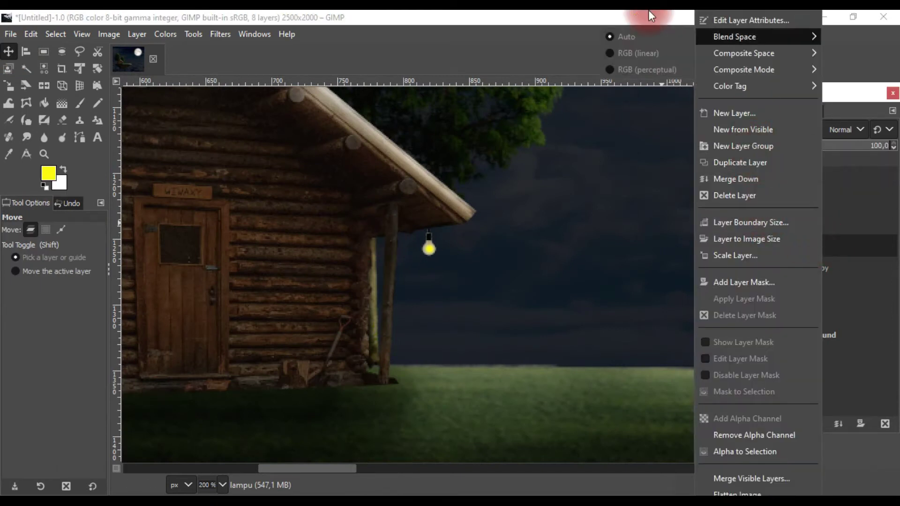
click(448, 247)
key(p)
scroll(428, 254, down, 2)
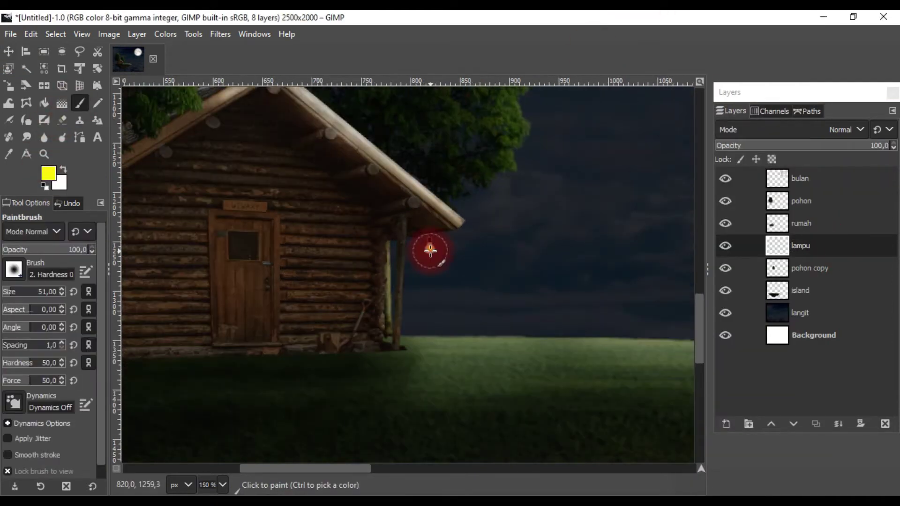
scroll(430, 251, down, 1)
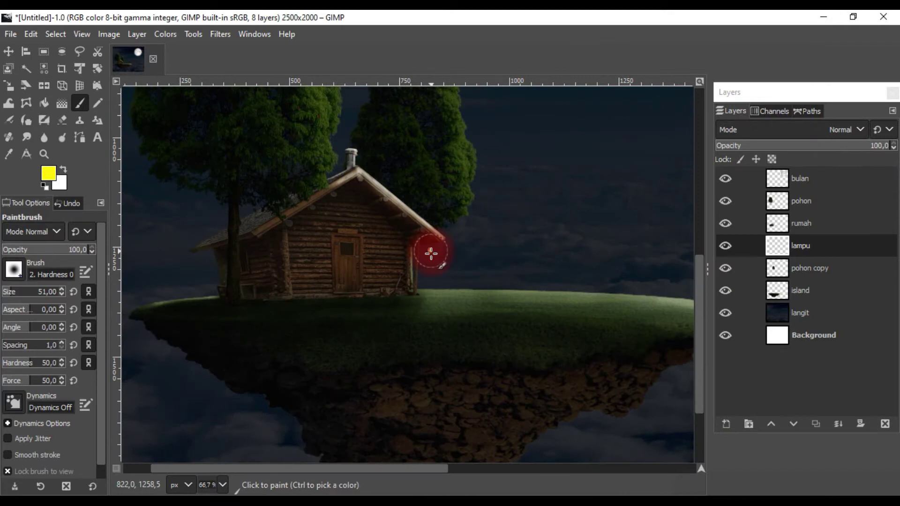
click(727, 425)
Name the new layer 'cahaya lampu' and move it below lampu.
text(cahaya )
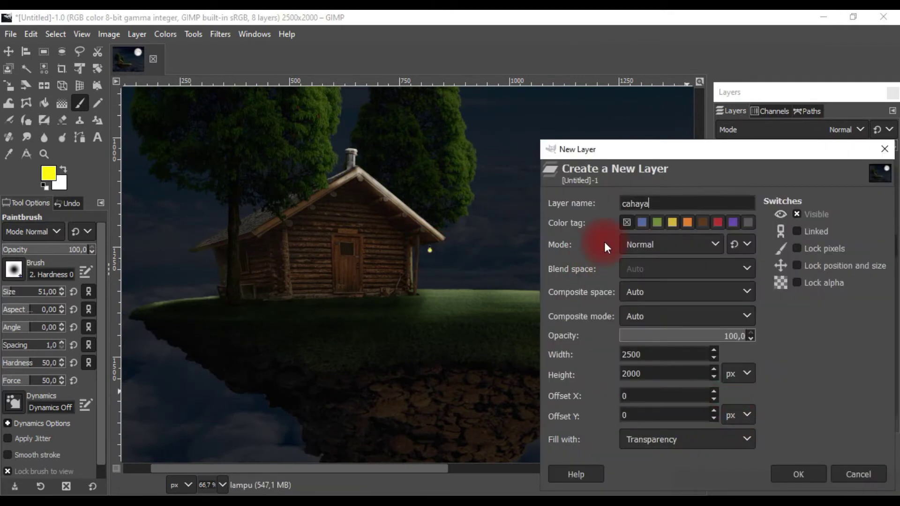
text(lampu)
key(Return)
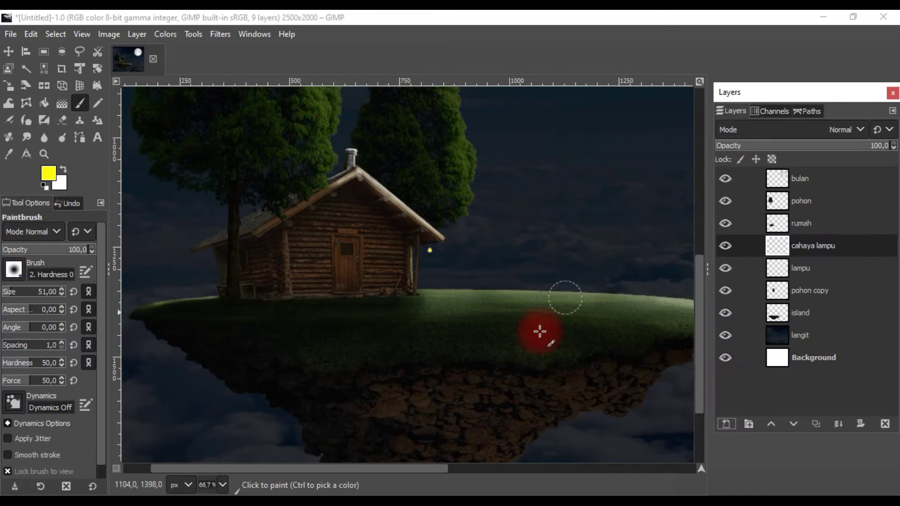
click(789, 422)
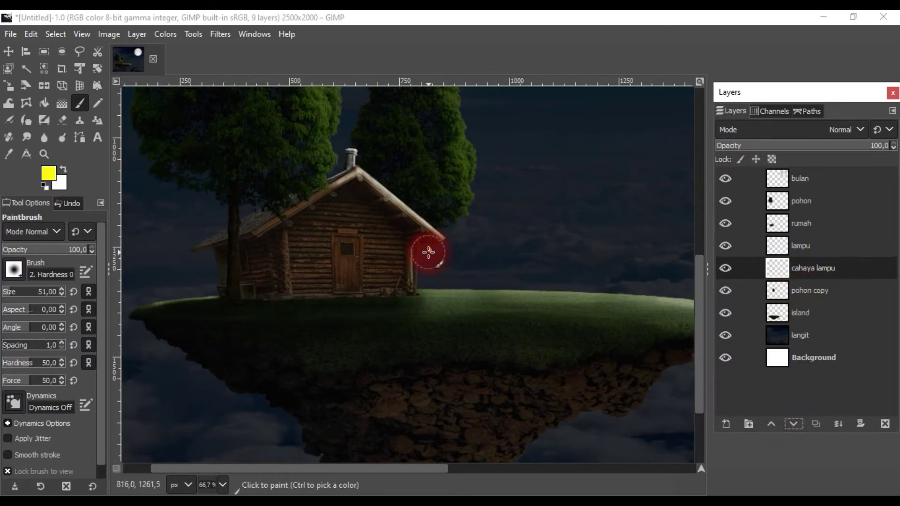
scroll(429, 249, up, 1)
scroll(427, 243, up, 1)
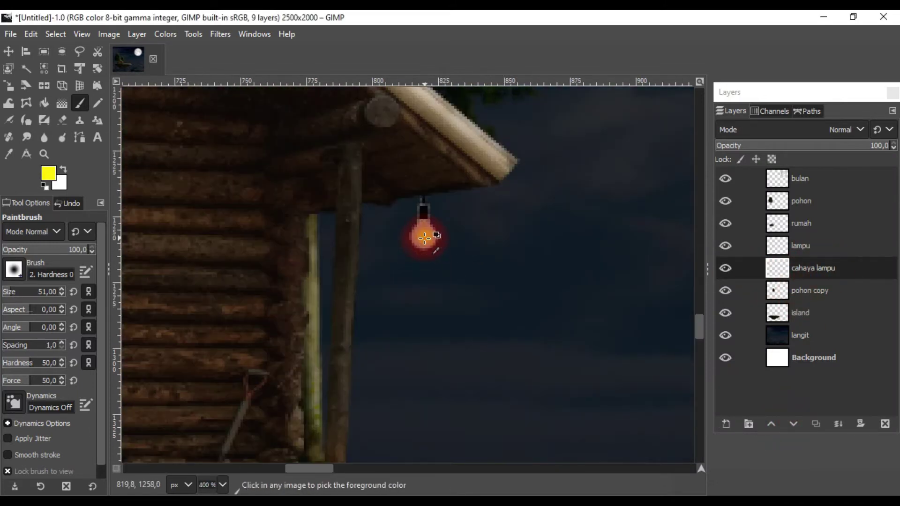
scroll(425, 238, up, 1)
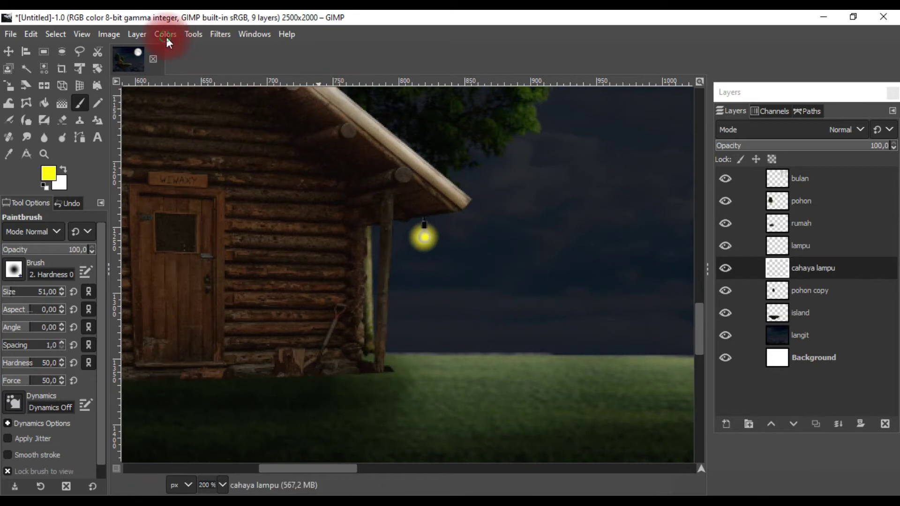
Soften the glow with a Gaussian Blur of about 18.9.
click(165, 35)
click(411, 148)
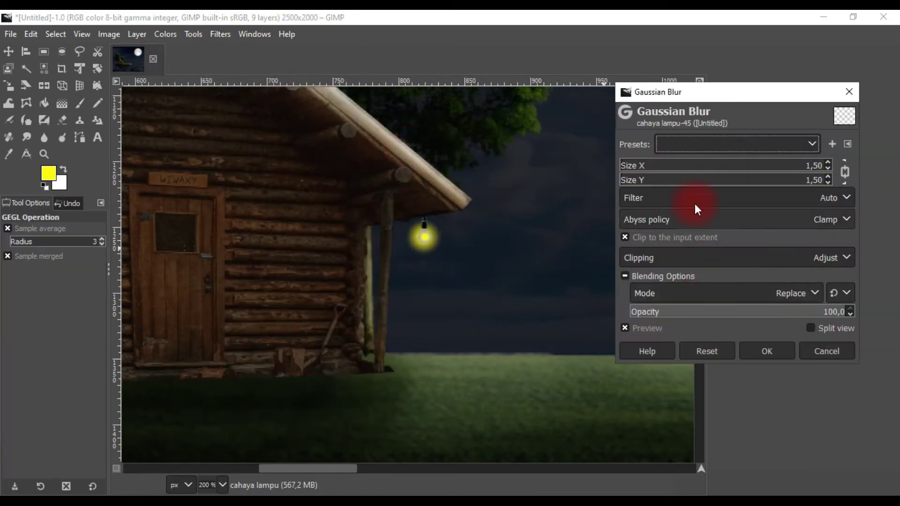
click(687, 167)
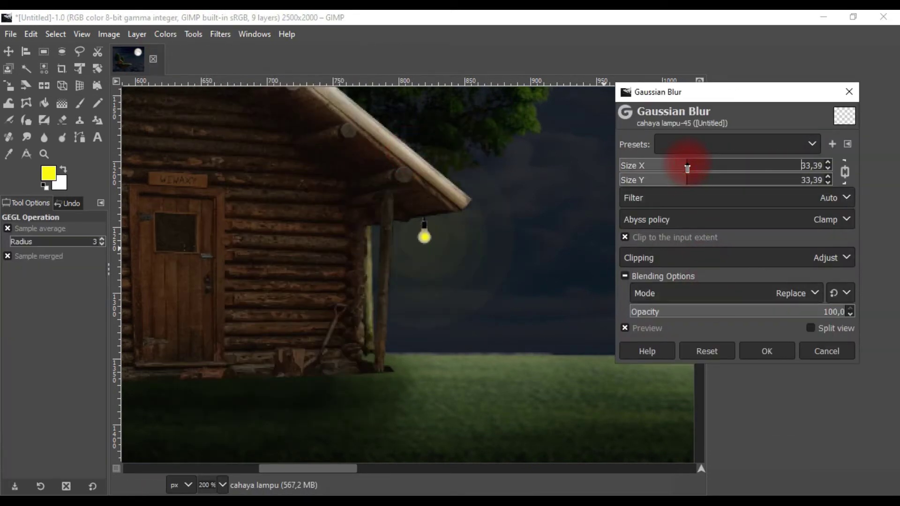
click(655, 167)
key(Return)
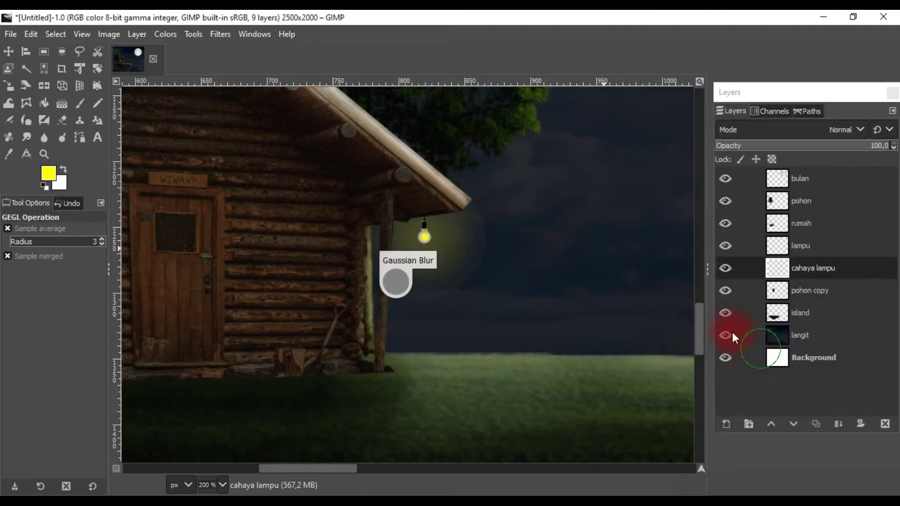
scroll(527, 255, down, 2)
scroll(512, 257, up, 1)
scroll(489, 246, up, 3)
scroll(489, 246, down, 4)
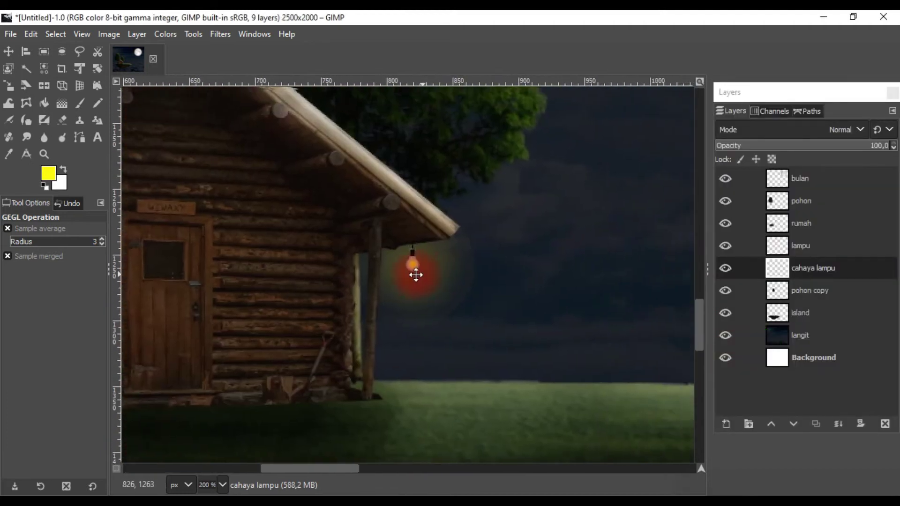
scroll(414, 276, up, 2)
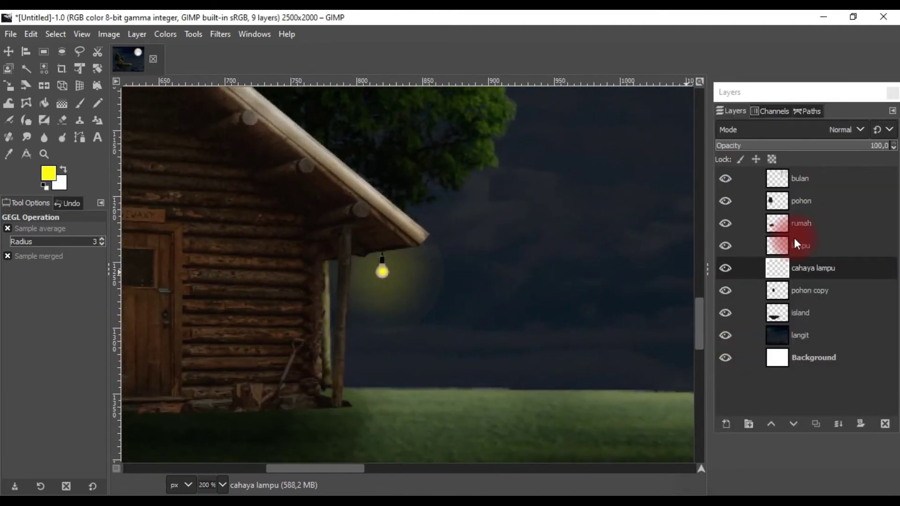
Reorder the layers so lampu sits just beneath the cahaya lampu glow, above the house.
click(777, 424)
click(776, 424)
click(826, 249)
click(775, 421)
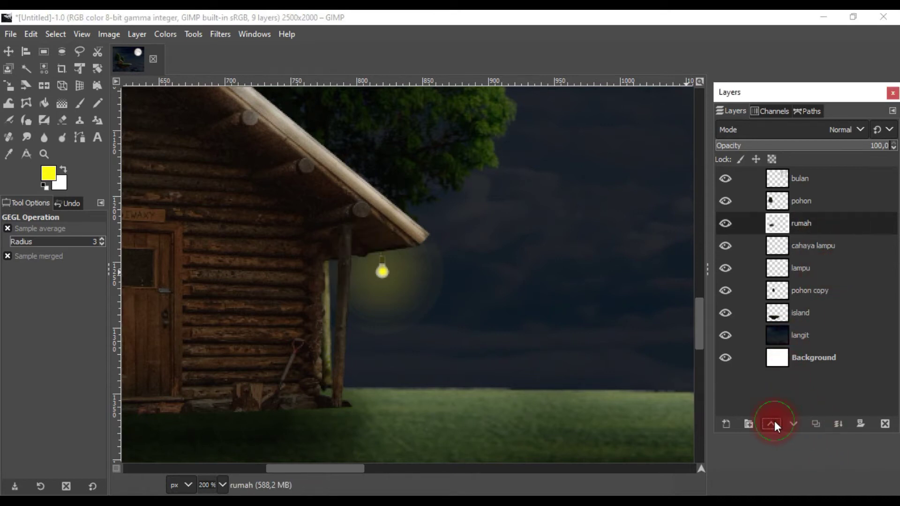
click(794, 424)
click(814, 266)
click(776, 423)
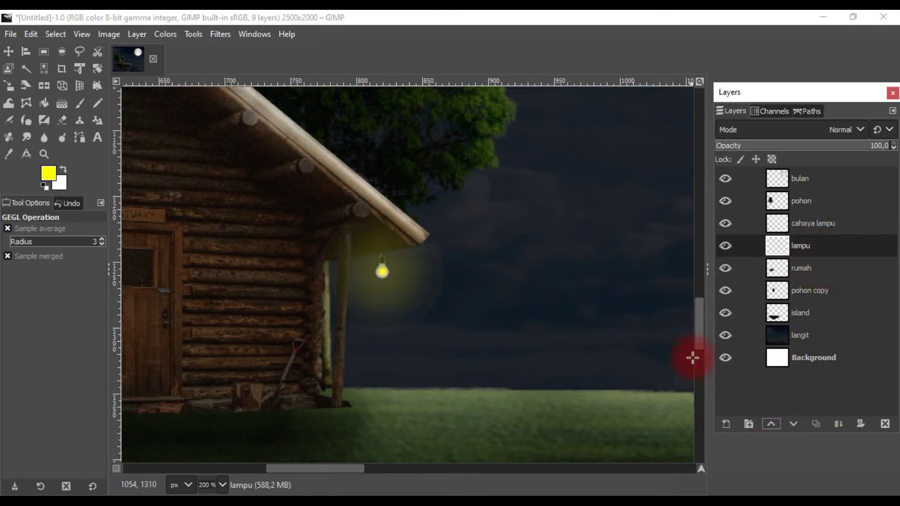
click(786, 423)
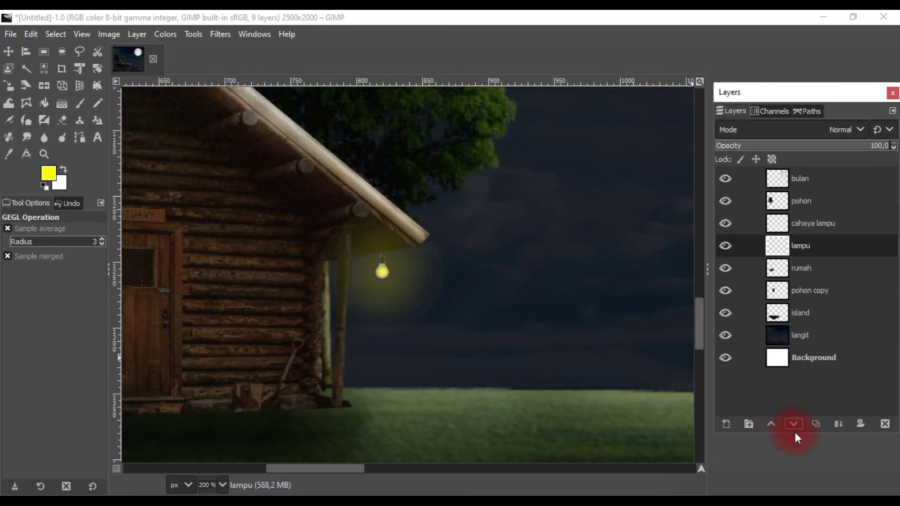
ctrl+scroll(447, 298, down, 4)
ctrl+scroll(429, 293, up, 3)
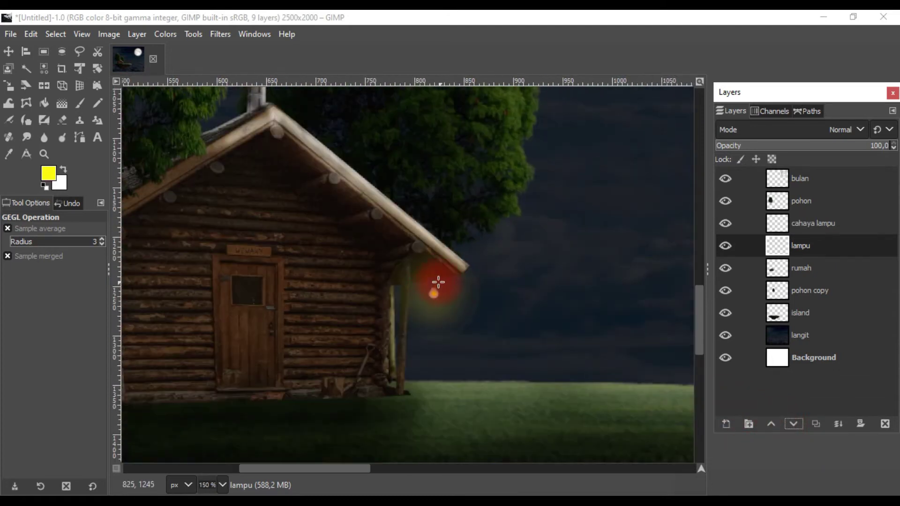
Merge cahaya lampu down into lampu and duplicate it as 'lampu 2'.
click(821, 224)
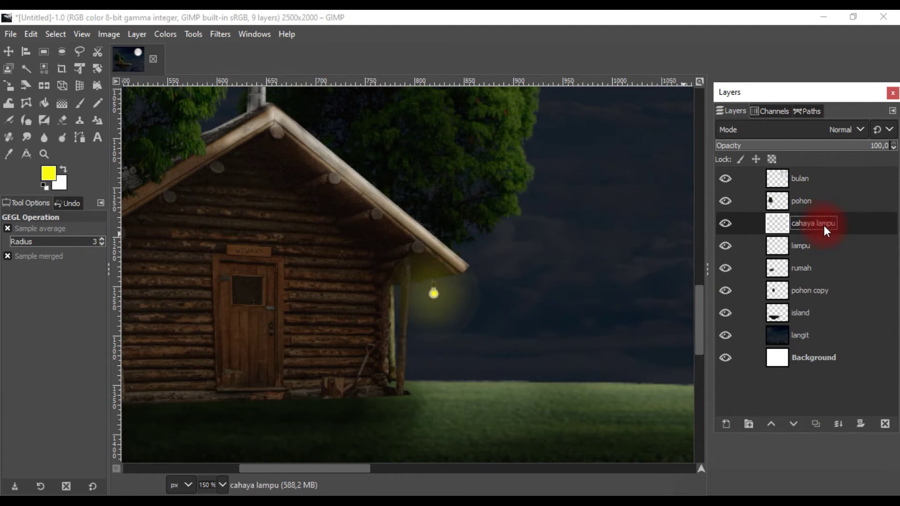
click(838, 424)
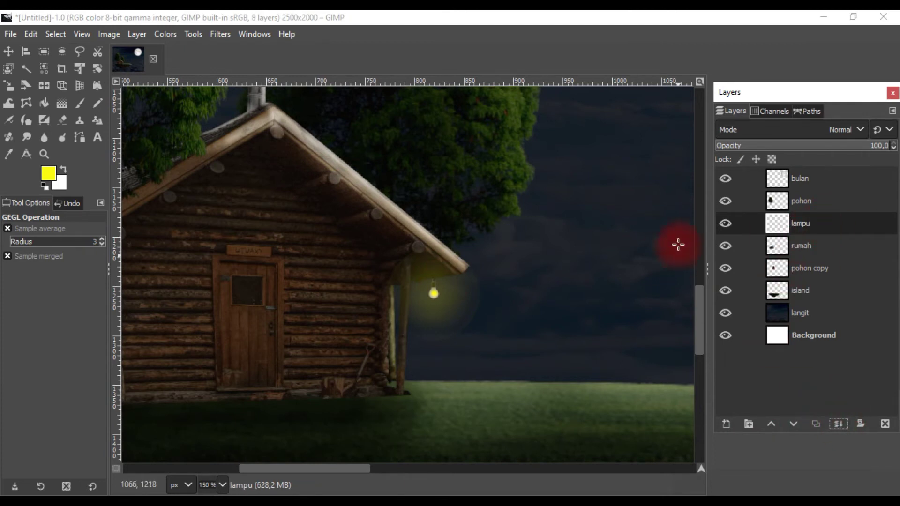
right_click(718, 224)
click(750, 162)
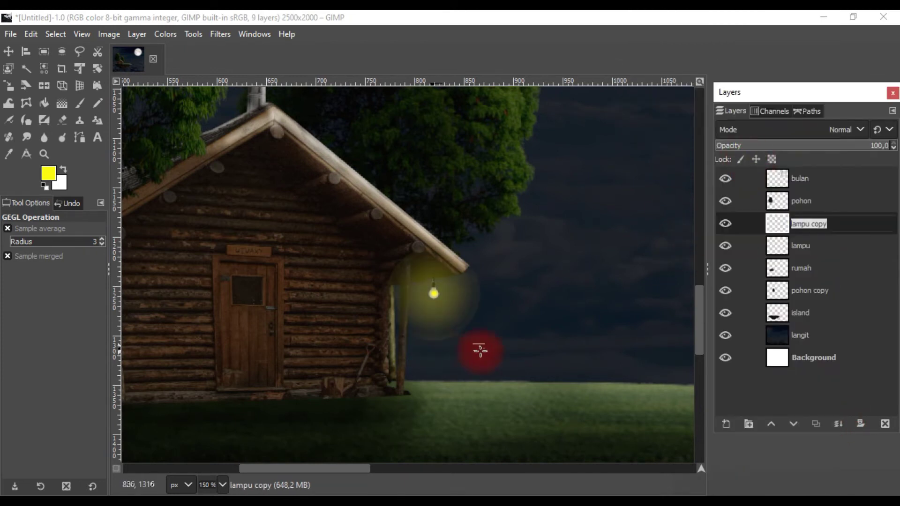
text(lampu 2)
key(Return)
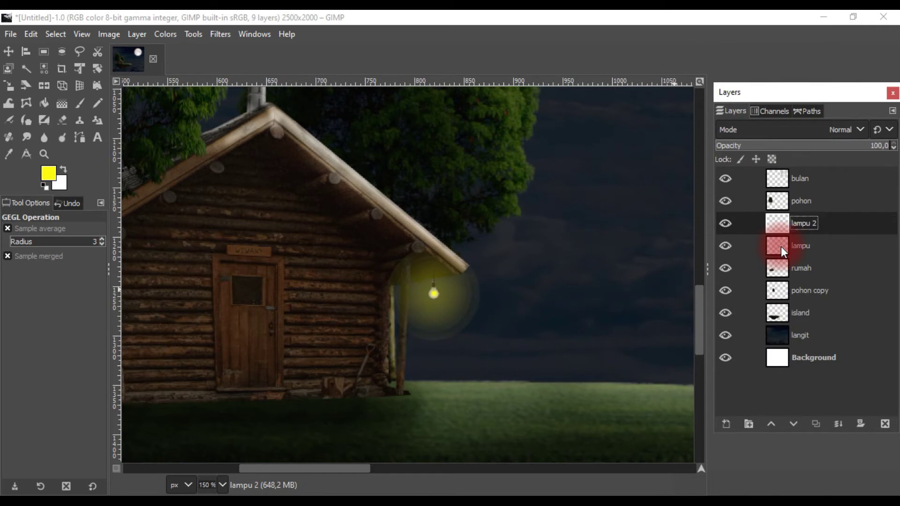
Move lampu 2 left to the cabin's left corner.
key(m)
scroll(373, 235, left, 3)
scroll(374, 235, left, 3)
mouse_move(623, 302)
mouse_down()
mouse_move(239, 302)
mouse_move(258, 289)
mouse_up()
scroll(247, 287, up, 2)
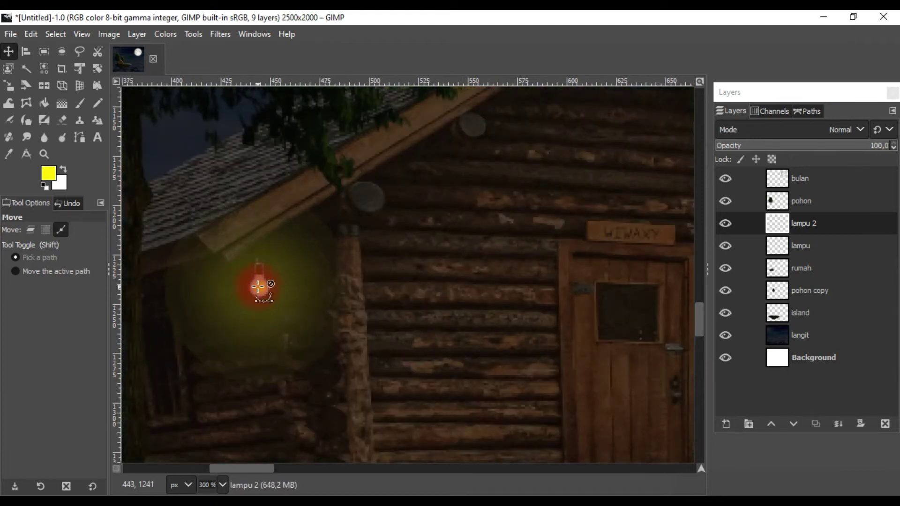
Outline the glow spilling over the roof and tree with a path and turn it into a selection.
scroll(258, 287, down, 1)
click(80, 137)
click(323, 216)
click(238, 272)
click(190, 284)
click(202, 181)
ctrl+click(323, 216)
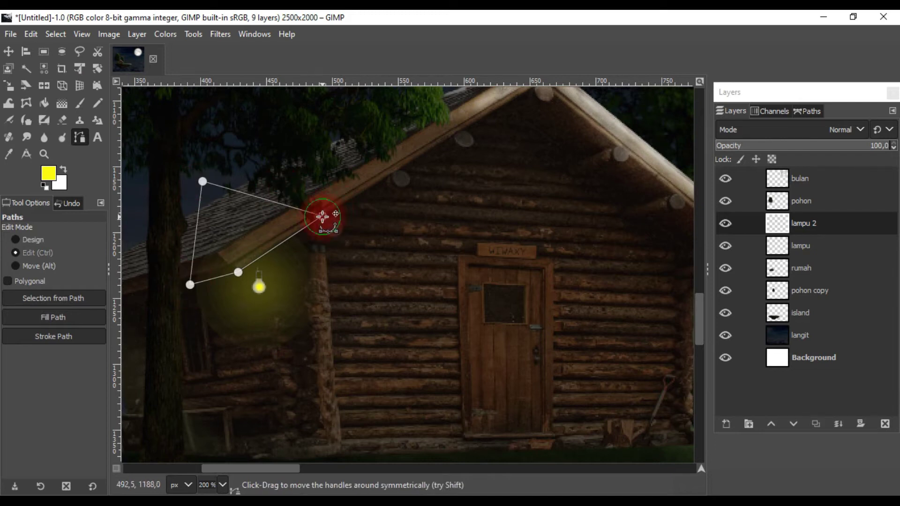
click(53, 298)
Clear the selected spill from lampu 2 with Edit > Clear.
click(840, 225)
click(57, 40)
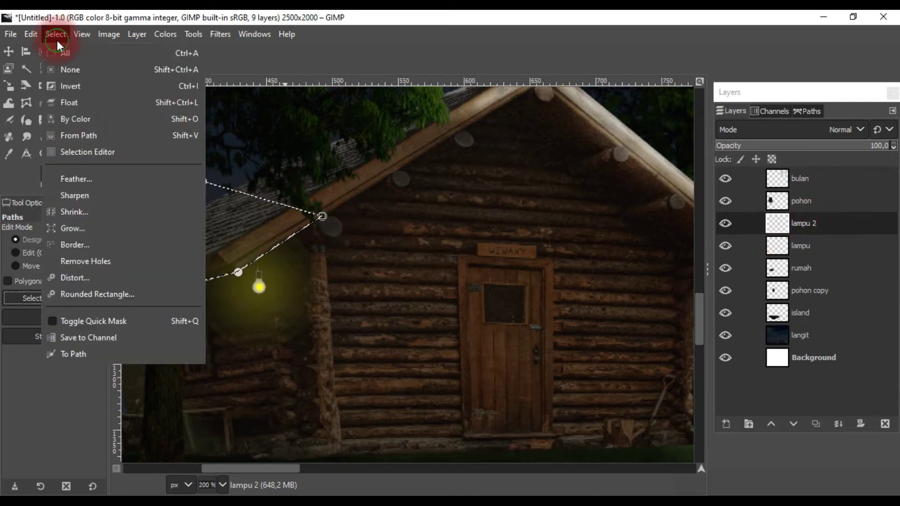
click(70, 268)
click(55, 34)
click(70, 69)
key(m)
click(237, 177)
ctrl+scroll(322, 261, down, 2)
ctrl+scroll(428, 306, down, 3)
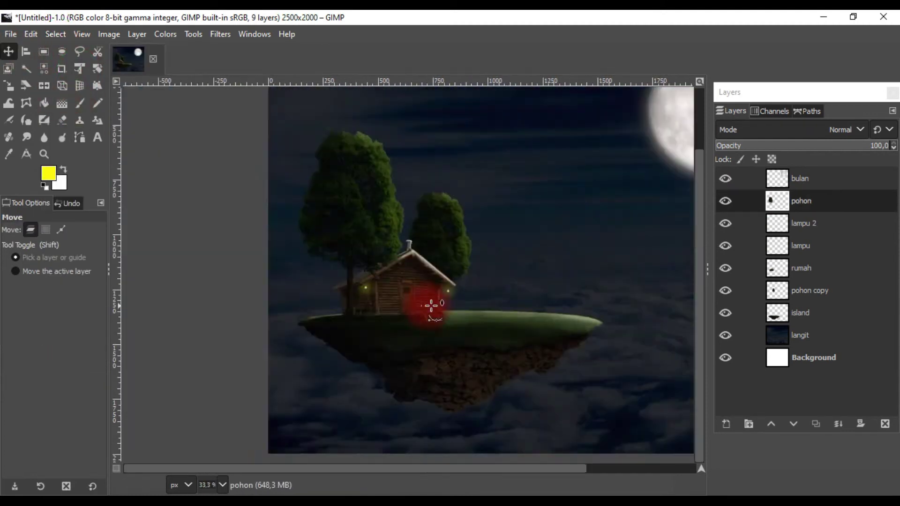
ctrl+scroll(514, 287, up, 2)
click(825, 215)
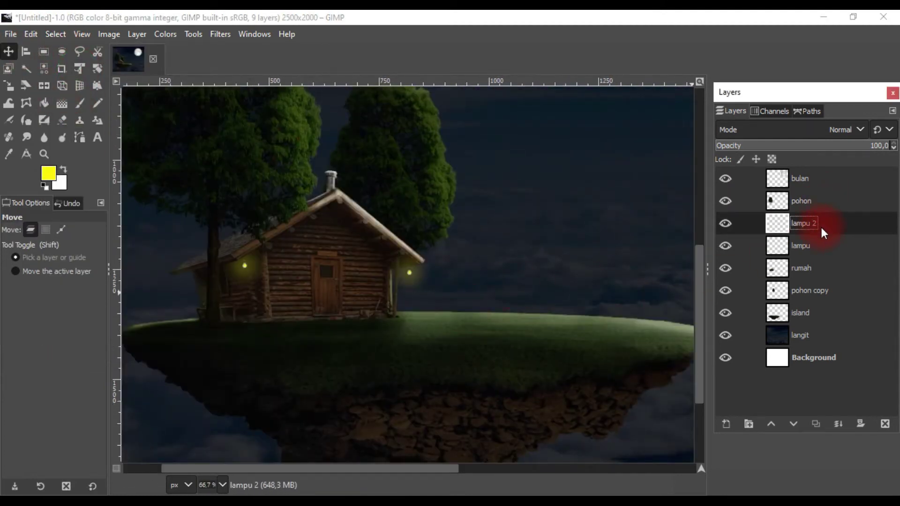
Create a new cahaya lampu layer and set a soft paintbrush to force 27.
key(shift+ctrl+n)
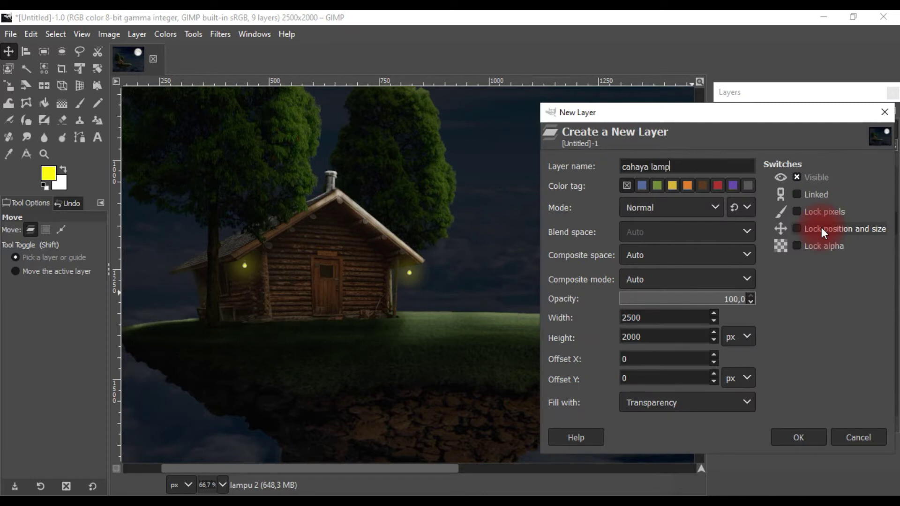
text(u)
key(Return)
click(80, 104)
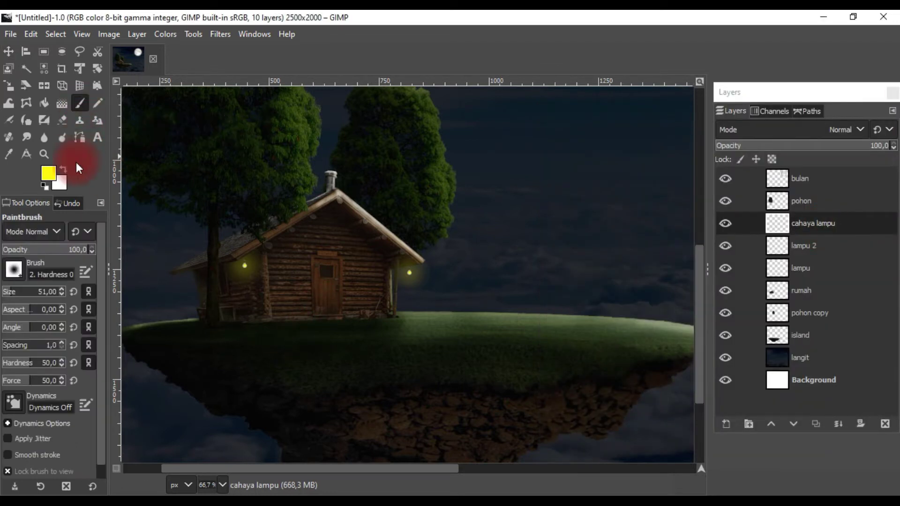
scroll(83, 365, down, 1)
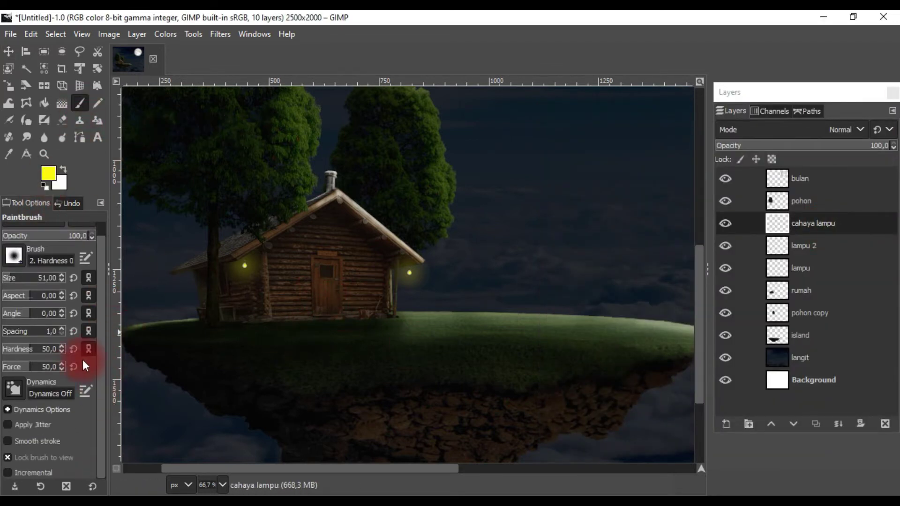
click(18, 368)
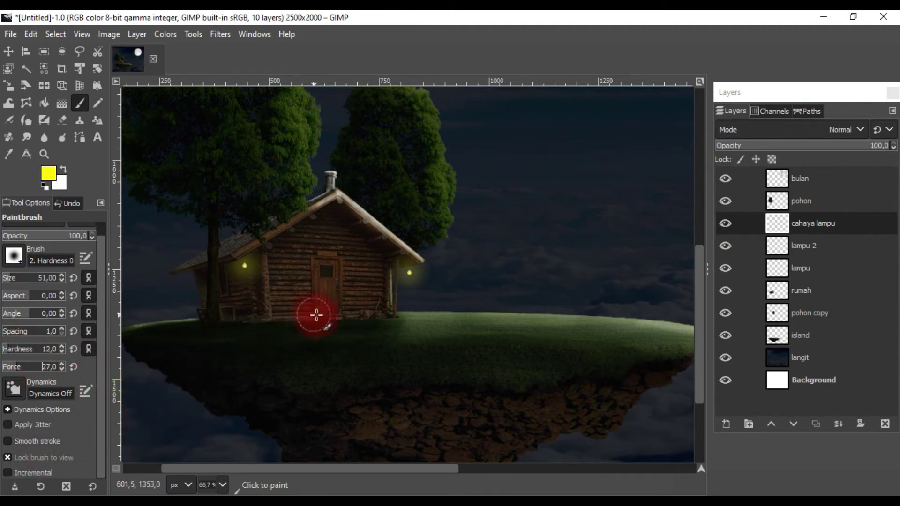
key(1)
Paint yellow light on the grass by the right lamp and the cabin's left side.
click(391, 250)
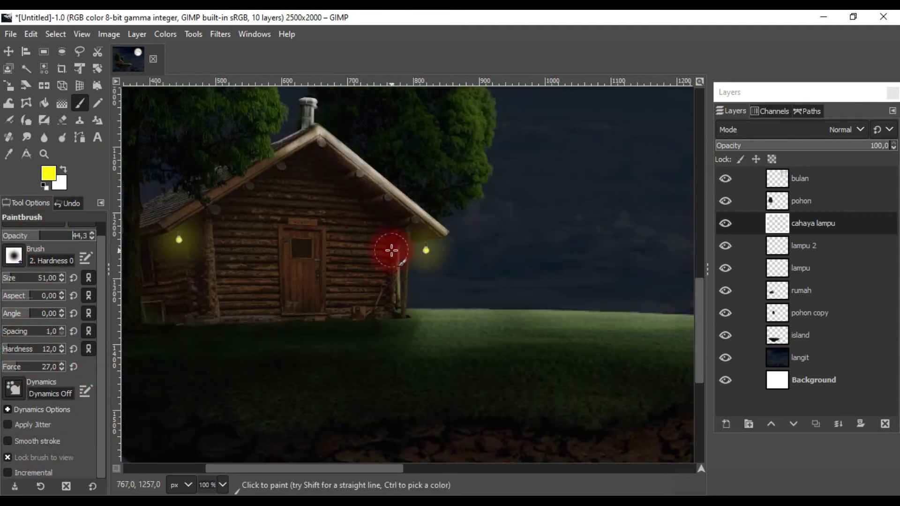
mouse_move(482, 321)
mouse_down()
mouse_move(361, 321)
mouse_move(398, 297)
mouse_move(413, 240)
mouse_move(392, 243)
mouse_move(354, 287)
mouse_move(371, 304)
mouse_up()
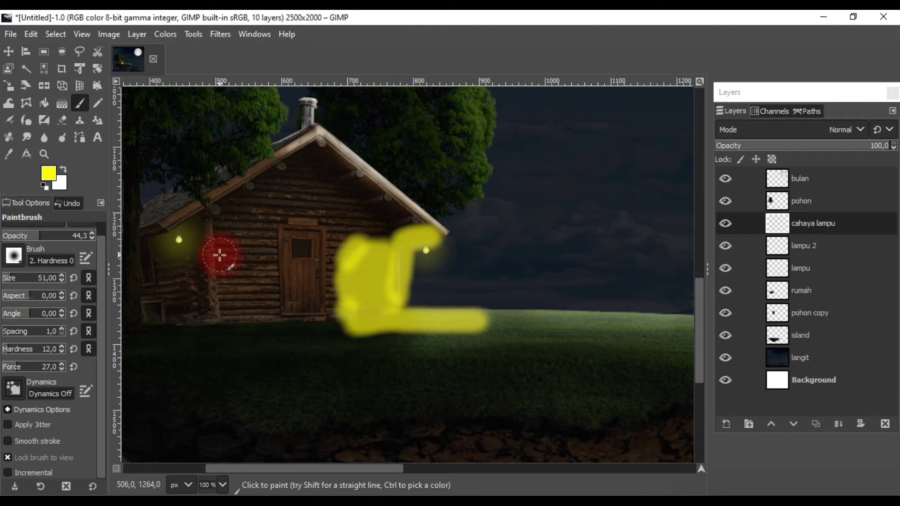
mouse_move(213, 267)
mouse_down()
mouse_move(245, 311)
mouse_move(268, 252)
mouse_move(241, 301)
mouse_move(241, 231)
mouse_move(265, 231)
mouse_move(241, 281)
mouse_up()
ctrl+scroll(241, 281, up, 1)
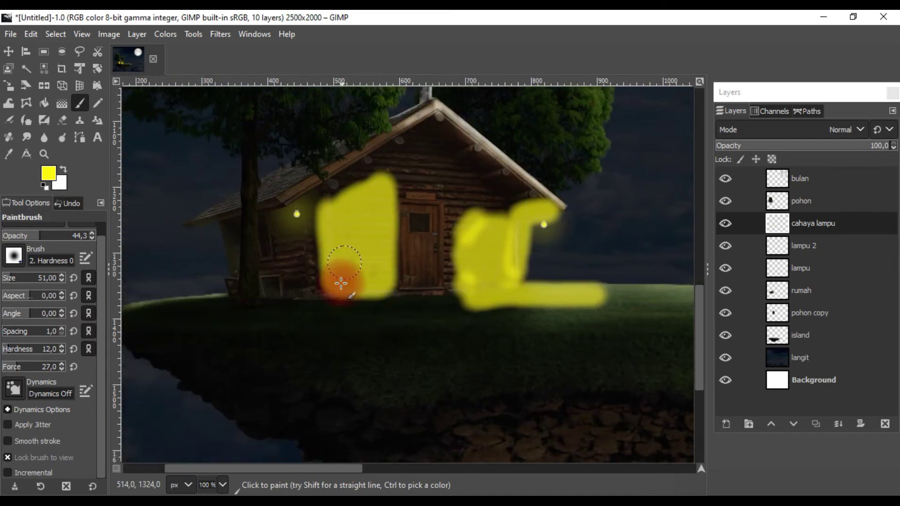
mouse_move(325, 286)
mouse_down()
mouse_move(287, 287)
mouse_move(311, 177)
mouse_move(267, 201)
mouse_move(281, 268)
mouse_move(302, 207)
mouse_move(286, 235)
mouse_move(418, 301)
mouse_move(262, 311)
mouse_move(432, 310)
mouse_up()
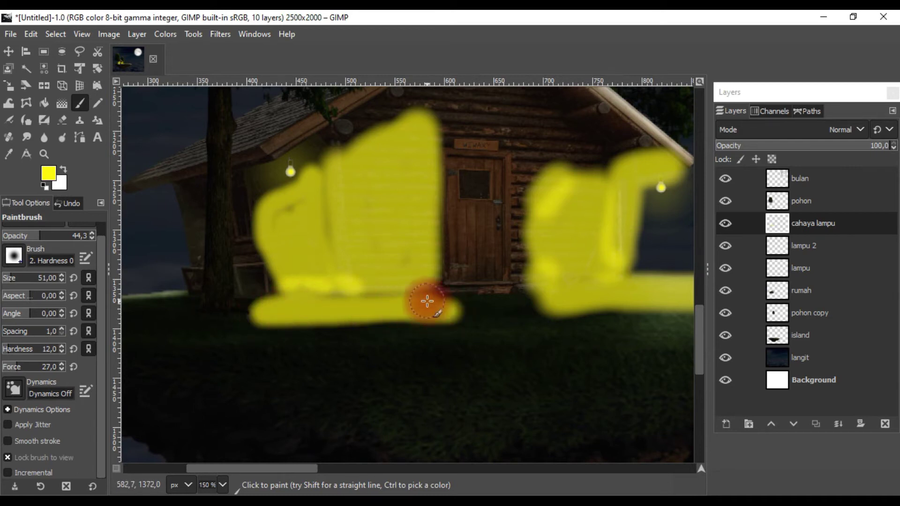
Add more yellow glow strokes along the patch edge and lower left of the cabin front.
scroll(247, 311, up, 2)
scroll(250, 310, up, 2)
mouse_move(250, 310)
mouse_down()
mouse_move(191, 215)
mouse_move(189, 147)
mouse_up()
scroll(189, 147, down, 2)
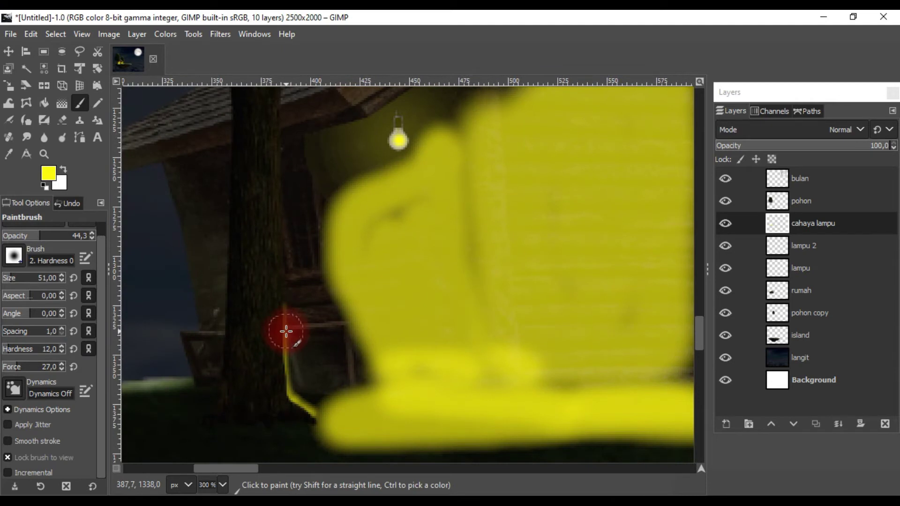
scroll(286, 331, down, 2)
mouse_move(291, 322)
mouse_down()
mouse_move(307, 358)
mouse_move(334, 353)
mouse_move(297, 365)
mouse_up()
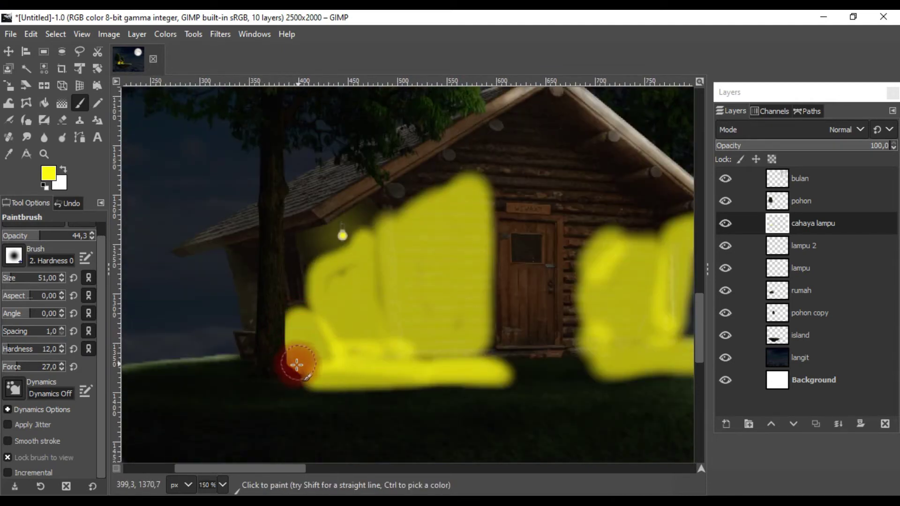
scroll(382, 316, down, 4)
scroll(403, 301, up, 3)
Try Soft light and Vivid light on the glow layer, then preview a 6205 colour temperature and cancel it.
click(797, 130)
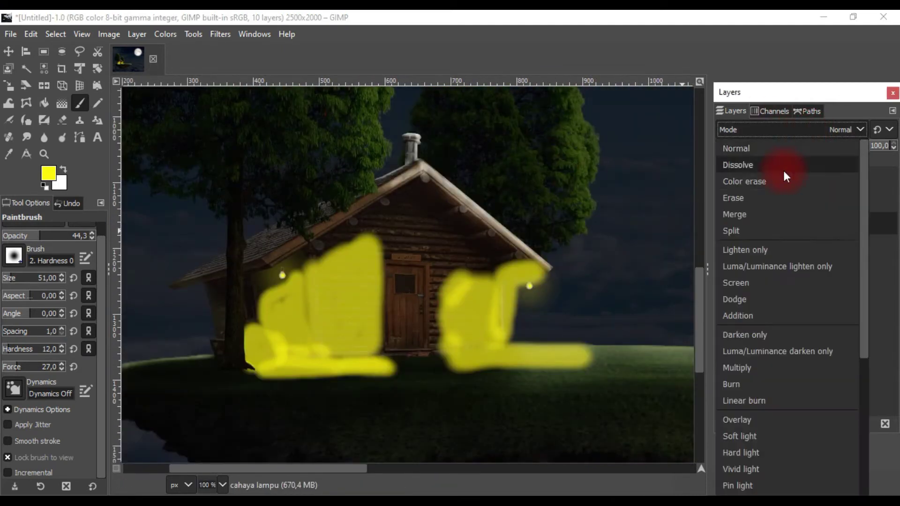
click(740, 437)
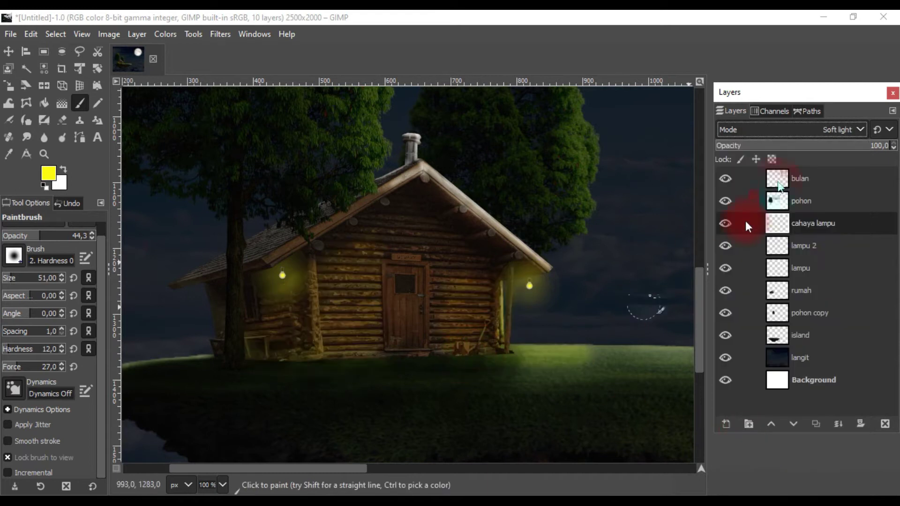
click(786, 132)
click(741, 468)
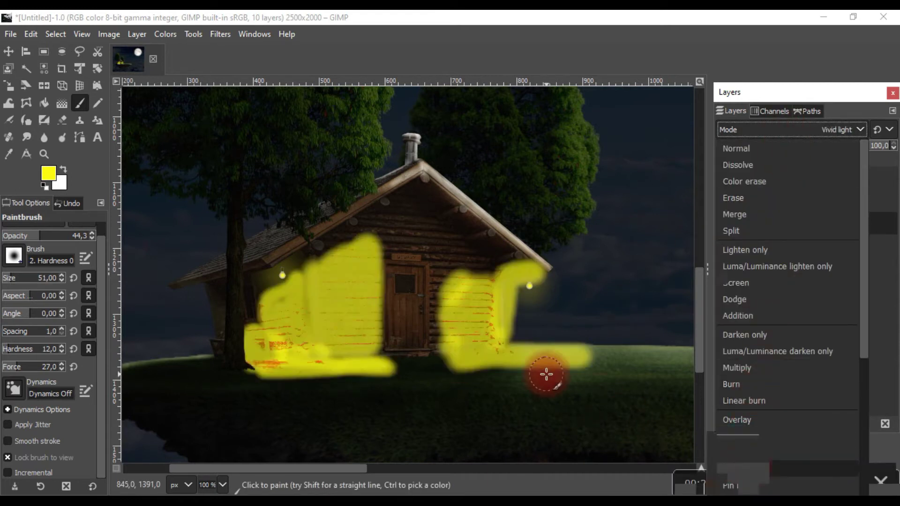
click(165, 33)
click(200, 68)
mouse_move(764, 183)
mouse_down()
mouse_move(724, 192)
mouse_move(626, 180)
mouse_up()
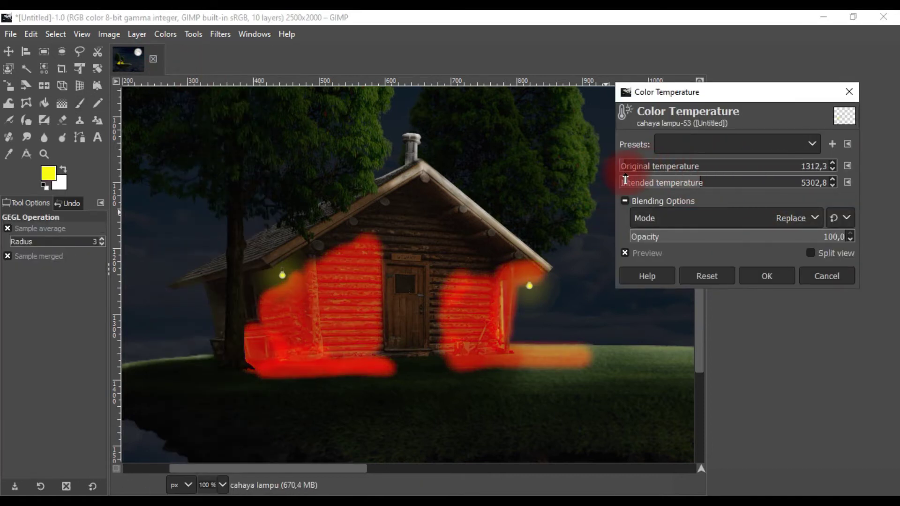
key(Escape)
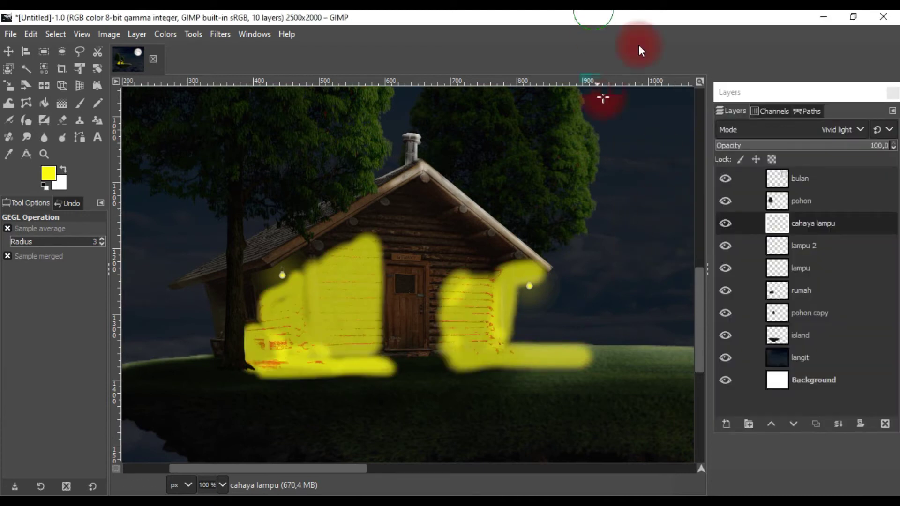
Return the cahaya lampu layer to Soft light mode and keep it active.
click(788, 136)
scroll(786, 356, down, 3)
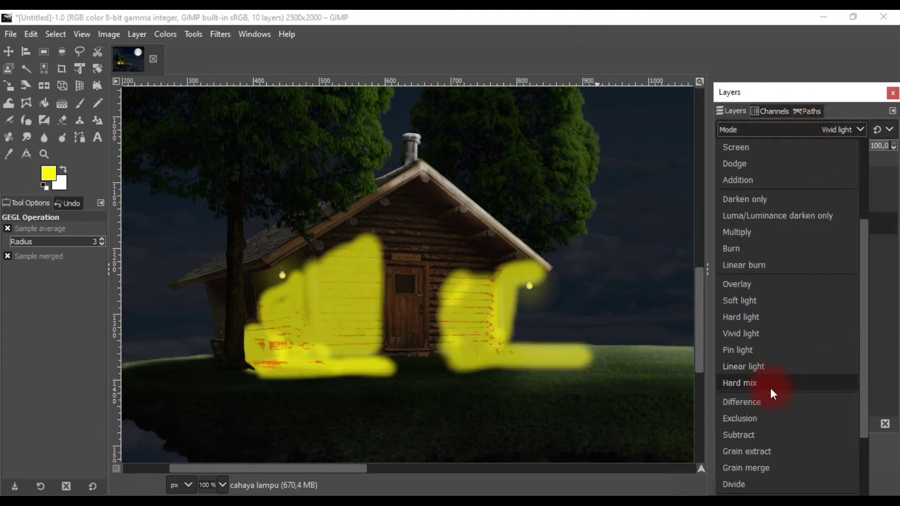
scroll(762, 356, down, 1)
click(755, 319)
click(793, 130)
click(773, 256)
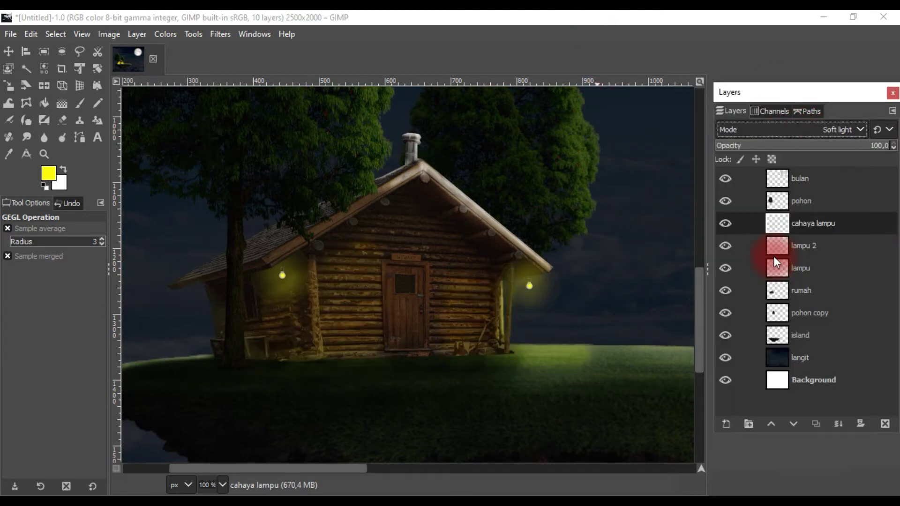
click(828, 222)
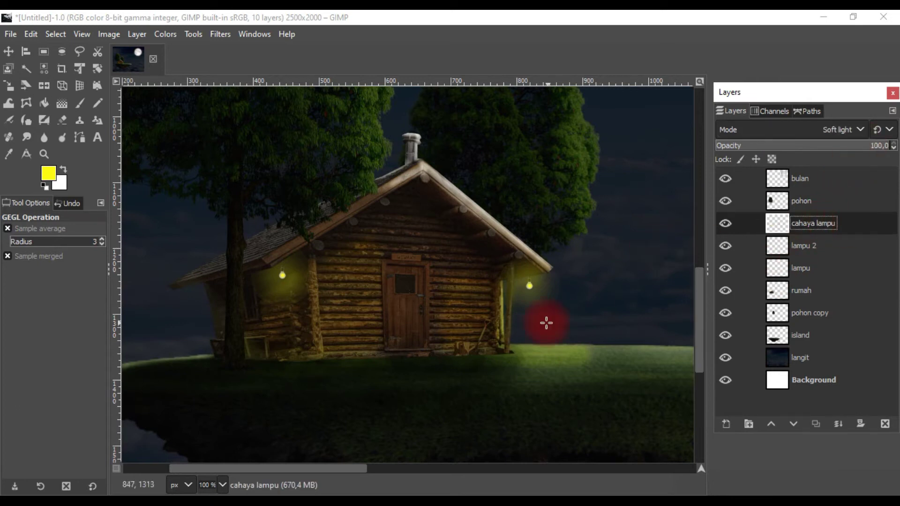
scroll(546, 323, down, 3)
scroll(483, 315, down, 1)
Raise the cahaya lampu layer above pohon, then make pohon the active layer.
key(m)
scroll(409, 326, up, 1)
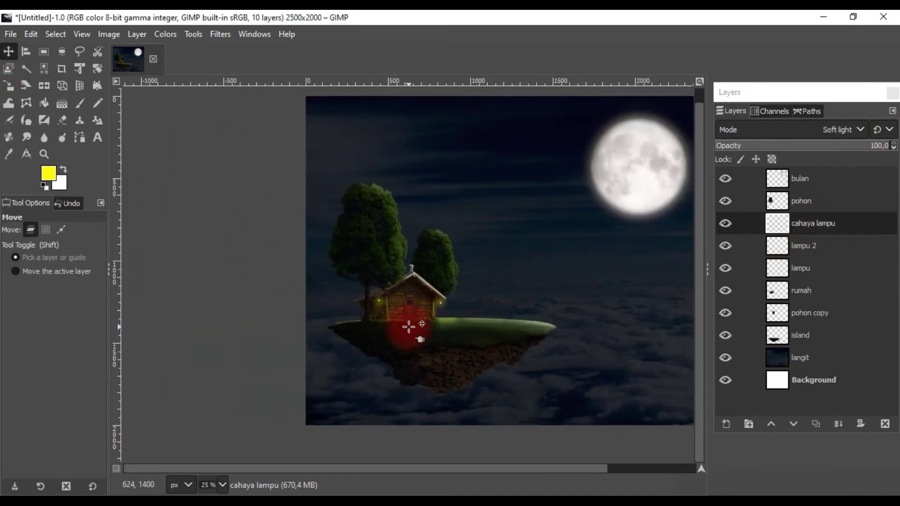
scroll(409, 327, up, 2)
scroll(445, 313, down, 1)
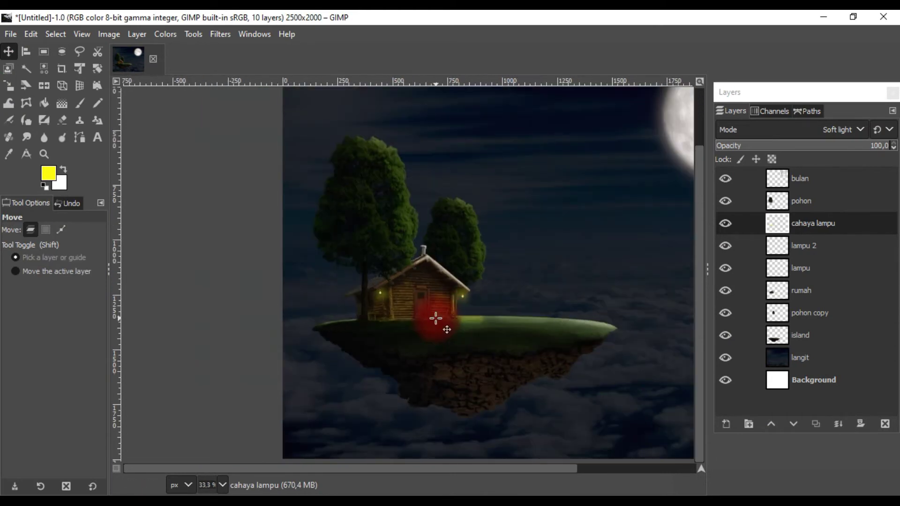
scroll(436, 319, up, 2)
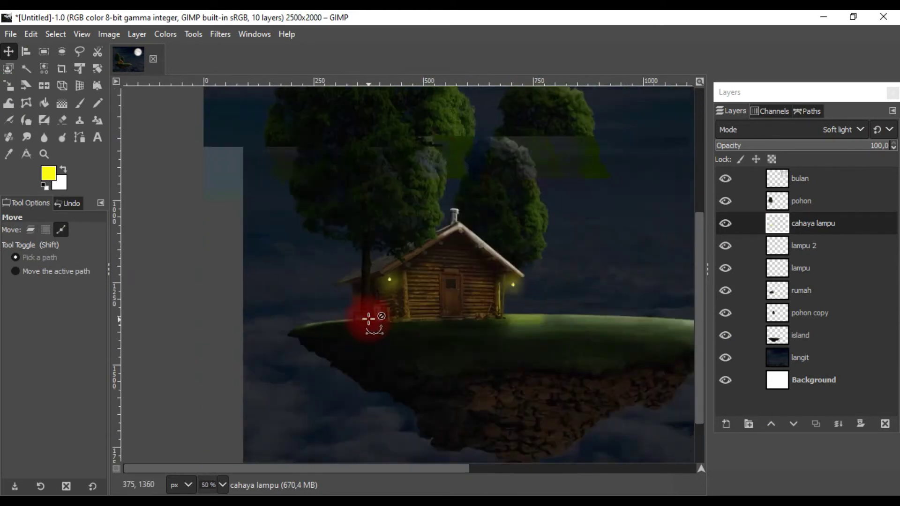
click(803, 201)
click(821, 219)
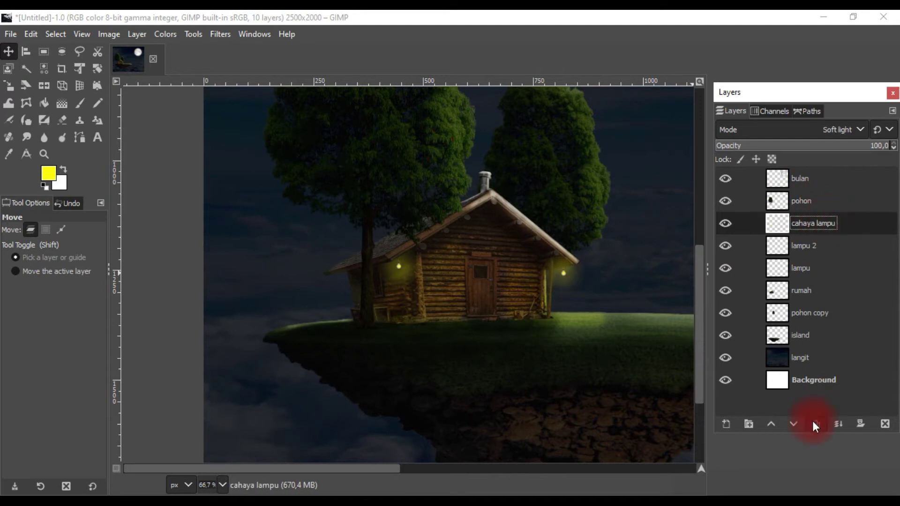
click(778, 423)
scroll(453, 307, up, 3)
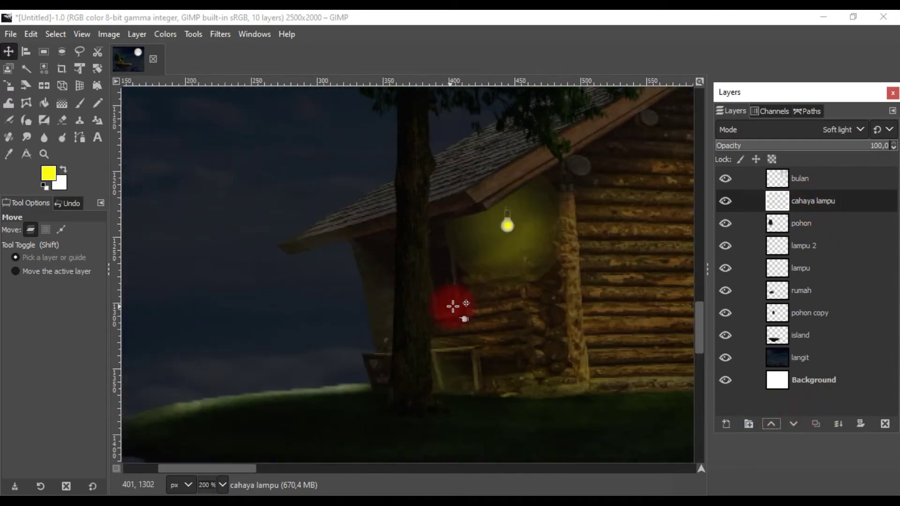
click(787, 220)
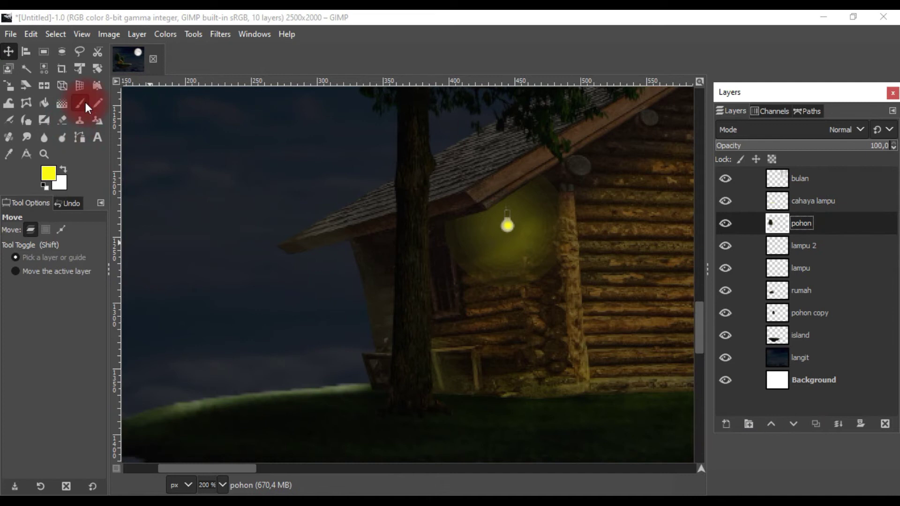
Dodge the tree trunk with the Dodge/Burn tool limited to highlights.
click(55, 138)
scroll(39, 469, down, 3)
click(33, 459)
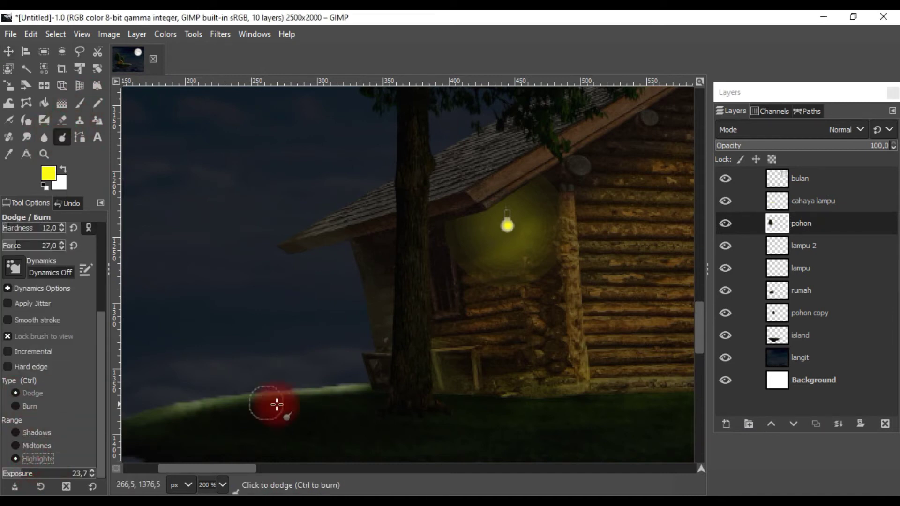
scroll(445, 413, up, 2)
drag(400, 400, 432, 350)
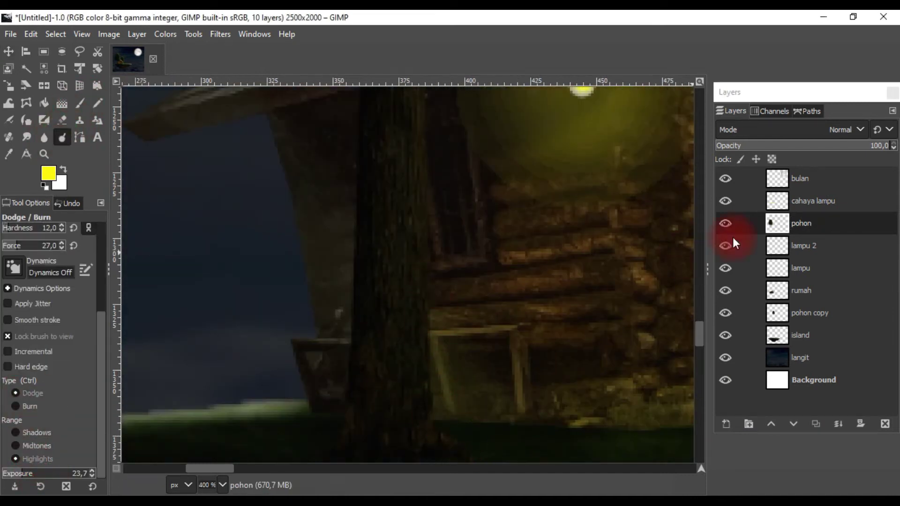
Reset dodge force and hardness to 50 and brighten the trunk's right edge.
click(74, 246)
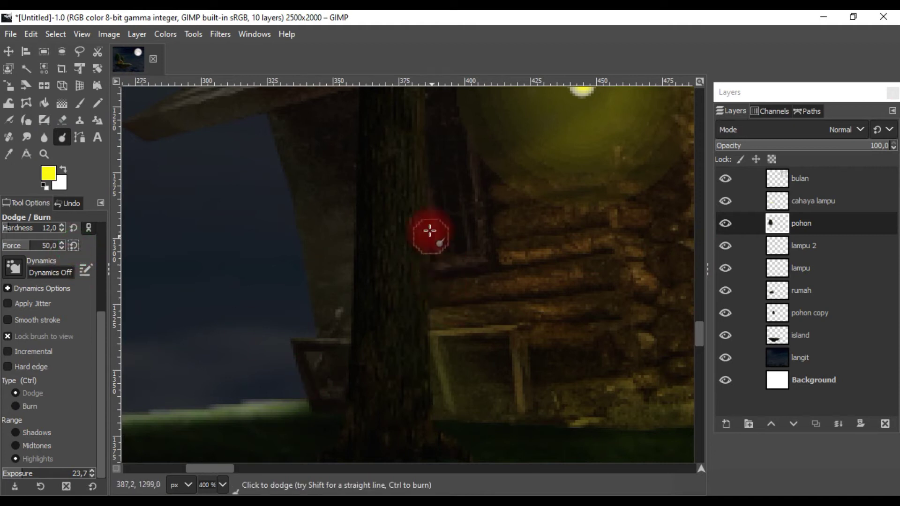
click(74, 228)
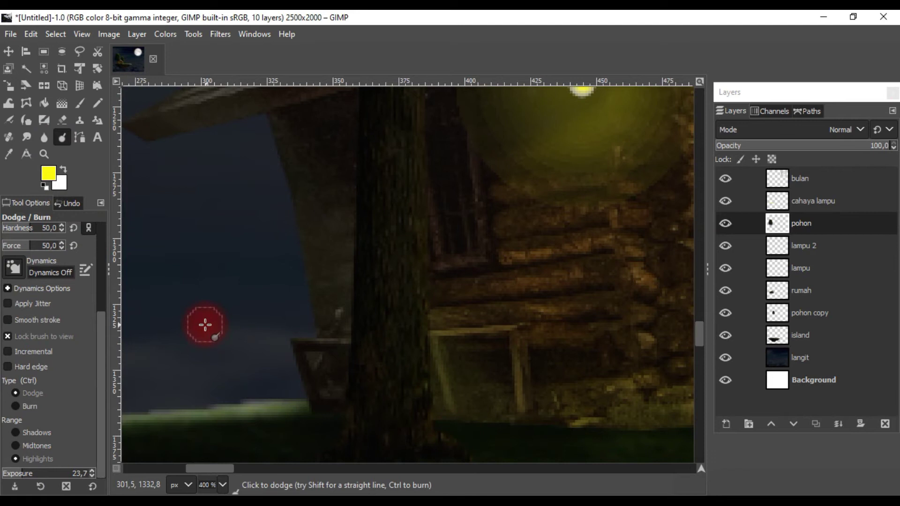
scroll(431, 394, down, 1)
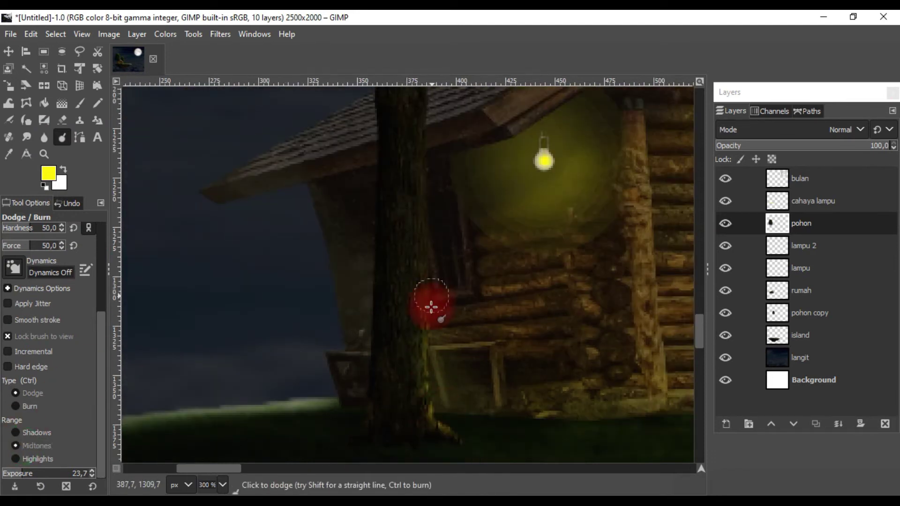
mouse_move(424, 225)
mouse_down()
mouse_move(466, 431)
mouse_move(428, 181)
mouse_move(436, 282)
mouse_up()
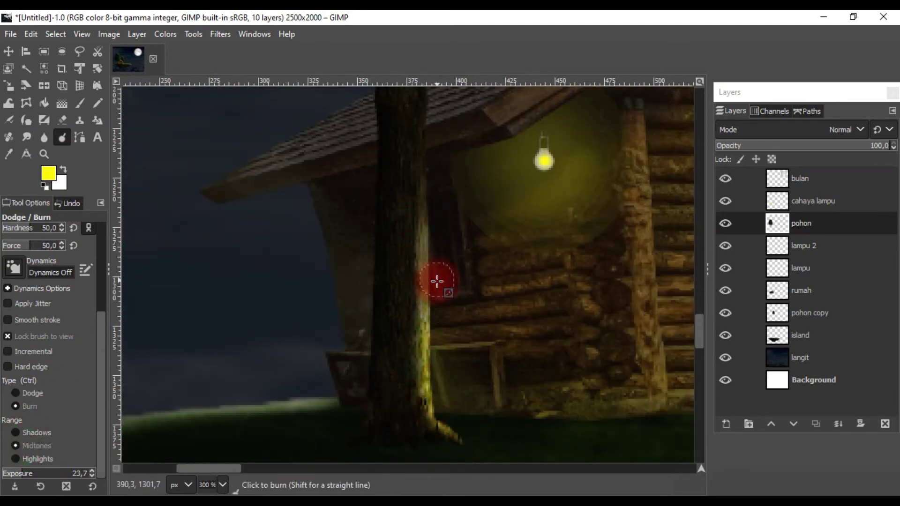
scroll(449, 279, down, 2)
scroll(527, 287, down, 4)
scroll(350, 342, up, 1)
scroll(185, 246, up, 3)
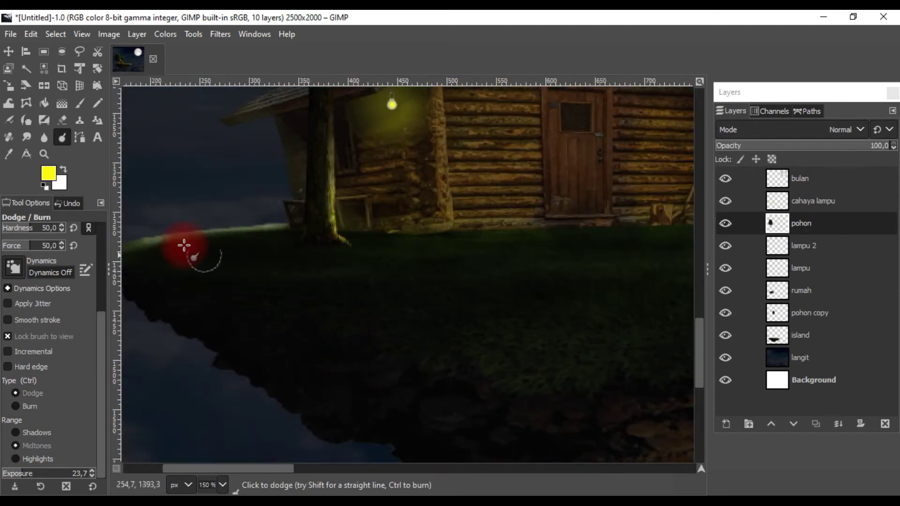
click(848, 353)
scroll(303, 253, up, 1)
scroll(300, 257, up, 2)
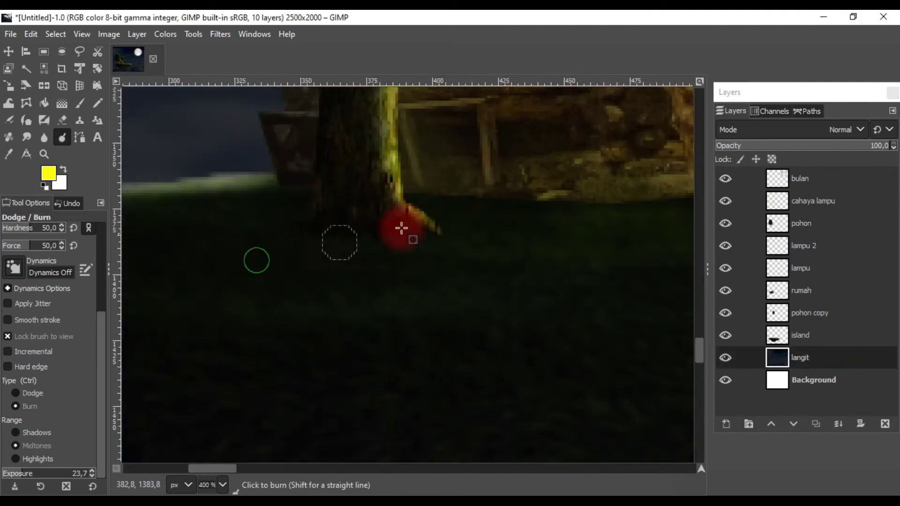
Draw an oval path beside the tree base and set the foreground colour to black.
click(83, 133)
click(432, 238)
scroll(432, 238, down, 2)
drag(256, 272, 201, 265)
click(357, 238)
ctrl+click(431, 240)
click(49, 174)
drag(538, 254, 516, 291)
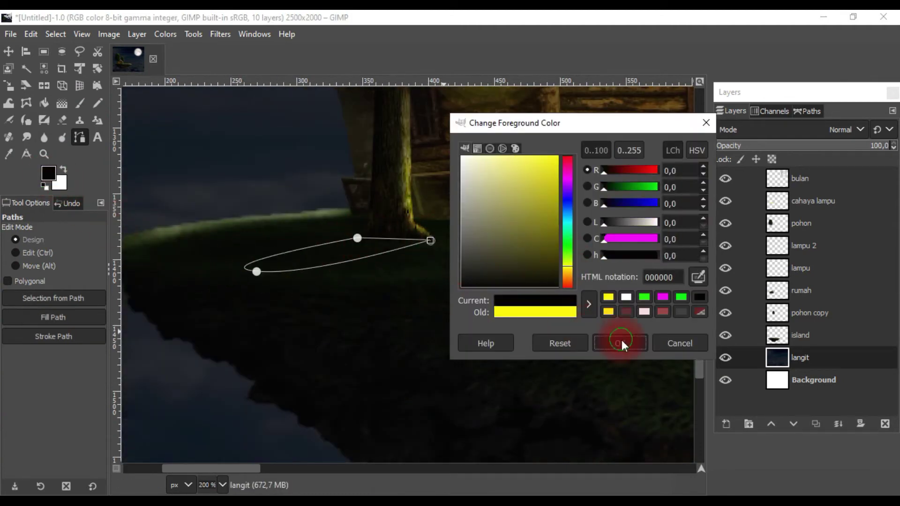
click(621, 343)
Try filling the oval shadow with black, undoing an accidental fill of the sky.
right_click(386, 255)
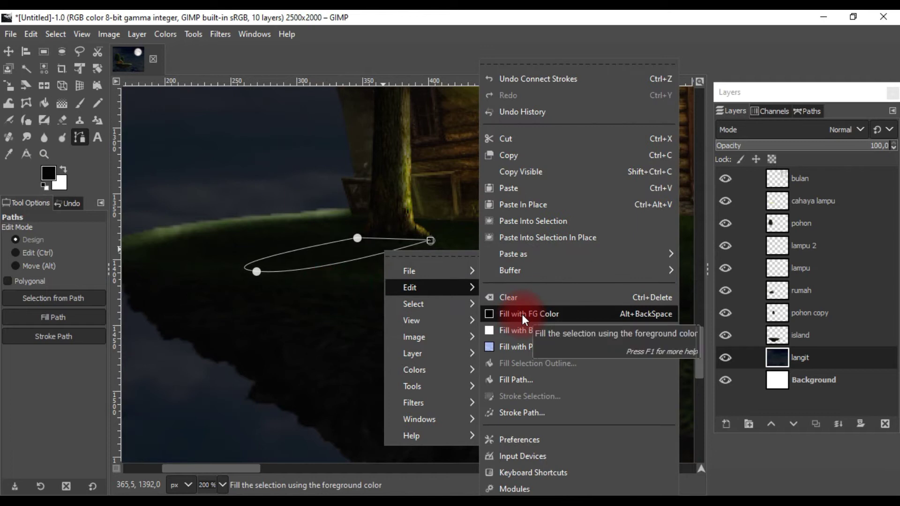
click(529, 314)
key(ctrl+z)
click(40, 316)
click(165, 375)
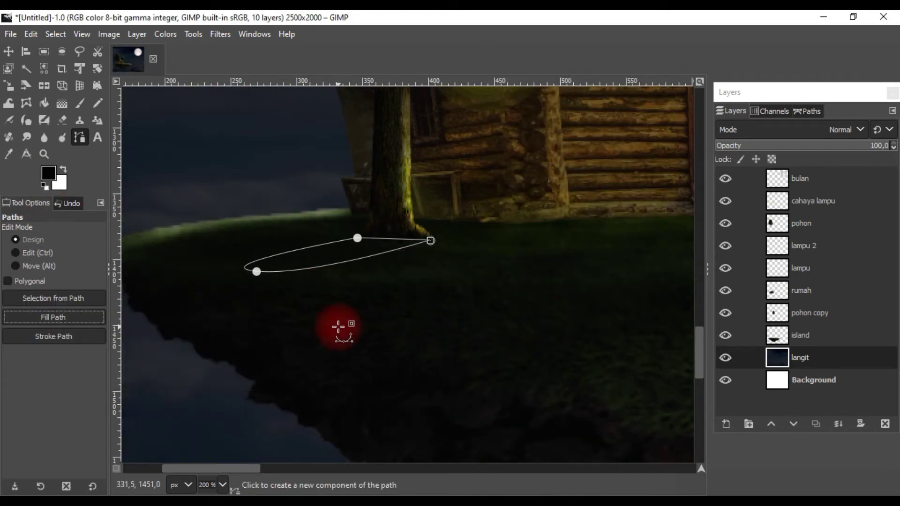
click(80, 319)
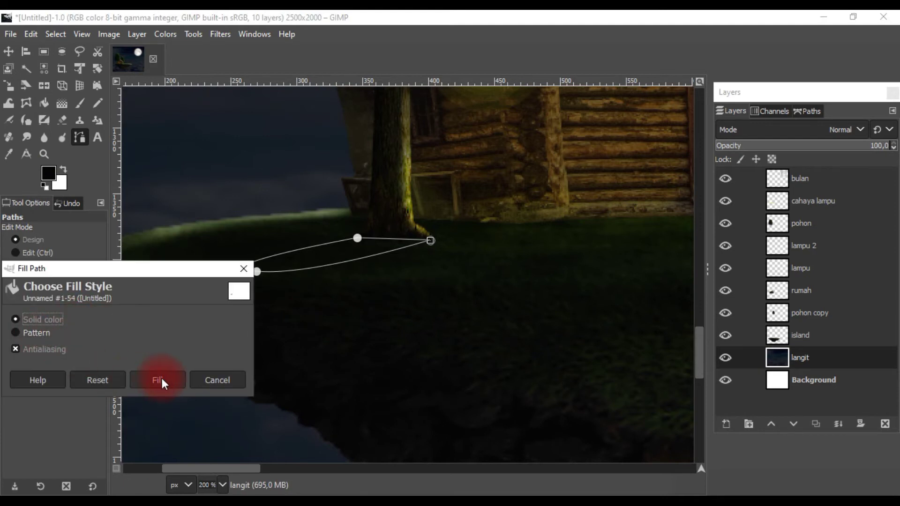
click(162, 383)
scroll(340, 263, up, 2)
click(51, 298)
right_click(304, 240)
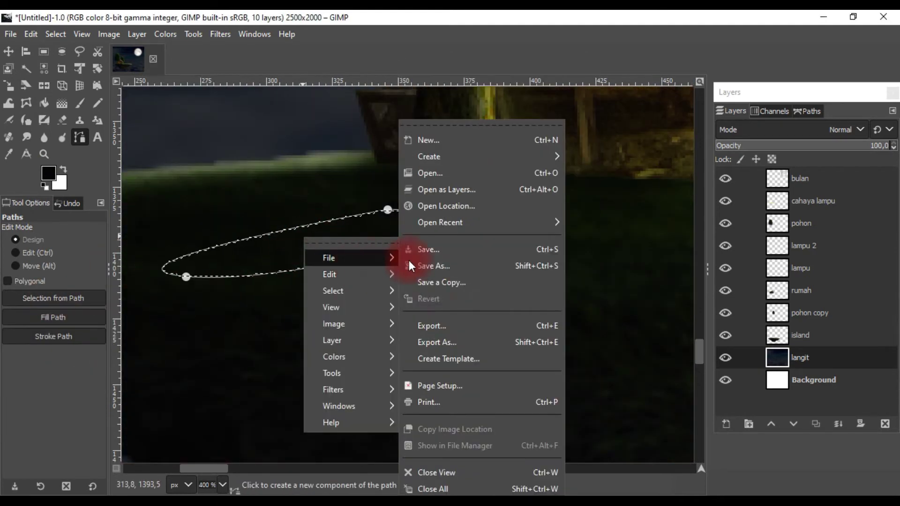
click(449, 316)
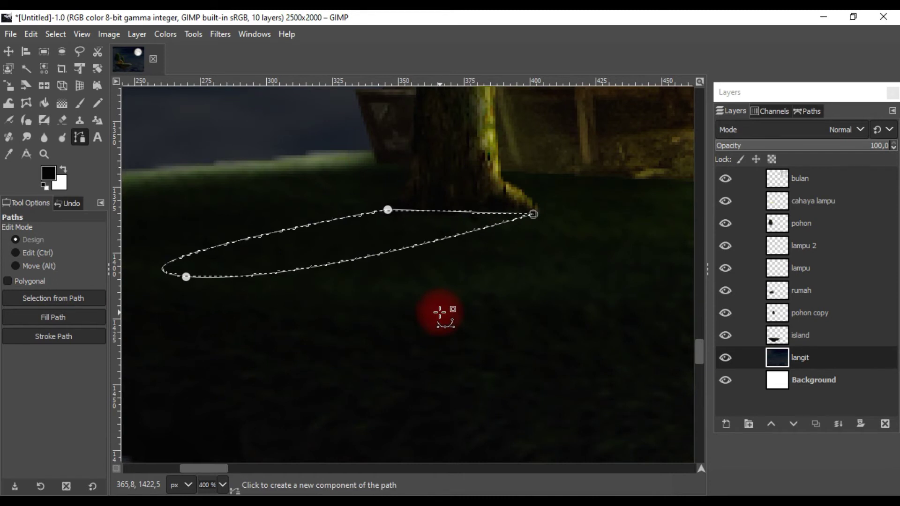
Fill the ellipse path on the island layer and blur its edges.
scroll(440, 313, down, 2)
click(816, 338)
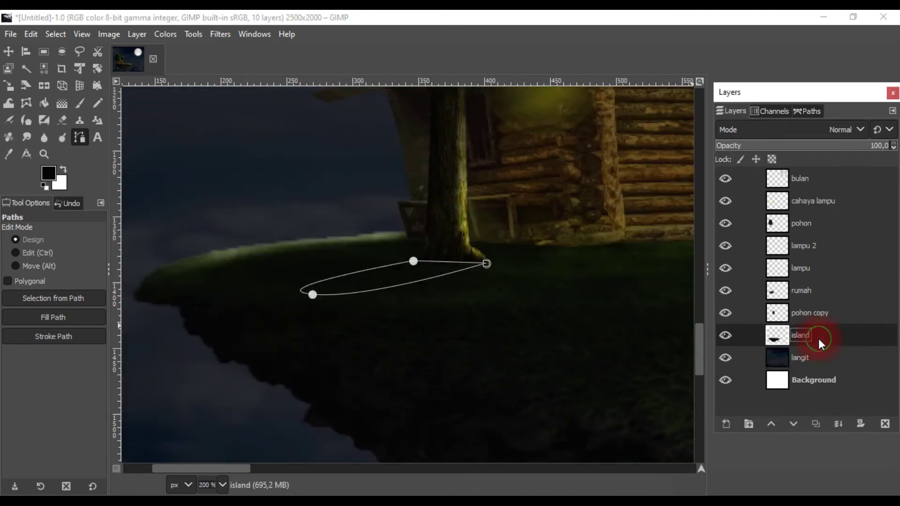
click(53, 317)
click(168, 377)
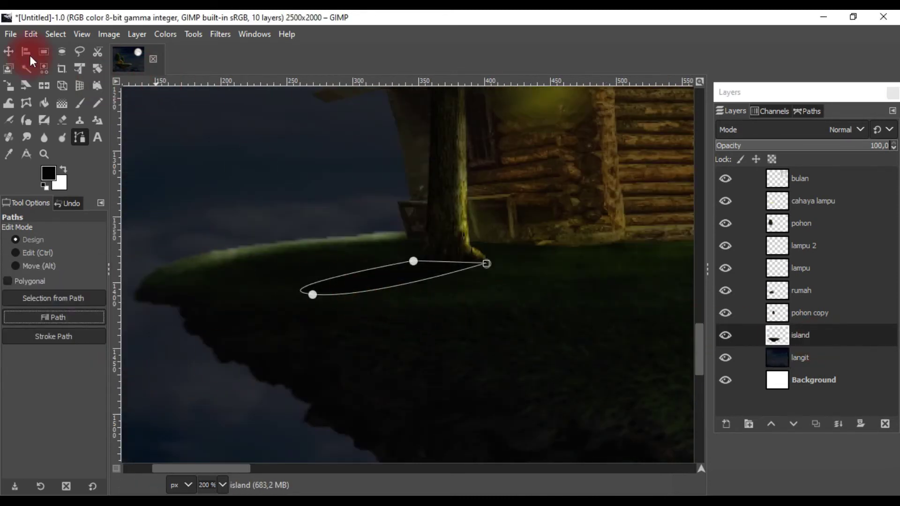
click(44, 137)
scroll(302, 323, up, 1)
drag(388, 287, 318, 293)
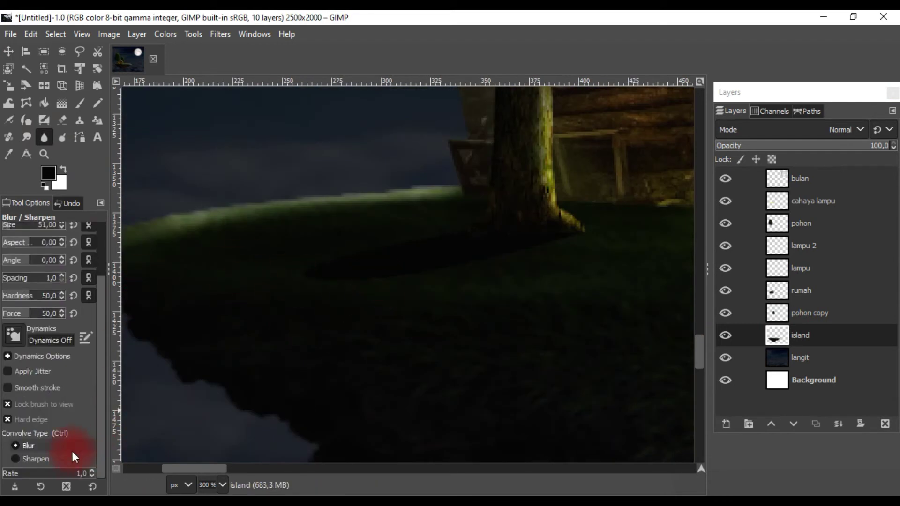
Set the Blur/Sharpen rate to 100 and blur the shadow's edges into the grass.
click(53, 474)
scroll(298, 278, down, 2)
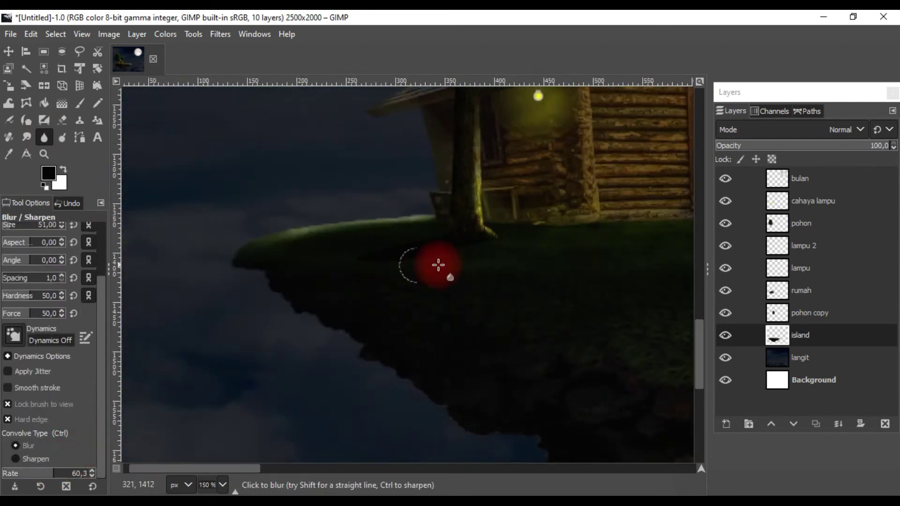
scroll(380, 267, up, 3)
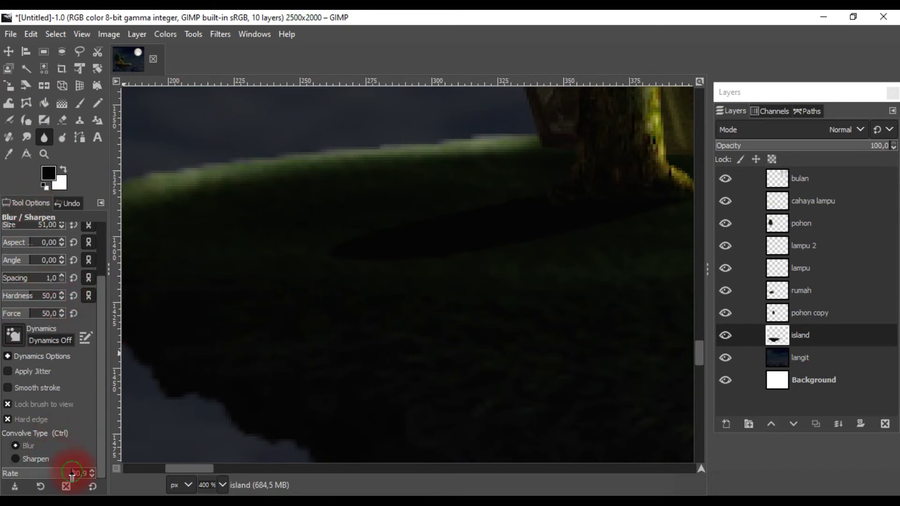
drag(72, 475, 283, 341)
scroll(469, 263, down, 2)
scroll(446, 261, down, 2)
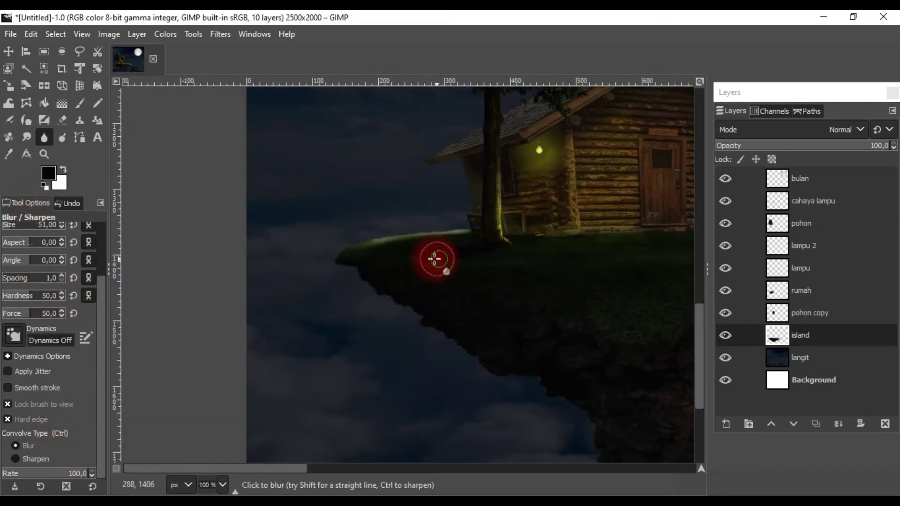
scroll(445, 259, up, 3)
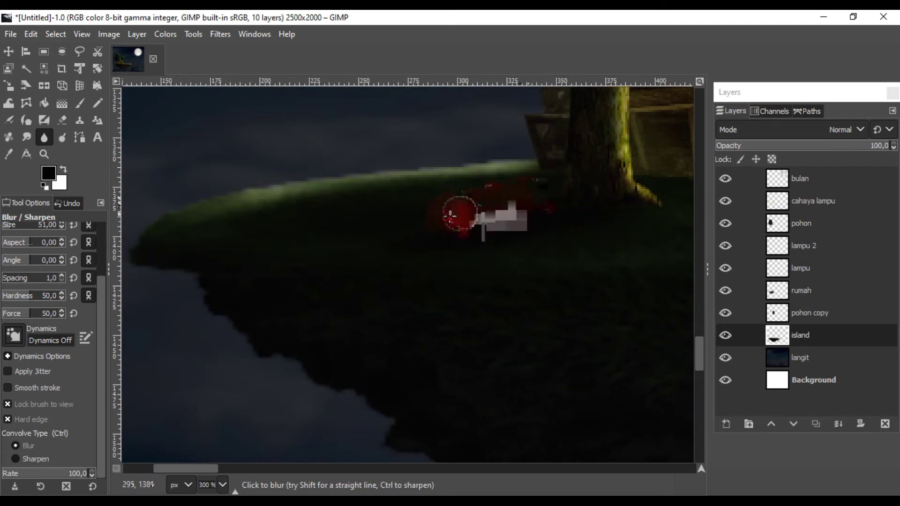
scroll(576, 263, down, 4)
scroll(297, 302, down, 2)
scroll(246, 242, down, 1)
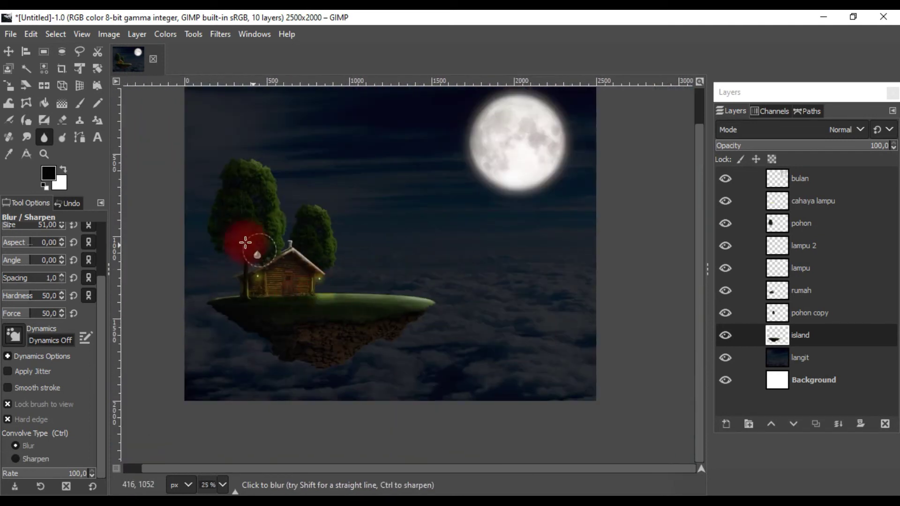
Dodge the upper foliage on the pohon and pohon copy tree layers.
click(8, 51)
click(62, 137)
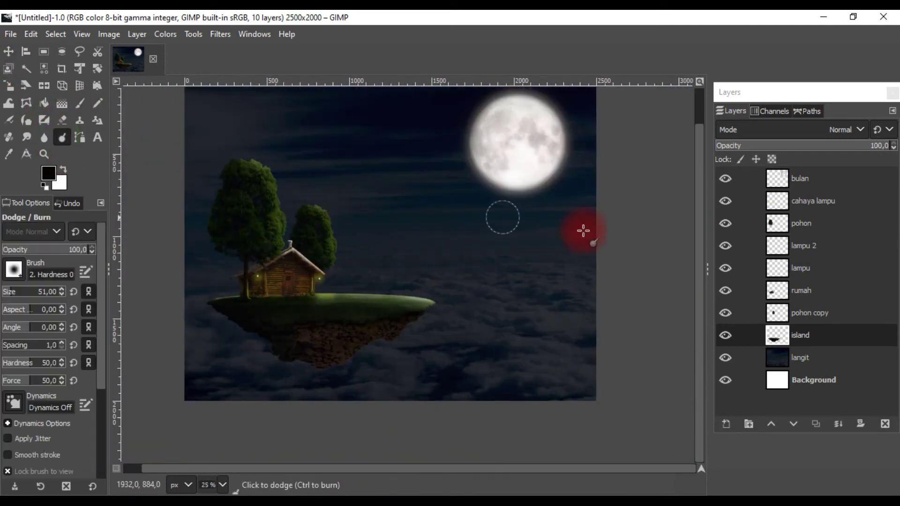
click(819, 225)
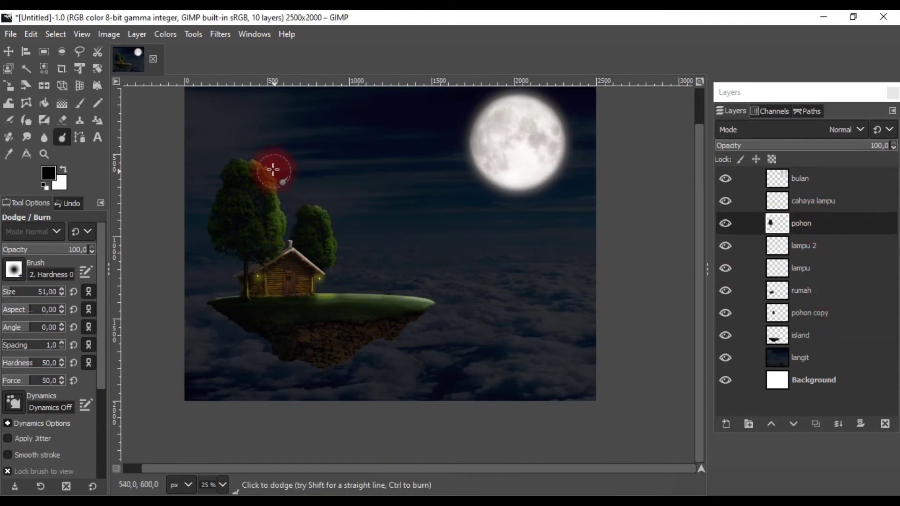
click(832, 318)
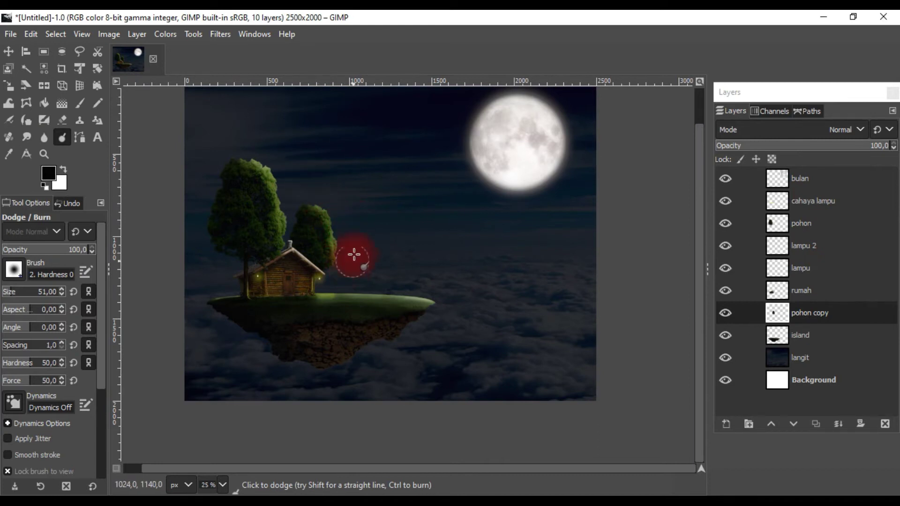
drag(354, 255, 406, 197)
click(8, 51)
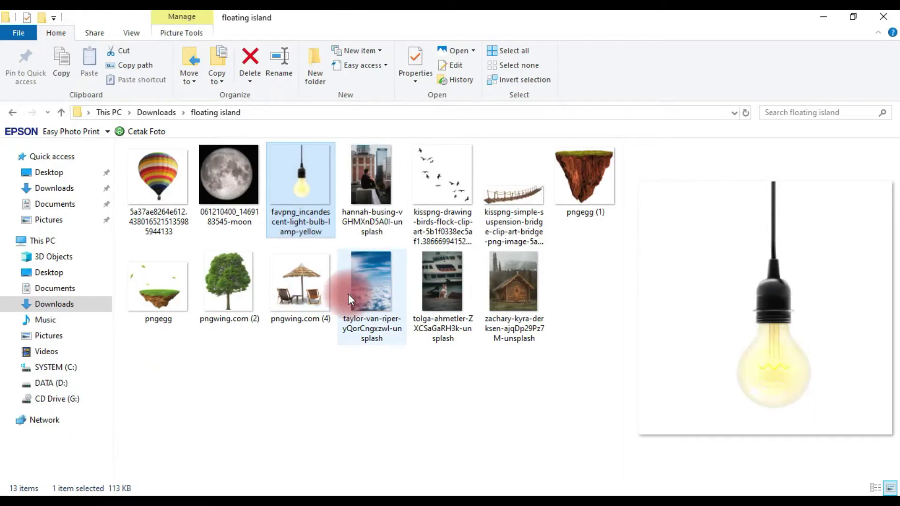
Import the pngwing umbrella-and-chairs image and scale it onto the island's right side.
drag(303, 274, 376, 260)
click(80, 69)
click(446, 177)
mouse_move(446, 177)
mouse_down()
mouse_move(391, 228)
mouse_move(401, 234)
mouse_move(415, 221)
mouse_up()
ctrl+scroll(391, 227, up, 3)
mouse_move(367, 261)
mouse_down()
mouse_move(389, 251)
mouse_move(400, 263)
mouse_up()
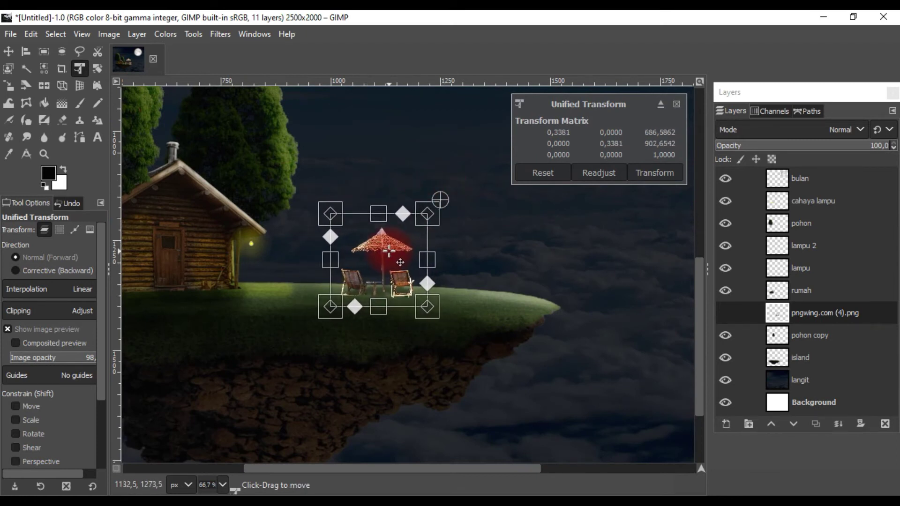
click(641, 178)
Darken the umbrella layer with a negative Exposure and begin renaming it.
click(157, 33)
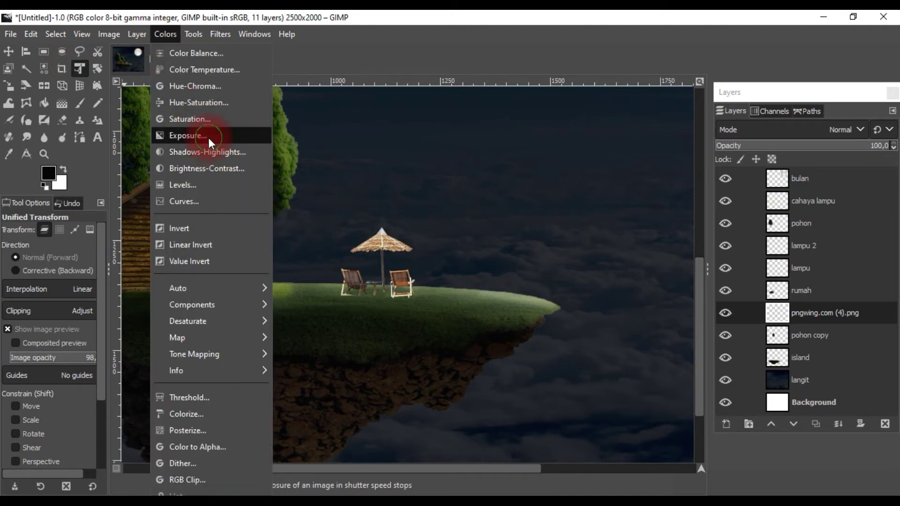
click(208, 137)
drag(740, 181, 701, 181)
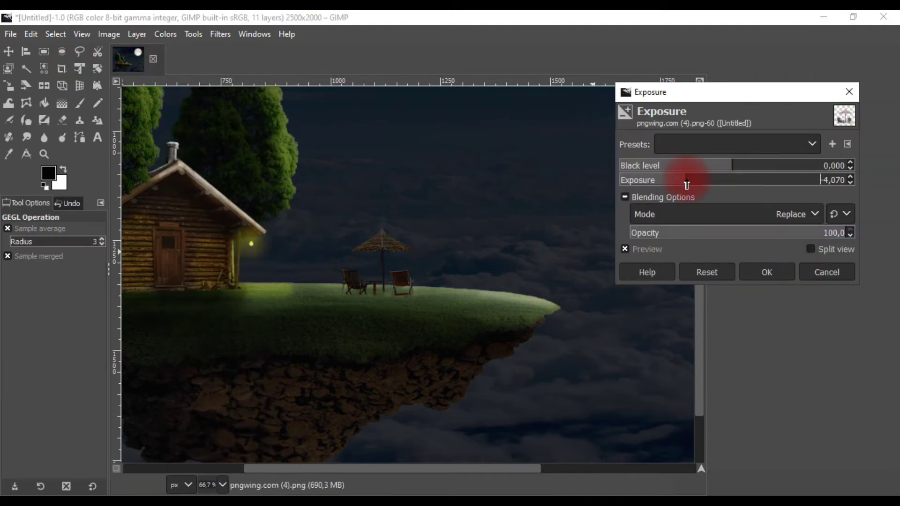
key(Return)
double_click(824, 313)
text(meja dan kursi)
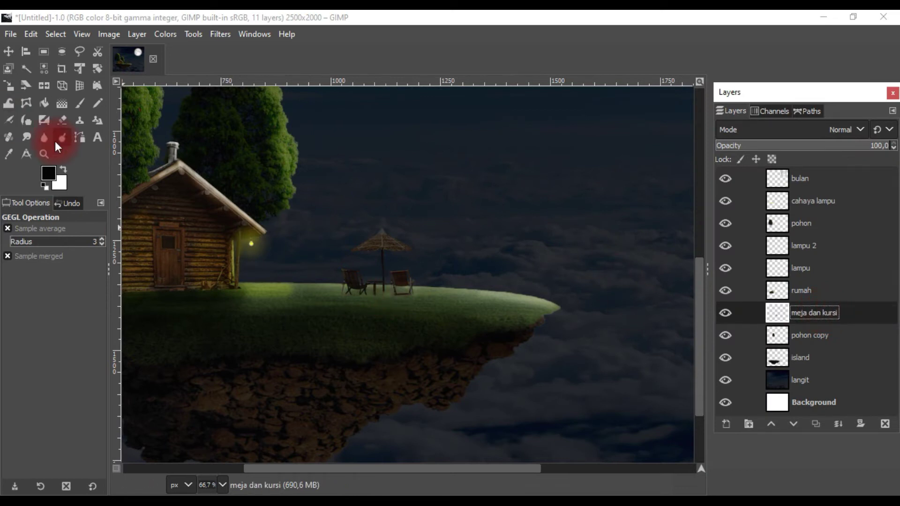
Dodge the umbrella canopy's top and right edges.
click(62, 137)
scroll(345, 237, up, 1)
scroll(370, 237, up, 2)
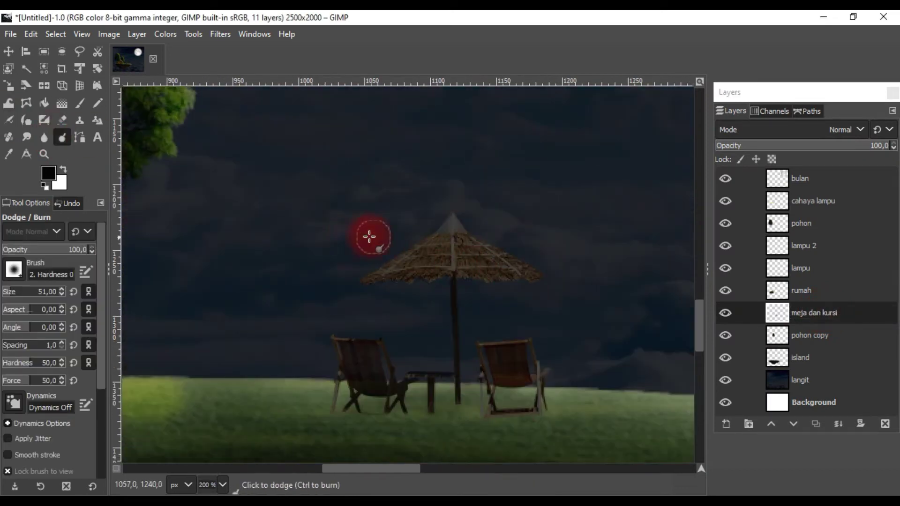
scroll(508, 245, up, 2)
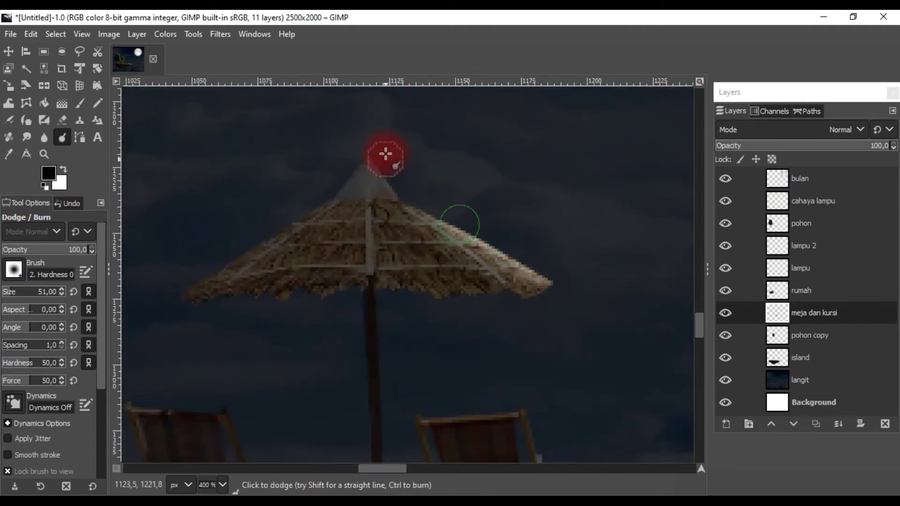
drag(387, 157, 490, 238)
mouse_move(375, 153)
mouse_down()
mouse_move(512, 262)
mouse_move(394, 209)
mouse_move(478, 263)
mouse_up()
scroll(394, 209, down, 1)
drag(371, 193, 381, 203)
Dodge the umbrella's left edge and the deck chair's leg and top frame.
scroll(382, 221, up, 1)
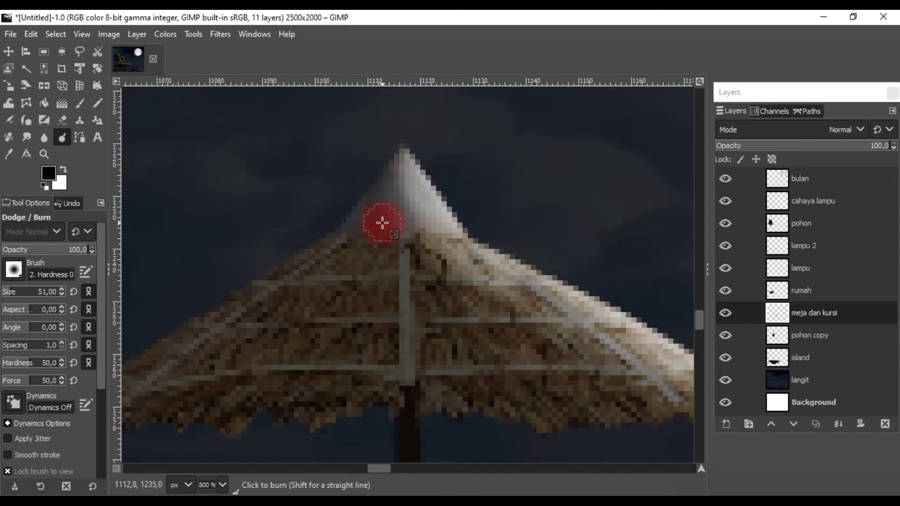
scroll(309, 287, down, 1)
click(310, 288)
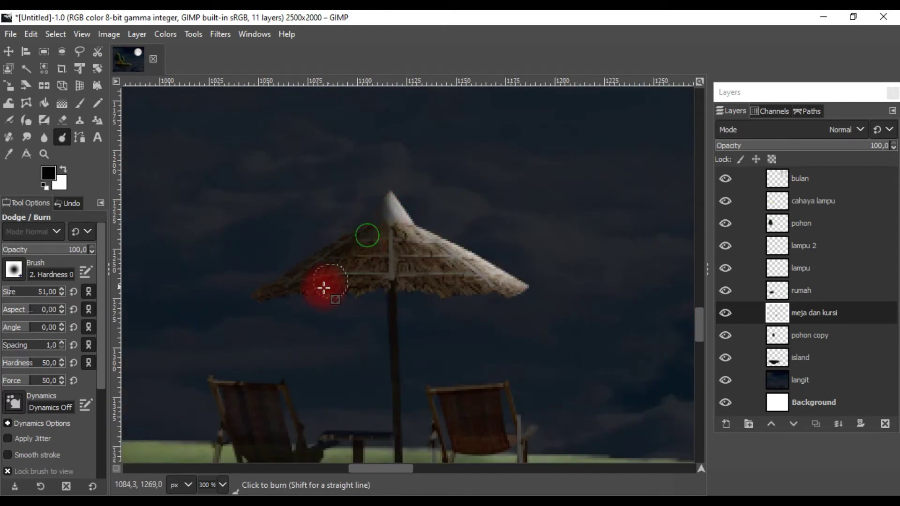
scroll(323, 287, down, 3)
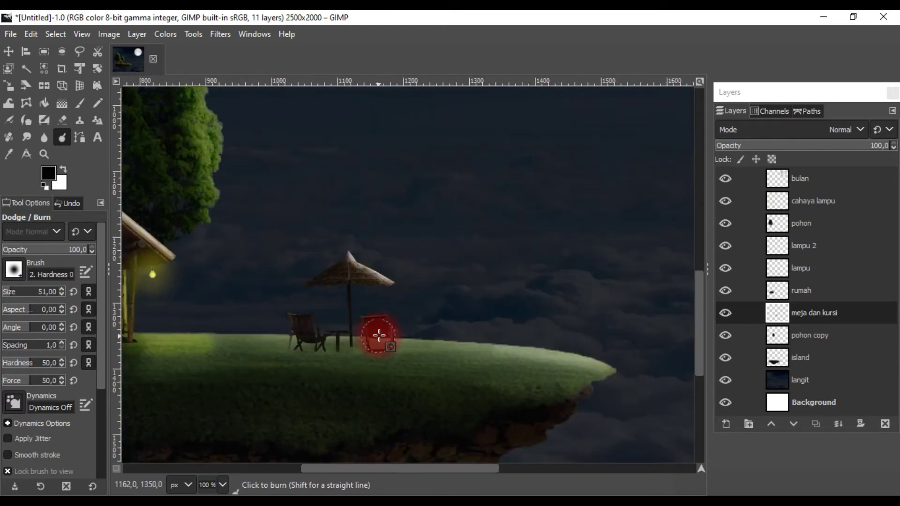
scroll(378, 335, up, 5)
mouse_move(502, 257)
mouse_down()
mouse_move(458, 306)
mouse_move(482, 382)
mouse_move(437, 243)
mouse_move(469, 286)
mouse_up()
scroll(458, 305, down, 2)
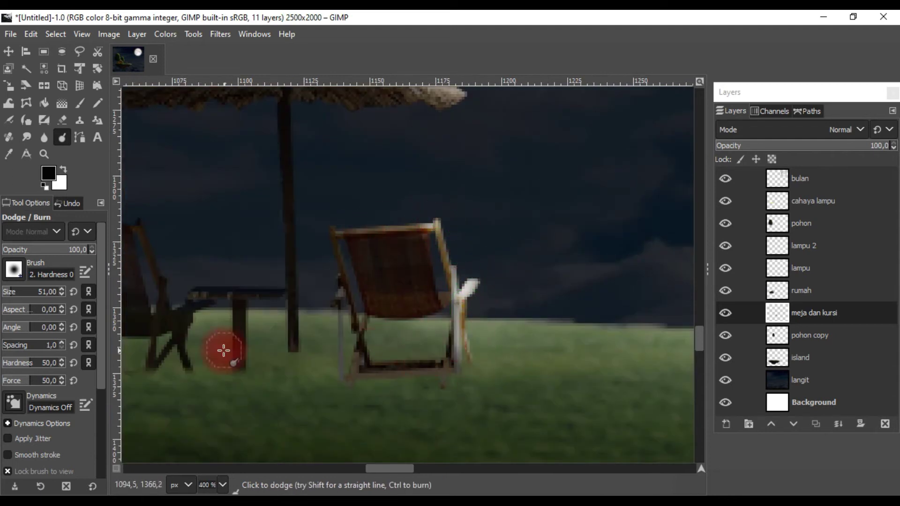
scroll(235, 366, left, 4)
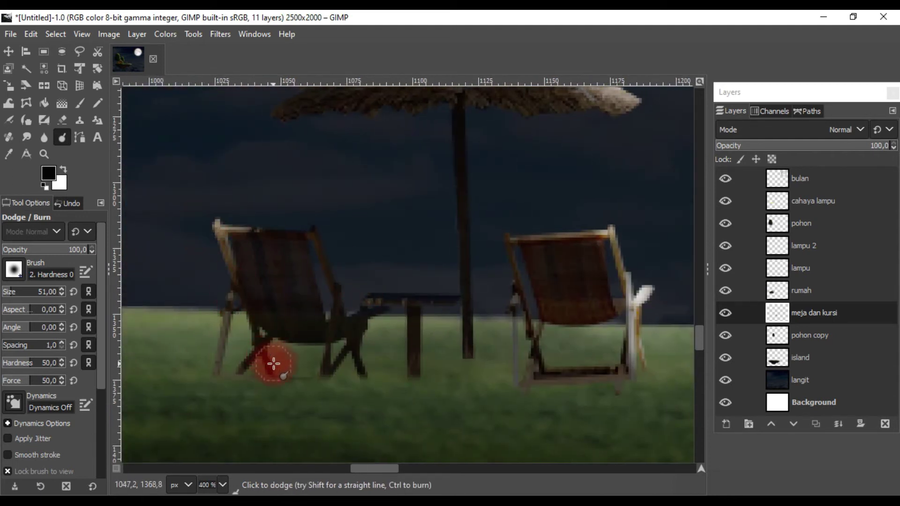
scroll(288, 311, down, 4)
click(99, 117)
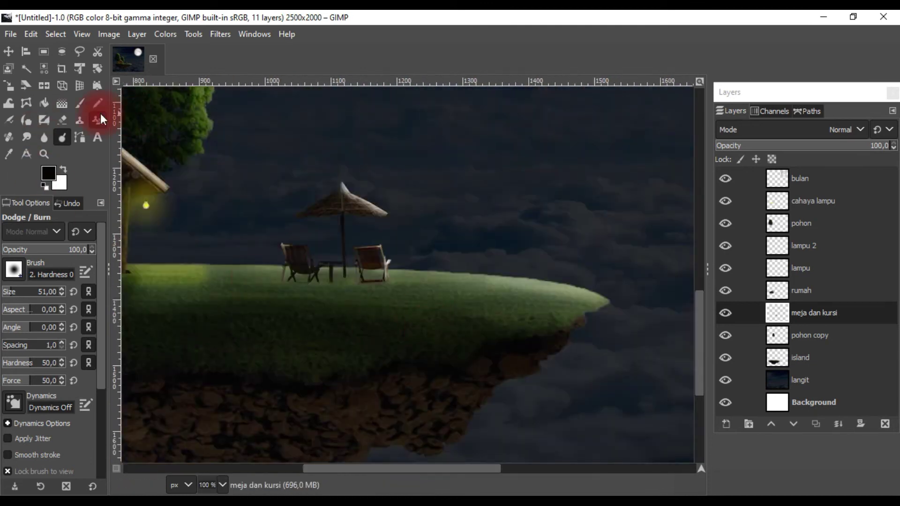
On the island layer, draw an oval path outlining the shadow under the right deck chair.
click(80, 137)
click(148, 190)
click(807, 357)
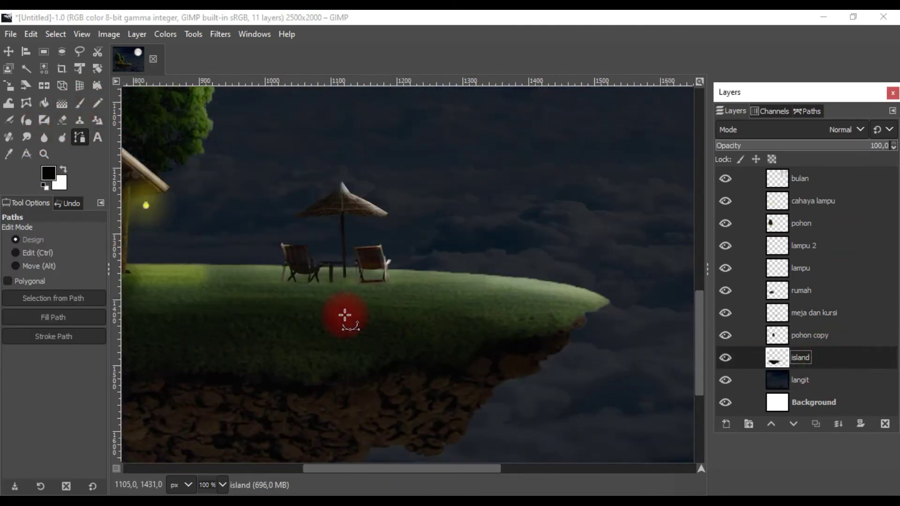
scroll(346, 316, up, 3)
click(404, 265)
ctrl+click(404, 265)
scroll(439, 260, left, 5)
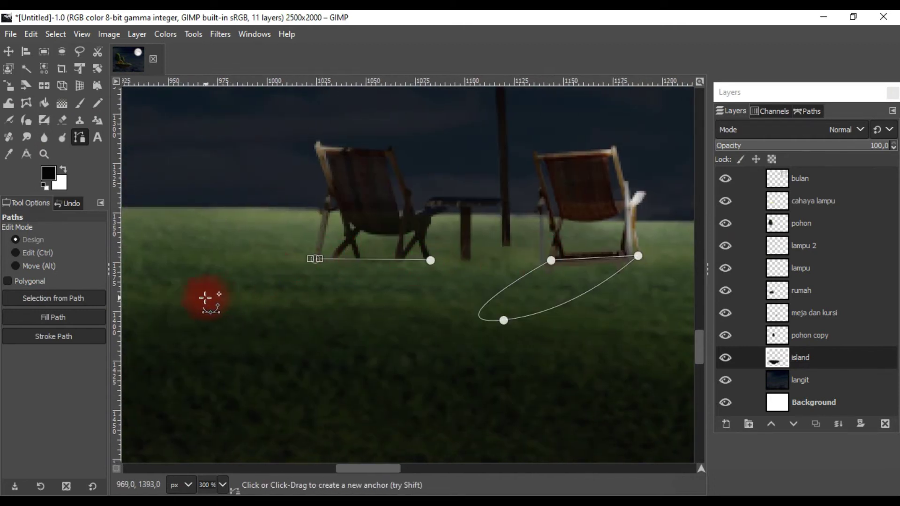
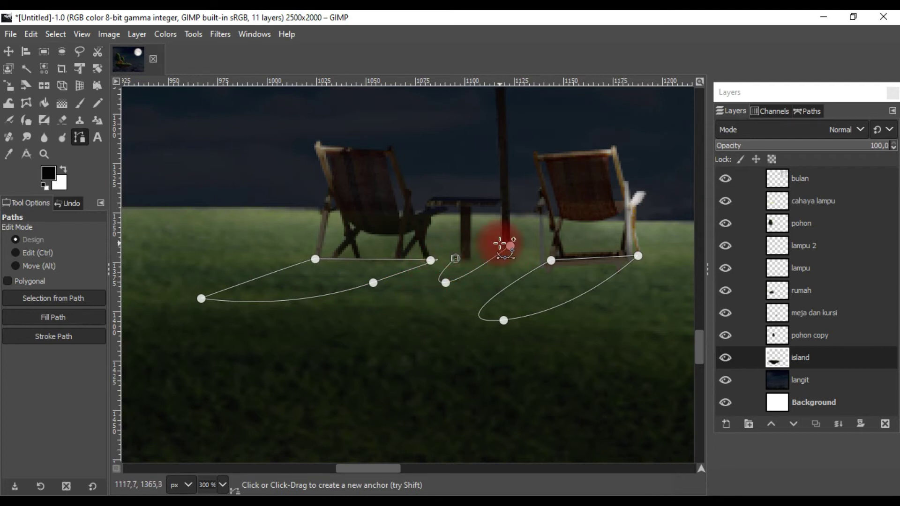
Close the two chair shadow path outlines.
ctrl+click(509, 244)
scroll(532, 271, down, 3)
scroll(358, 318, up, 1)
scroll(358, 318, up, 1)
click(355, 315)
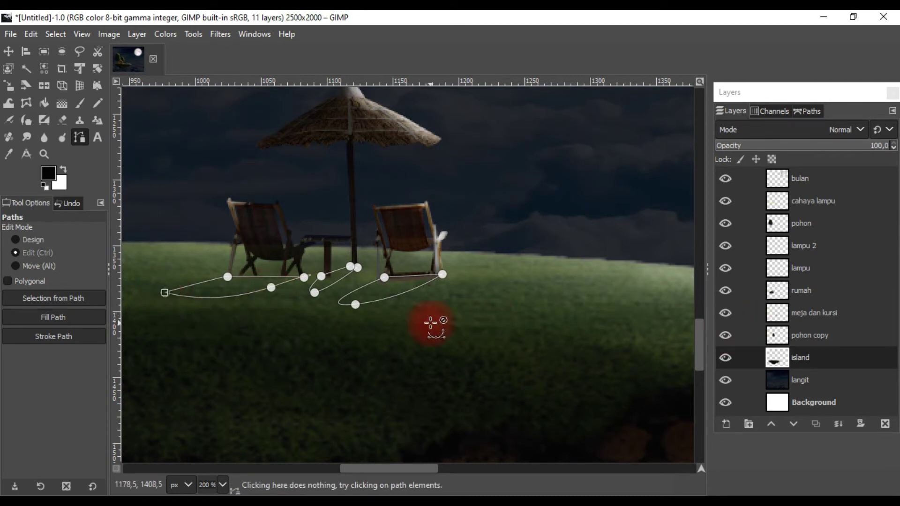
Add a new layer named 'shadow' and fill the shadow outlines with black.
click(727, 424)
text(shadow)
key(Return)
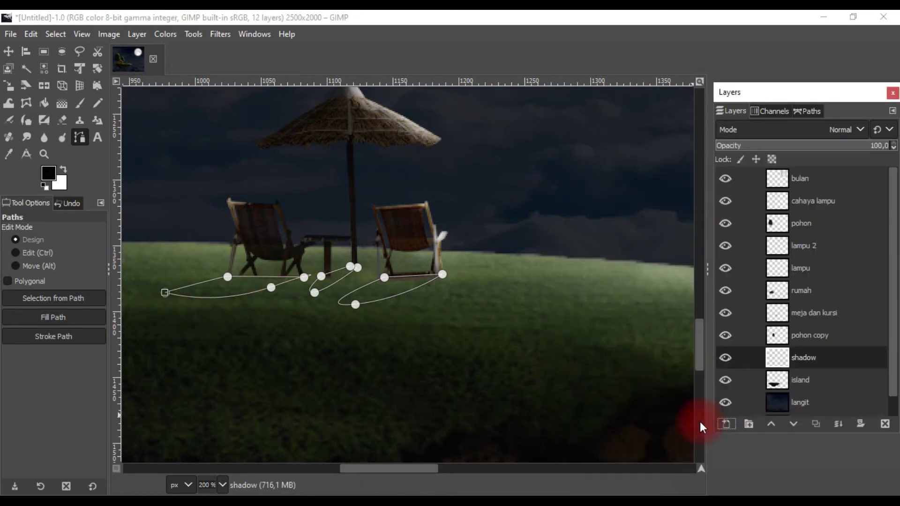
click(89, 317)
click(162, 374)
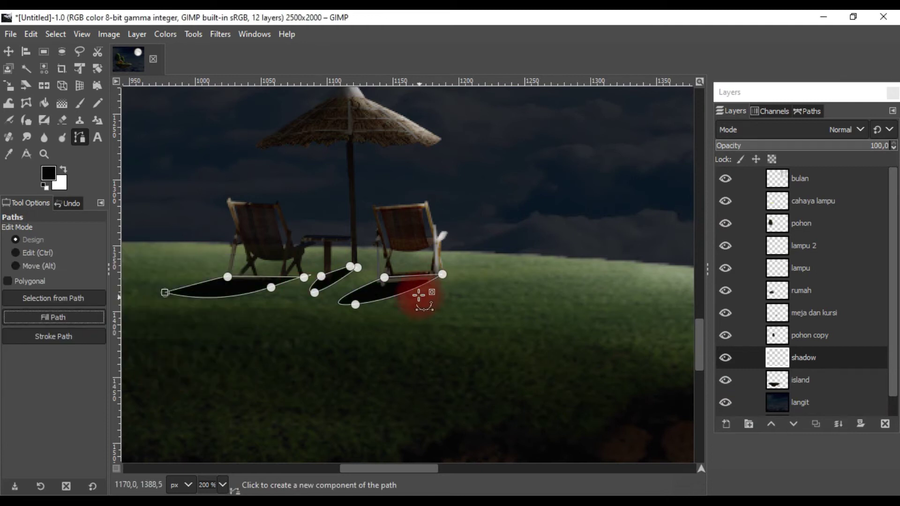
Make the shadow layer active with the Move tool.
click(8, 51)
click(288, 344)
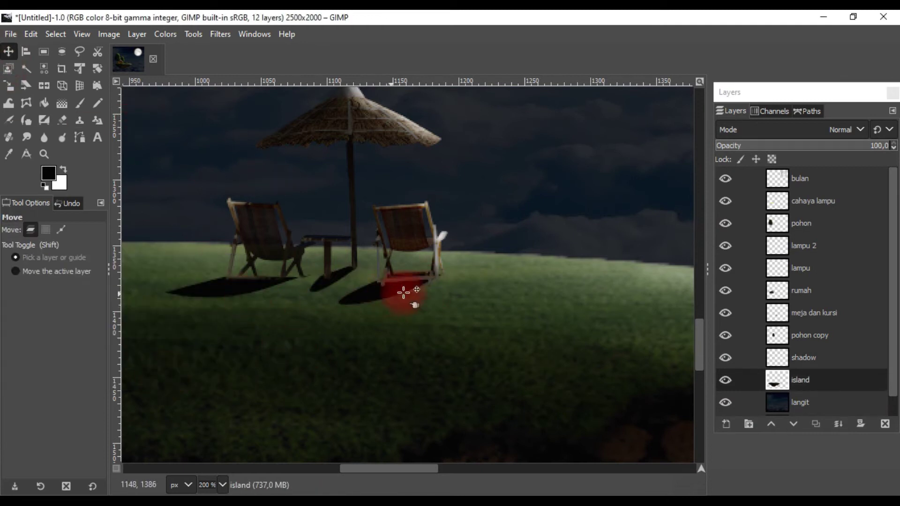
click(836, 364)
Blur the edges of the black shadow under the chairs and table.
click(44, 137)
key(1)
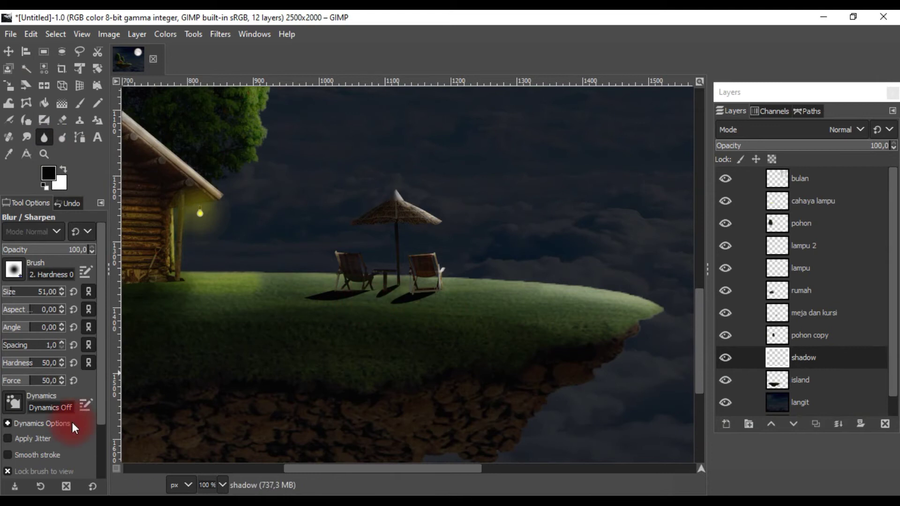
scroll(72, 424, down, 3)
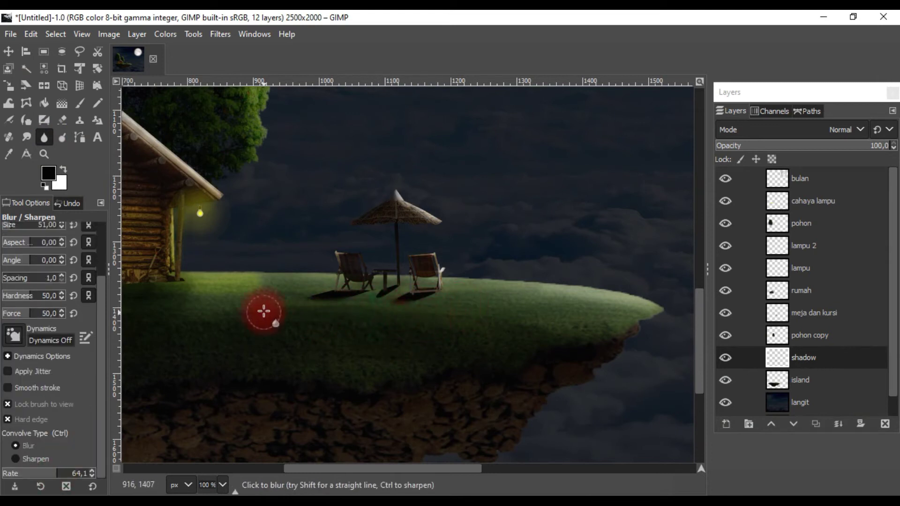
key(3)
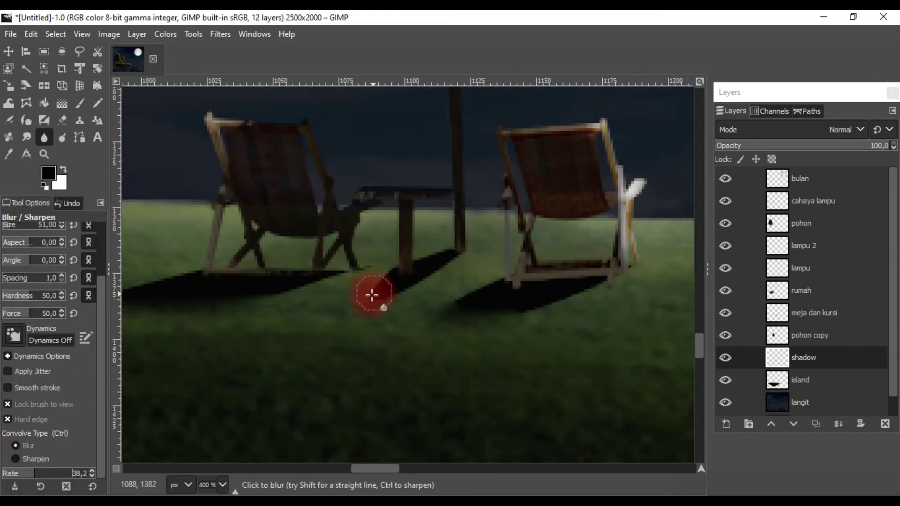
drag(461, 234, 384, 293)
ctrl+scroll(237, 317, down, 3)
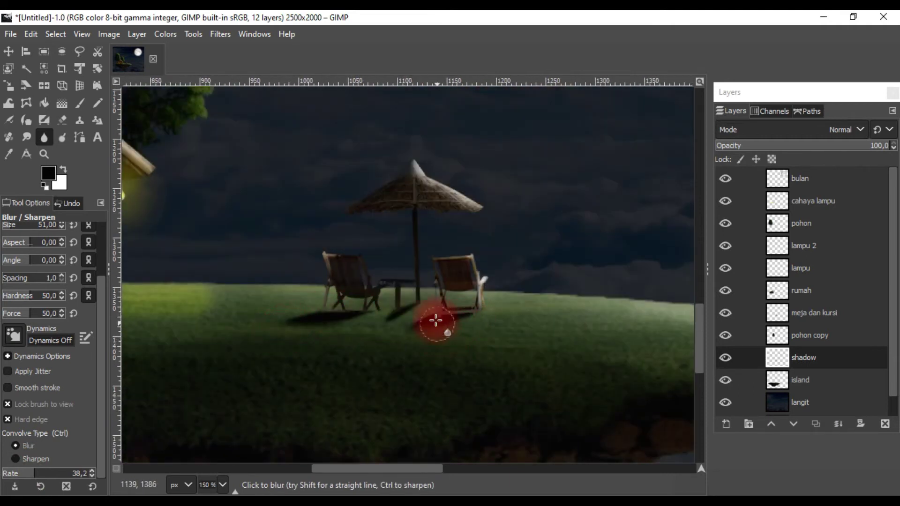
scroll(385, 360, up, 1)
On the meja dan kursi layer, burn the chair with Dodge/Burn at exposure 57.3.
click(816, 313)
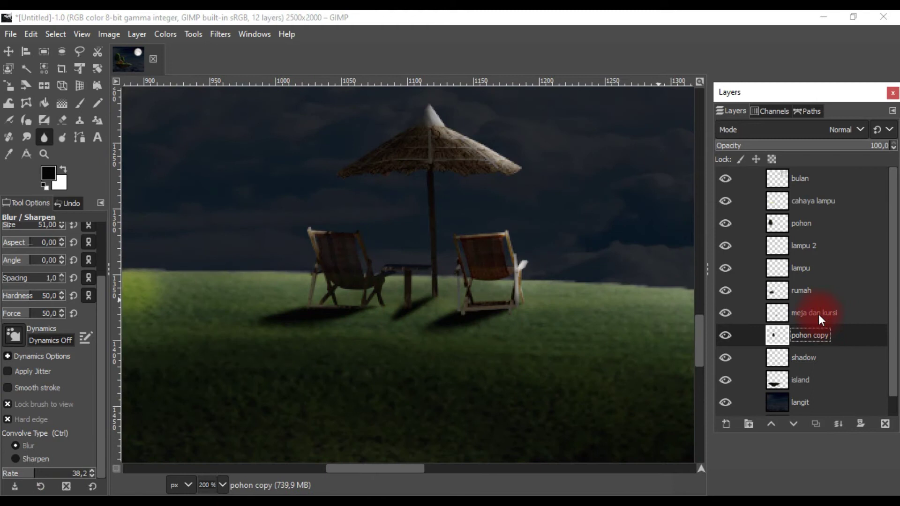
click(68, 136)
scroll(95, 395, down, 3)
click(21, 398)
mouse_move(475, 298)
mouse_down()
mouse_move(511, 302)
mouse_move(497, 291)
mouse_move(463, 309)
mouse_up()
click(52, 476)
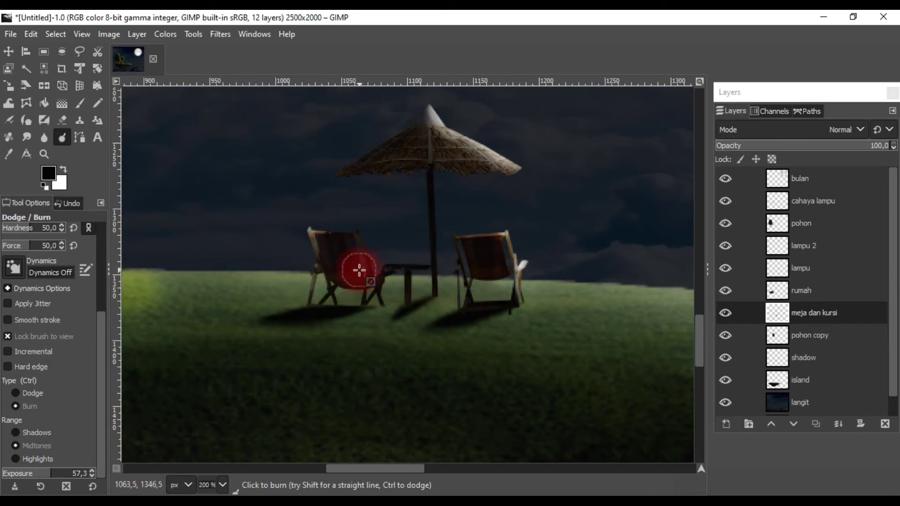
key(ctrl)
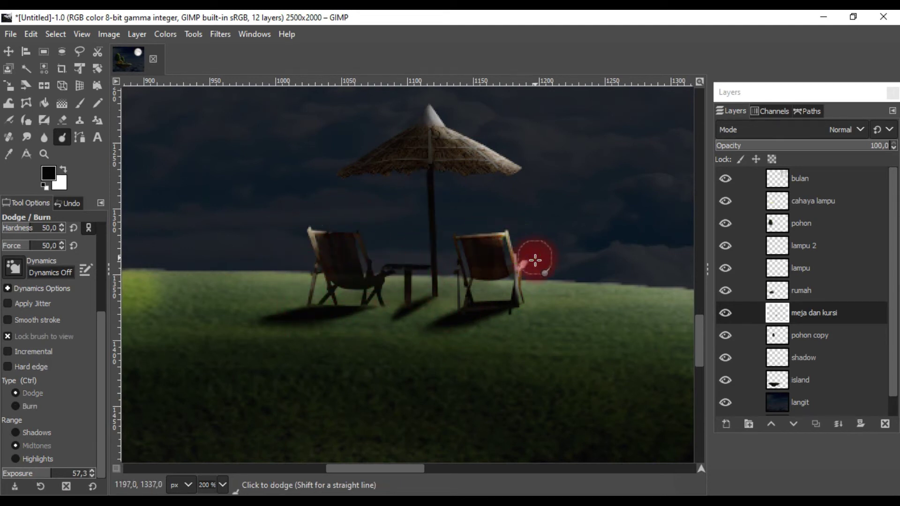
scroll(536, 261, up, 6)
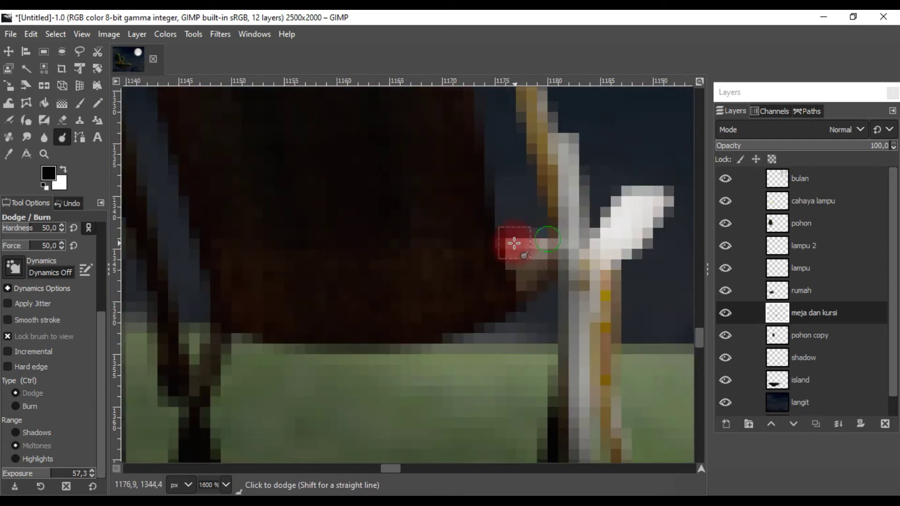
Dodge the top ridge of the umbrella to brighten it.
key(shift+ctrl+j)
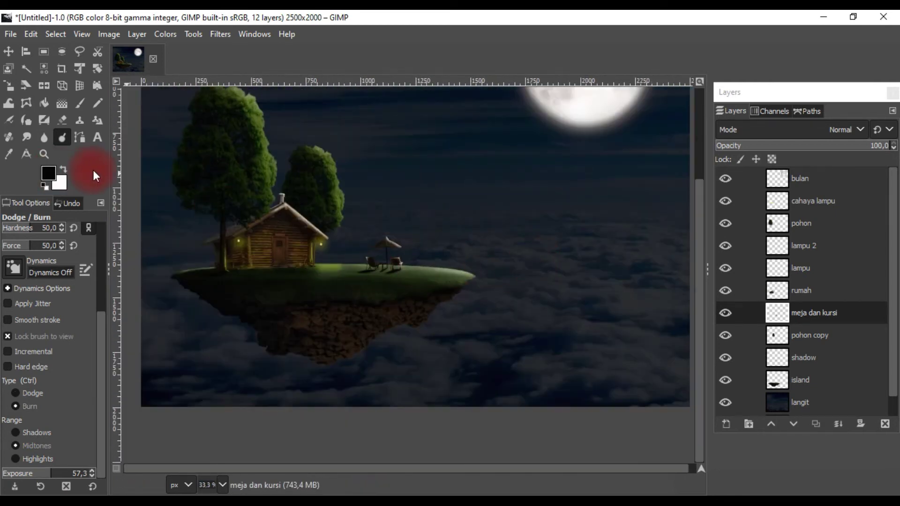
click(9, 52)
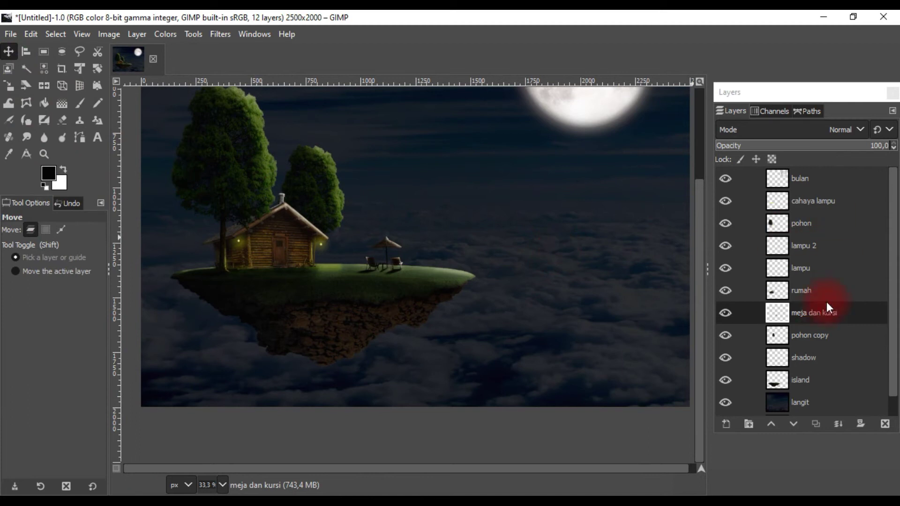
scroll(382, 247, up, 3)
scroll(382, 247, up, 2)
scroll(339, 243, up, 2)
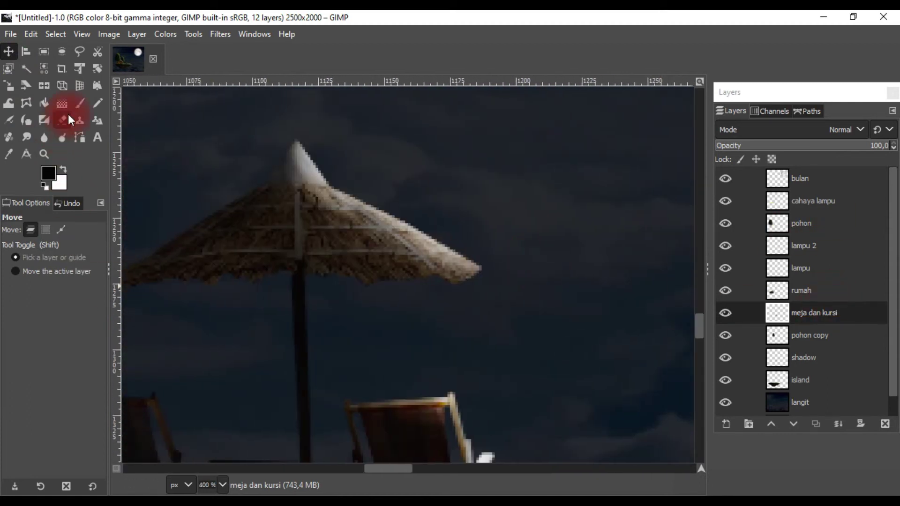
click(62, 137)
drag(462, 250, 360, 186)
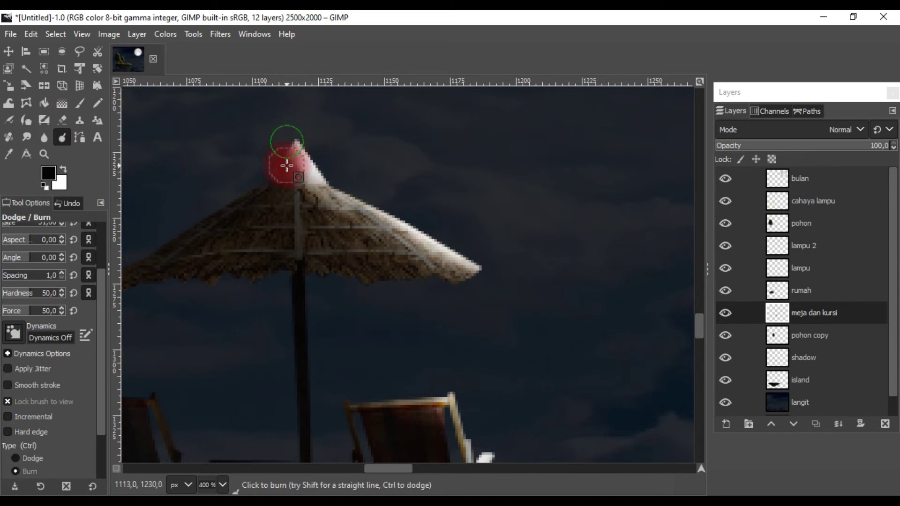
scroll(244, 239, down, 2)
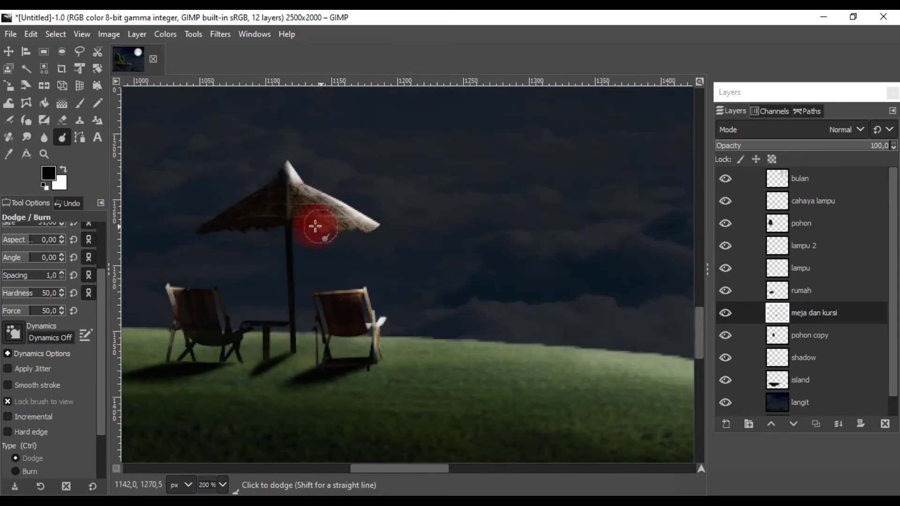
scroll(476, 221, down, 4)
scroll(565, 250, down, 2)
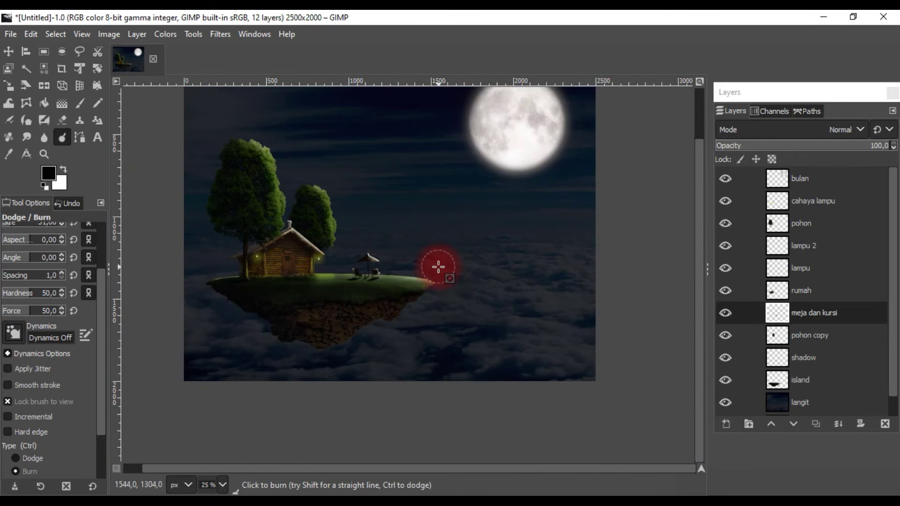
Drag the hannah-busing photo of a seated man into GIMP.
key(m)
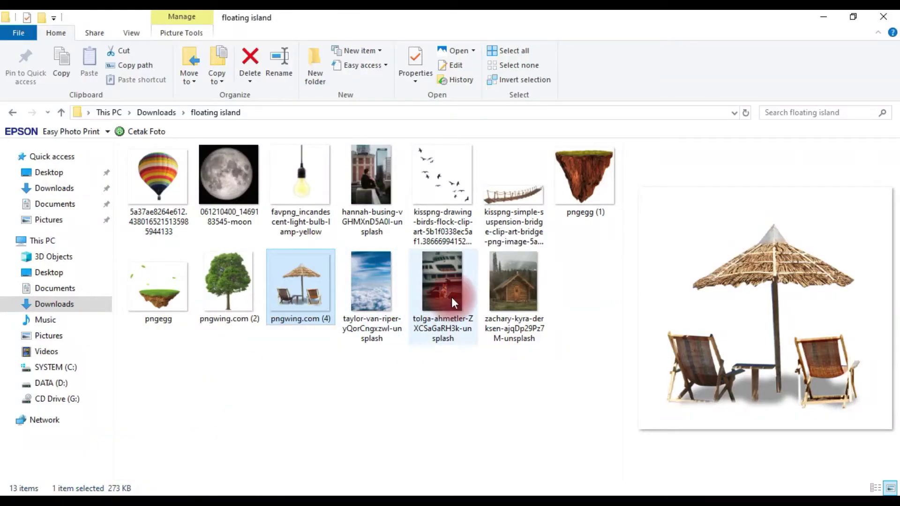
click(370, 175)
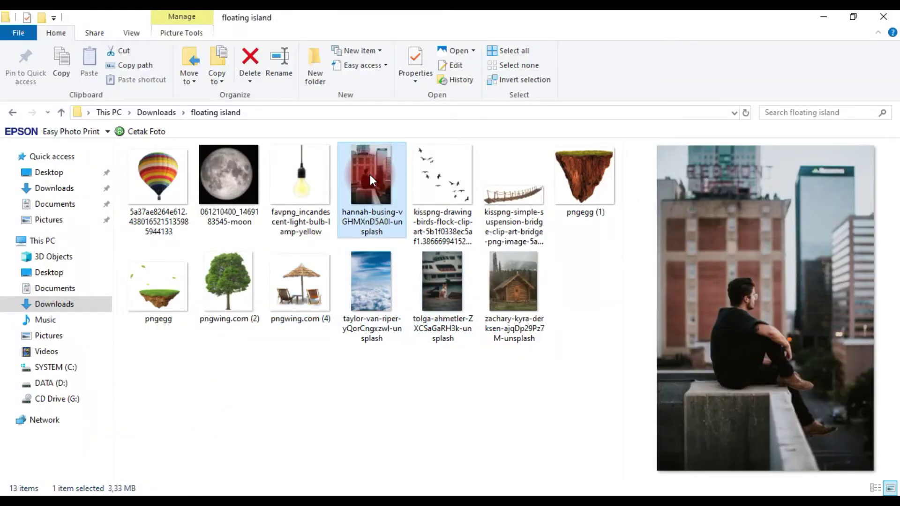
drag(376, 193, 397, 277)
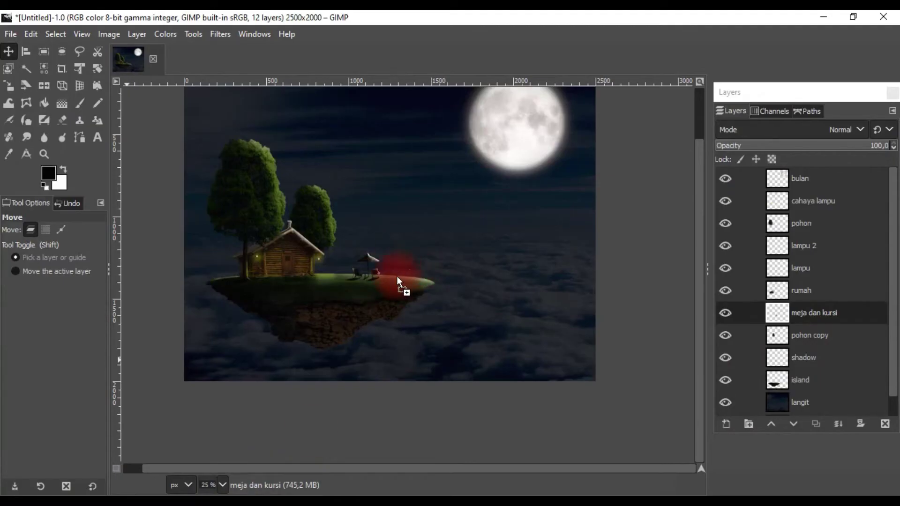
Drop the seated-man photo in as a layer and scale it down to a small size.
click(80, 69)
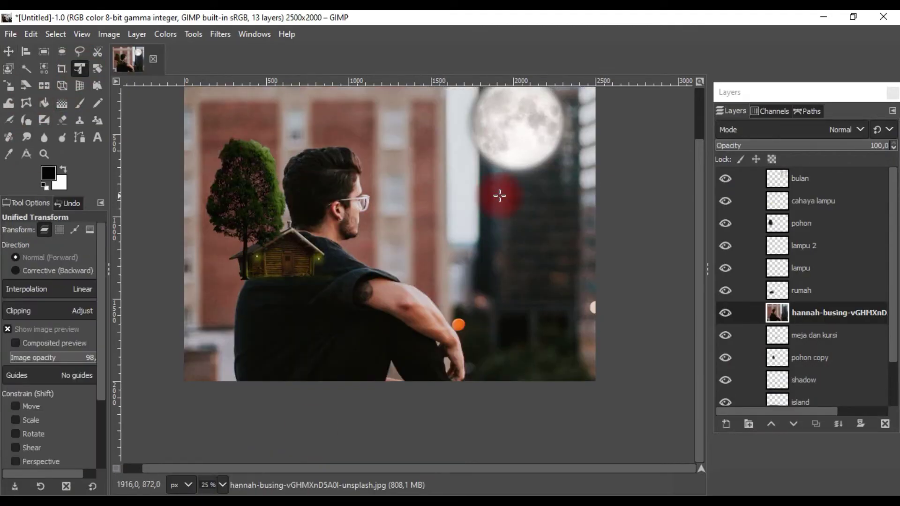
click(499, 195)
mouse_move(395, 93)
mouse_down()
mouse_move(462, 161)
mouse_move(485, 214)
mouse_up()
key(shift+2)
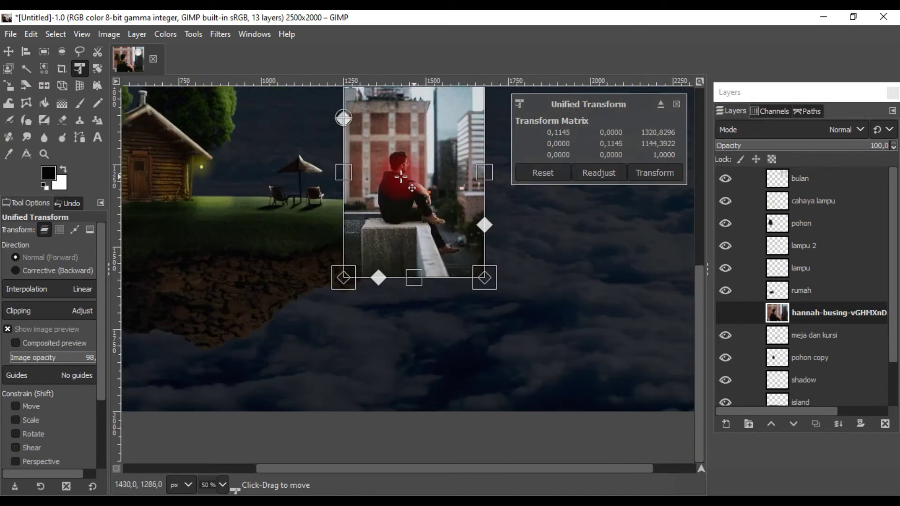
drag(478, 284, 422, 225)
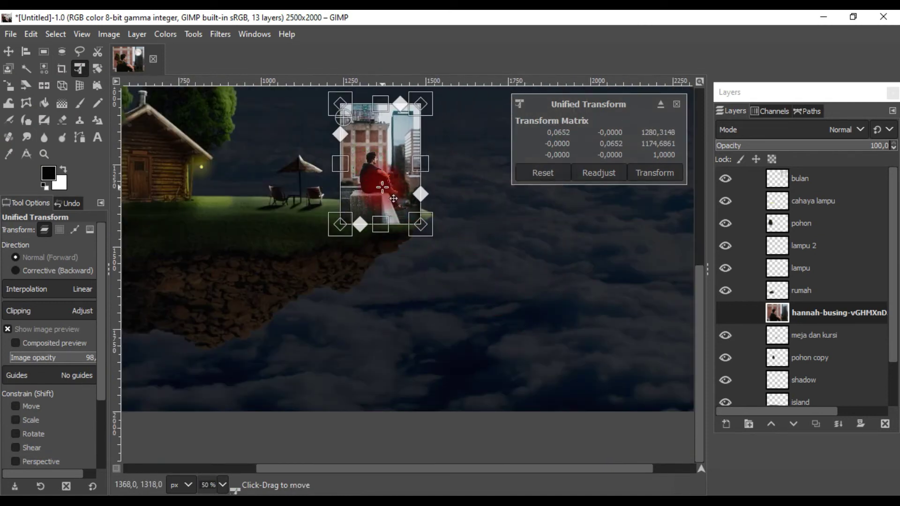
key(Return)
scroll(402, 228, up, 5)
scroll(402, 227, down, 3)
ctrl+scroll(402, 251, up, 3)
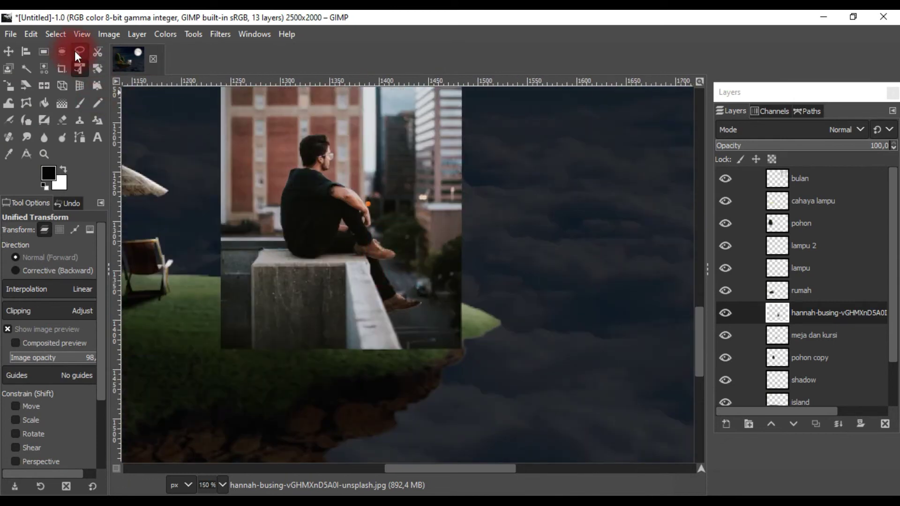
Trace the man's leg, arm and neck with Free Select.
click(78, 51)
ctrl+scroll(301, 258, up, 3)
mouse_move(268, 247)
mouse_down()
mouse_move(361, 282)
mouse_move(434, 275)
mouse_up()
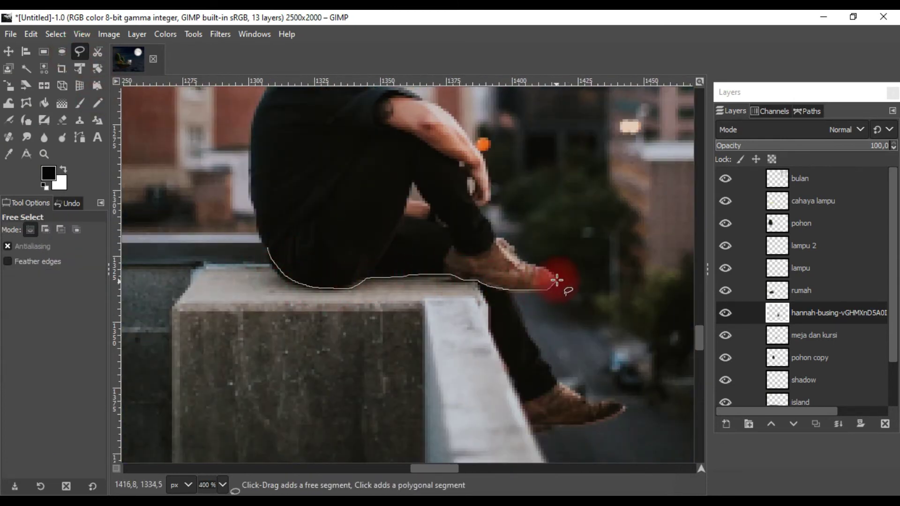
ctrl+scroll(485, 217, up, 2)
ctrl+scroll(489, 201, up, 1)
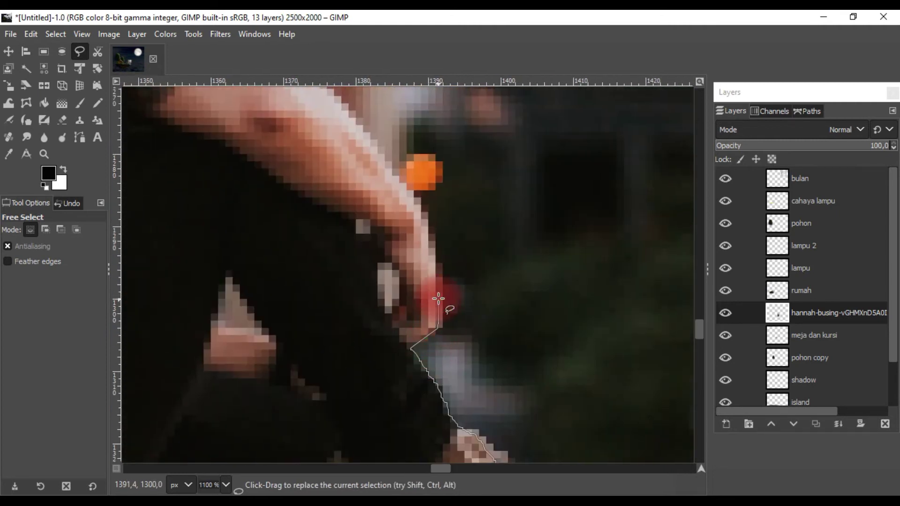
scroll(429, 302, up, 1)
ctrl+scroll(412, 358, down, 1)
drag(392, 352, 281, 274)
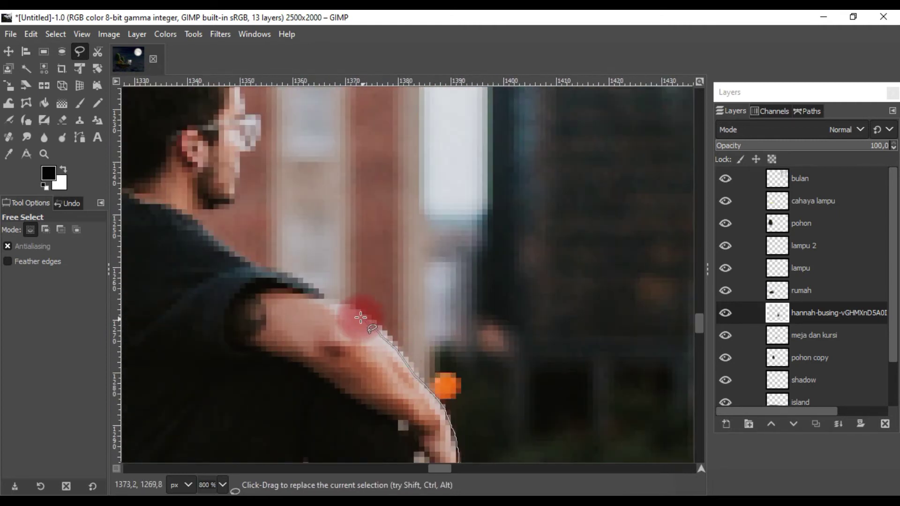
drag(226, 202, 245, 125)
Finish tracing around his face, head and back to close the selection.
ctrl+scroll(245, 124, up, 1)
scroll(245, 187, up, 3)
mouse_move(277, 314)
mouse_down()
mouse_move(277, 251)
mouse_move(435, 193)
mouse_up()
scroll(277, 252, left, 5)
mouse_move(327, 204)
mouse_down()
mouse_move(255, 442)
mouse_move(251, 359)
mouse_move(258, 372)
mouse_move(299, 362)
mouse_up()
scroll(255, 442, down, 3)
scroll(255, 442, left, 2)
ctrl+scroll(257, 372, down, 2)
drag(332, 437, 323, 447)
Copy and paste the selected man onto a new Pasted Layer.
right_click(419, 230)
mouse_move(447, 276)
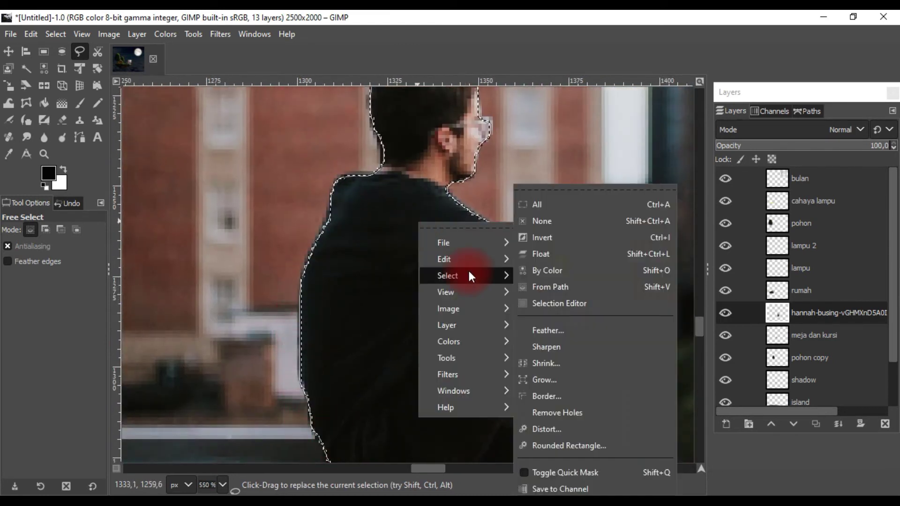
click(558, 155)
right_click(407, 240)
click(550, 194)
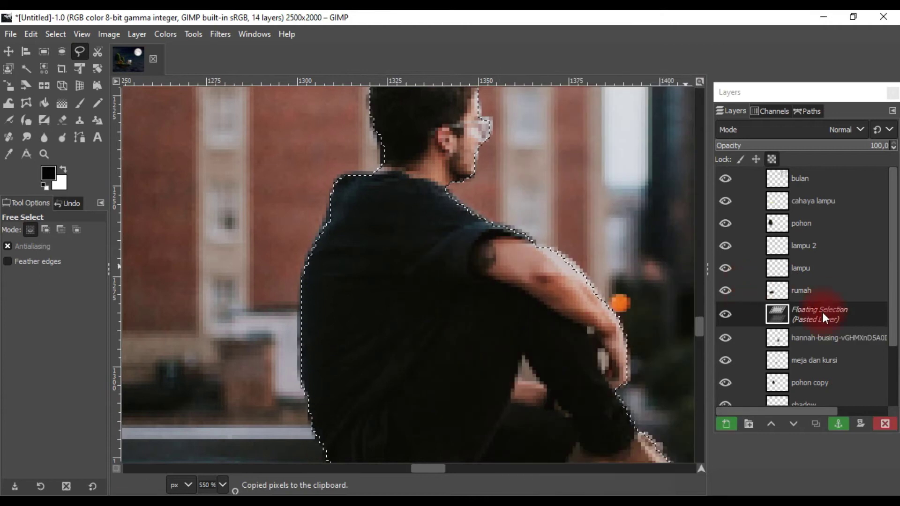
click(730, 421)
right_click(806, 334)
key(Escape)
right_click(811, 334)
Delete the original photo layer and move the pasted man onto the island.
click(734, 196)
ctrl+scroll(500, 233, down, 5)
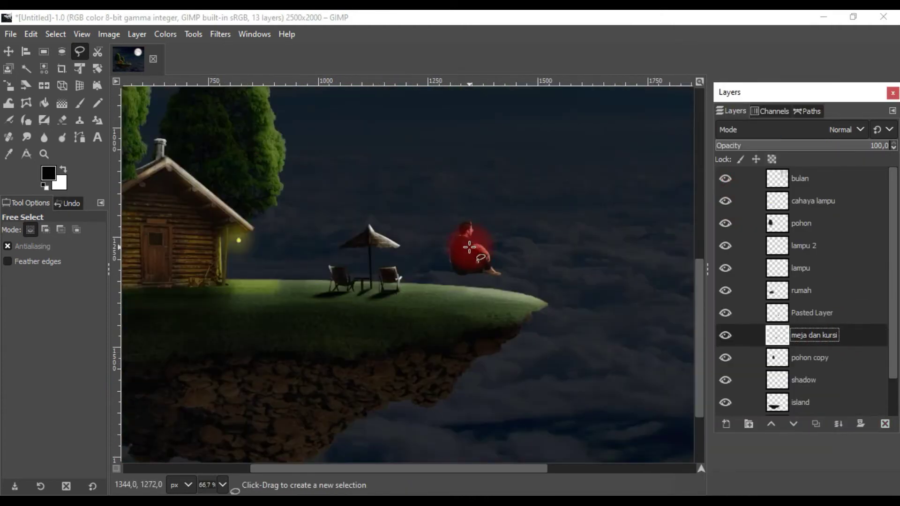
ctrl+scroll(473, 251, down, 4)
click(9, 52)
drag(489, 265, 490, 273)
ctrl+scroll(483, 265, up, 8)
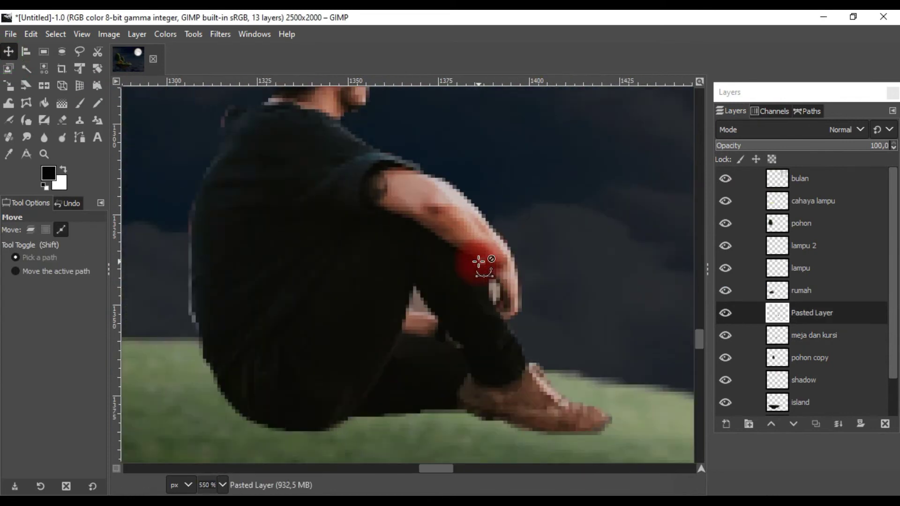
ctrl+scroll(458, 245, down, 5)
ctrl+scroll(465, 253, up, 1)
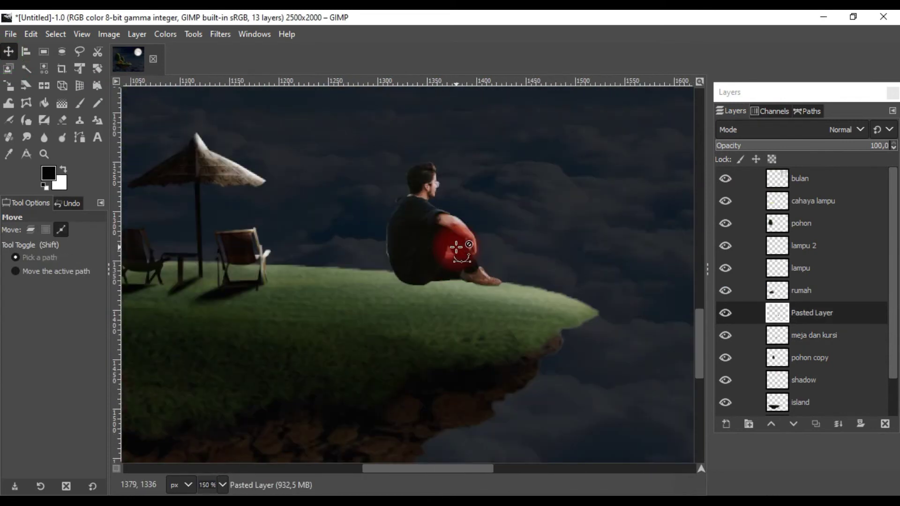
Scale the man down with Unified Transform and position him on the grassy edge.
click(78, 69)
click(413, 249)
drag(384, 154, 441, 221)
ctrl+scroll(487, 269, up, 3)
drag(468, 267, 466, 267)
drag(368, 148, 354, 140)
ctrl+scroll(480, 231, down, 5)
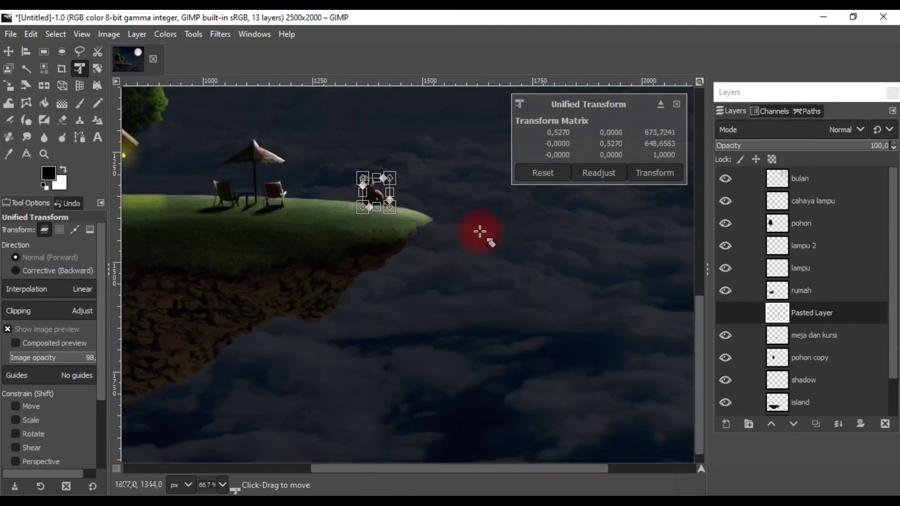
ctrl+scroll(357, 177, up, 4)
ctrl+scroll(402, 153, up, 2)
ctrl+scroll(443, 215, up, 1)
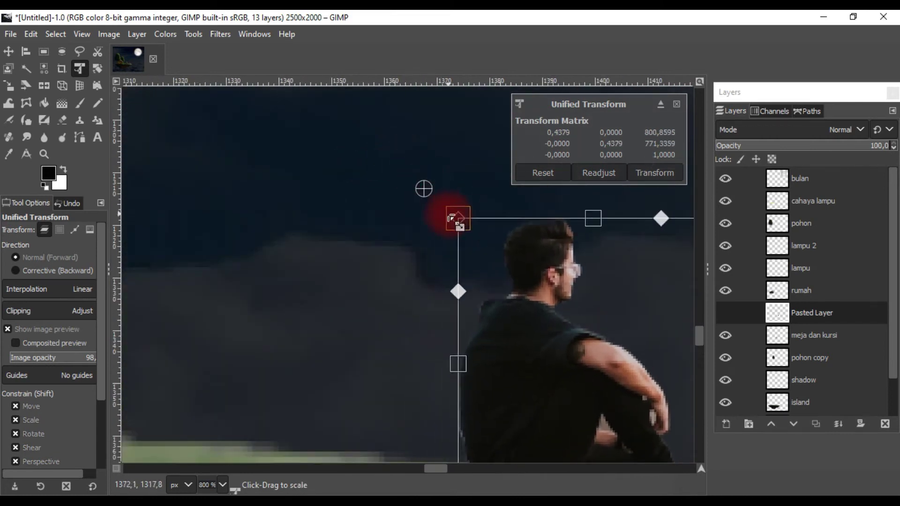
ctrl+scroll(625, 187, down, 7)
ctrl+scroll(547, 257, up, 3)
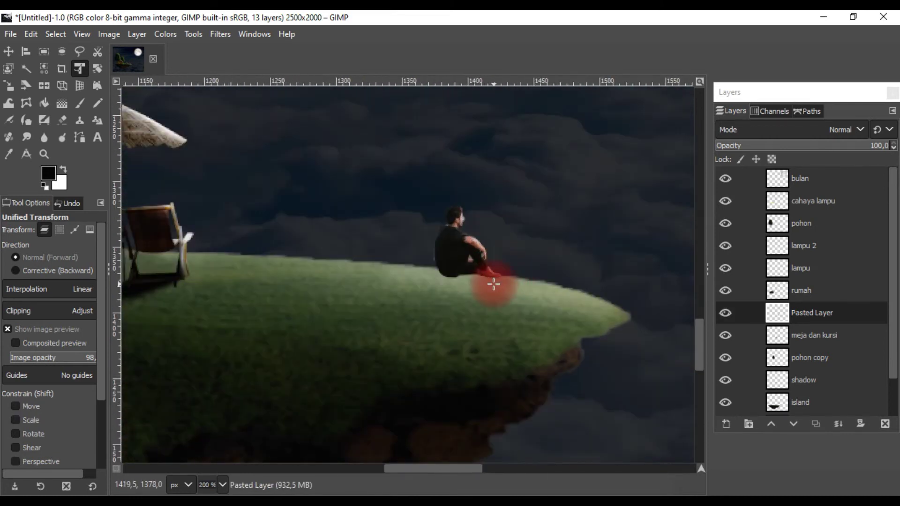
Darken the grass where the man sits to match the night lighting.
click(48, 134)
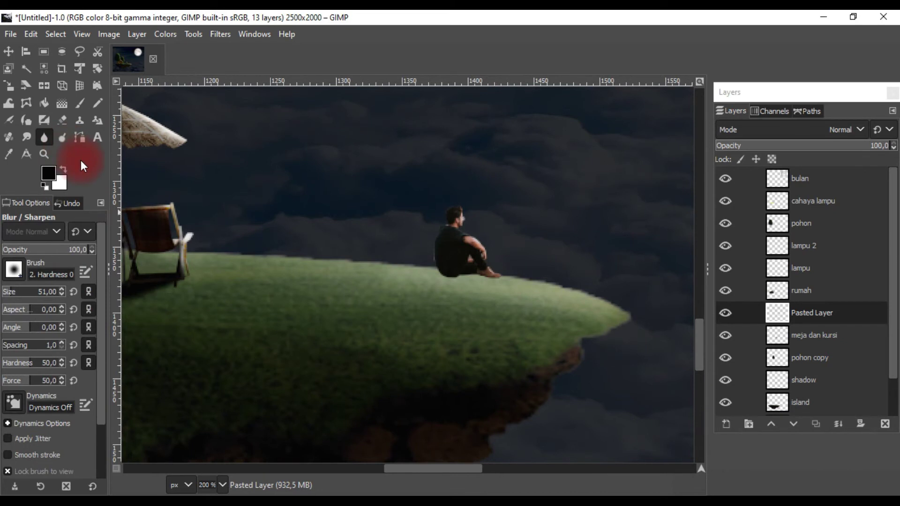
click(435, 274)
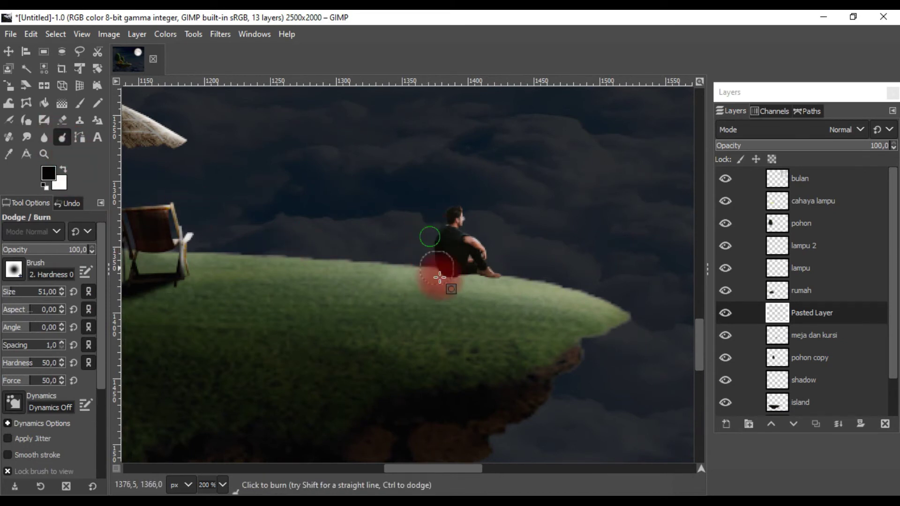
scroll(439, 292, up, 2)
scroll(446, 294, down, 3)
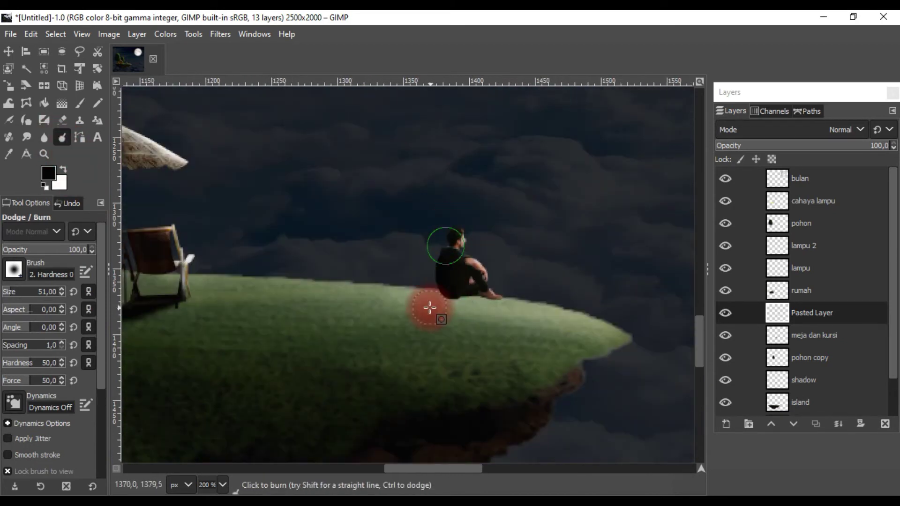
scroll(469, 301, up, 2)
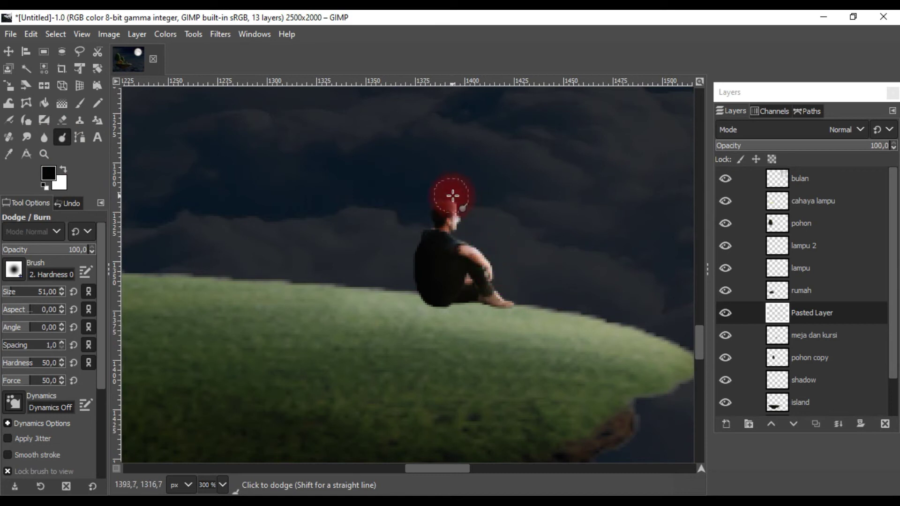
Draw a closed elliptical path under the seated man.
key(b)
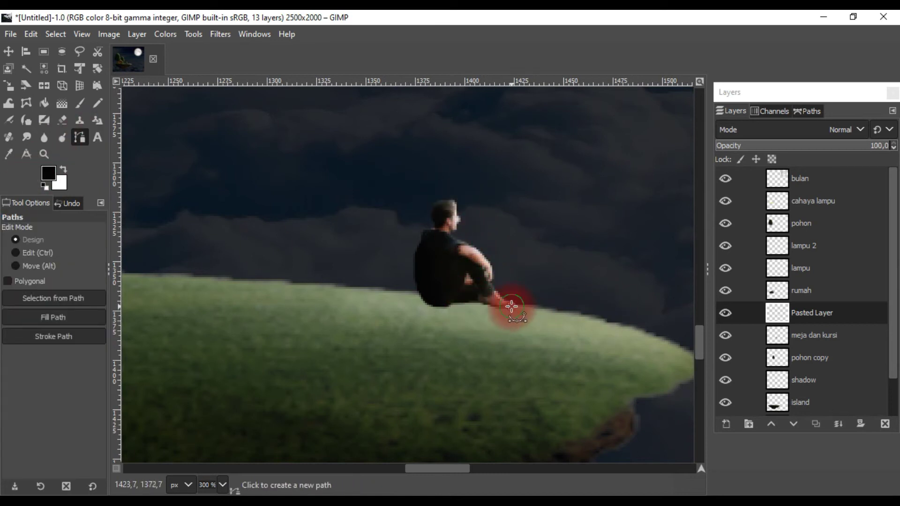
click(511, 307)
drag(309, 326, 347, 334)
click(417, 290)
click(511, 307)
Rename the man's layer to orang, add a 'shadow orang' layer, and flatten the ellipse.
double_click(818, 317)
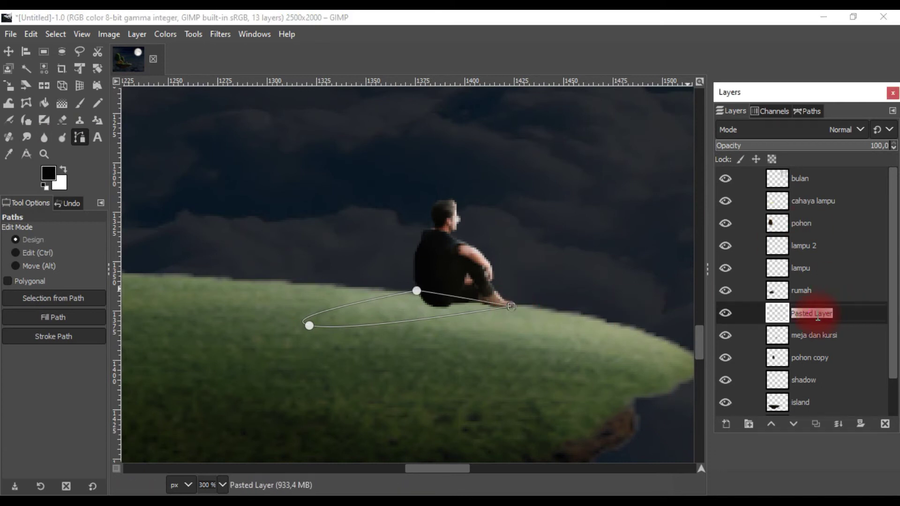
text(orang)
key(shift+ctrl+n)
text(s a)
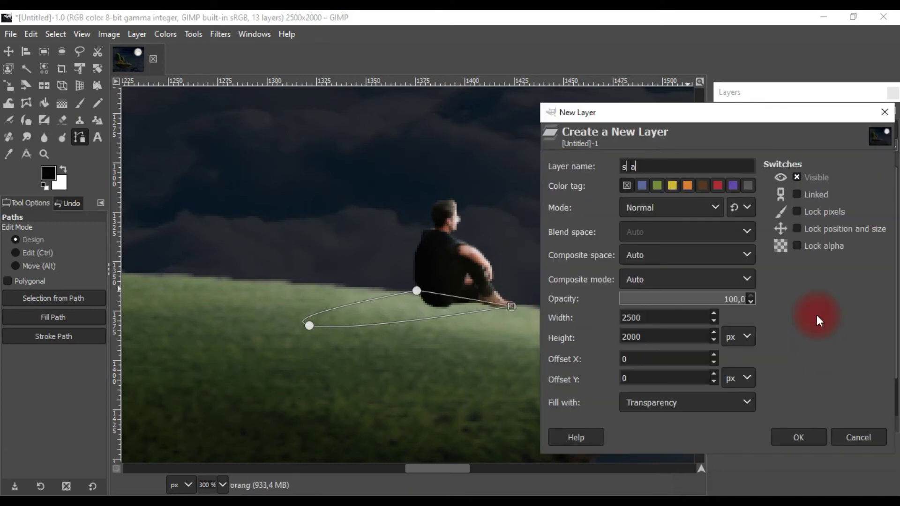
text(orang)
key(Return)
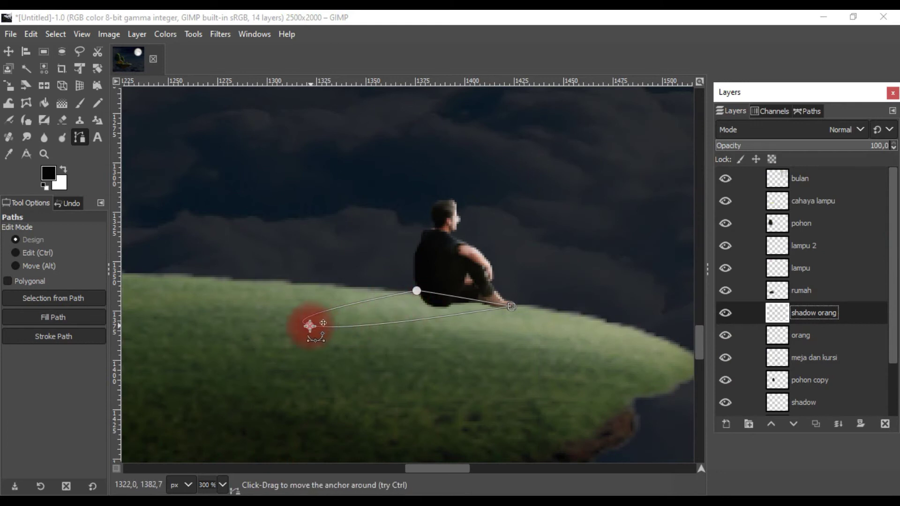
drag(310, 325, 305, 311)
key(1)
key(2)
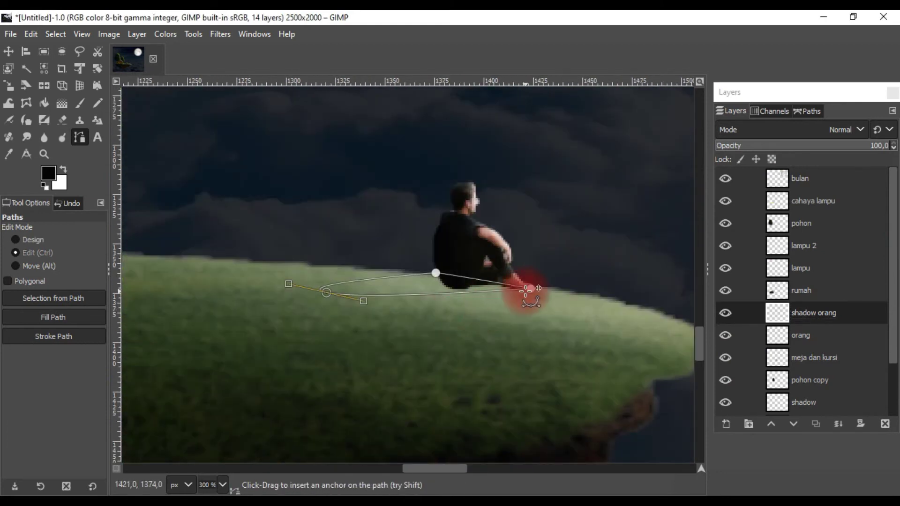
key(3)
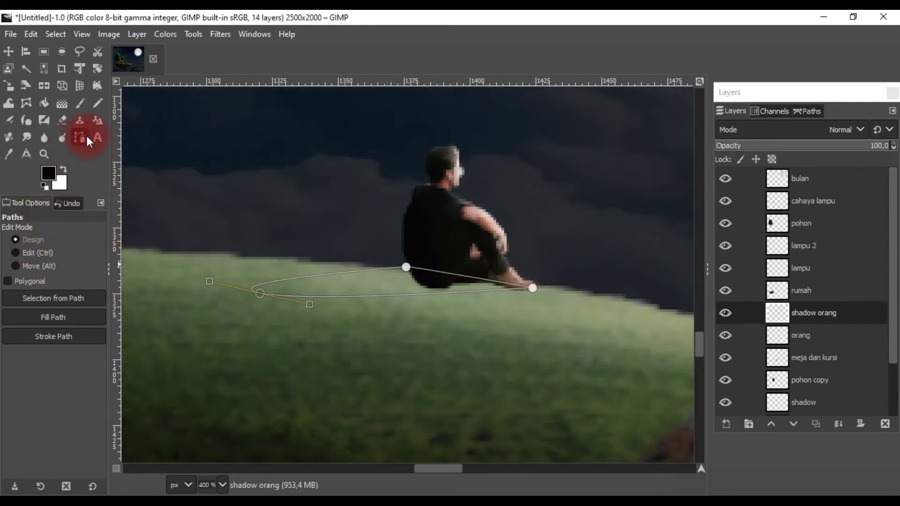
Fill the elliptical shadow path with black.
click(51, 307)
click(143, 374)
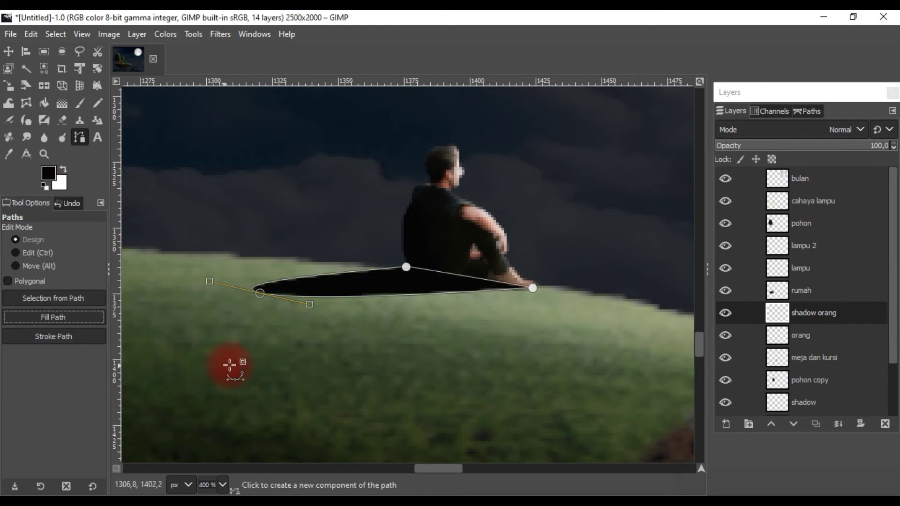
click(10, 54)
click(328, 283)
click(45, 135)
click(221, 293)
Blur the edge of the seated man's shadow with Blur/Sharpen.
key(2)
click(244, 304)
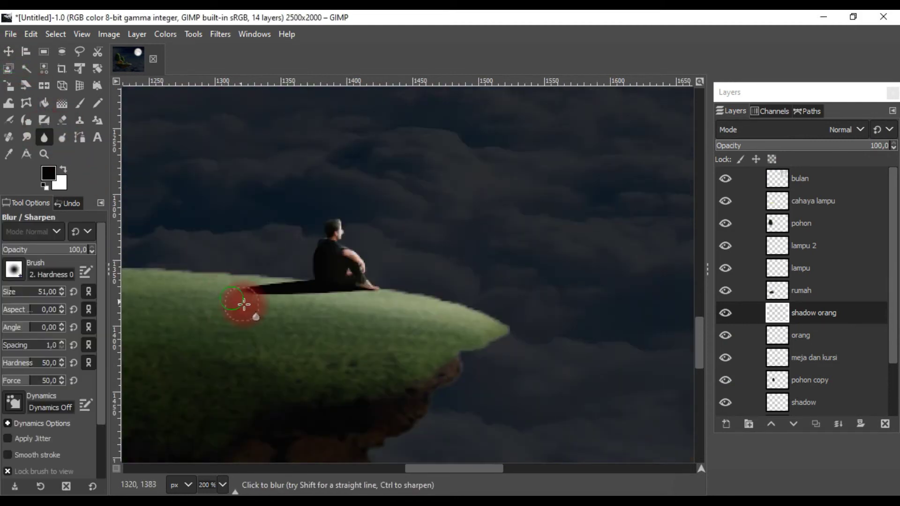
key(3)
drag(410, 293, 267, 288)
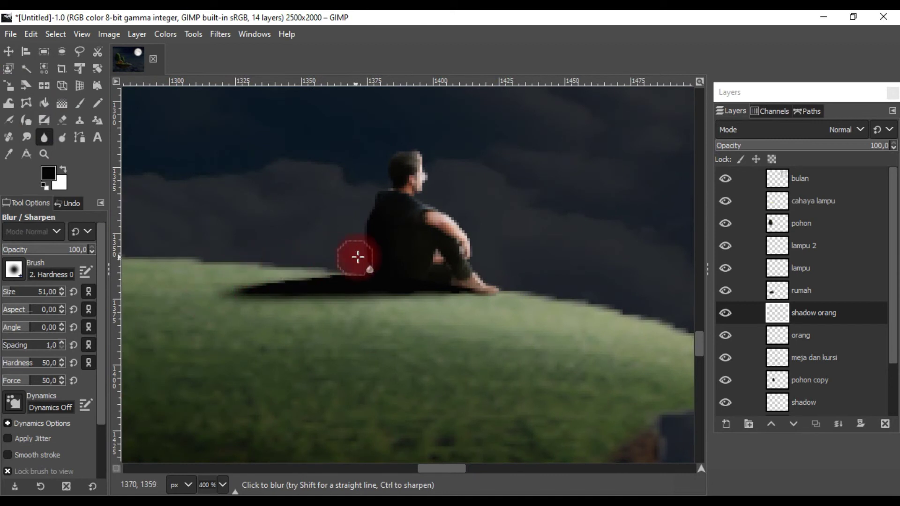
ctrl+scroll(274, 297, down, 4)
ctrl+scroll(469, 302, down, 3)
ctrl+scroll(525, 308, down, 1)
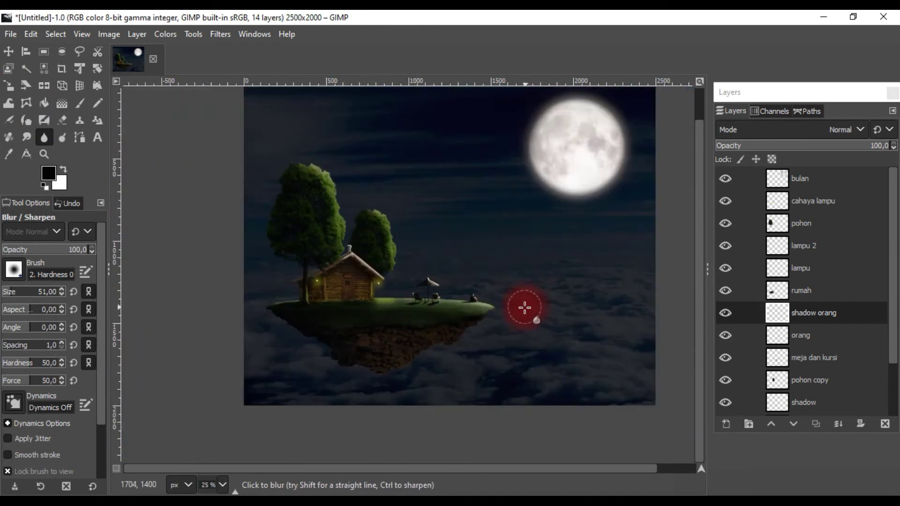
ctrl+scroll(524, 308, up, 1)
ctrl+scroll(515, 308, up, 2)
ctrl+scroll(476, 306, up, 6)
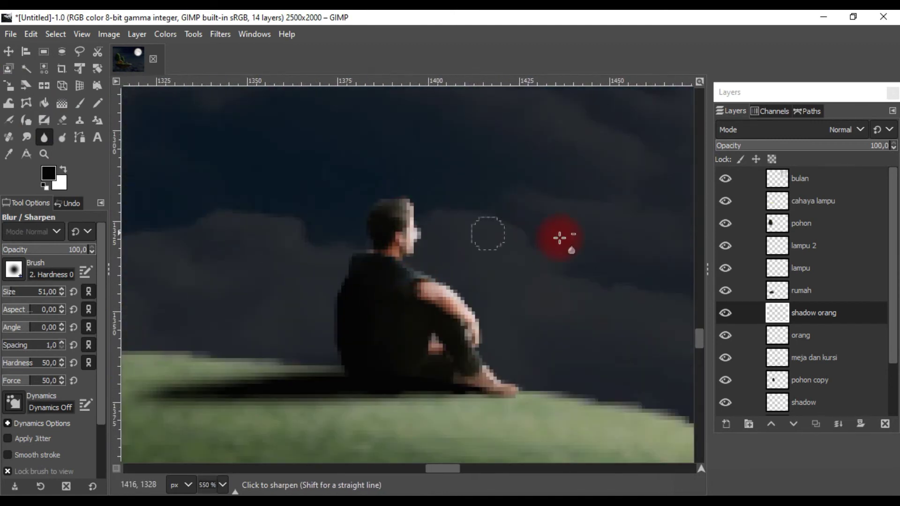
On the orang layer, sharpen the man's head and neck, then burn his head and back.
key(Page_Down)
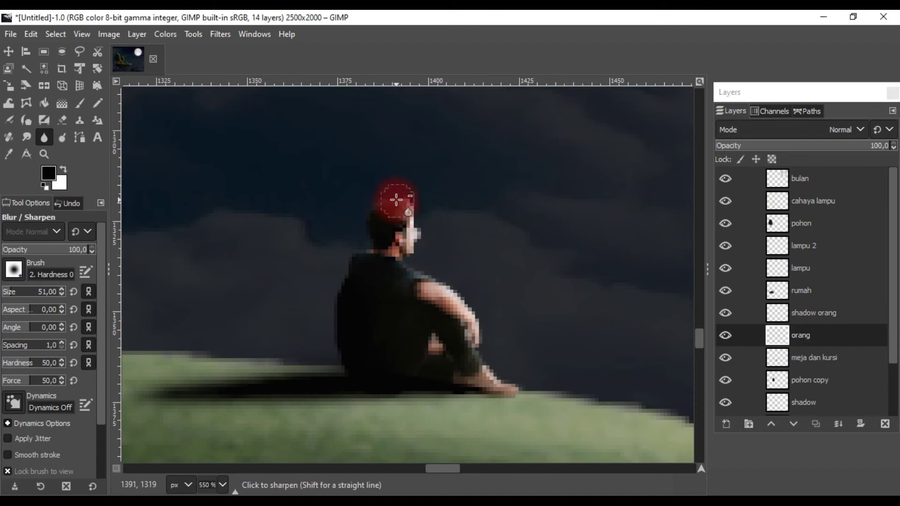
drag(394, 225, 405, 260)
click(62, 137)
drag(396, 191, 411, 297)
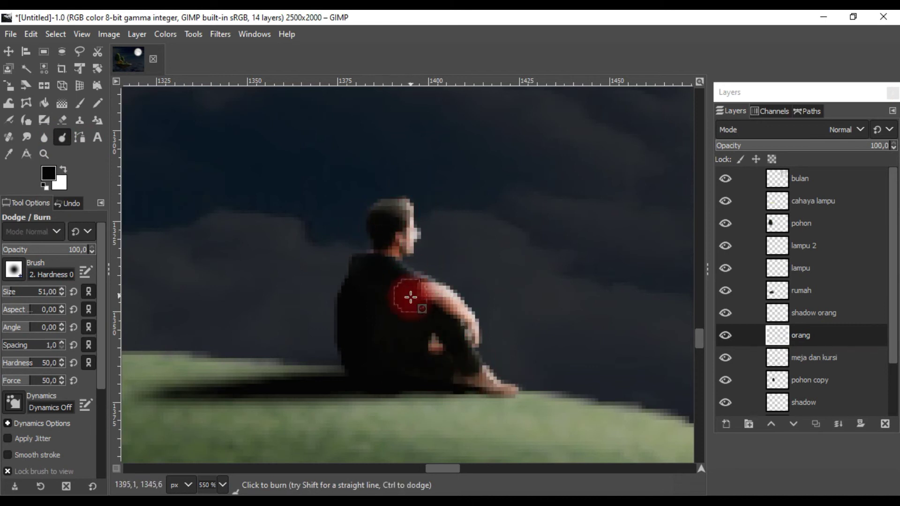
Drag the ship-and-cat photo from the floating island folder into GIMP.
ctrl+scroll(410, 310, down, 2)
ctrl+scroll(346, 288, down, 2)
ctrl+scroll(346, 288, down, 1)
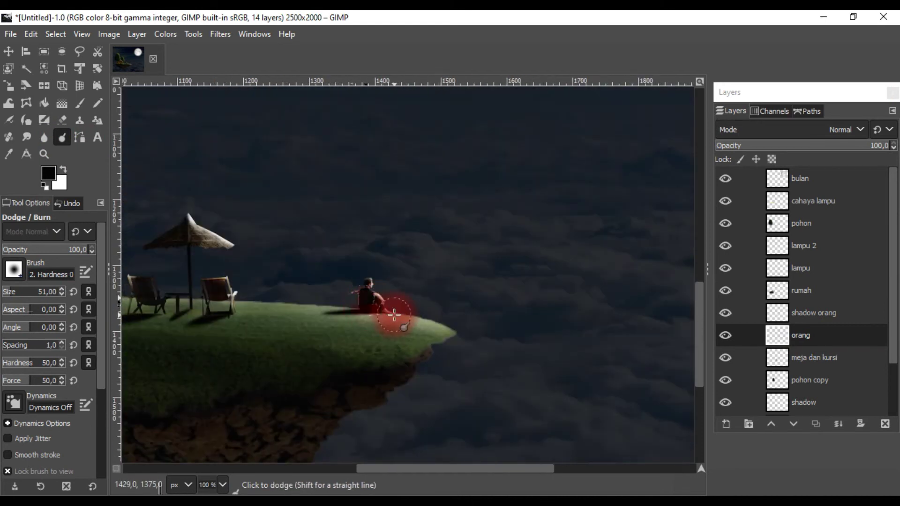
ctrl+scroll(395, 315, down, 2)
ctrl+scroll(434, 316, down, 1)
ctrl+scroll(460, 313, down, 1)
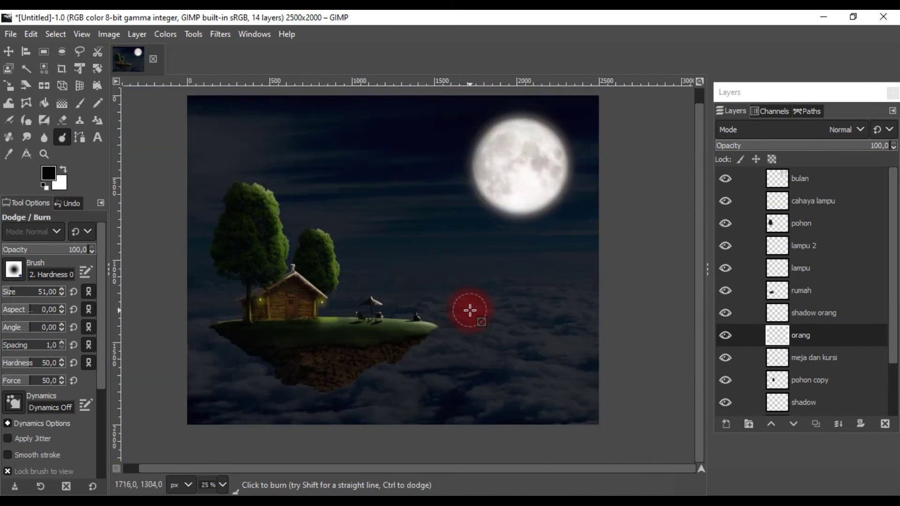
scroll(437, 266, right, 1)
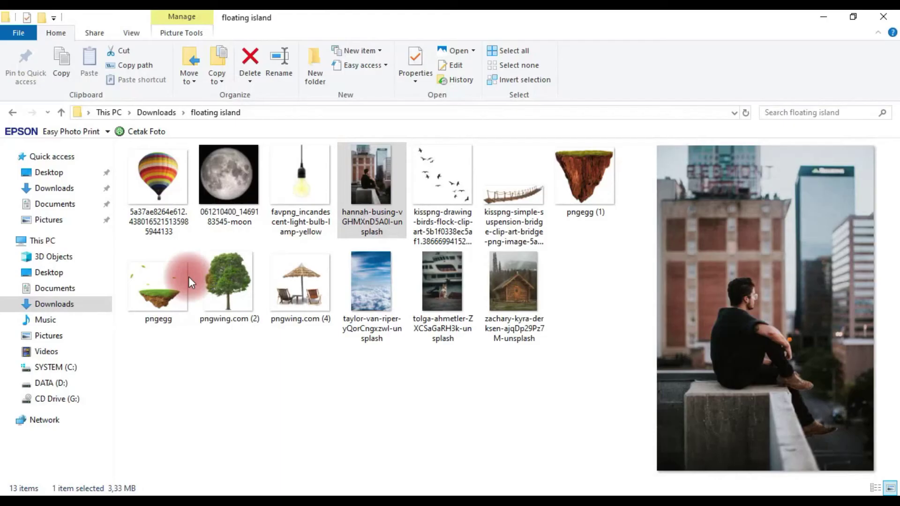
click(447, 302)
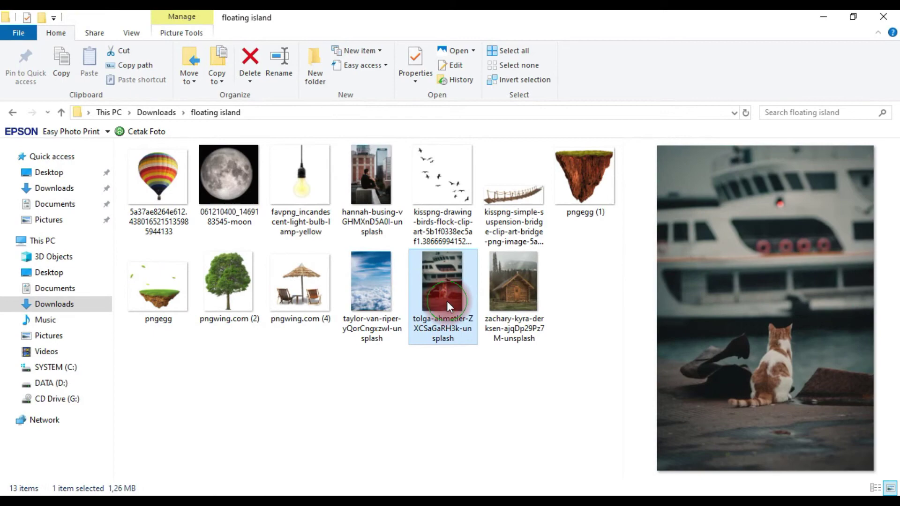
drag(458, 306, 387, 323)
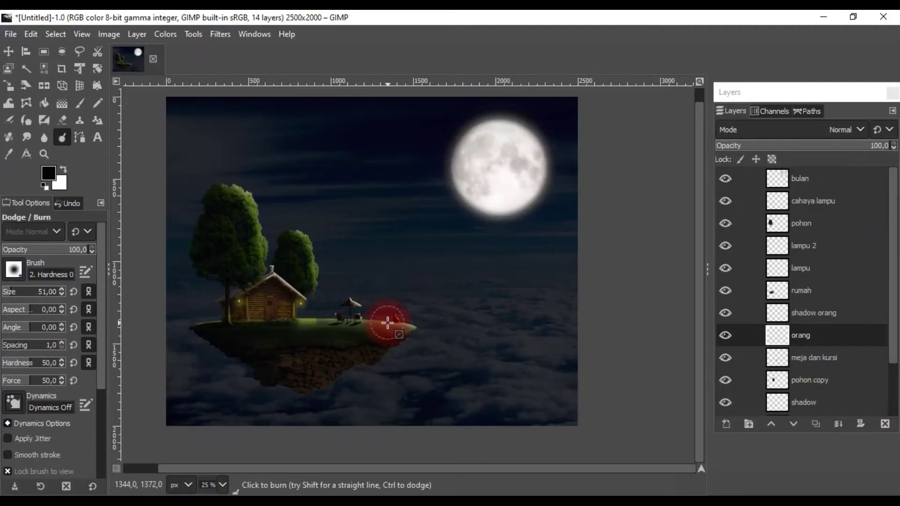
Move the ship-and-cat photo layer up and scale it down small with Unified Transform.
key(minus)
click(9, 51)
drag(466, 288, 465, 268)
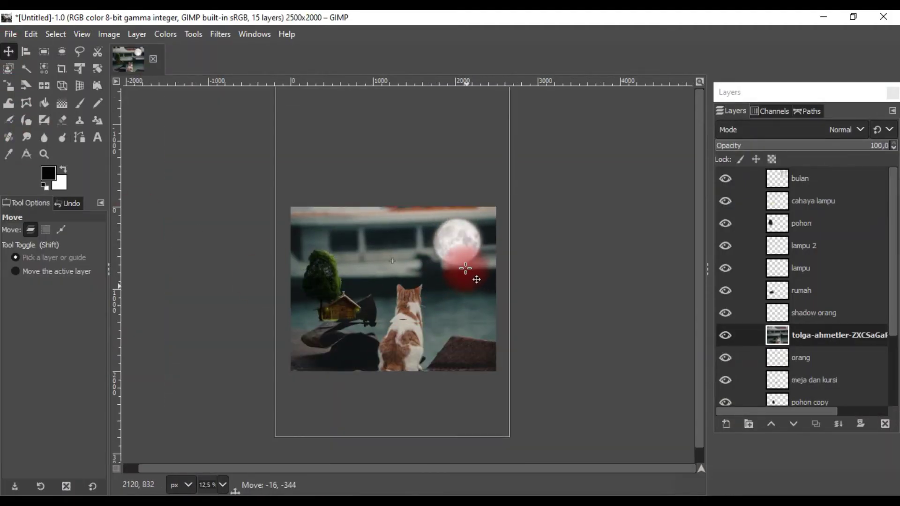
key(shift+t)
click(331, 195)
mouse_move(305, 402)
mouse_down()
mouse_move(452, 252)
mouse_move(372, 311)
mouse_move(322, 177)
mouse_move(398, 296)
mouse_up()
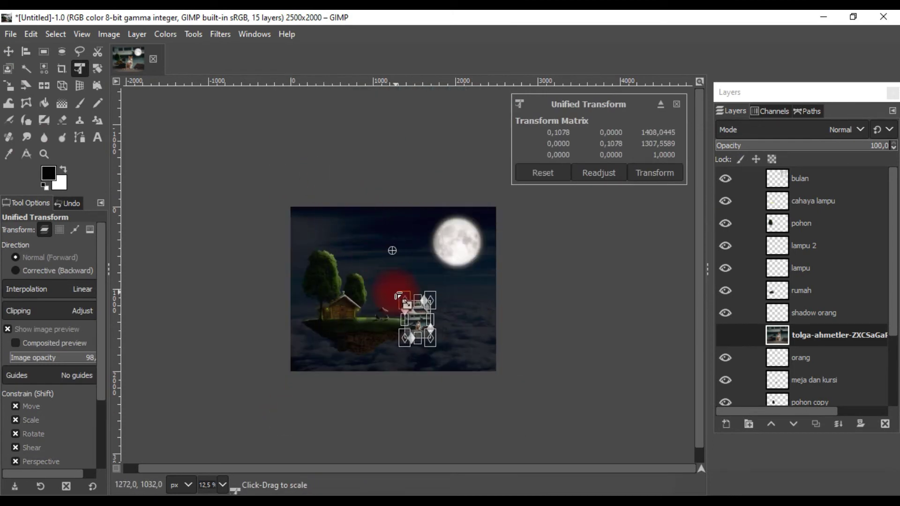
key(2)
key(Return)
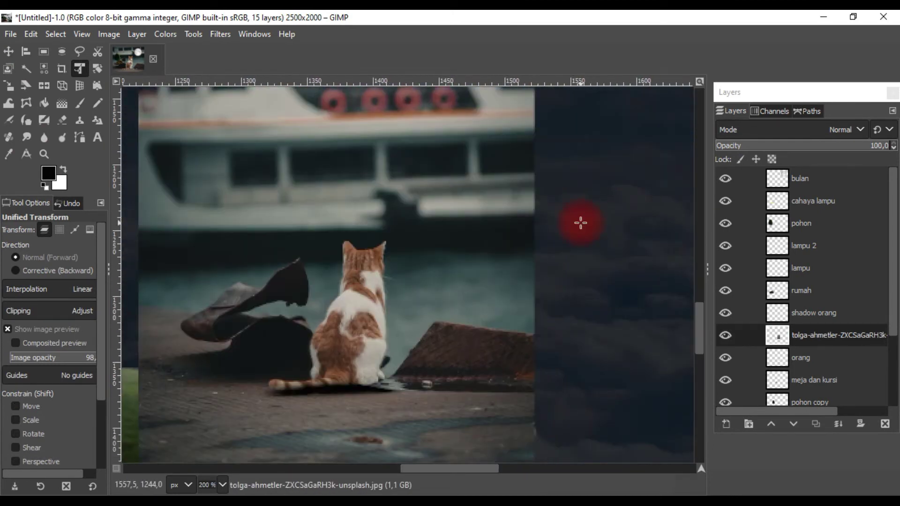
Raise the ship-and-cat photo layer two places in the stack and rename it.
key(f)
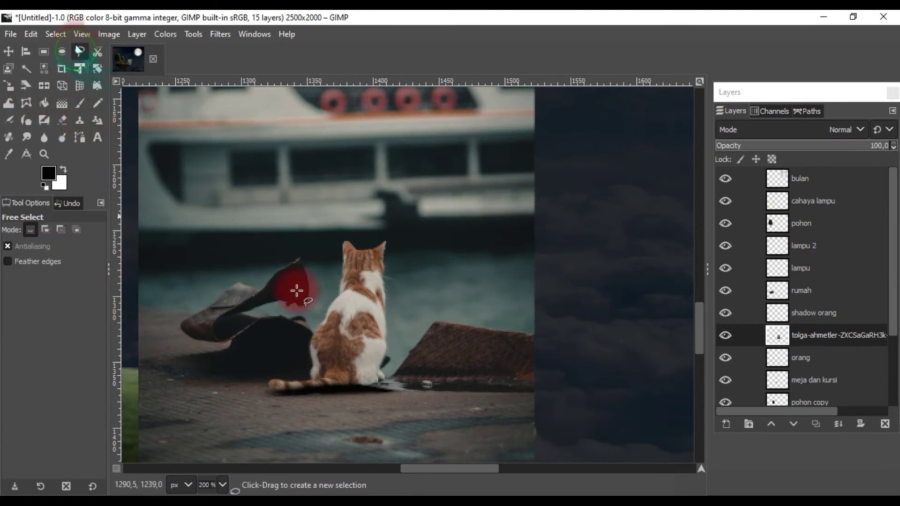
key(3)
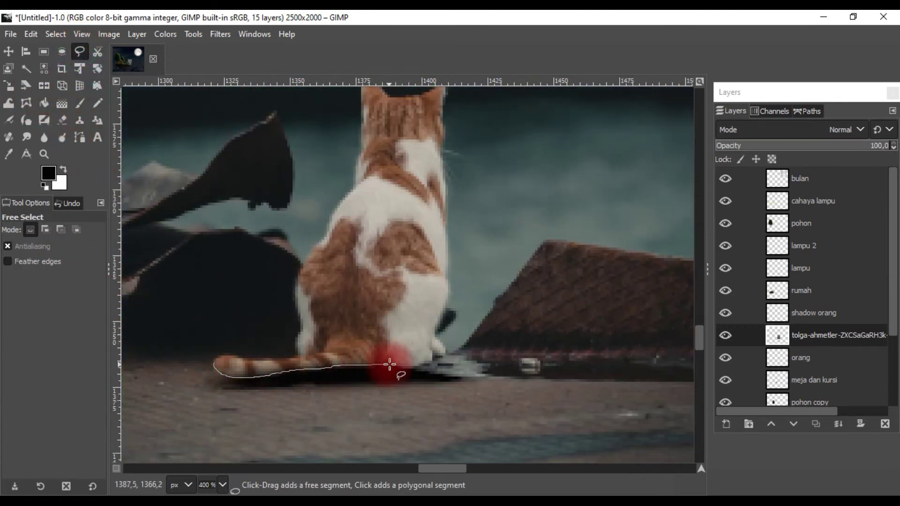
click(750, 337)
click(771, 424)
click(771, 425)
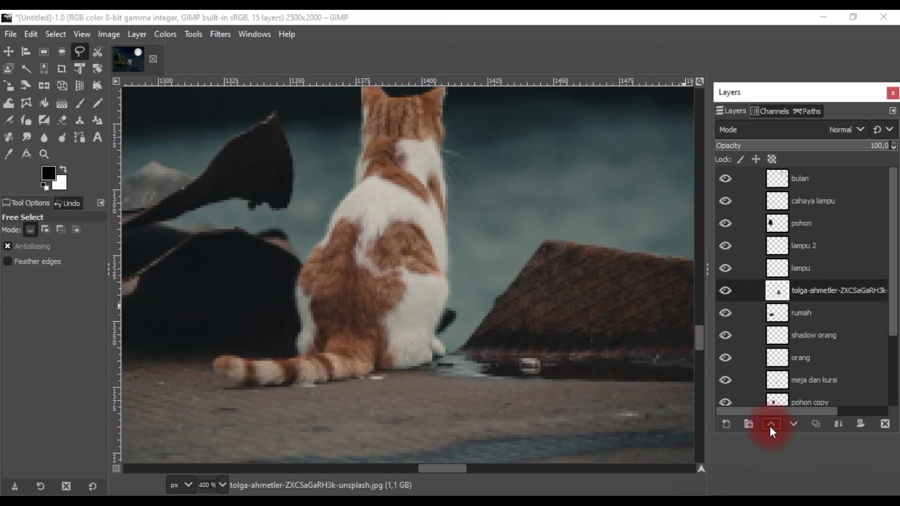
click(771, 425)
click(771, 424)
double_click(818, 201)
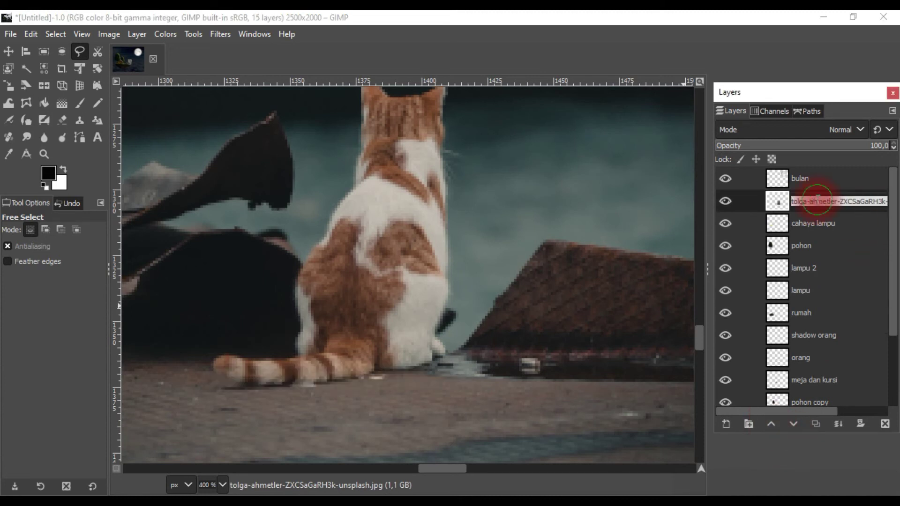
text(g)
key(Return)
Trace a closed Free Select outline around the cat, including its tail.
scroll(211, 371, up, 1)
mouse_move(219, 365)
mouse_down()
mouse_move(281, 389)
mouse_move(508, 358)
mouse_up()
drag(521, 309, 538, 170)
scroll(542, 287, up, 3)
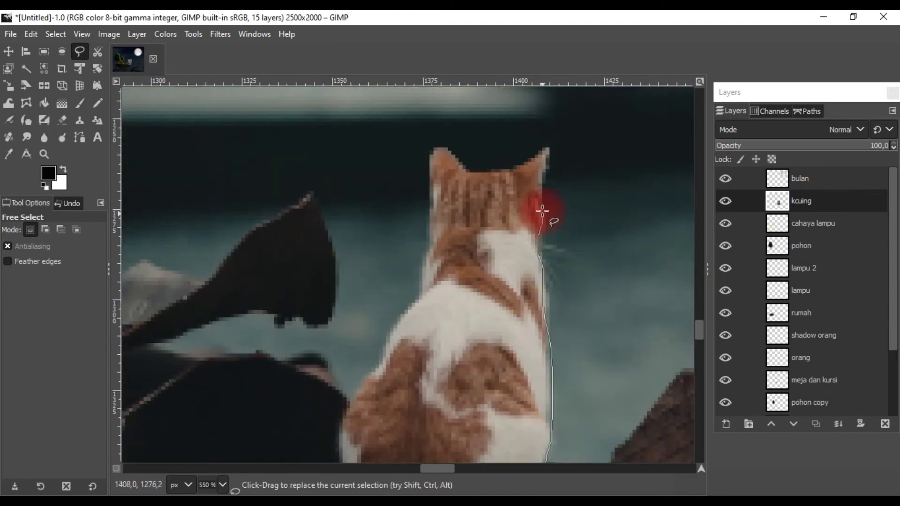
mouse_move(432, 190)
mouse_down()
mouse_move(428, 268)
mouse_move(350, 428)
mouse_up()
scroll(350, 428, down, 3)
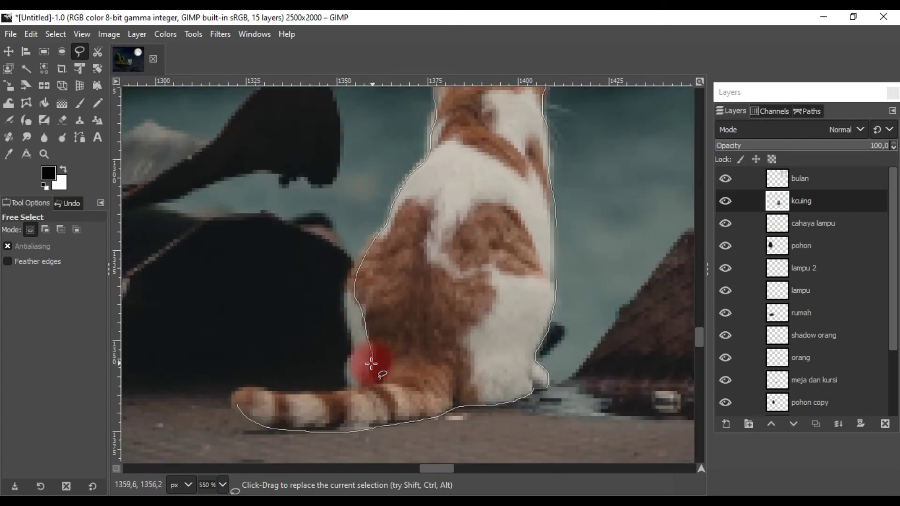
click(243, 387)
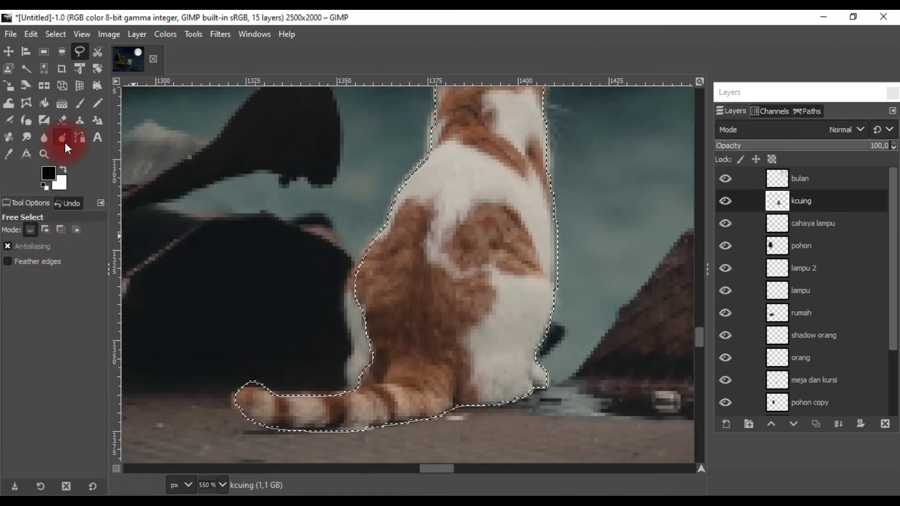
Copy the selected cat, paste it as a new layer, and delete the original photo layer.
right_click(486, 235)
click(619, 171)
right_click(498, 187)
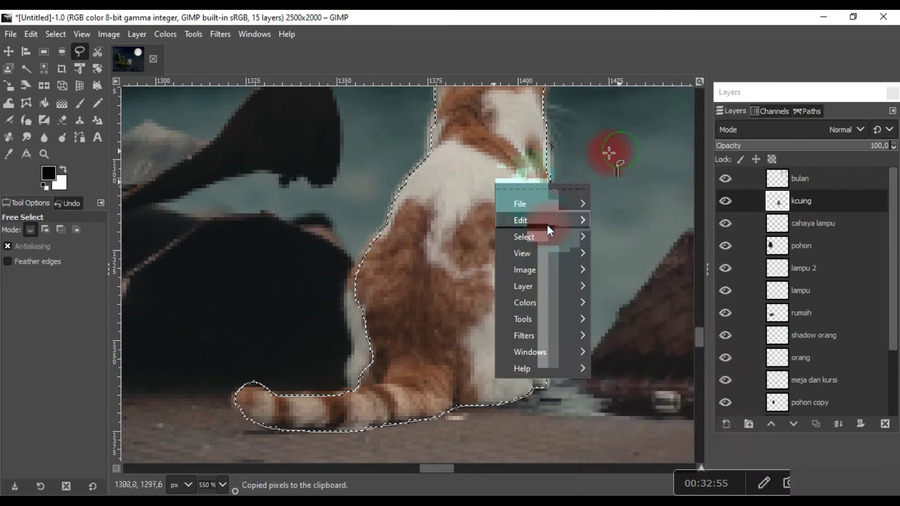
click(610, 187)
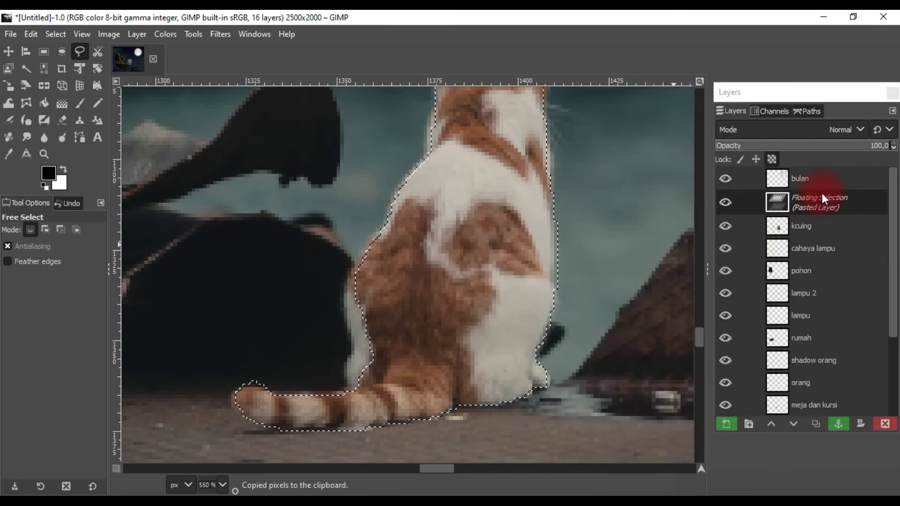
click(727, 424)
click(816, 229)
right_click(816, 229)
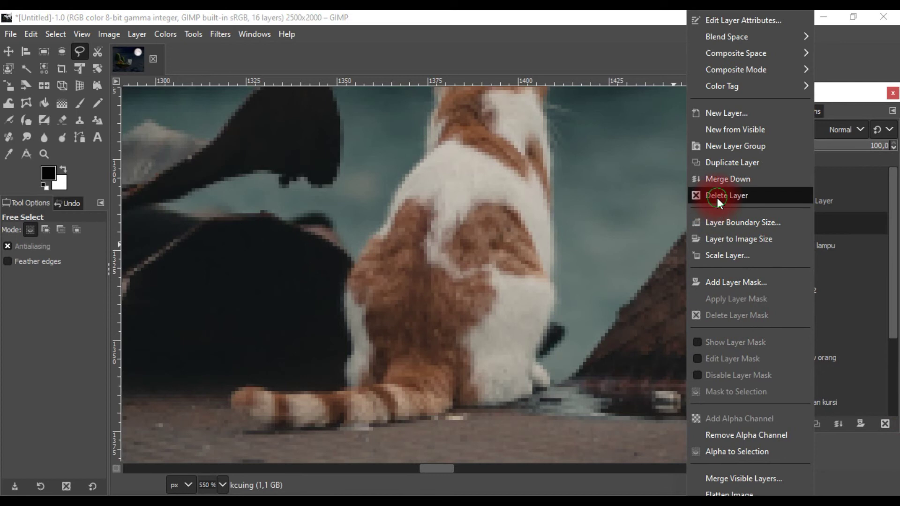
click(718, 198)
Name the pasted cat layer 'kucing', correcting the 'kcuing' typo.
double_click(814, 199)
text(kcuing)
key(Return)
double_click(802, 200)
text(kucing)
key(Return)
scroll(471, 261, down, 5)
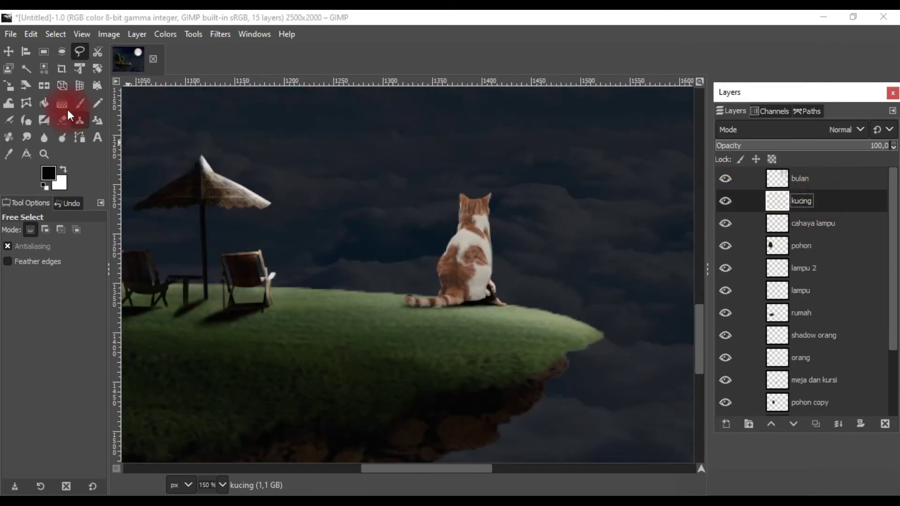
Scale the kucing cat to about 20% and set it beside the seated man.
key(m)
drag(459, 258, 521, 279)
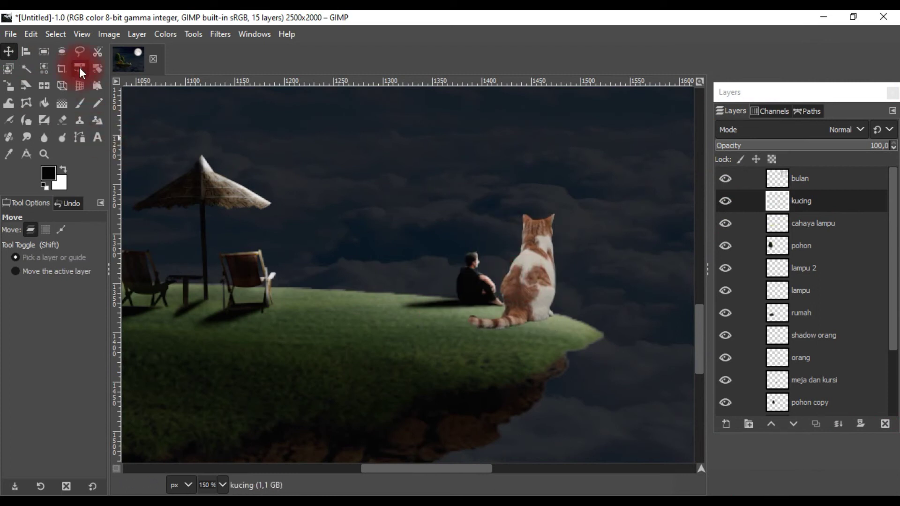
click(81, 69)
click(556, 245)
drag(567, 207, 509, 295)
scroll(490, 315, up, 3)
drag(468, 341, 550, 293)
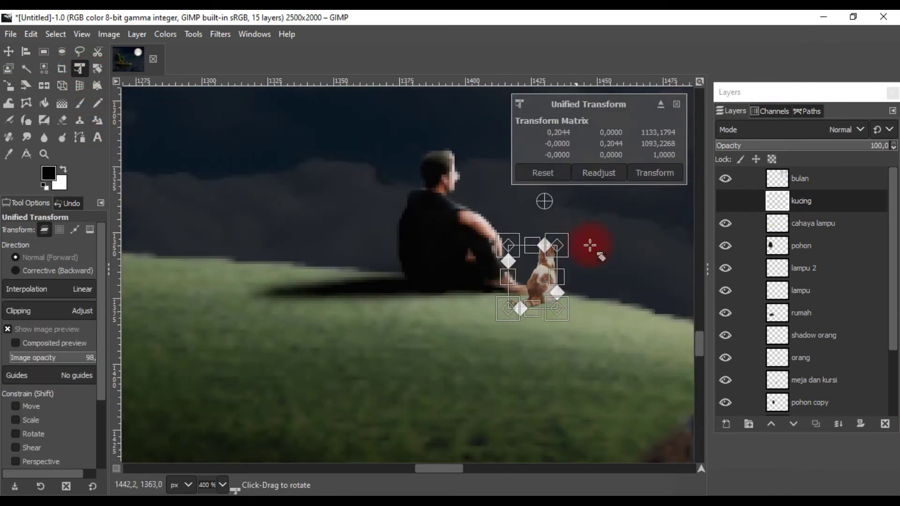
key(Return)
click(80, 138)
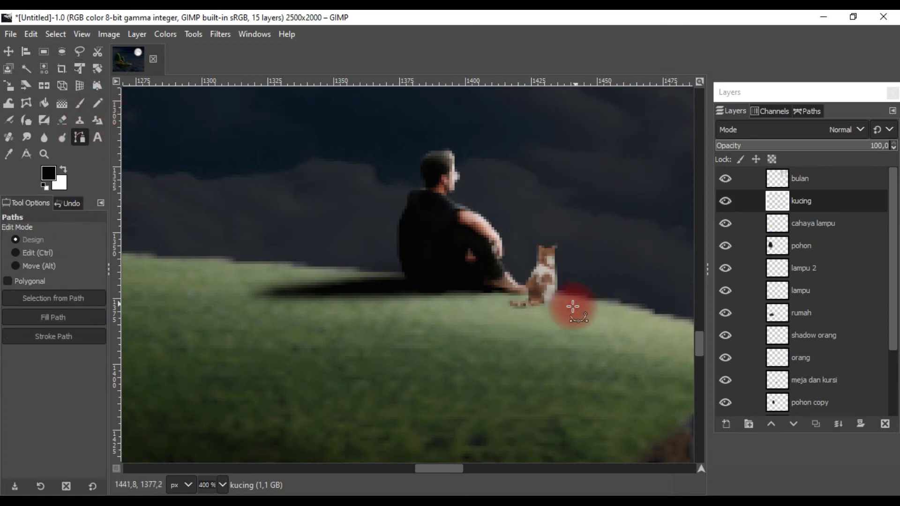
Draw a closed path for the cat's shadow from its base out onto the grass.
scroll(573, 306, up, 1)
click(551, 294)
drag(419, 329, 372, 320)
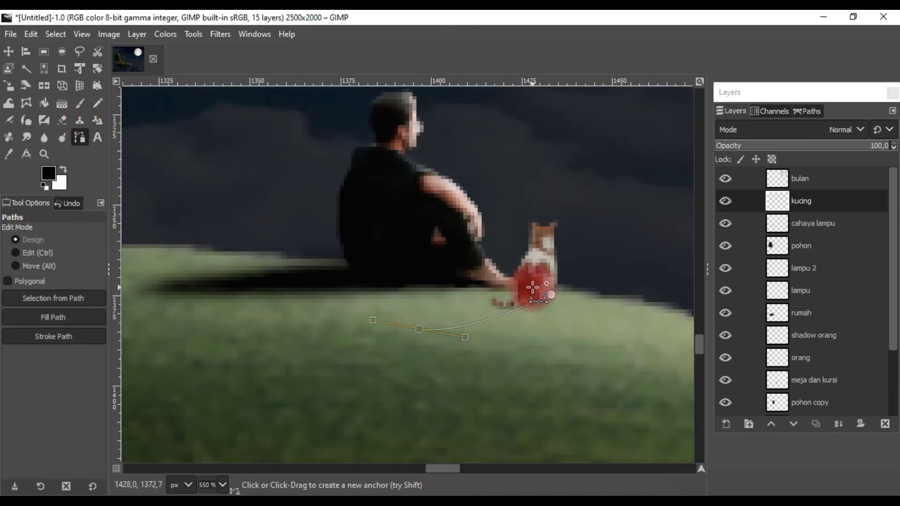
click(521, 291)
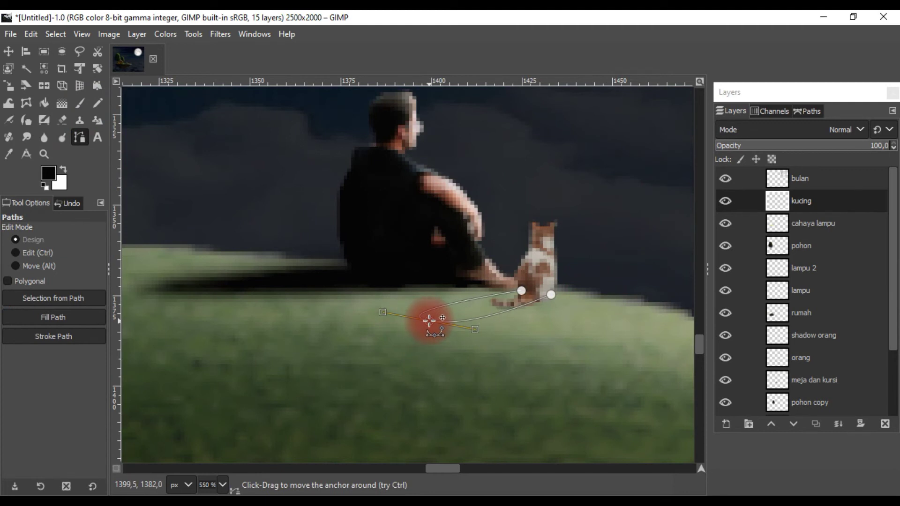
ctrl+click(552, 295)
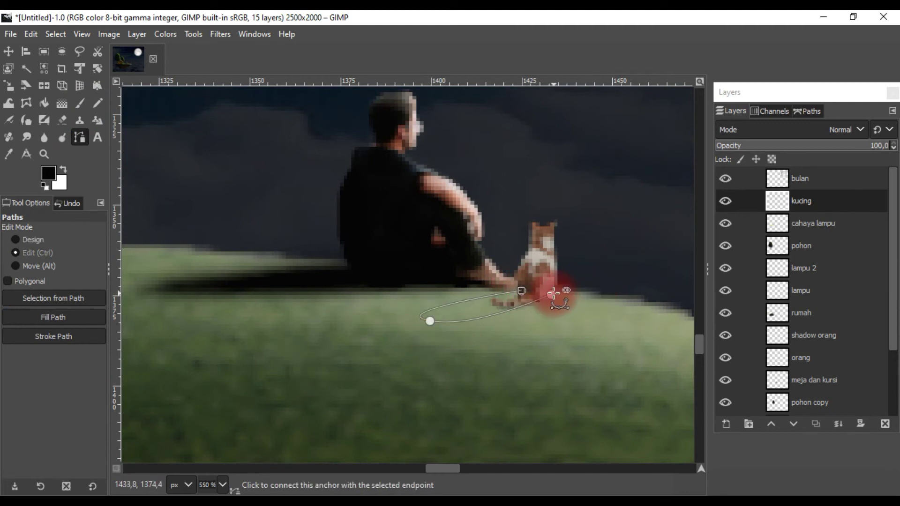
Add a new layer named 'shadow kucing'.
click(815, 223)
key(ctrl+shift+n)
text(sh)
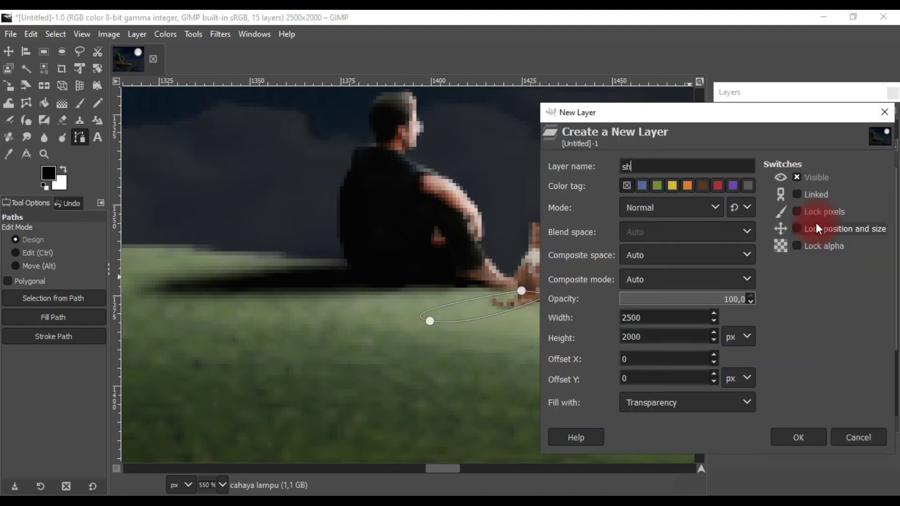
text(adow kucing)
key(Return)
Reshape the shadow curve and fill the path with black.
mouse_move(517, 327)
mouse_down()
mouse_move(427, 313)
mouse_move(454, 313)
mouse_move(445, 314)
mouse_up()
click(82, 317)
click(161, 382)
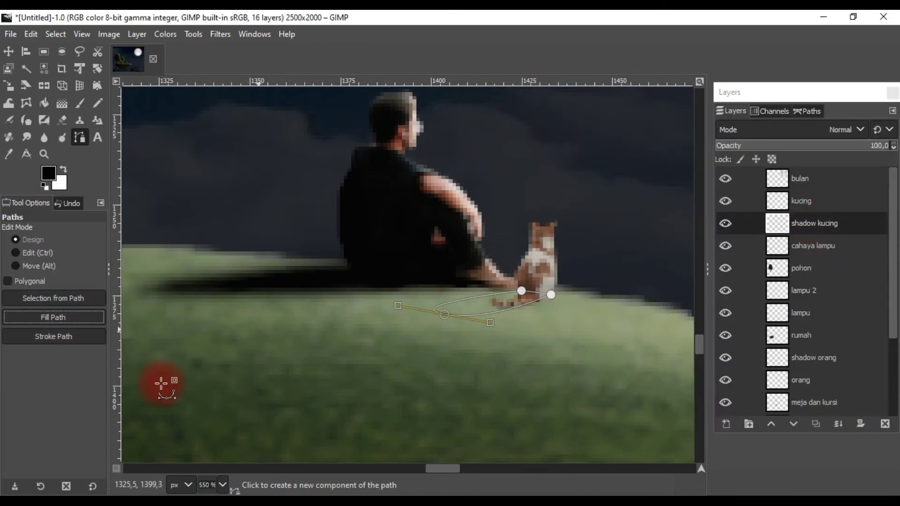
click(43, 139)
scroll(413, 307, down, 2)
click(8, 51)
scroll(400, 304, up, 2)
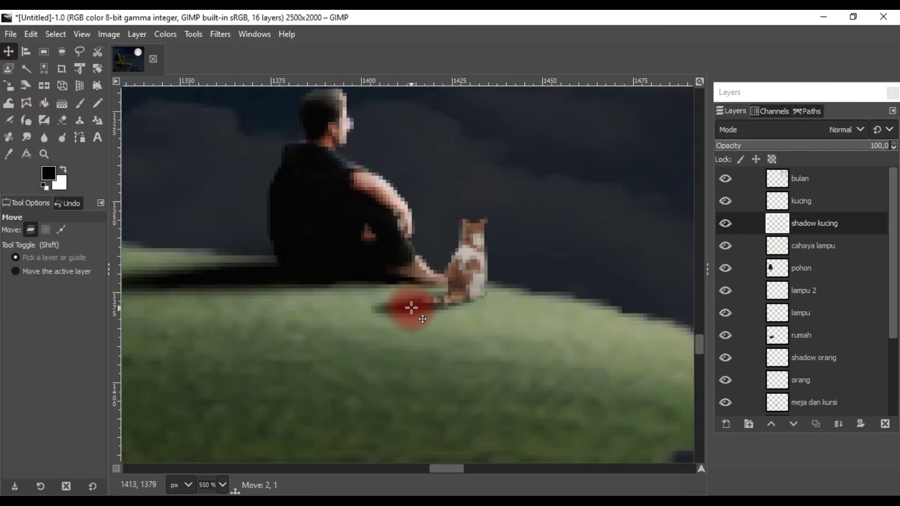
Burn the cat's head, body and lower body on the kucing layer with Dodge/Burn.
click(825, 206)
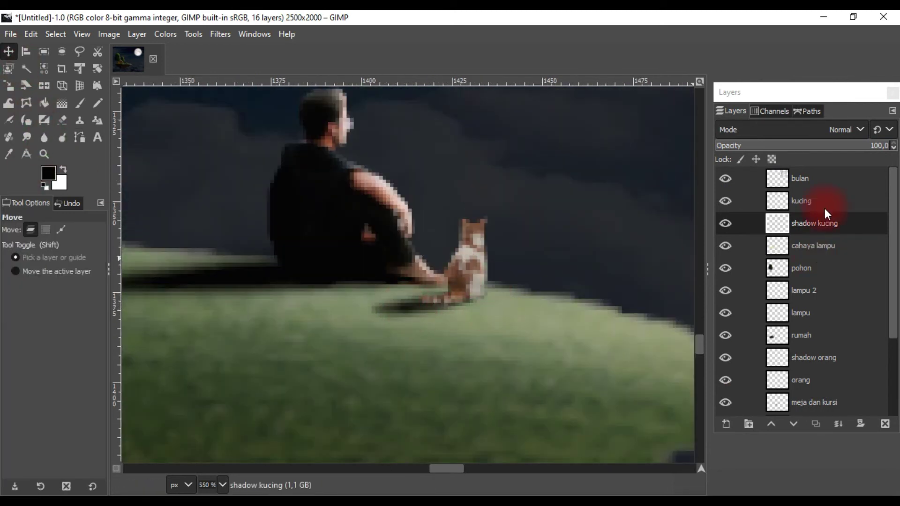
click(61, 137)
drag(412, 297, 452, 267)
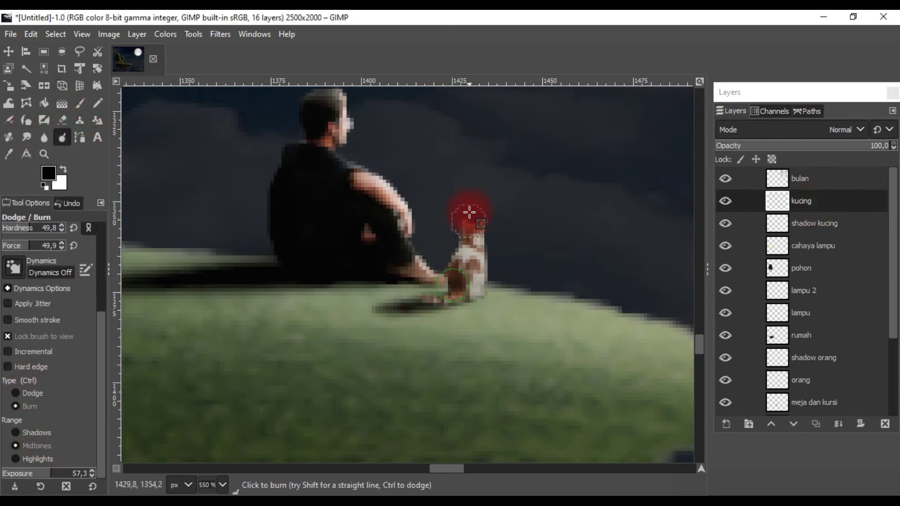
scroll(451, 268, up, 2)
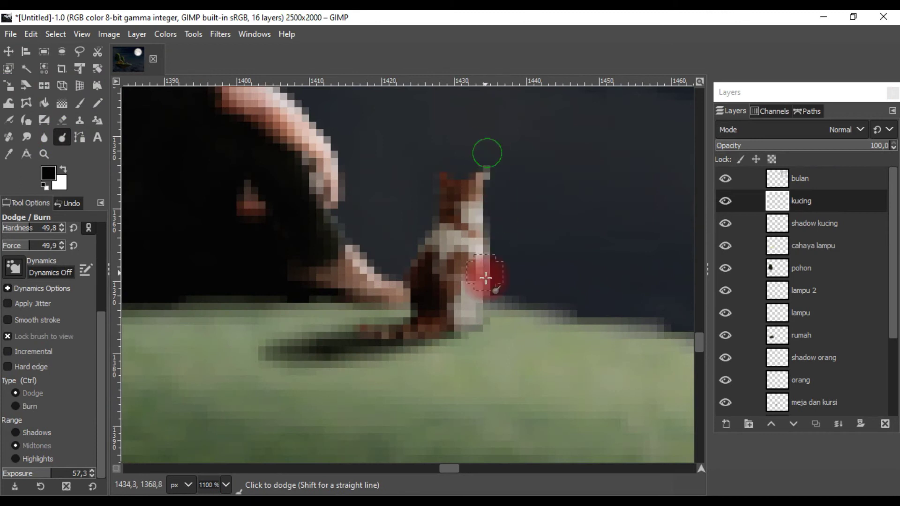
mouse_move(488, 250)
mouse_down()
mouse_move(462, 191)
mouse_move(453, 213)
mouse_up()
click(435, 324)
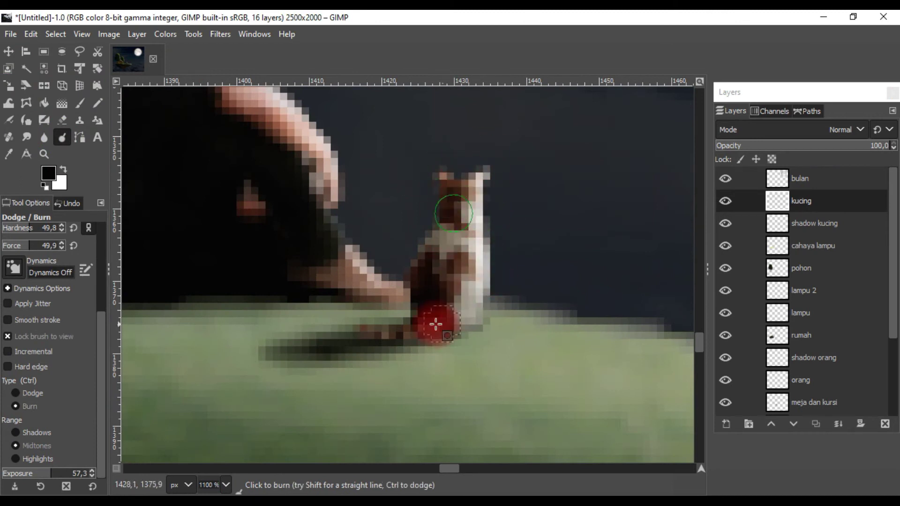
drag(414, 324, 483, 191)
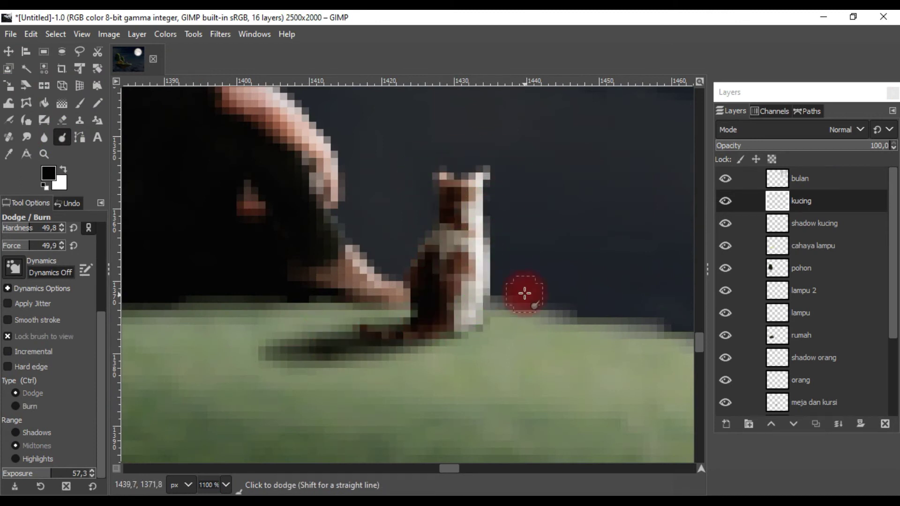
scroll(525, 294, down, 5)
scroll(384, 346, up, 2)
scroll(416, 323, up, 2)
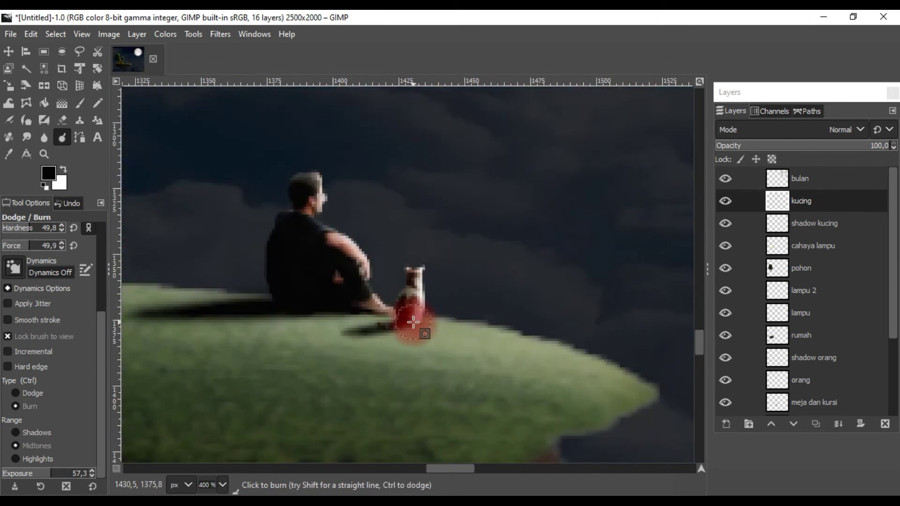
scroll(410, 269, down, 4)
scroll(484, 281, down, 3)
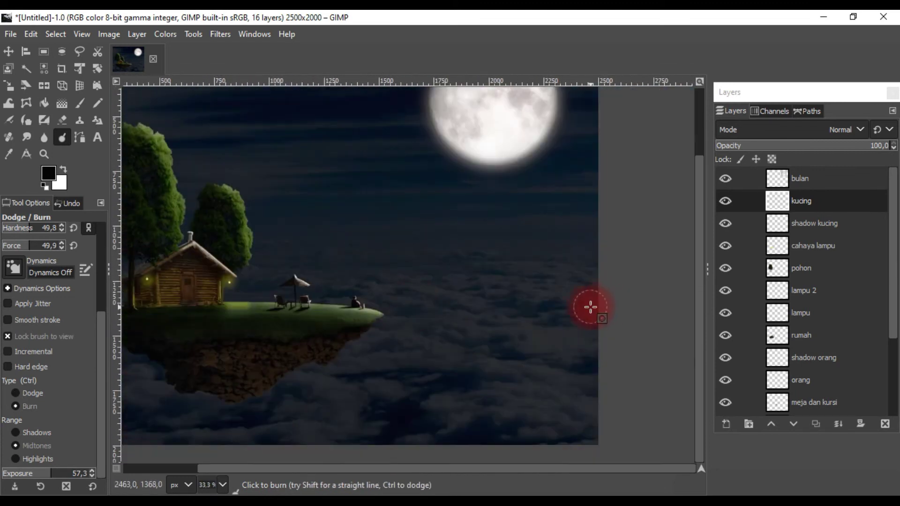
scroll(472, 348, down, 1)
scroll(539, 348, up, 1)
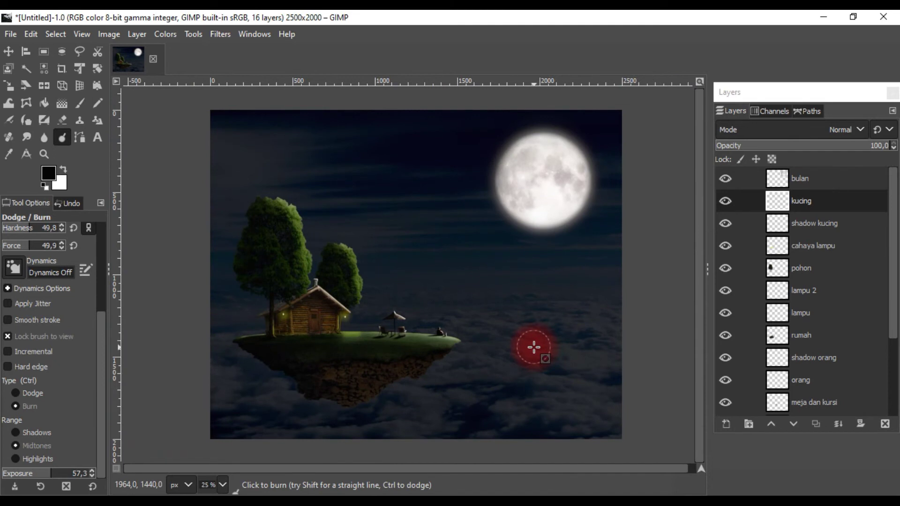
scroll(420, 366, up, 4)
click(834, 247)
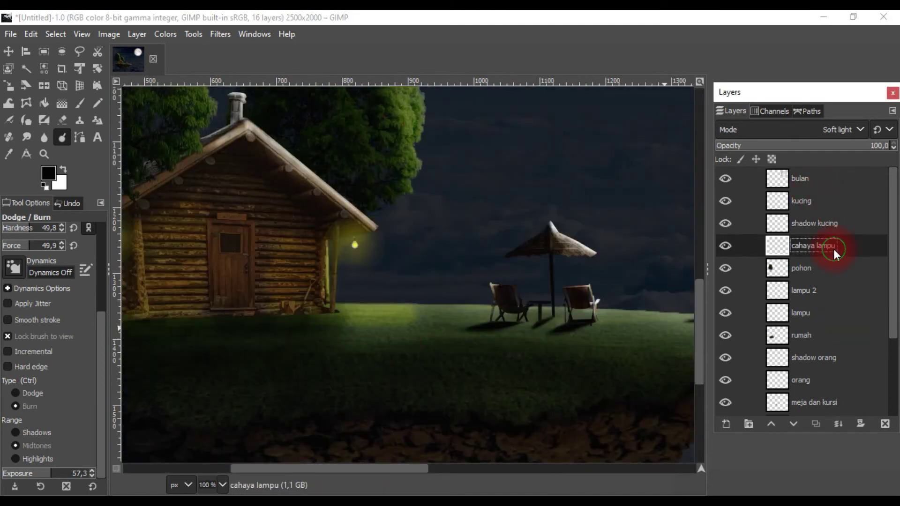
scroll(401, 312, up, 2)
scroll(405, 316, down, 3)
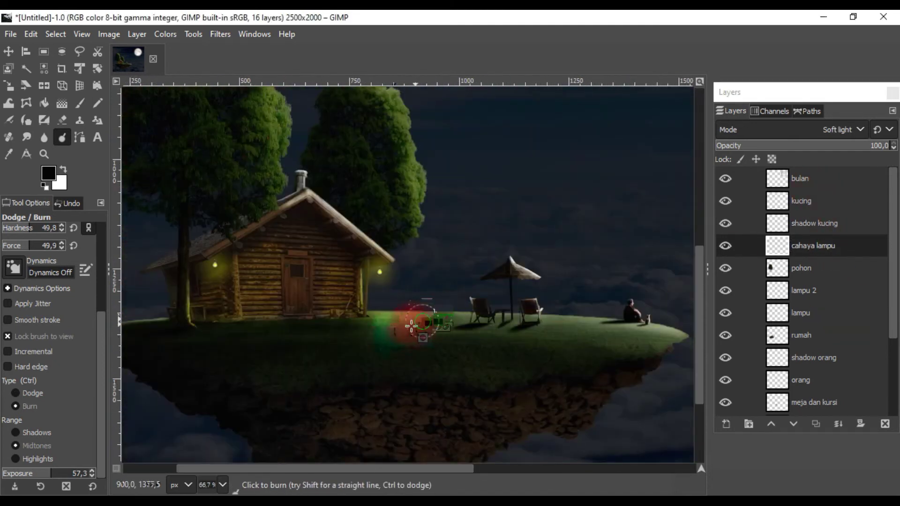
drag(192, 285, 269, 293)
drag(315, 231, 308, 201)
click(726, 246)
click(726, 245)
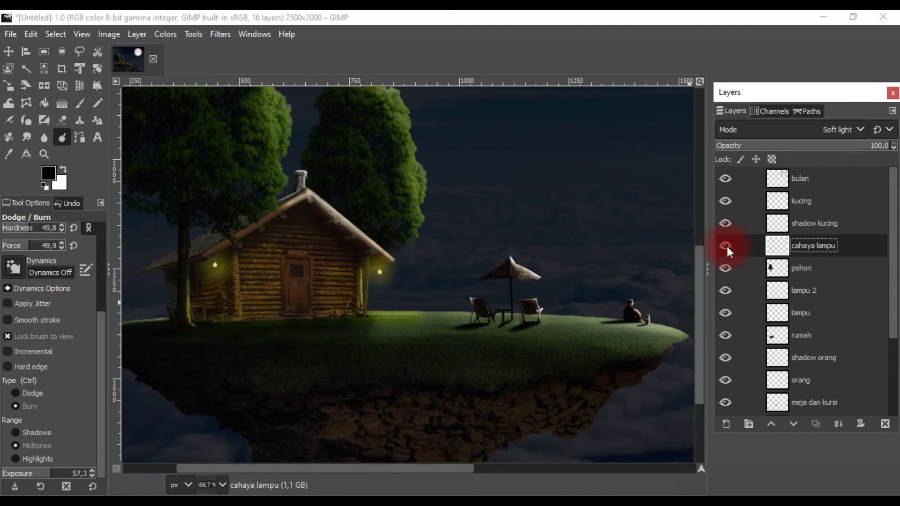
click(321, 277)
scroll(498, 291, down, 3)
scroll(544, 325, down, 2)
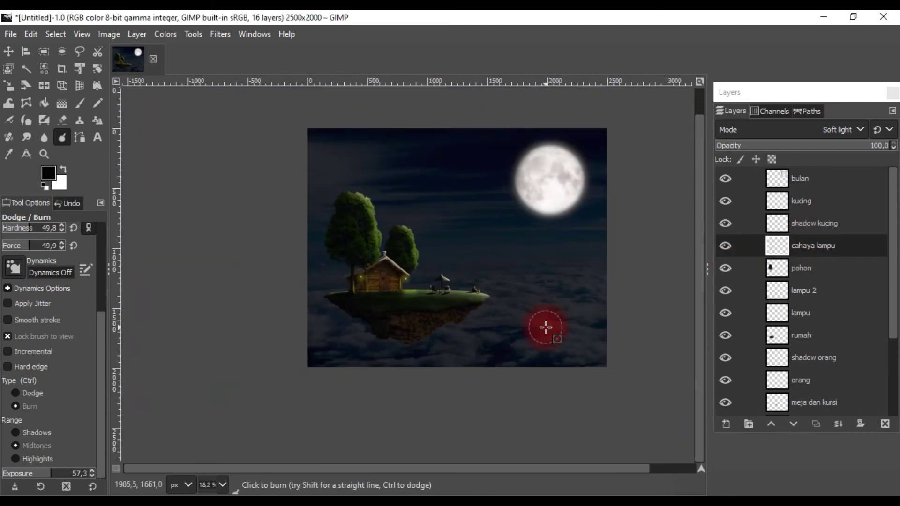
scroll(828, 368, down, 2)
click(824, 360)
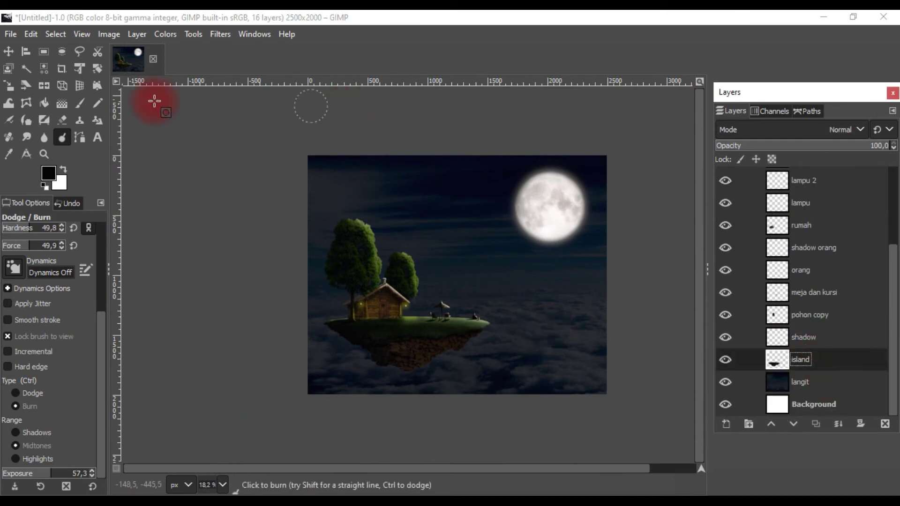
click(44, 138)
scroll(439, 376, up, 3)
mouse_move(539, 301)
mouse_down()
mouse_move(454, 338)
mouse_move(298, 362)
mouse_move(201, 285)
mouse_up()
scroll(193, 253, up, 2)
scroll(217, 261, left, 1)
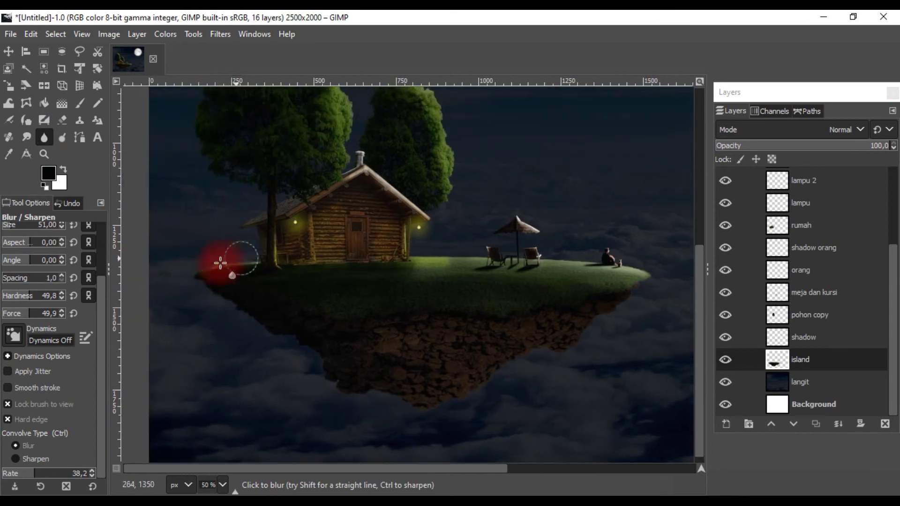
scroll(301, 272, down, 3)
click(7, 54)
scroll(477, 271, down, 2)
scroll(380, 235, up, 1)
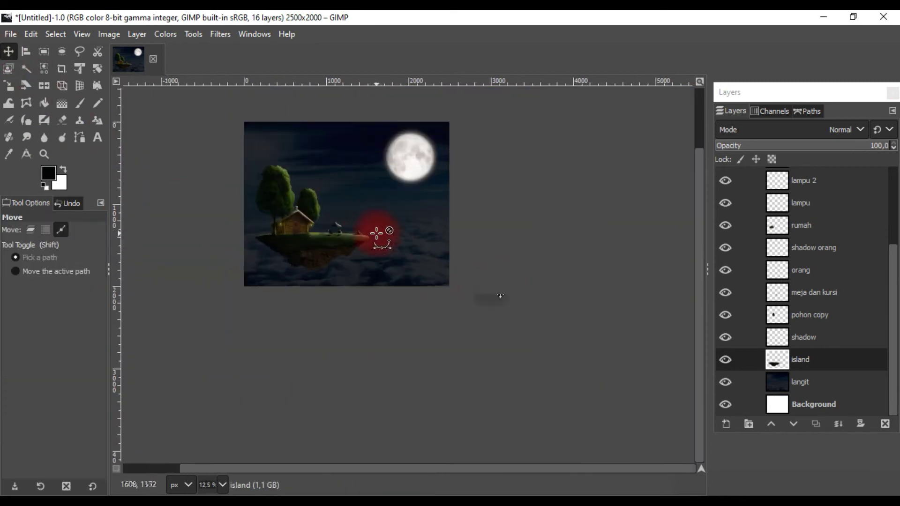
scroll(446, 311, up, 2)
scroll(453, 327, down, 1)
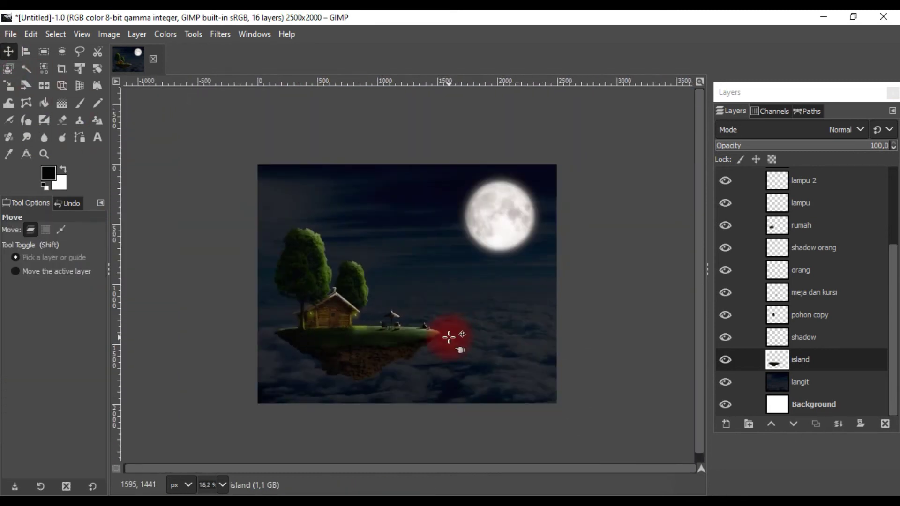
scroll(449, 337, down, 1)
scroll(801, 274, up, 4)
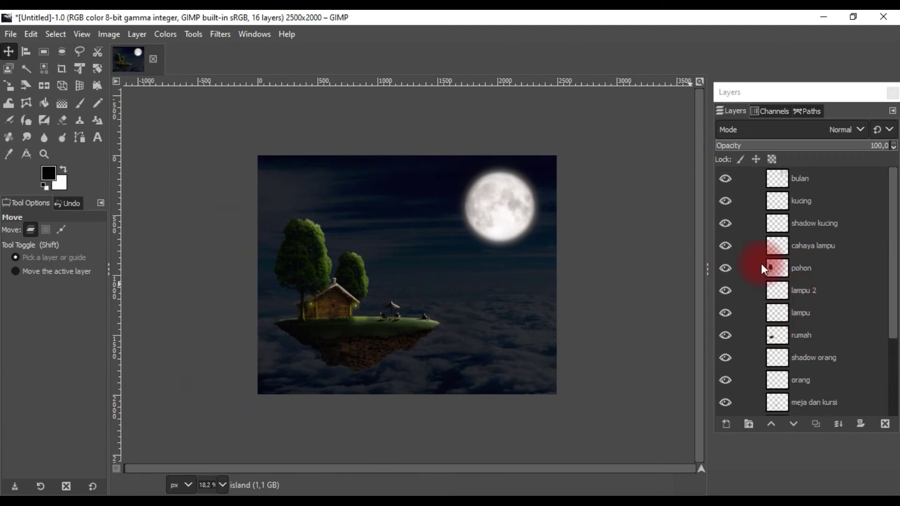
drag(351, 333, 499, 349)
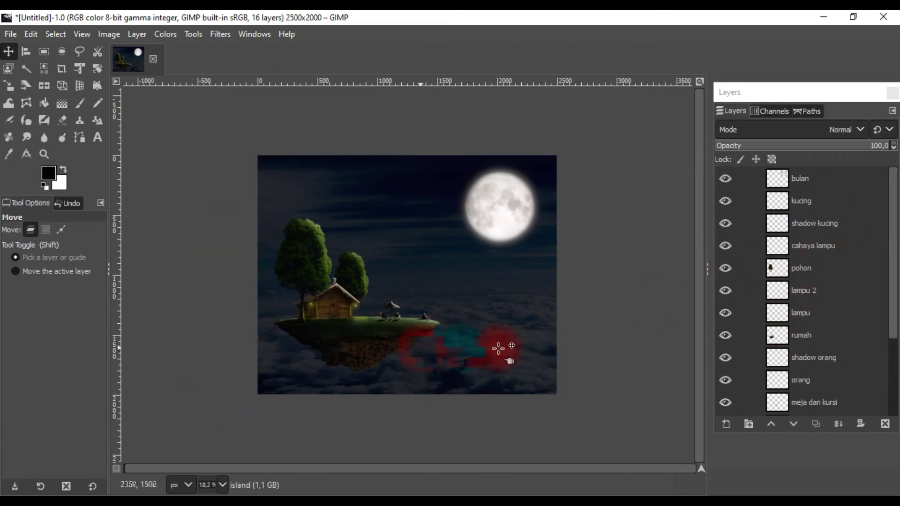
drag(421, 348, 370, 339)
scroll(370, 339, up, 1)
scroll(385, 353, up, 1)
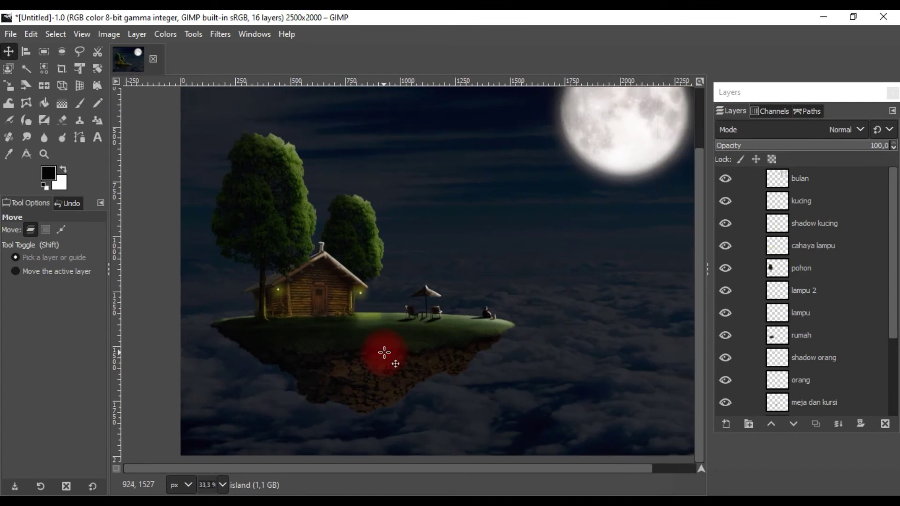
scroll(808, 351, down, 3)
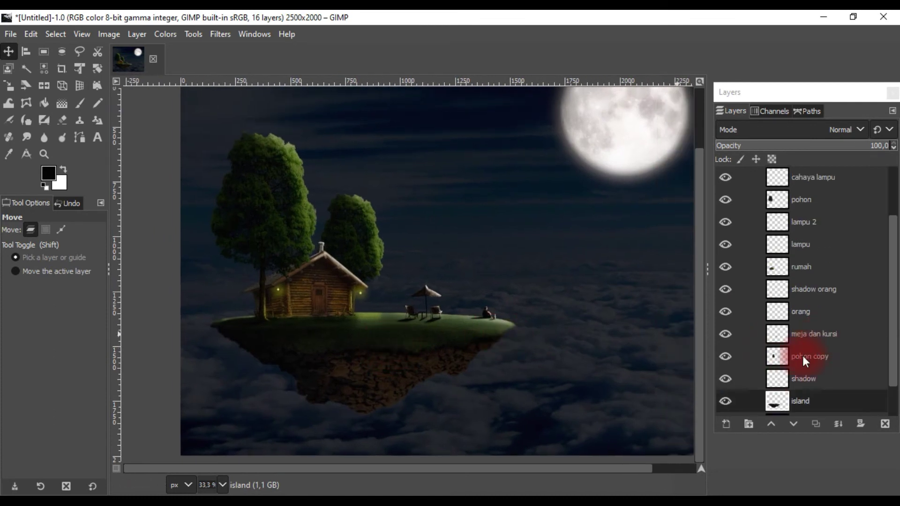
key(1)
click(62, 137)
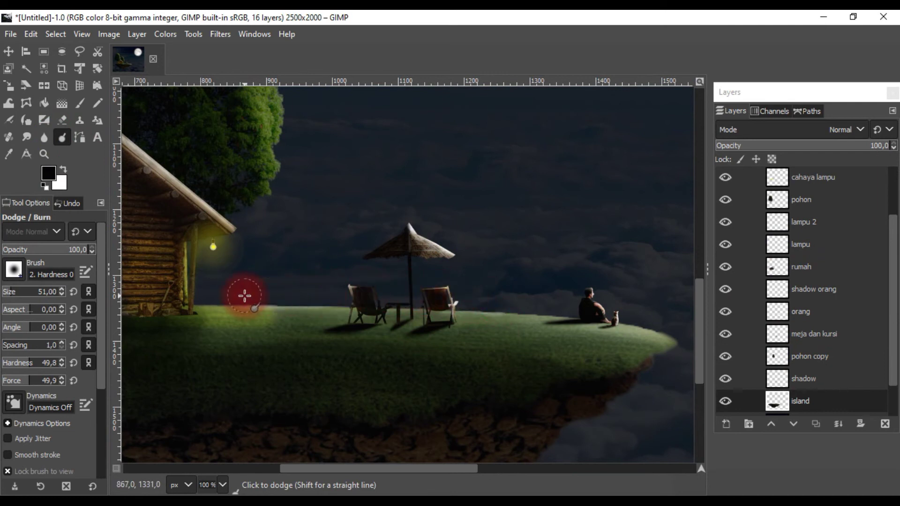
scroll(540, 308, down, 4)
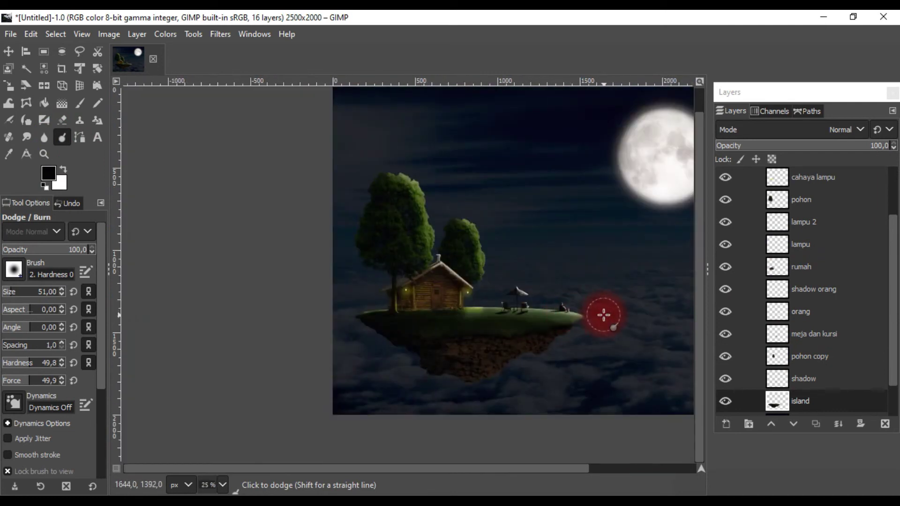
scroll(469, 337, down, 2)
scroll(282, 319, up, 2)
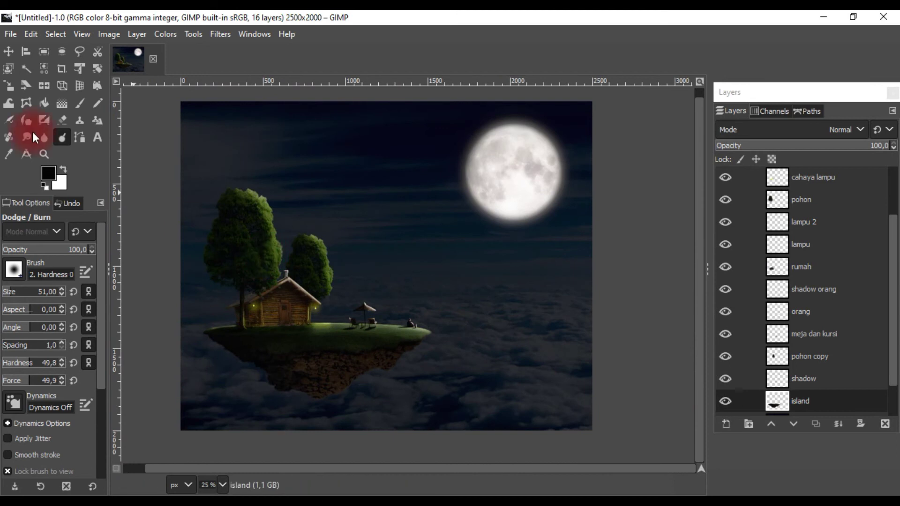
key(m)
scroll(450, 211, up, 1)
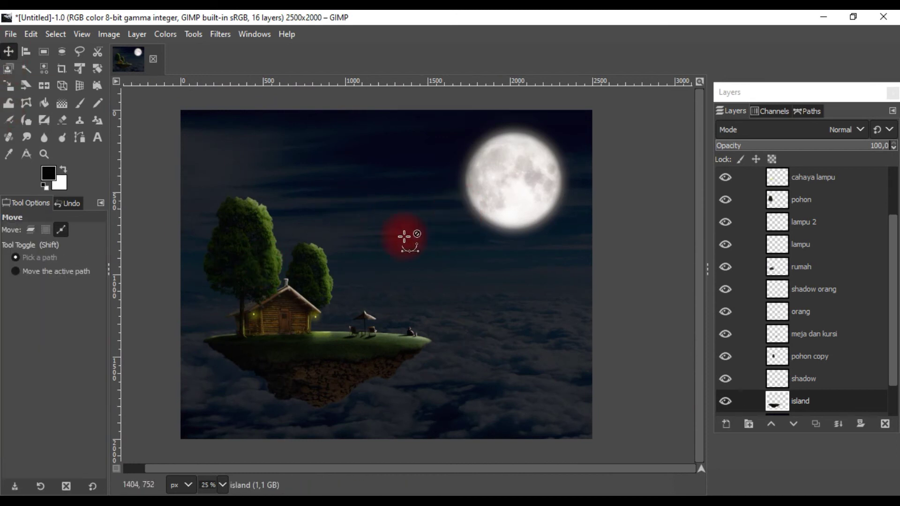
key(Home)
Add a kabut layer above bulan and fill it with a vertical dark-to-light gradient.
click(820, 205)
click(821, 182)
key(ctrl+shift+n)
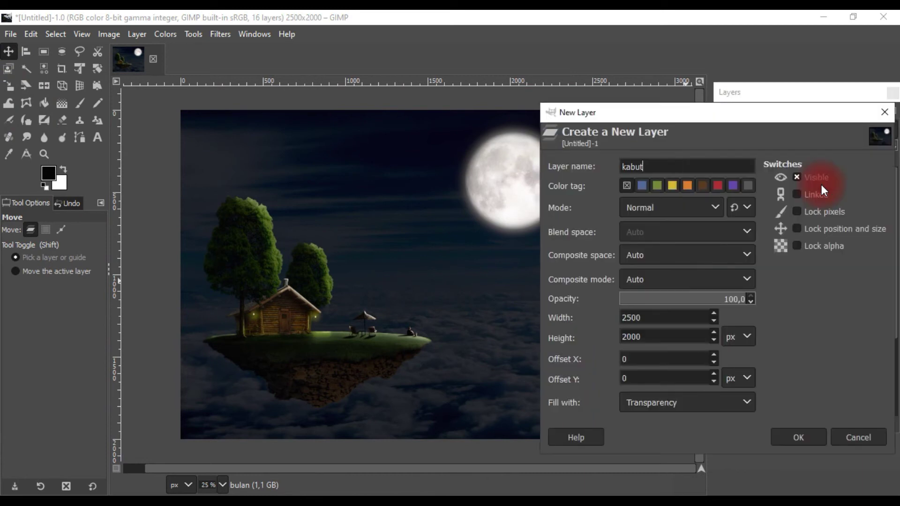
key(Return)
click(61, 103)
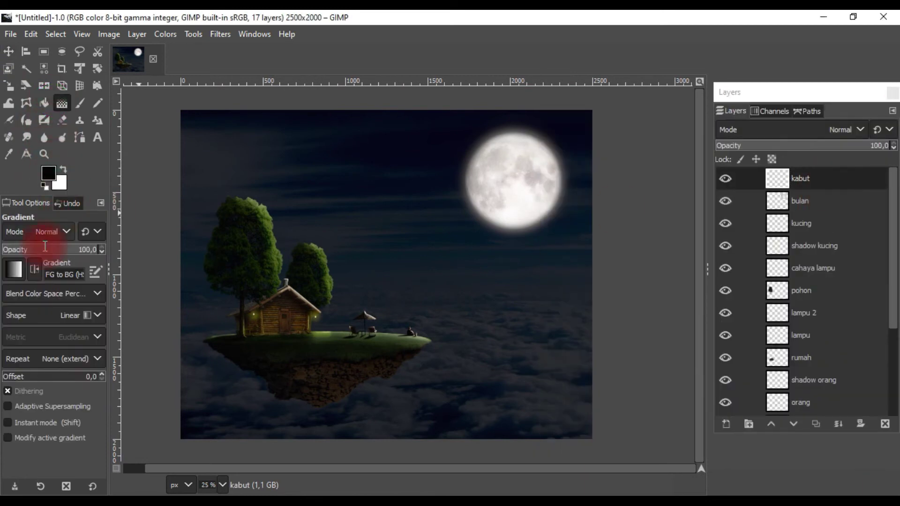
mouse_move(389, 110)
mouse_down()
mouse_move(381, 399)
mouse_move(391, 438)
mouse_up()
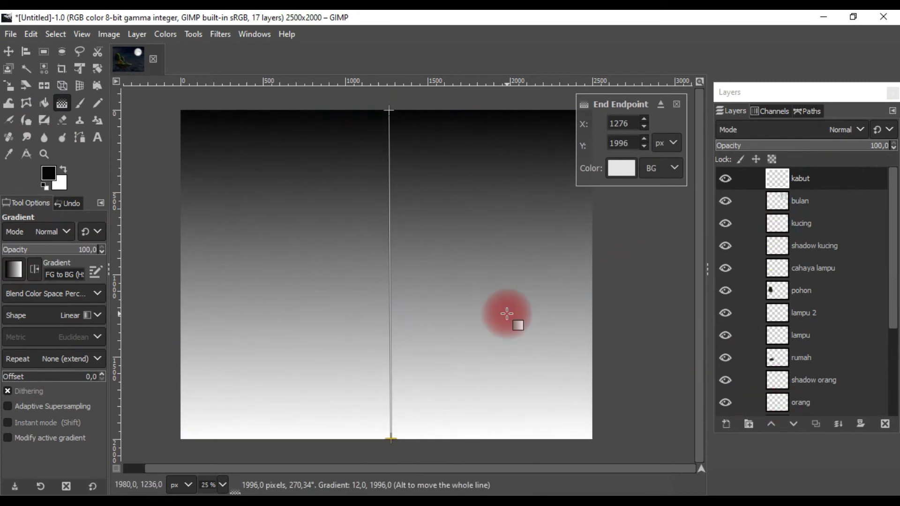
key(Return)
Render Solid Noise clouds on kabut and change its blend mode to Color erase.
click(220, 34)
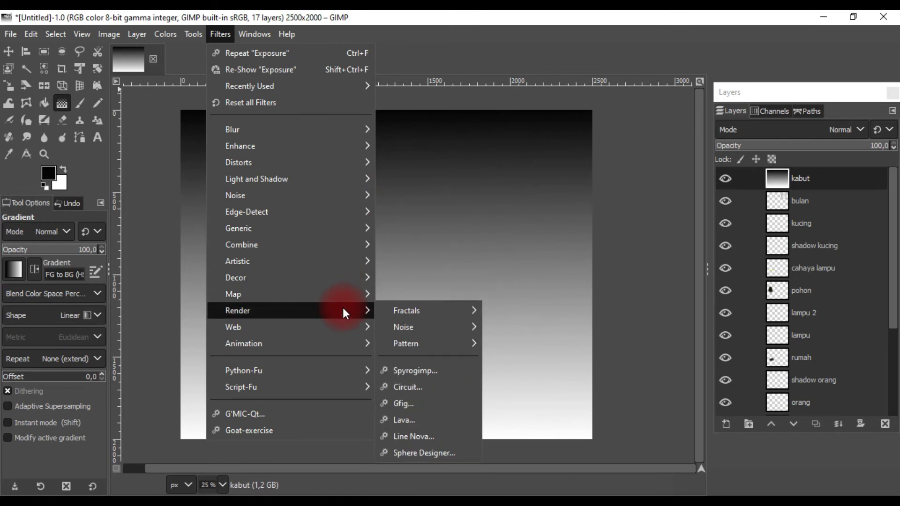
mouse_move(238, 311)
mouse_move(422, 328)
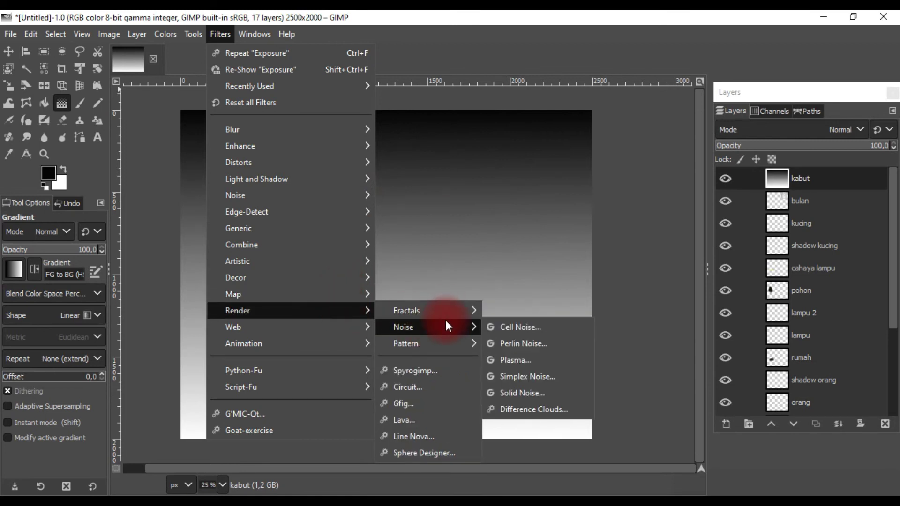
click(581, 334)
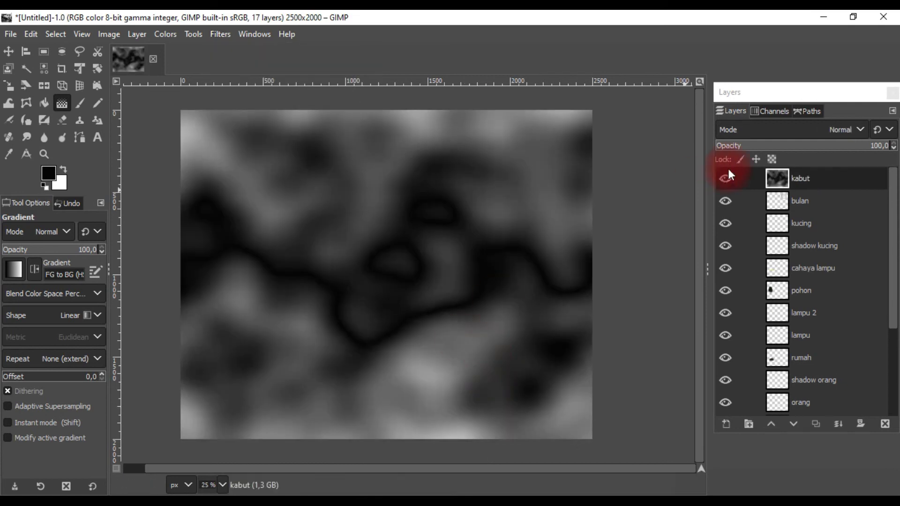
click(841, 132)
click(771, 163)
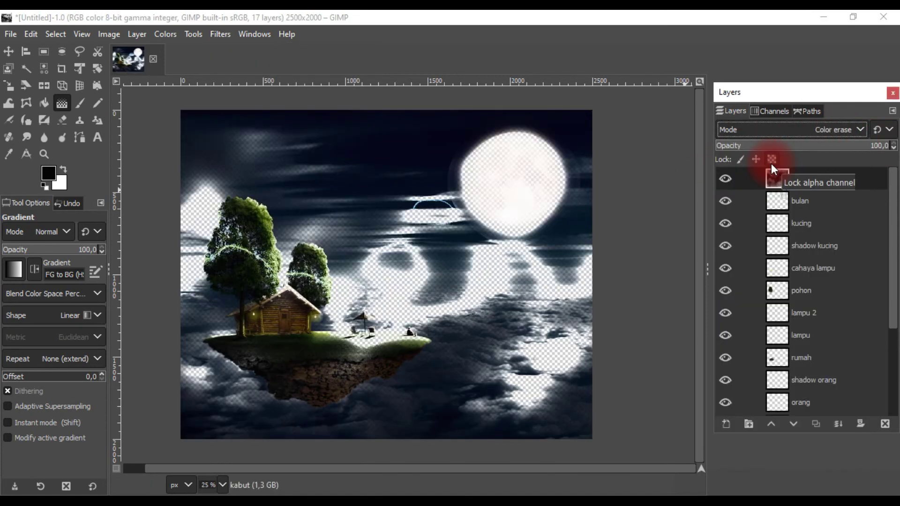
Cycle through the kabut layer's blend modes and settle on Exclusion at 70.9 opacity.
scroll(816, 133, down, 2)
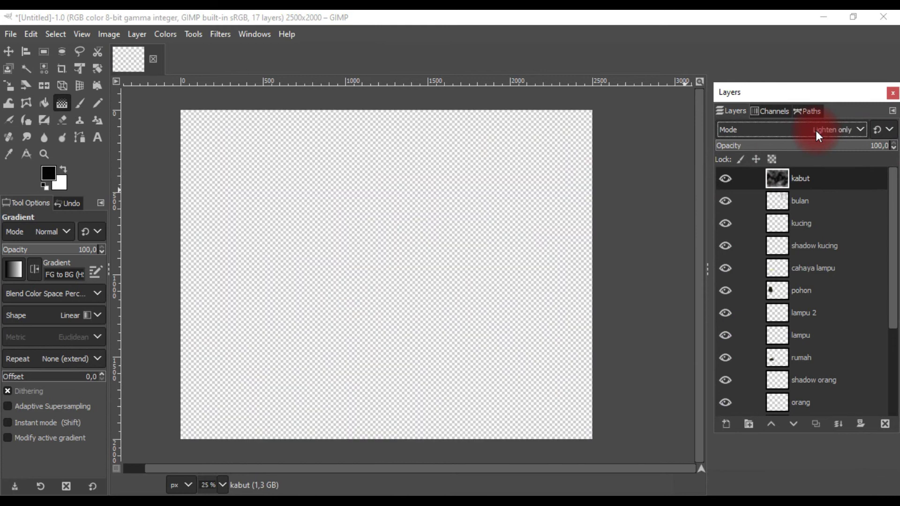
scroll(816, 134, down, 1)
scroll(816, 134, down, 2)
scroll(816, 134, down, 1)
scroll(816, 132, down, 1)
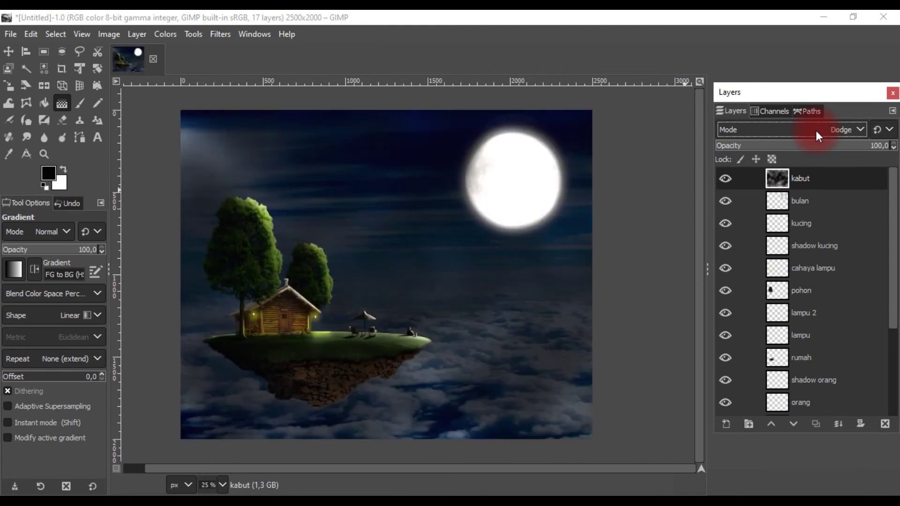
scroll(816, 132, down, 2)
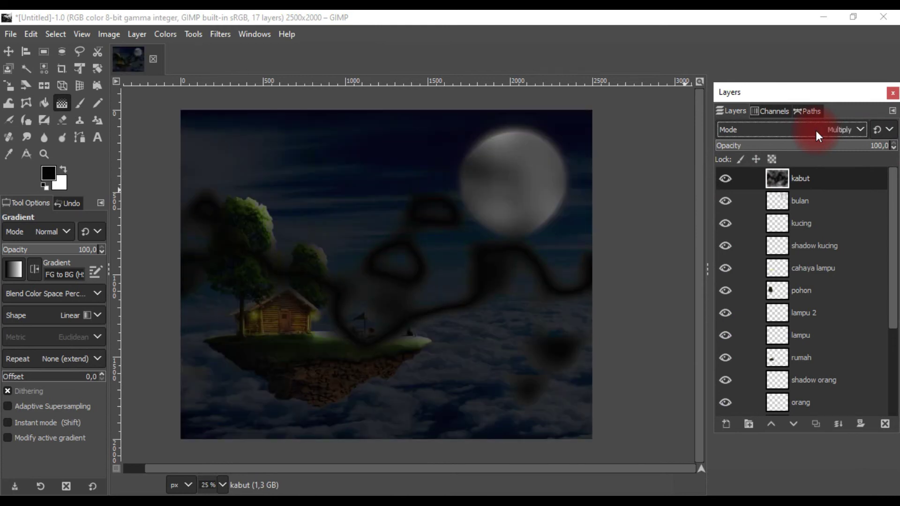
scroll(816, 131, down, 2)
scroll(816, 131, down, 1)
scroll(816, 130, down, 1)
scroll(816, 130, down, 2)
scroll(816, 131, down, 1)
scroll(816, 131, down, 2)
scroll(816, 130, down, 1)
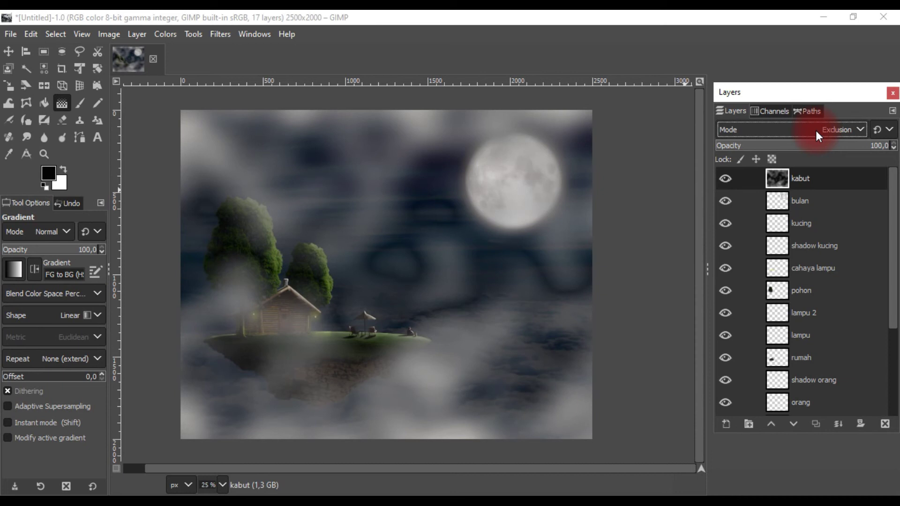
scroll(816, 130, down, 1)
scroll(816, 131, down, 1)
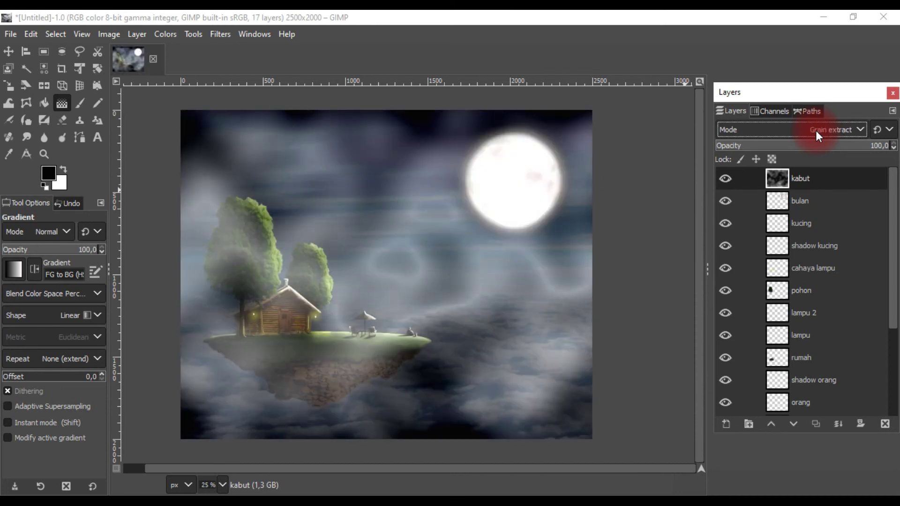
scroll(816, 130, down, 2)
scroll(816, 131, down, 1)
scroll(816, 130, down, 1)
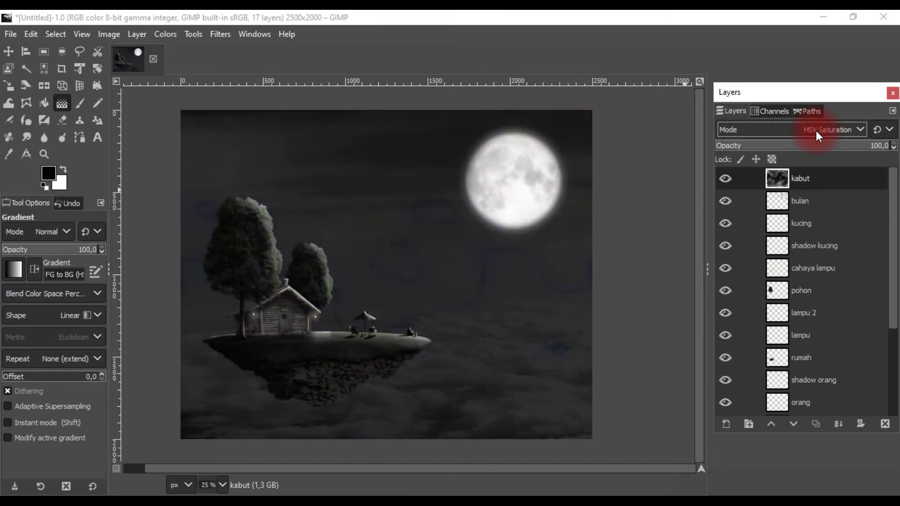
scroll(816, 130, down, 1)
scroll(816, 130, down, 1)
scroll(816, 130, down, 4)
scroll(816, 131, down, 1)
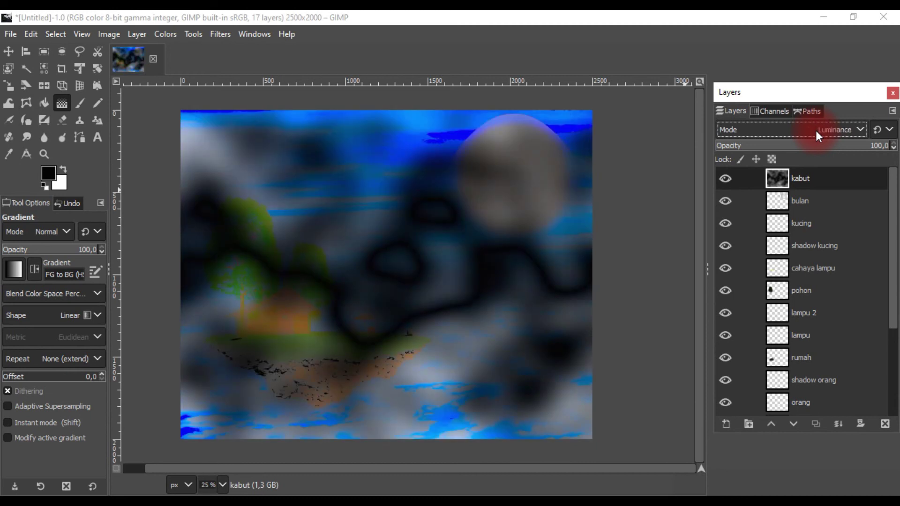
scroll(816, 130, up, 2)
scroll(815, 130, up, 2)
scroll(816, 131, up, 2)
scroll(816, 131, up, 3)
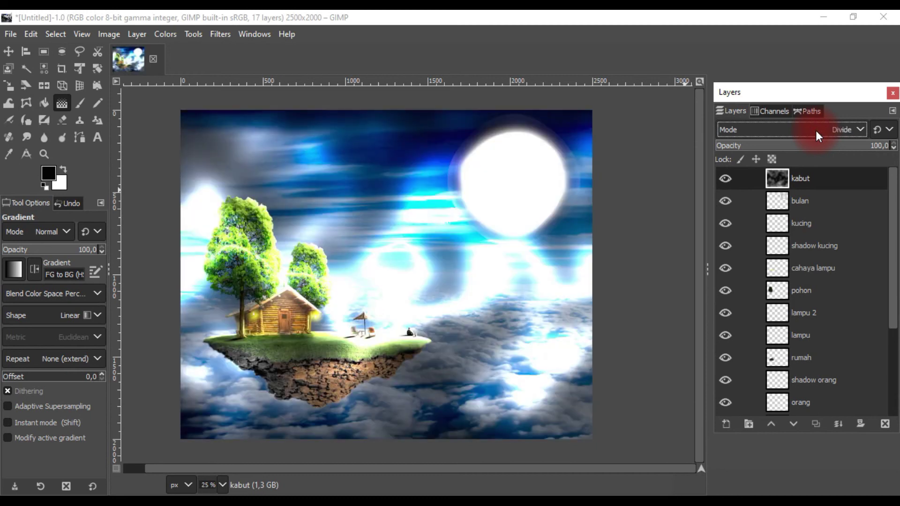
scroll(816, 130, up, 2)
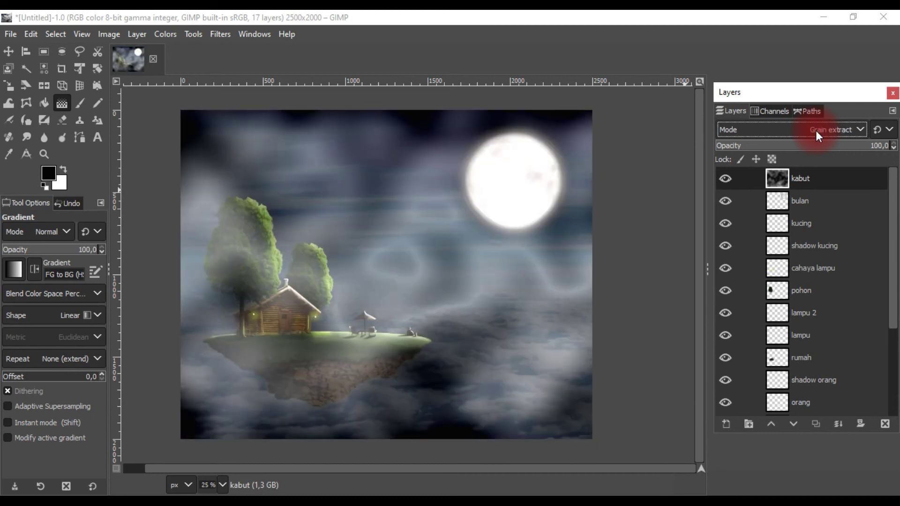
scroll(816, 130, up, 1)
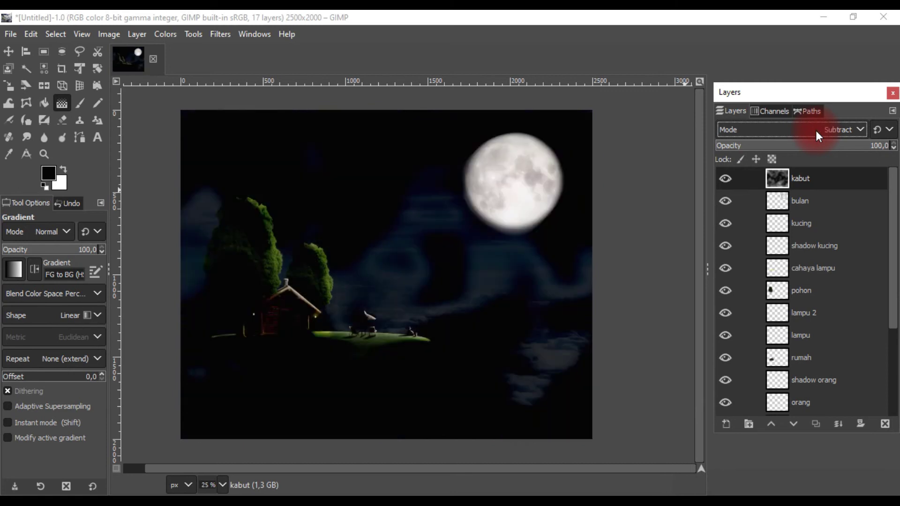
scroll(815, 130, up, 1)
scroll(816, 130, up, 1)
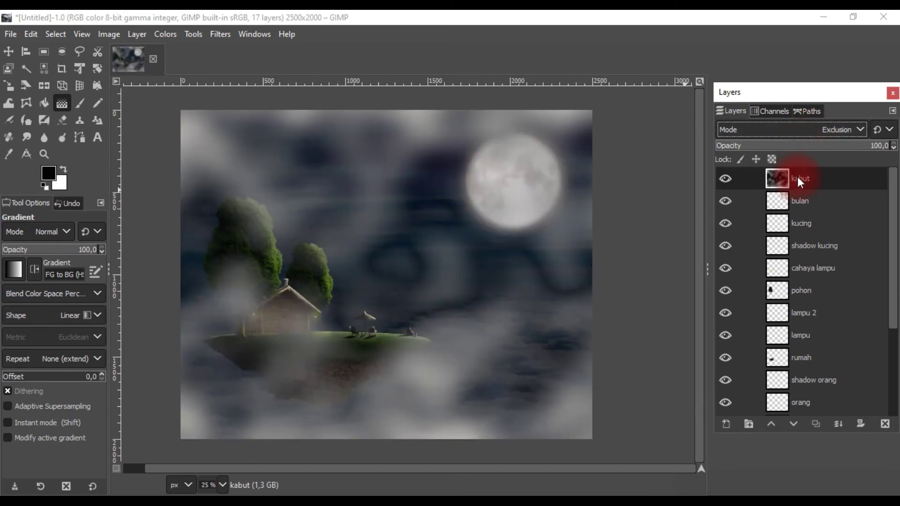
key(ctrl+z)
Add a white layer mask to the kabut fog layer.
click(846, 147)
right_click(790, 184)
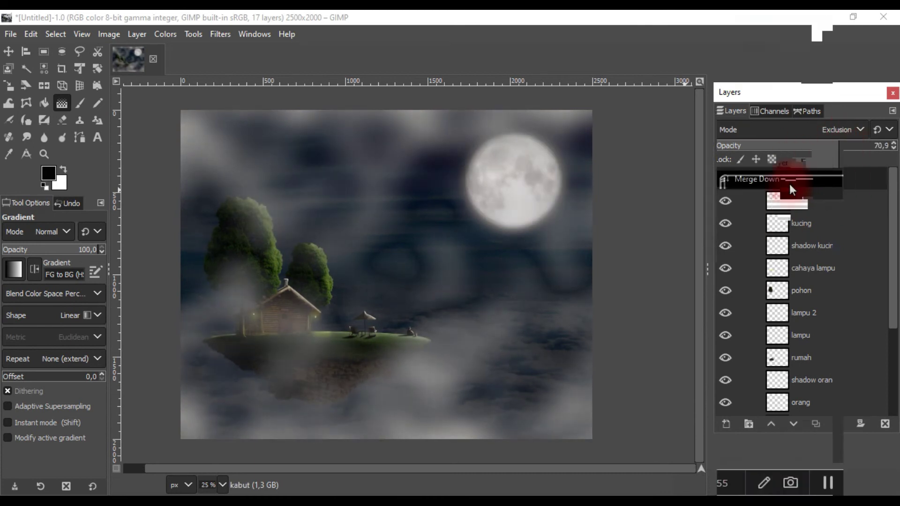
click(761, 229)
click(709, 240)
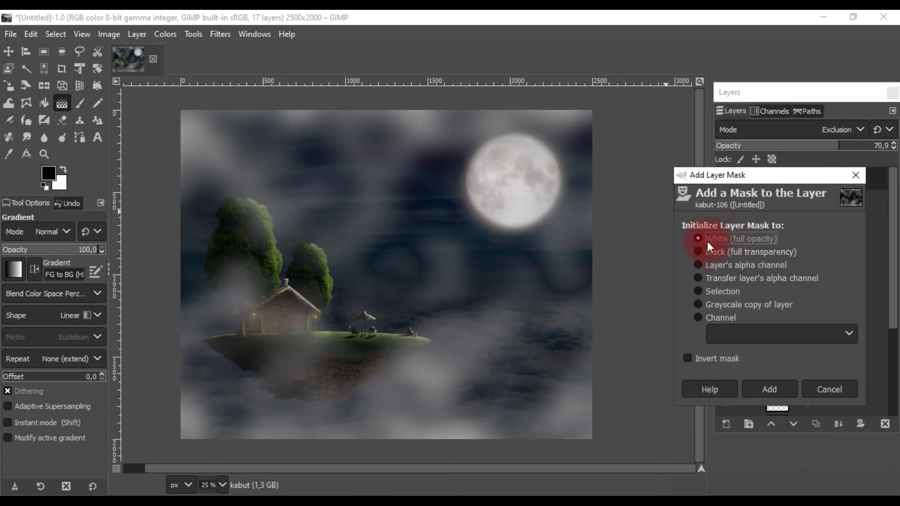
click(772, 382)
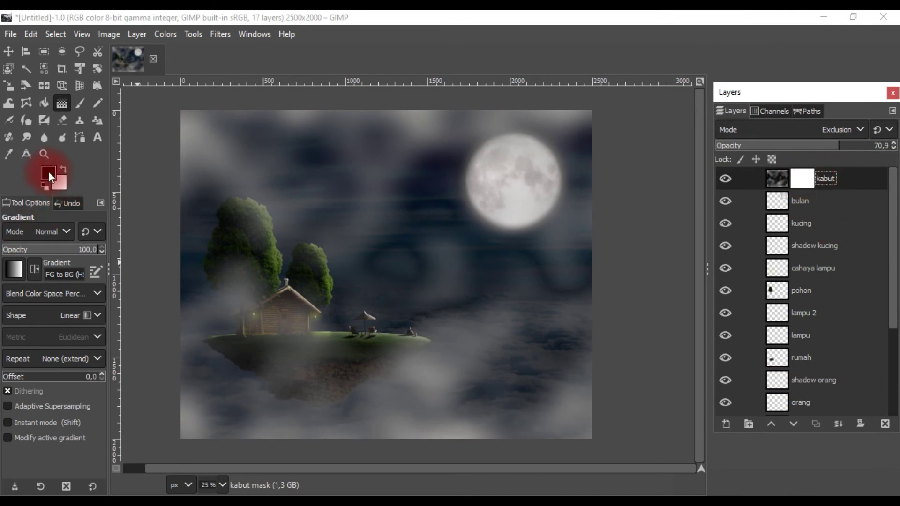
Paint black on the kabut mask with the Acrylic 01 brush to clear fog patches.
key(d)
key(p)
click(14, 270)
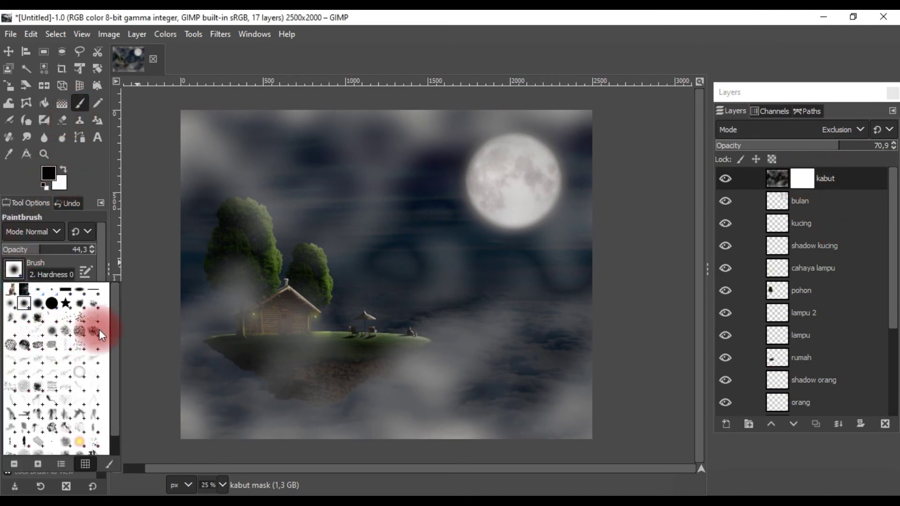
click(71, 347)
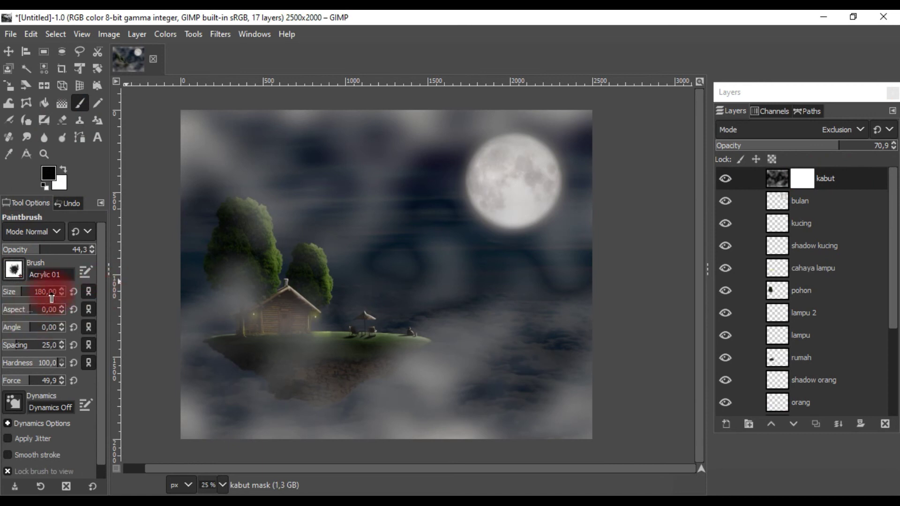
scroll(417, 286, down, 3)
drag(421, 279, 378, 287)
scroll(378, 288, up, 2)
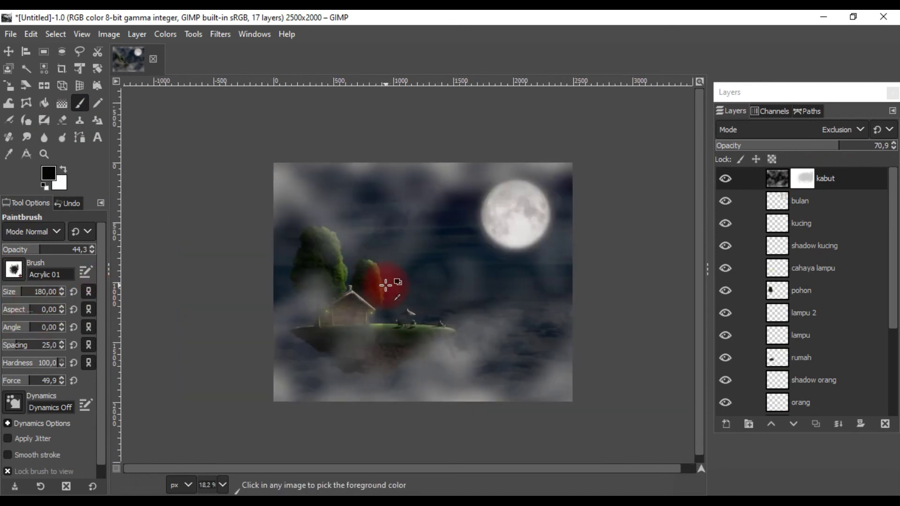
mouse_move(283, 416)
mouse_down()
mouse_move(283, 182)
mouse_move(396, 214)
mouse_move(477, 221)
mouse_up()
Switch the paintbrush to the 2. Hardness 075 brush.
click(14, 270)
click(27, 294)
scroll(439, 236, down, 1)
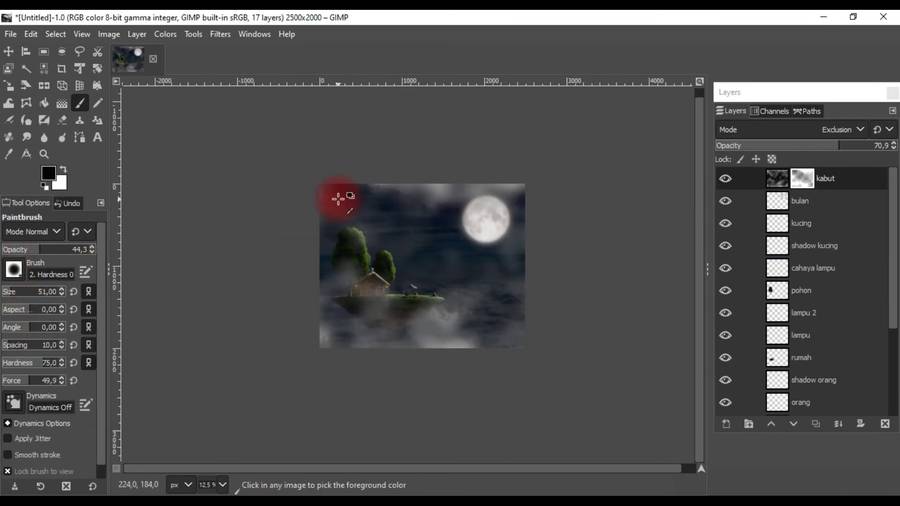
scroll(479, 202, down, 2)
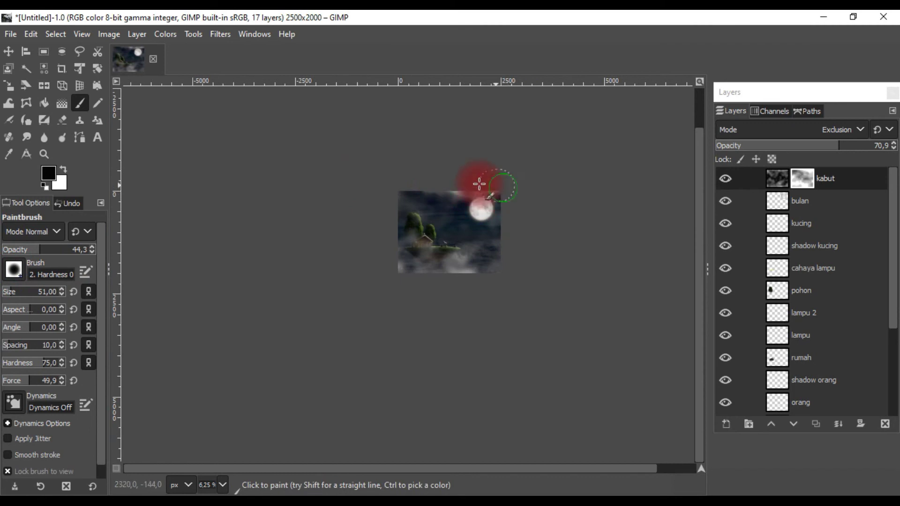
scroll(440, 243, up, 1)
scroll(420, 266, up, 1)
scroll(389, 300, down, 1)
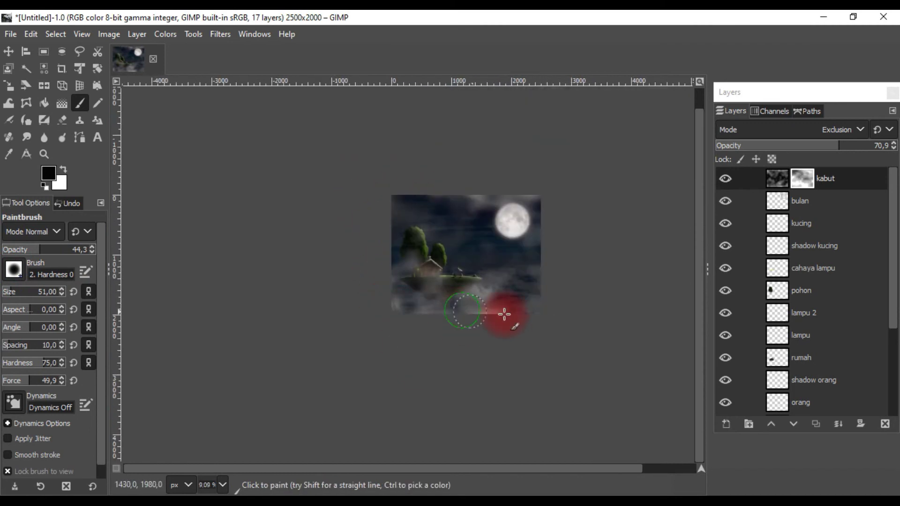
scroll(415, 256, up, 1)
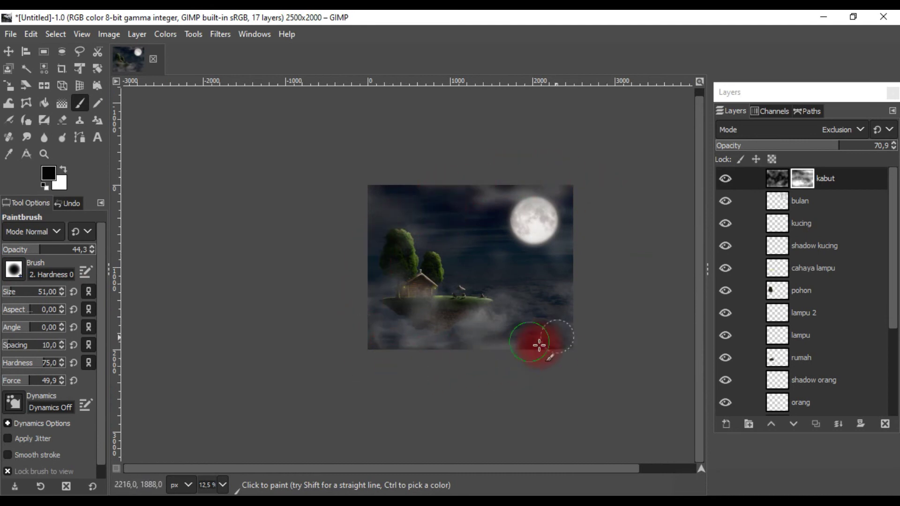
Set the kabut fog opacity to 77.7 and hide the bulan moon layer.
drag(831, 145, 820, 145)
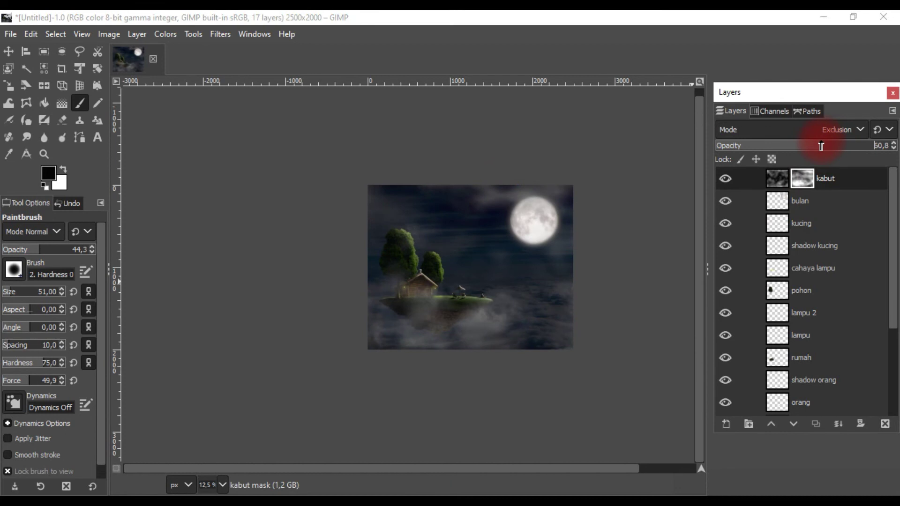
scroll(516, 325, up, 2)
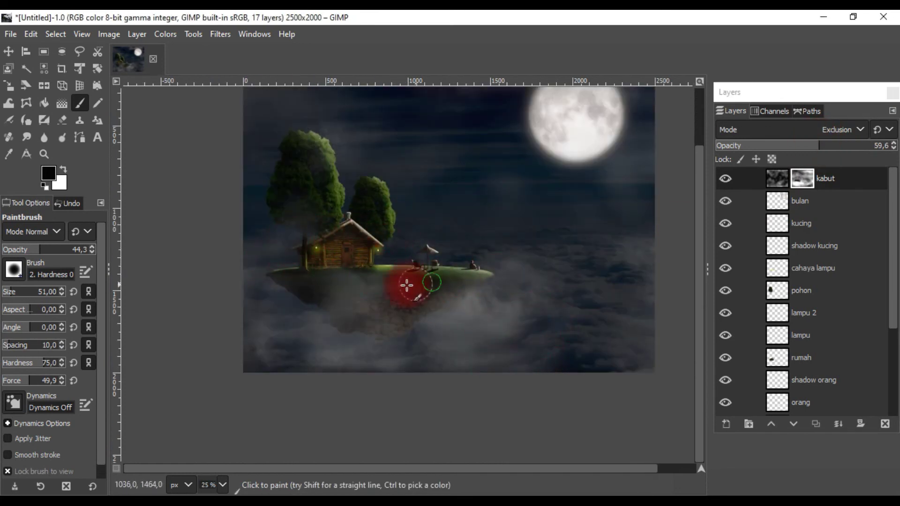
scroll(407, 285, down, 1)
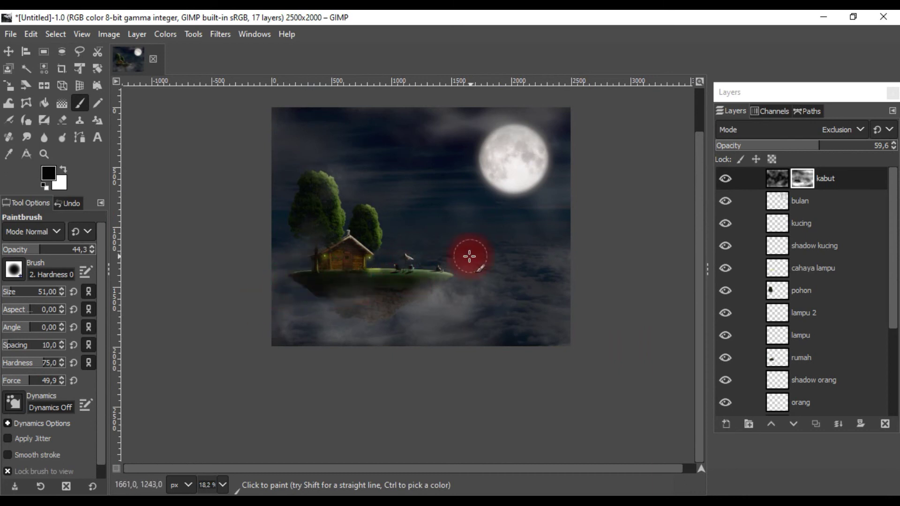
scroll(463, 231, down, 1)
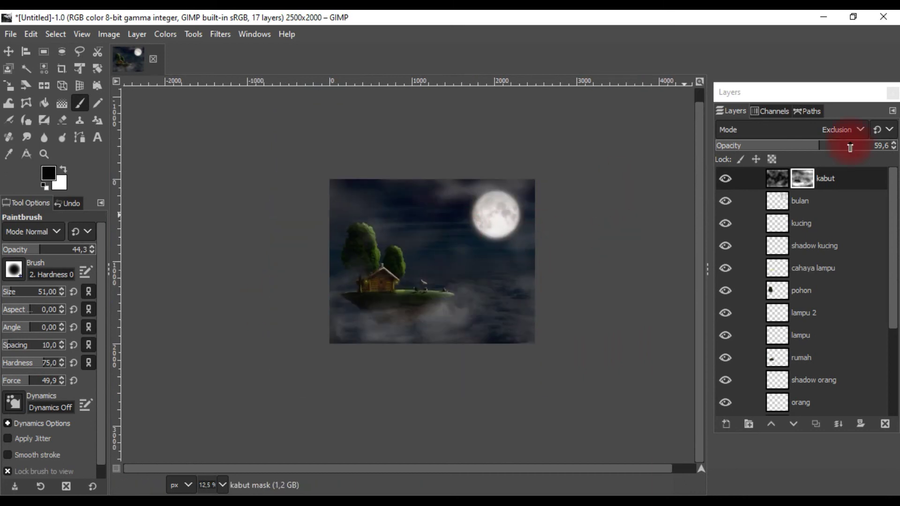
click(807, 149)
drag(828, 149, 836, 148)
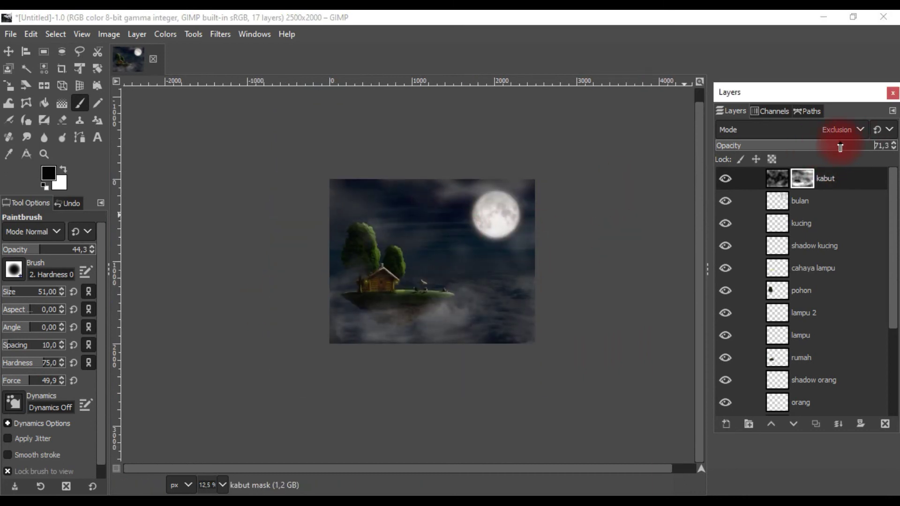
scroll(370, 327, up, 3)
scroll(370, 305, down, 2)
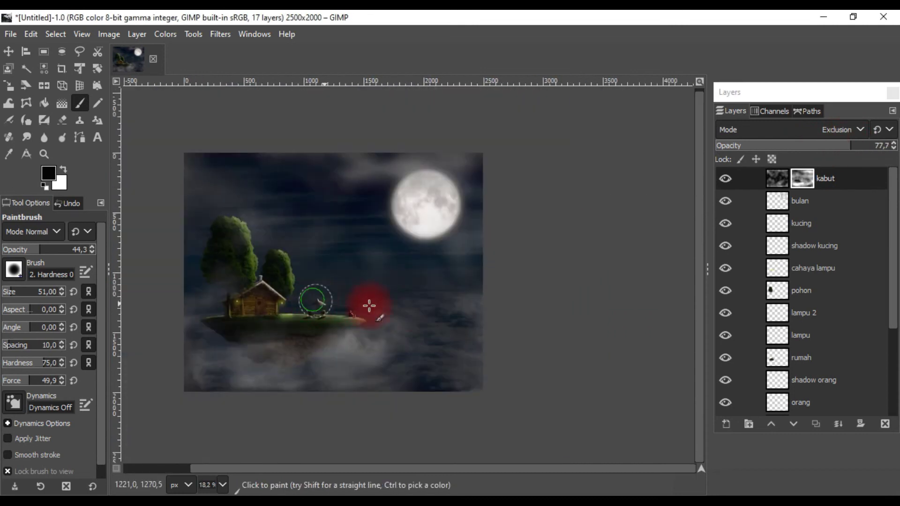
scroll(368, 326, up, 1)
scroll(394, 321, down, 3)
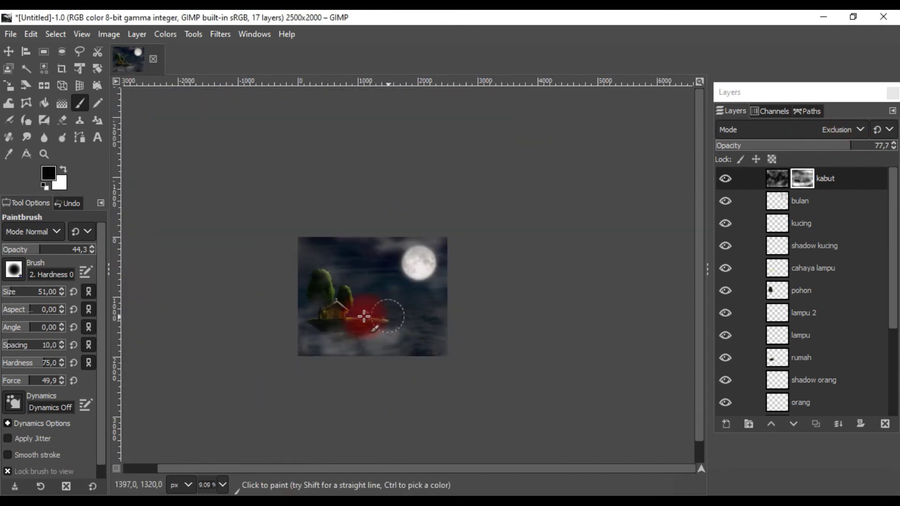
scroll(312, 309, up, 2)
scroll(402, 276, down, 1)
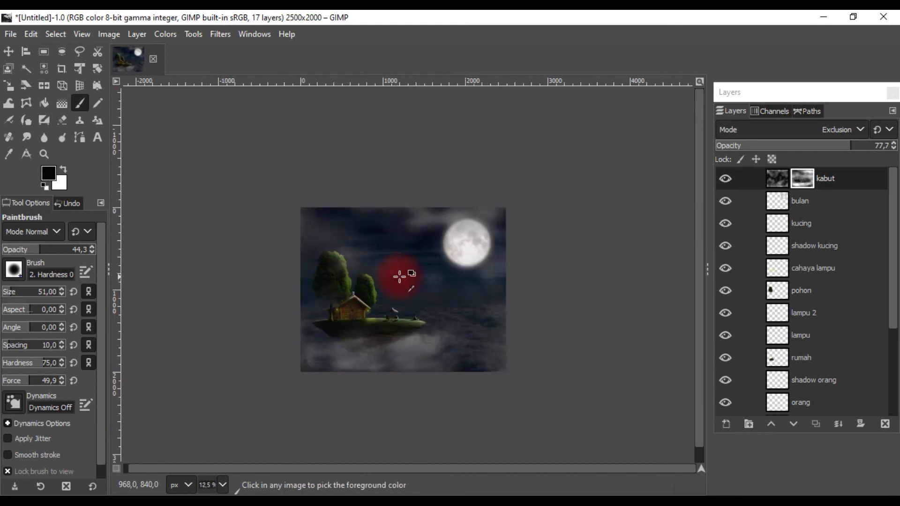
scroll(427, 281, up, 2)
scroll(427, 280, down, 1)
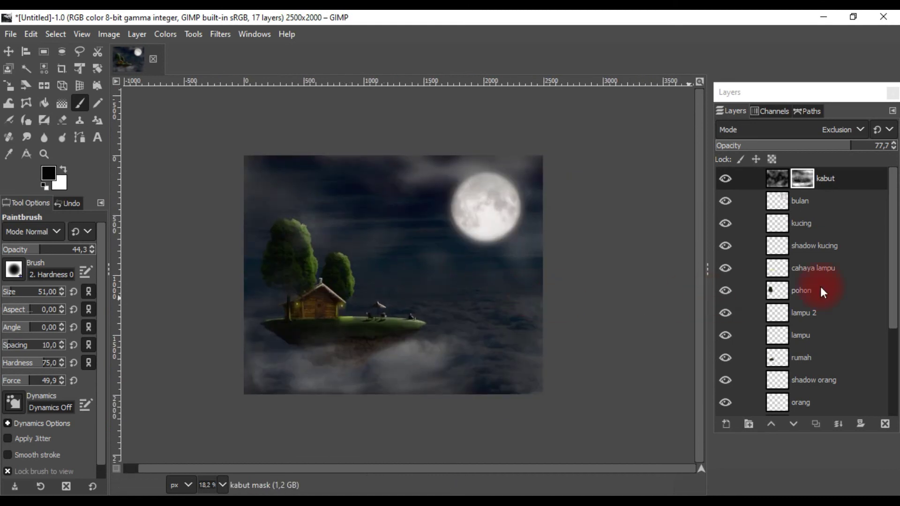
click(820, 223)
click(726, 201)
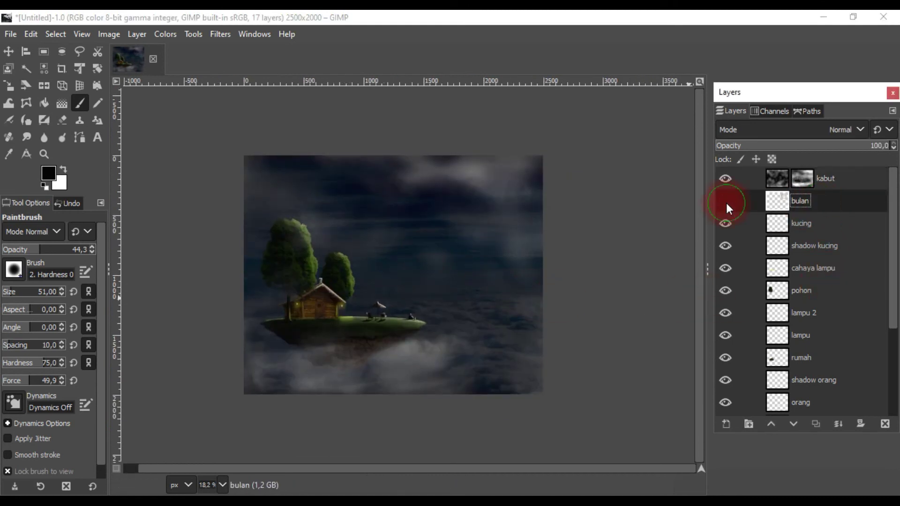
Hide the sky and Background layers and merge the visible island layers into one.
scroll(789, 291, down, 5)
click(726, 381)
click(726, 381)
click(725, 381)
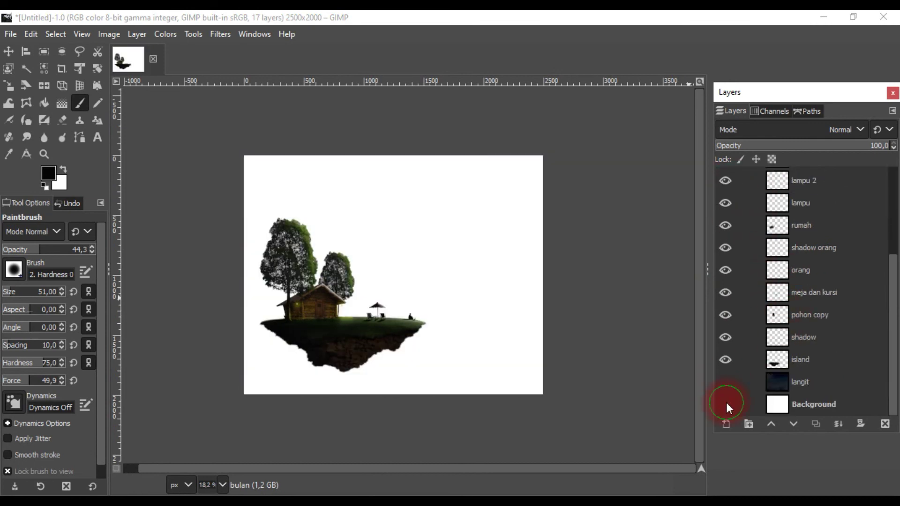
click(726, 404)
right_click(839, 357)
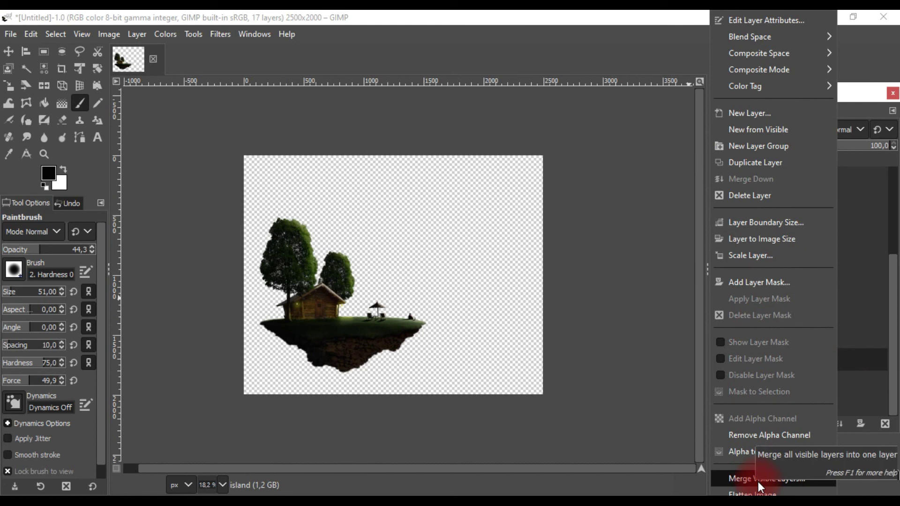
click(758, 480)
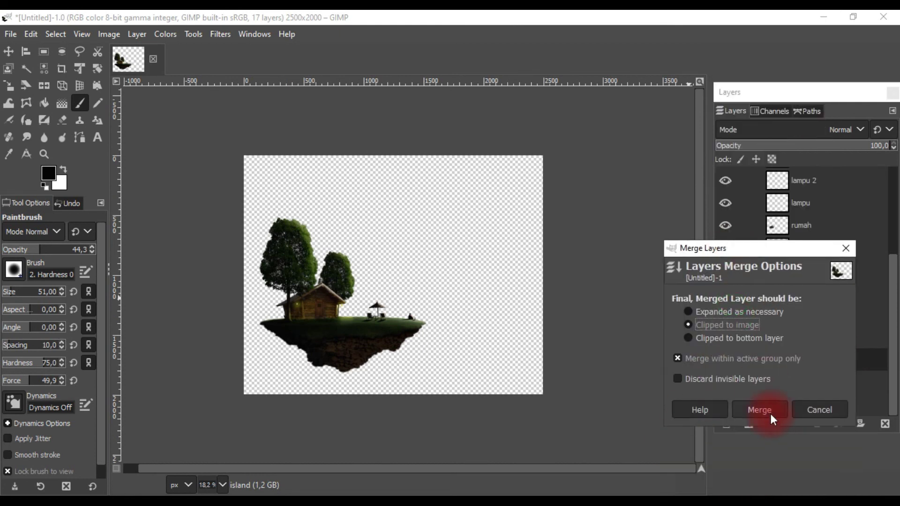
click(768, 410)
Show the langit, bulan and kabut layers again and select the island layer.
click(726, 246)
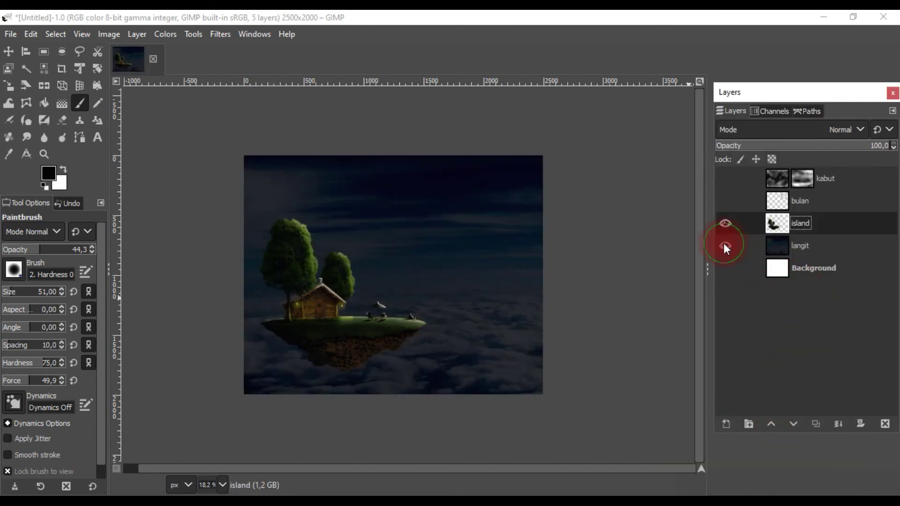
click(726, 200)
click(726, 178)
click(826, 237)
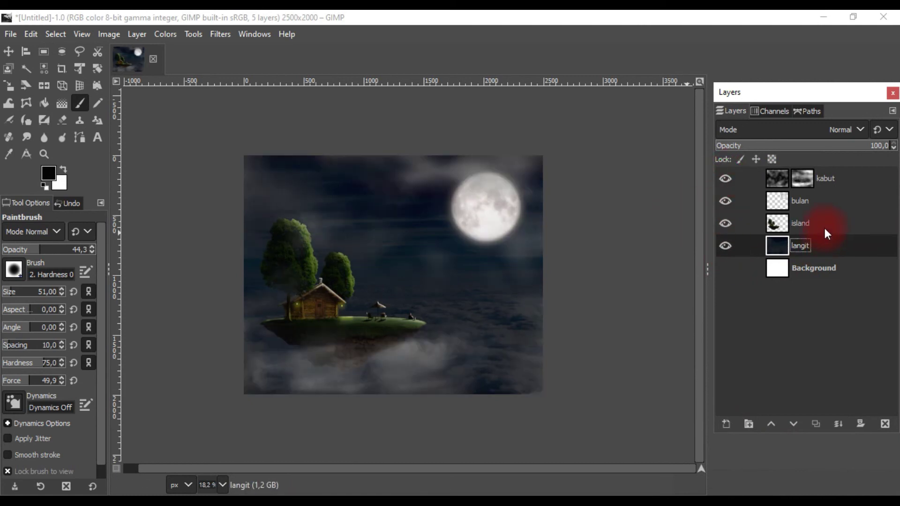
right_click(825, 227)
Duplicate the island layer and darken the original island's black level with Exposure.
click(745, 163)
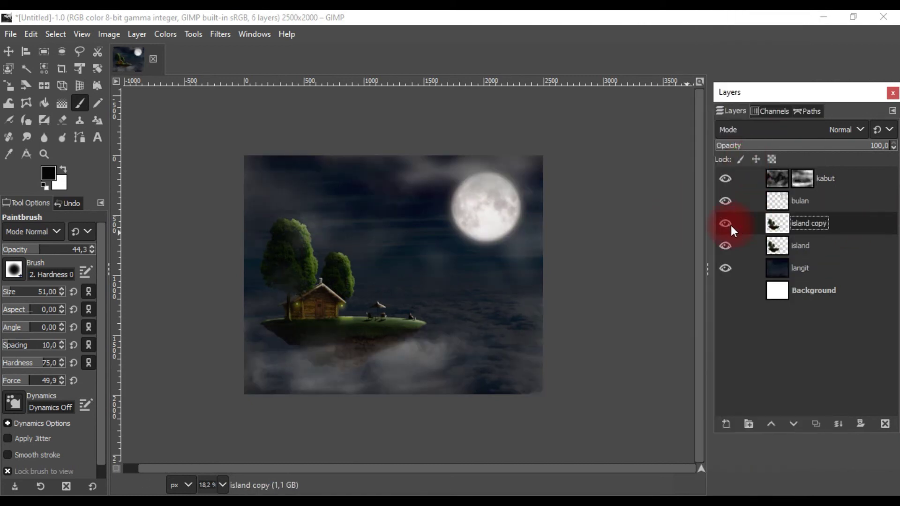
click(9, 50)
click(825, 246)
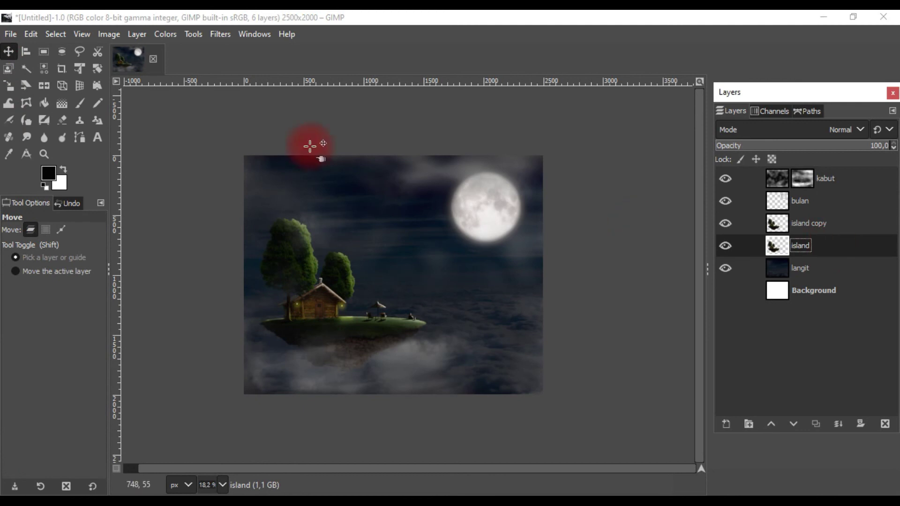
click(165, 34)
click(214, 135)
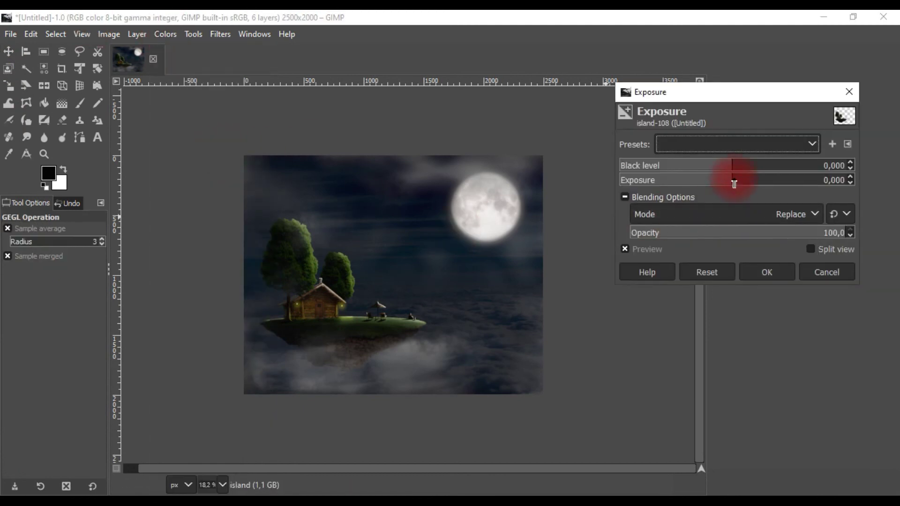
drag(745, 169, 680, 173)
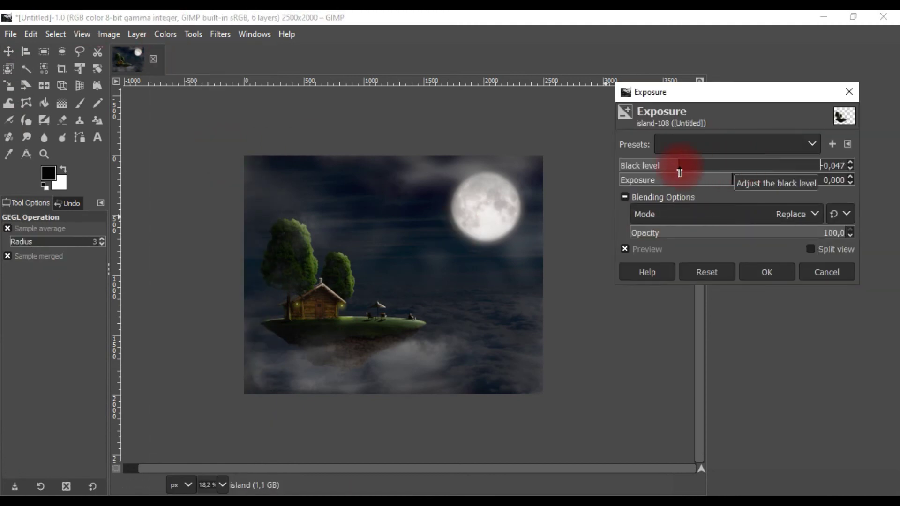
key(Return)
Lower the island's contrast to -18 with Brightness-Contrast.
click(165, 34)
click(207, 167)
drag(697, 257, 664, 257)
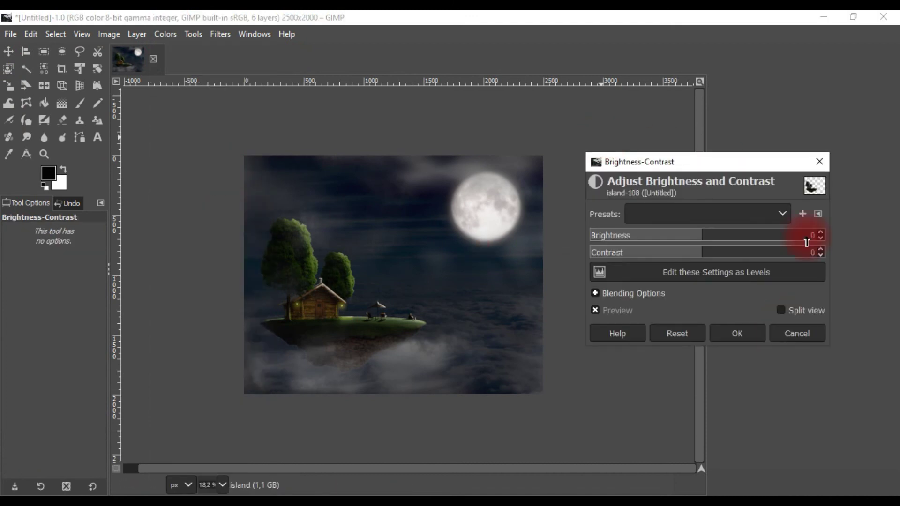
drag(743, 164, 629, 155)
click(705, 153)
click(806, 249)
click(165, 35)
click(206, 167)
click(573, 243)
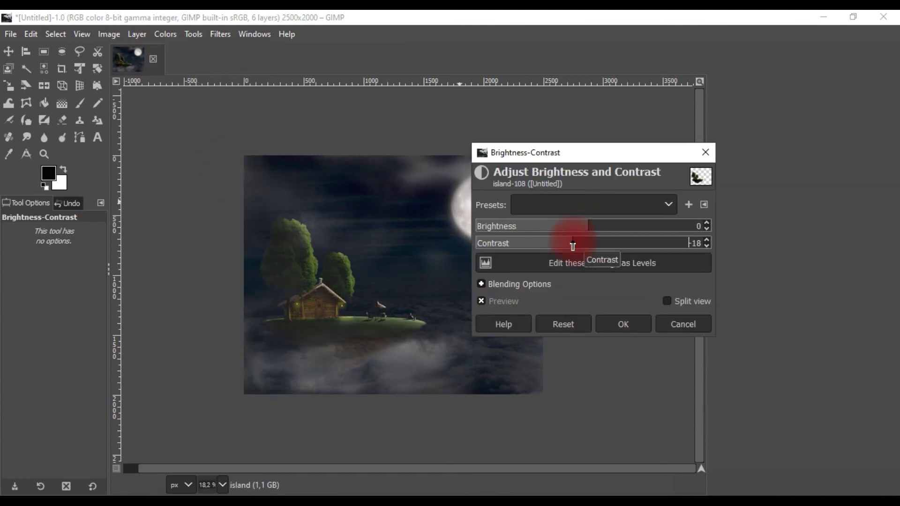
key(Return)
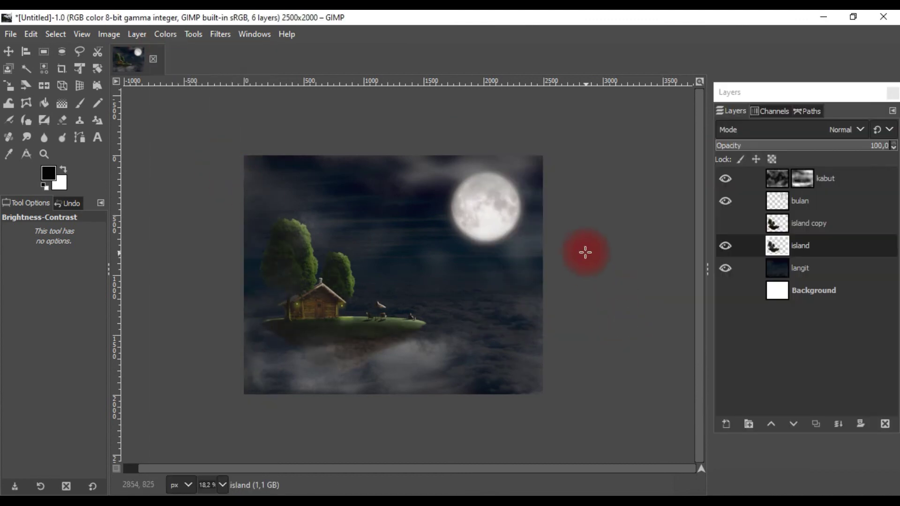
Lower the kabut layer's opacity to make the fog fainter.
scroll(328, 351, up, 2)
click(858, 174)
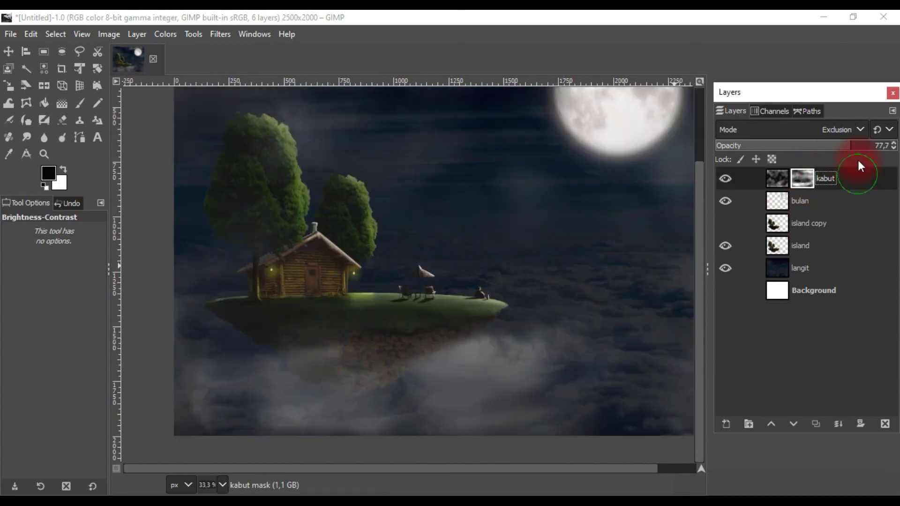
drag(830, 146, 796, 151)
Replace the island copy with a fresh duplicate of the island layer and select it.
scroll(521, 265, down, 2)
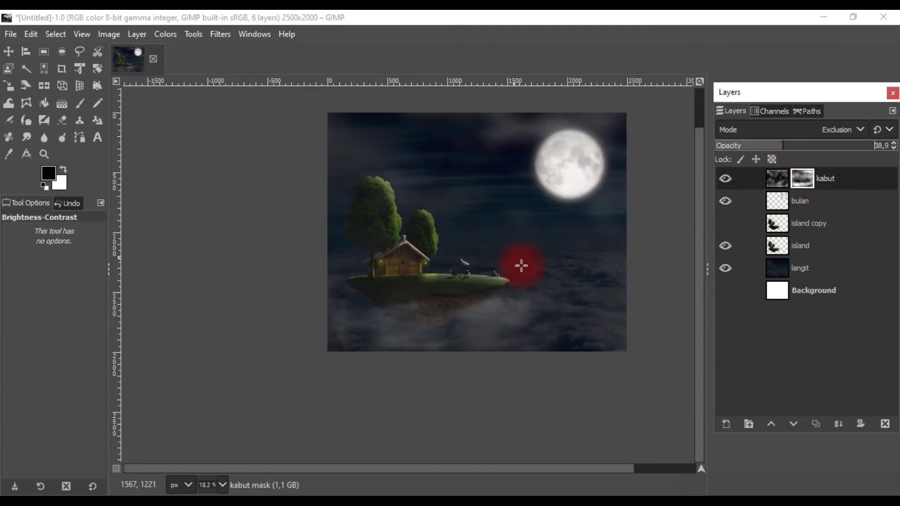
click(833, 224)
key(Delete)
right_click(825, 230)
click(774, 163)
click(421, 245)
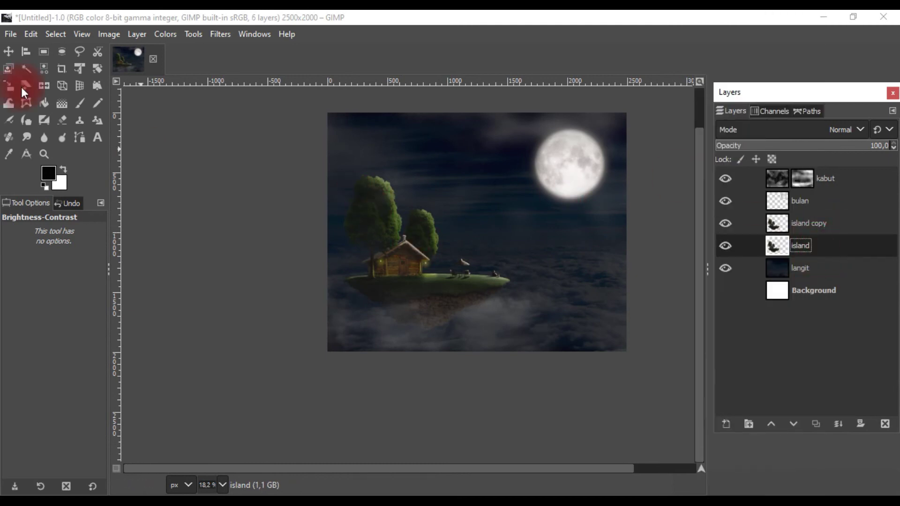
key(m)
click(362, 195)
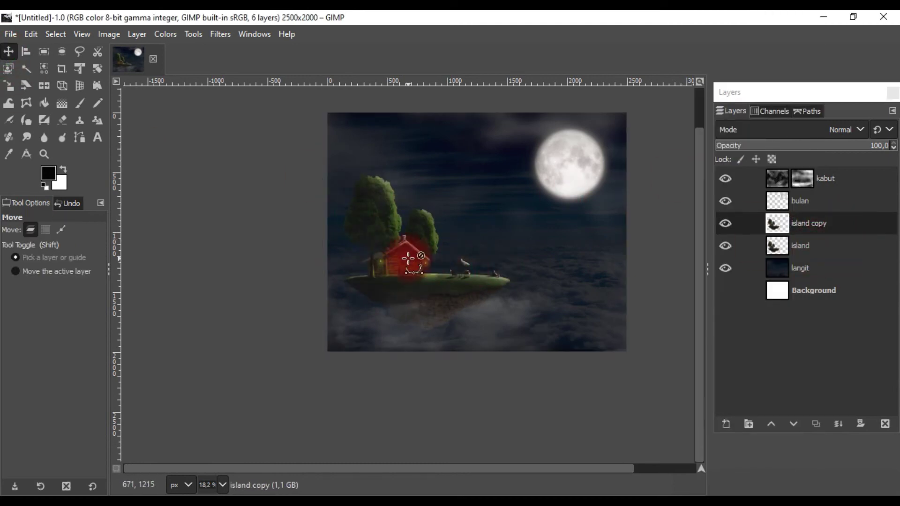
Scale the island copy down into a small distant island up in the sky.
click(79, 70)
drag(338, 136, 506, 255)
mouse_move(530, 317)
mouse_down()
mouse_move(520, 257)
mouse_move(498, 231)
mouse_up()
drag(465, 157, 459, 151)
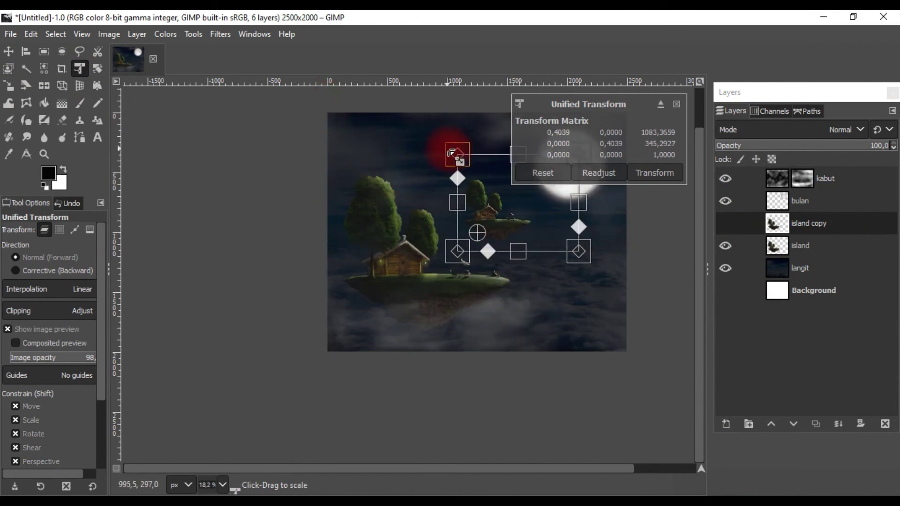
click(655, 173)
Nudge the small island slightly left and adjust its layer opacity.
click(9, 52)
drag(500, 227, 490, 225)
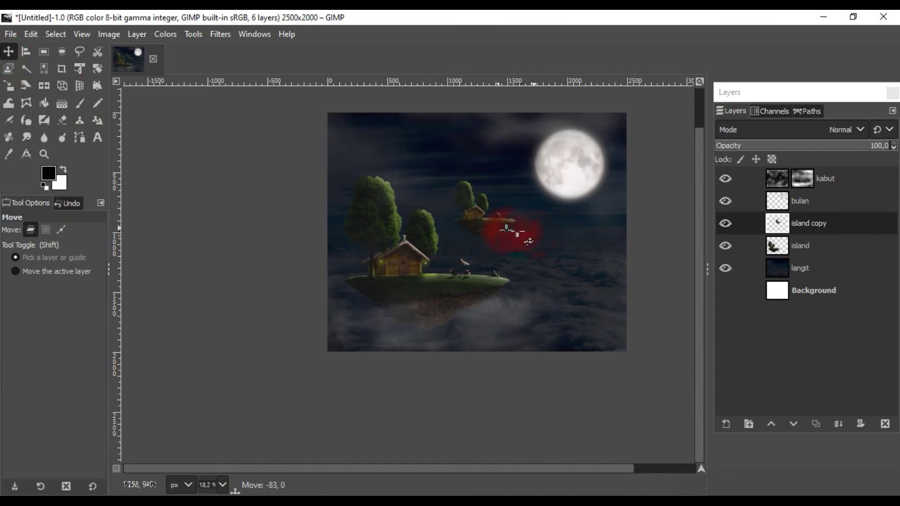
click(871, 146)
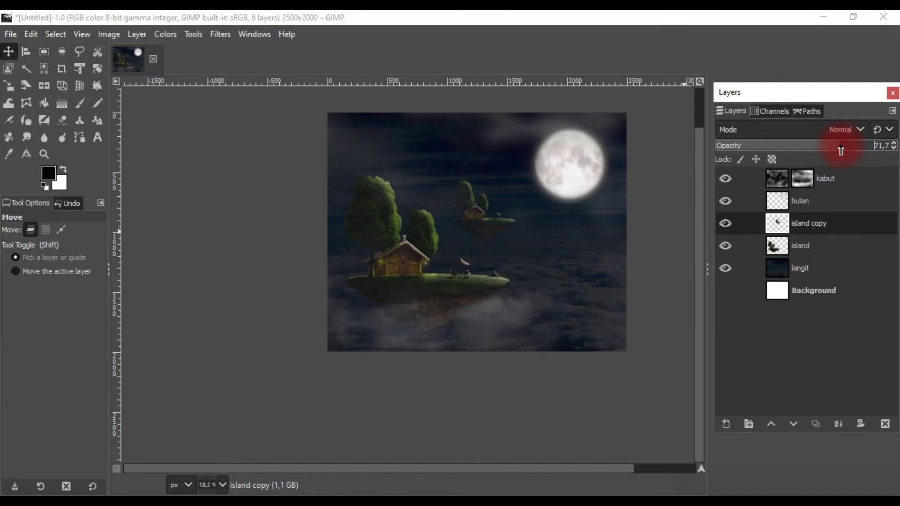
click(165, 34)
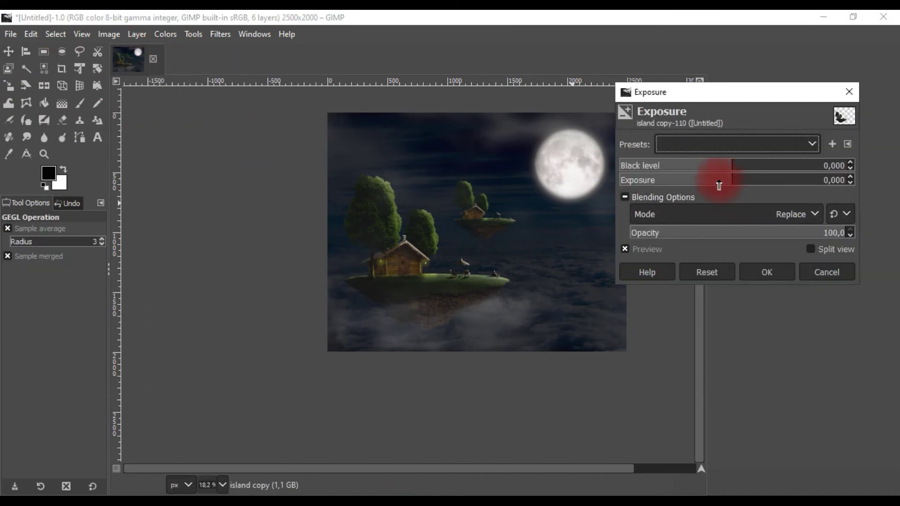
Try Exposure and Levels on the distant island, discarding the Levels change.
click(767, 272)
click(165, 34)
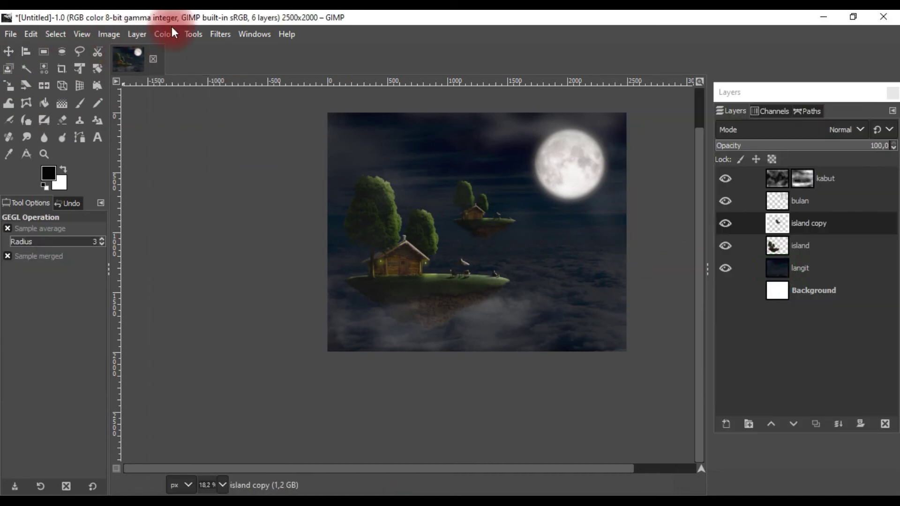
click(231, 134)
click(764, 272)
click(166, 33)
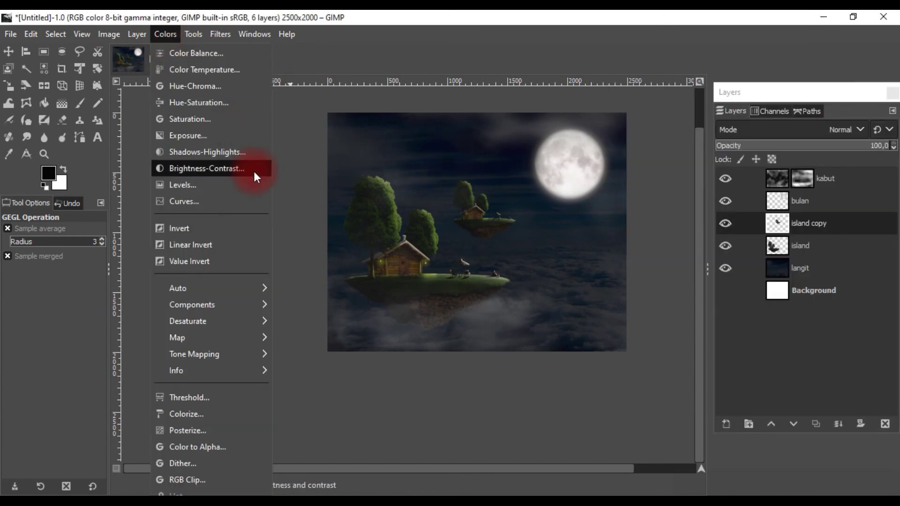
click(237, 184)
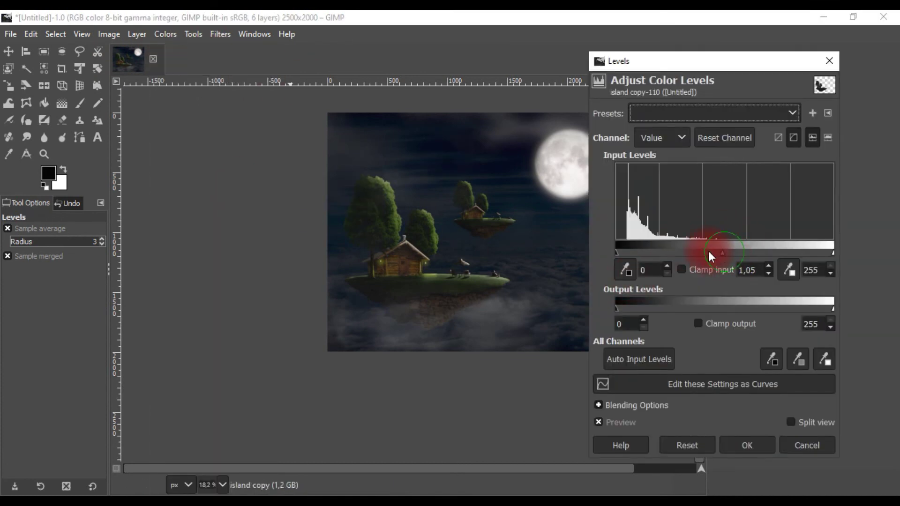
drag(708, 251, 738, 253)
click(818, 449)
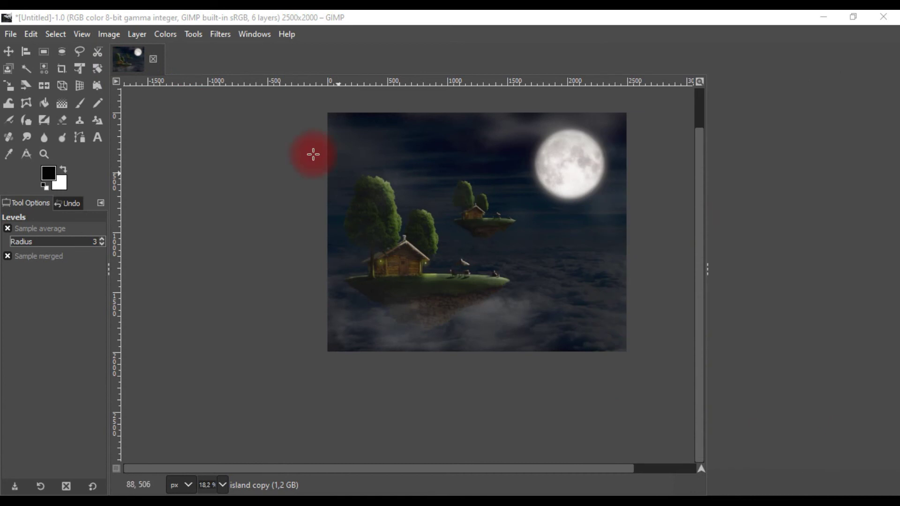
Lower the distant island's contrast to -26 with Brightness-Contrast.
click(165, 34)
click(209, 167)
mouse_move(633, 158)
mouse_down()
mouse_move(633, 135)
mouse_move(798, 116)
mouse_up()
click(732, 201)
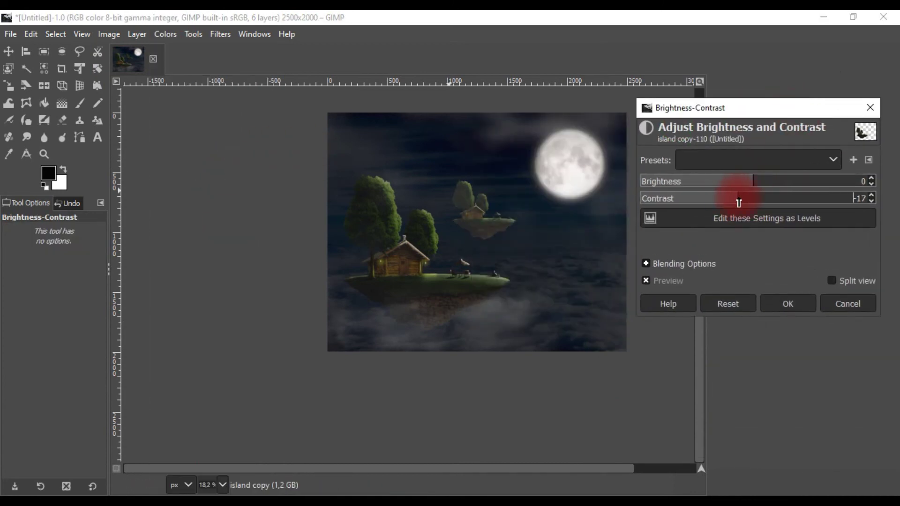
click(788, 303)
Raise the island's Exposure black level to 0,012 and set its opacity to about 59.
click(165, 34)
click(206, 136)
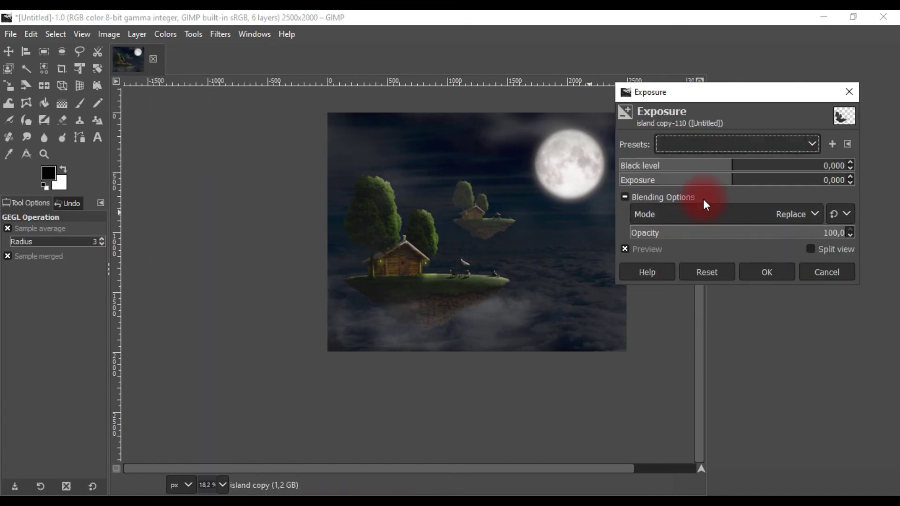
click(746, 165)
click(767, 273)
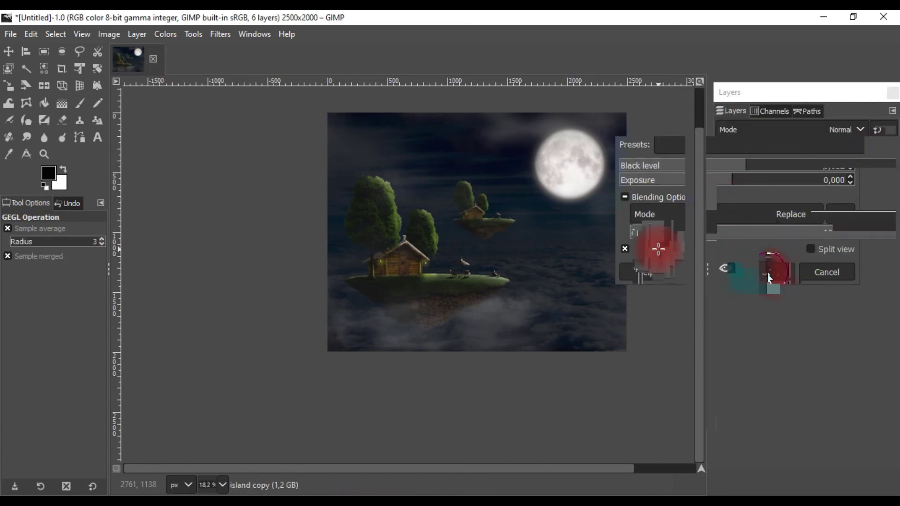
click(837, 146)
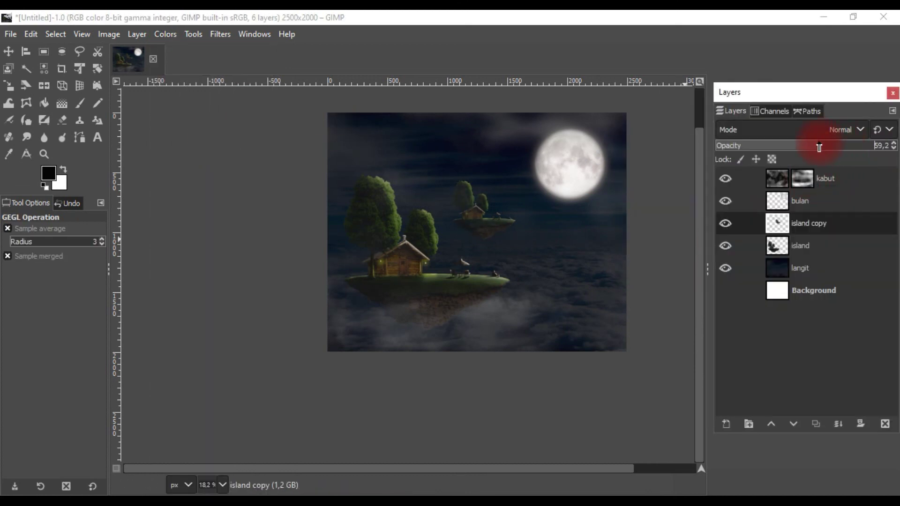
Nudge the distant island up-left, duplicate it, and move the copy down-right at 100% opacity.
click(8, 52)
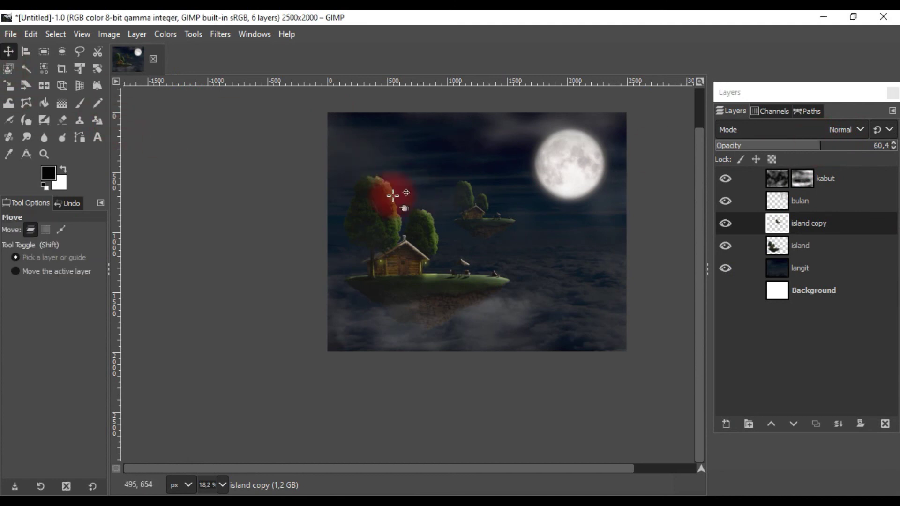
drag(489, 232, 484, 231)
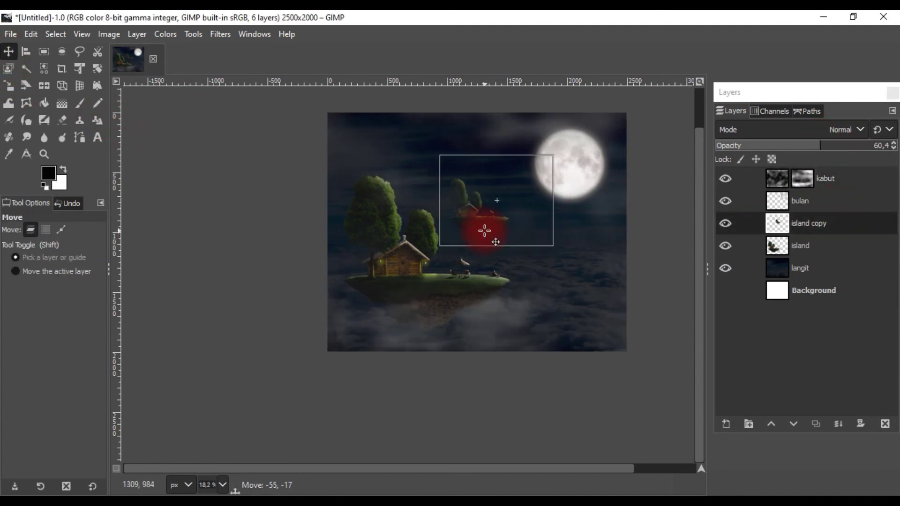
click(836, 147)
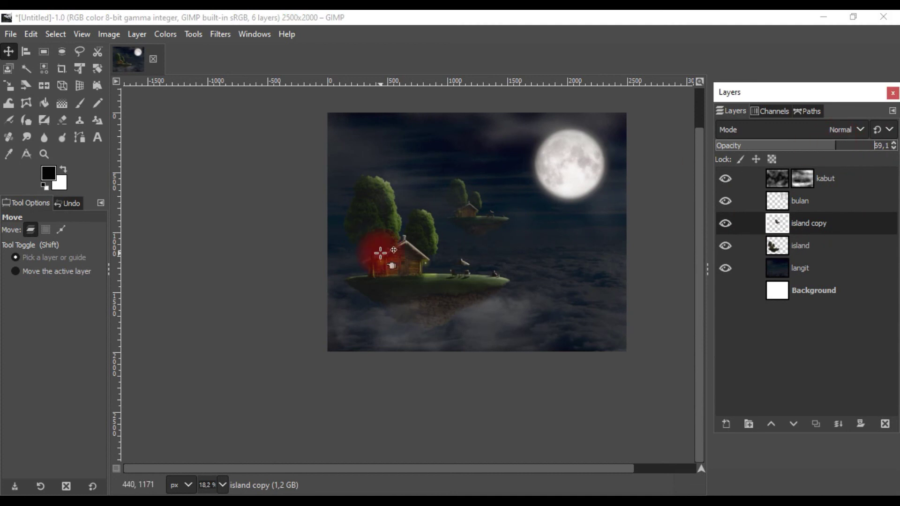
right_click(798, 223)
click(750, 161)
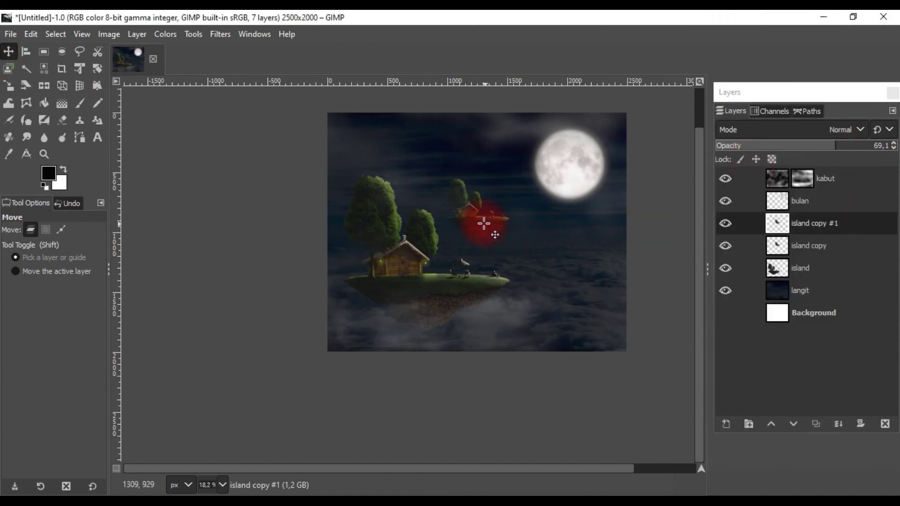
drag(484, 223, 583, 291)
drag(836, 147, 896, 150)
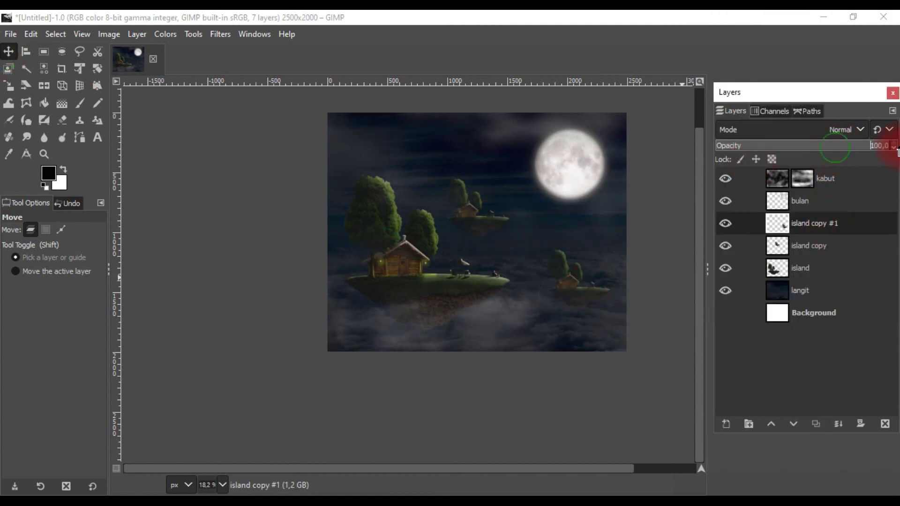
Mirror the duplicate island horizontally.
drag(568, 298, 574, 291)
click(584, 297)
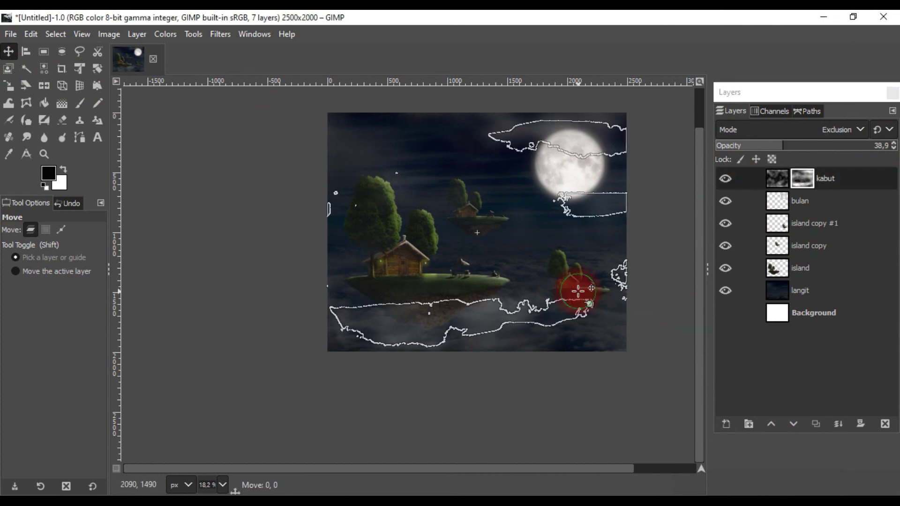
click(835, 225)
click(51, 87)
click(577, 293)
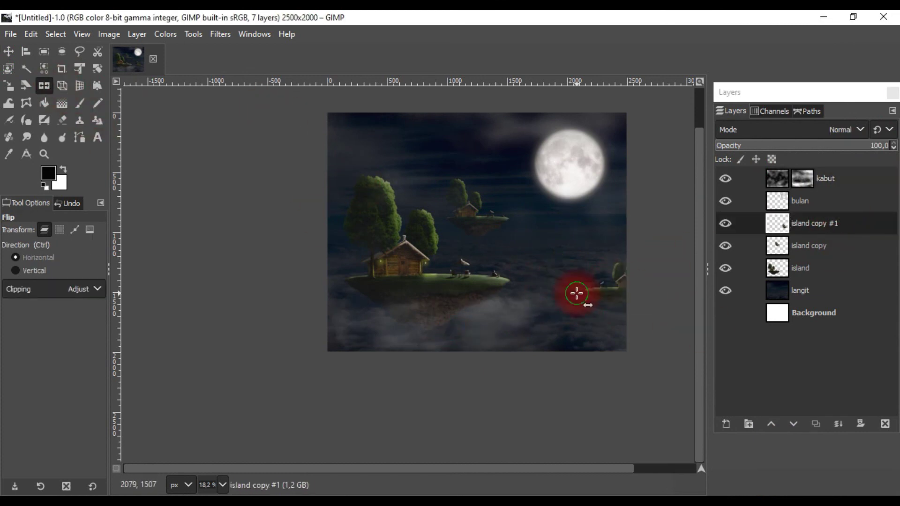
click(10, 53)
Move only the mirrored island, shifting it up and left into place.
click(610, 293)
click(841, 224)
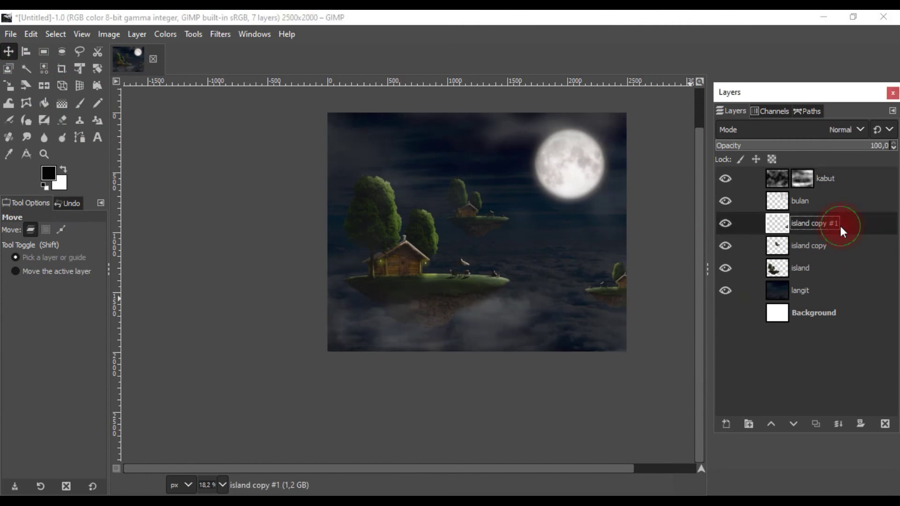
click(604, 288)
click(16, 271)
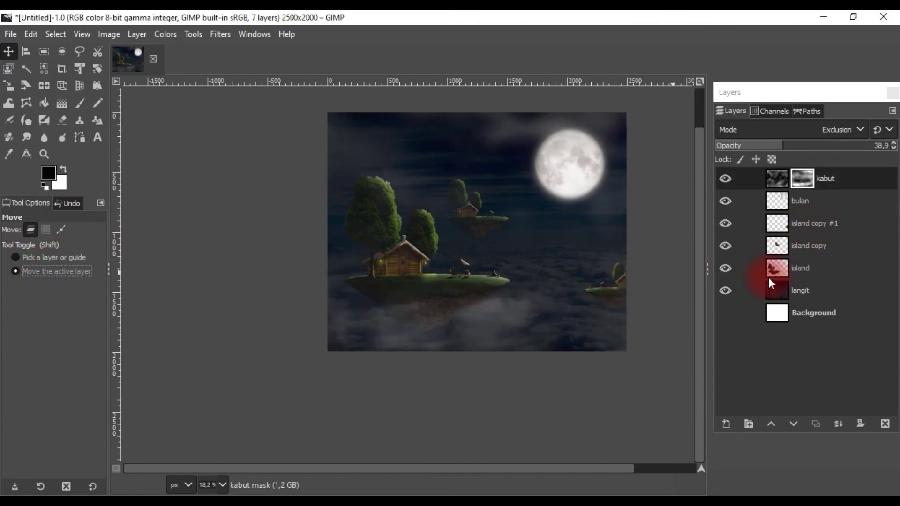
click(798, 224)
drag(604, 289, 591, 256)
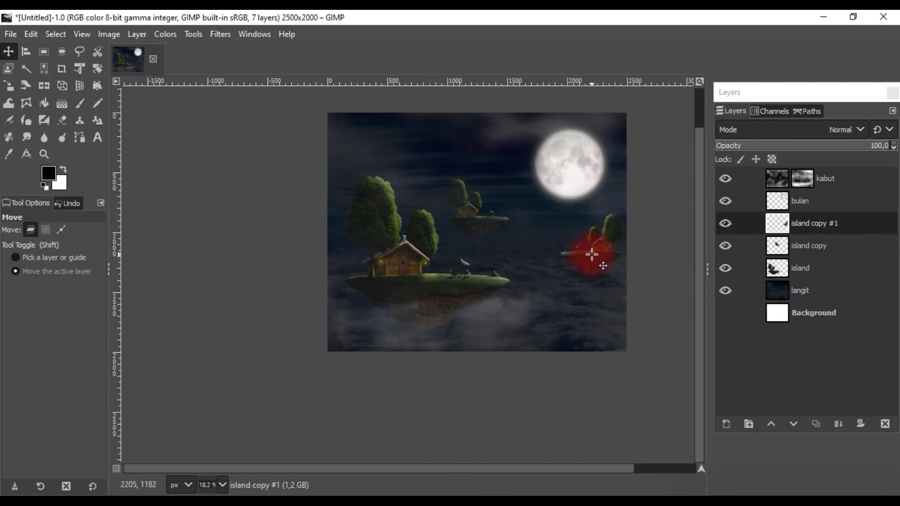
Scale the mirrored island down and reposition it with Unified Transform.
click(80, 69)
click(522, 214)
ctrl+scroll(577, 234, up, 3)
drag(395, 96, 476, 197)
mouse_move(604, 263)
mouse_down()
mouse_move(633, 291)
mouse_move(633, 197)
mouse_move(600, 248)
mouse_up()
key(Return)
ctrl+scroll(601, 248, down, 2)
Start a Color Temperature adjustment on the first distant island, original temperature 7801.3.
click(10, 51)
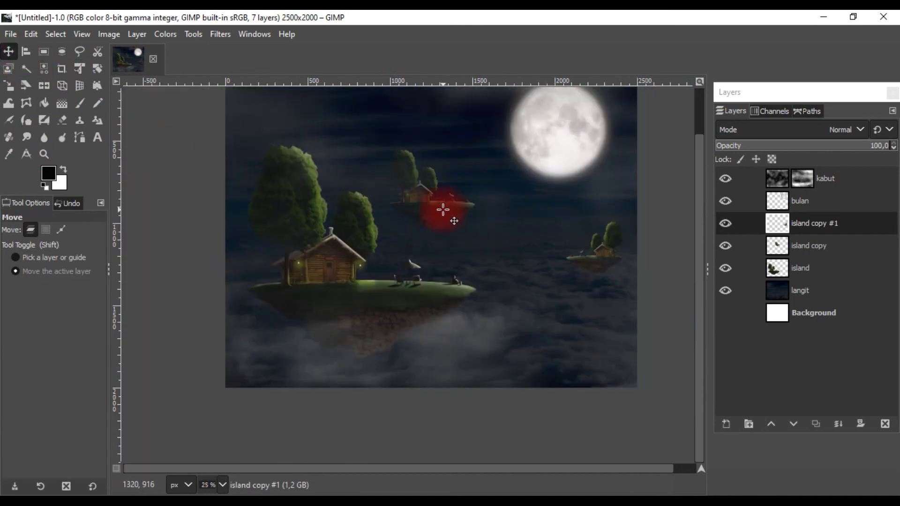
click(804, 247)
click(181, 38)
click(254, 100)
mouse_move(723, 164)
mouse_down()
mouse_move(750, 171)
mouse_move(692, 186)
mouse_up()
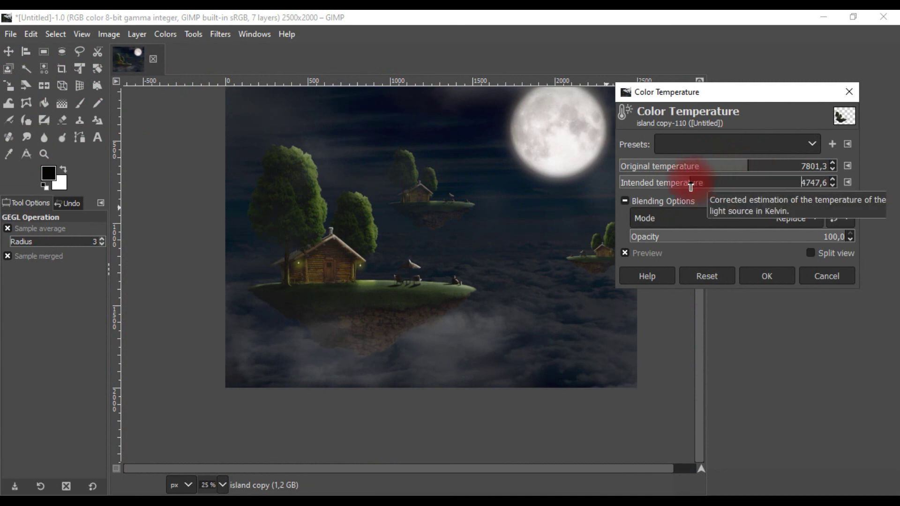
Apply the colour temperature corrections to both distant islands.
click(767, 276)
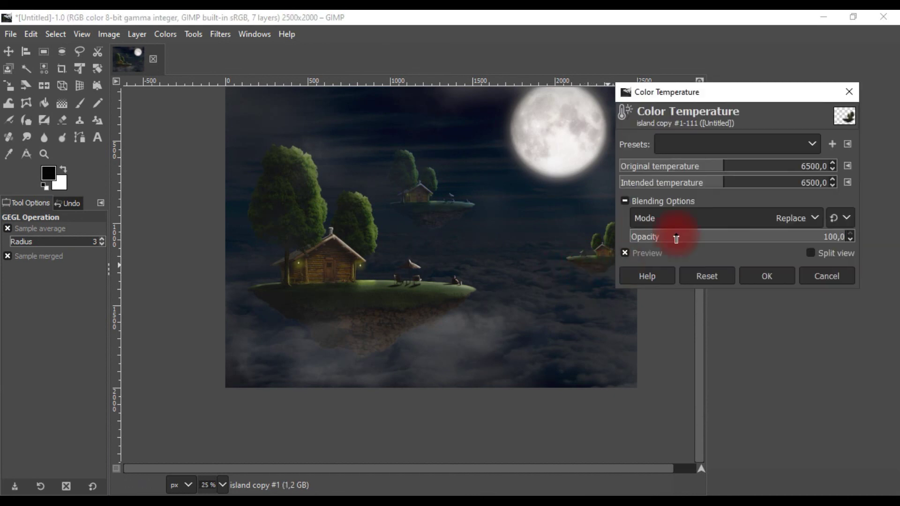
click(301, 283)
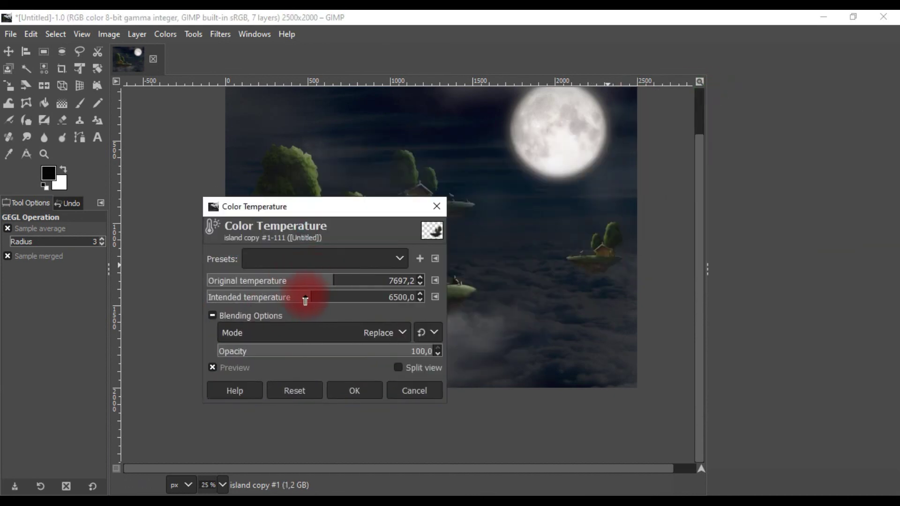
click(371, 389)
Nudge the second distant island slightly inward with the Move tool.
scroll(596, 276, down, 2)
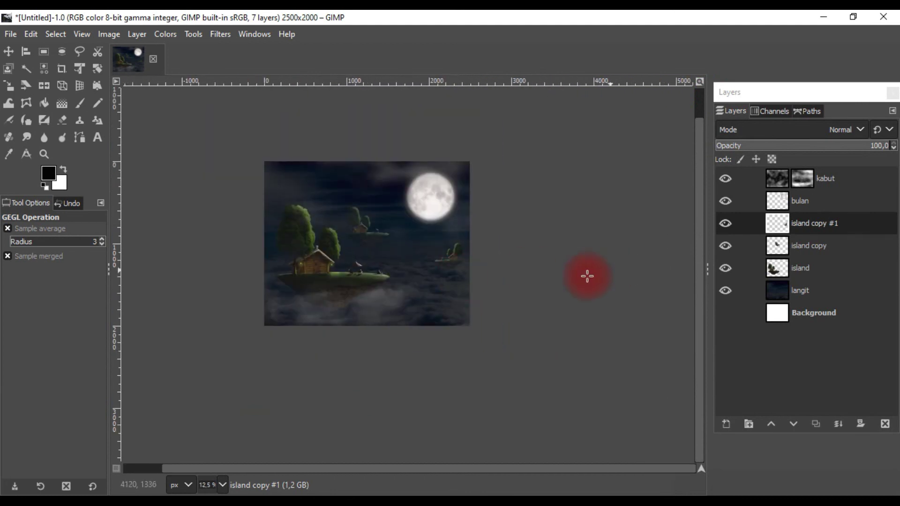
scroll(587, 276, up, 1)
key(m)
drag(509, 263, 511, 266)
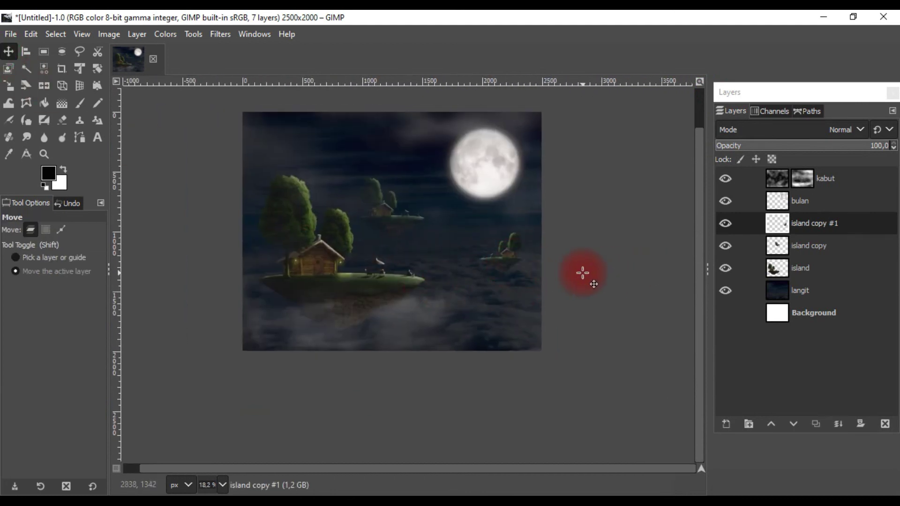
Hide and re-show the kabut fog layer to compare the composite.
click(856, 206)
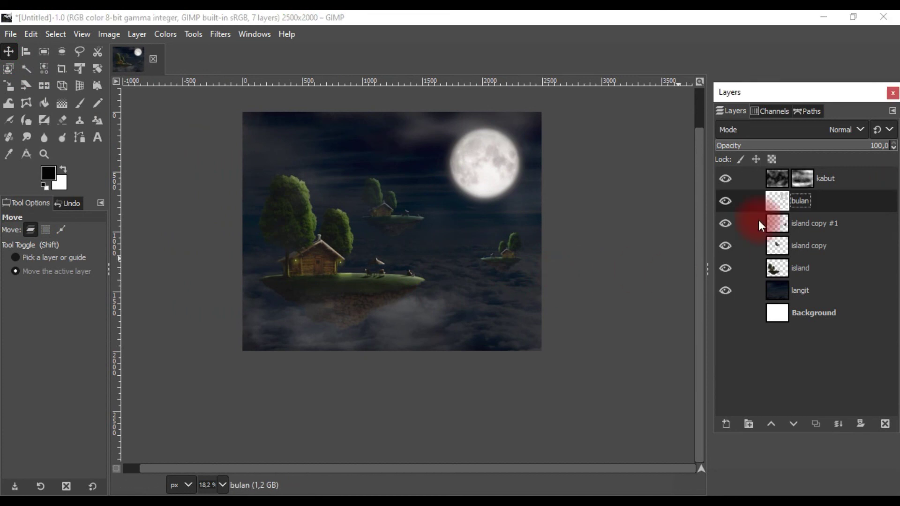
click(726, 179)
click(835, 179)
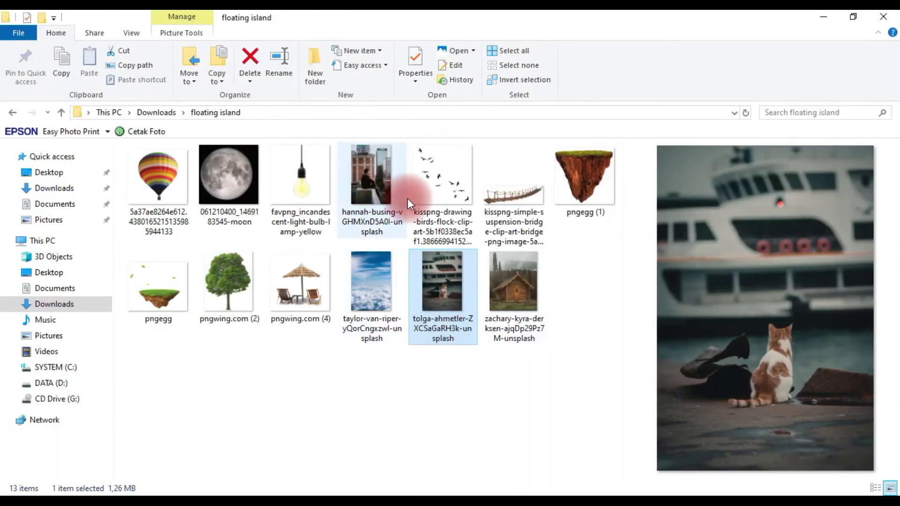
Choose the hot-air balloon PNG in File Explorer and drag it onto the canvas.
click(514, 188)
click(240, 283)
click(162, 183)
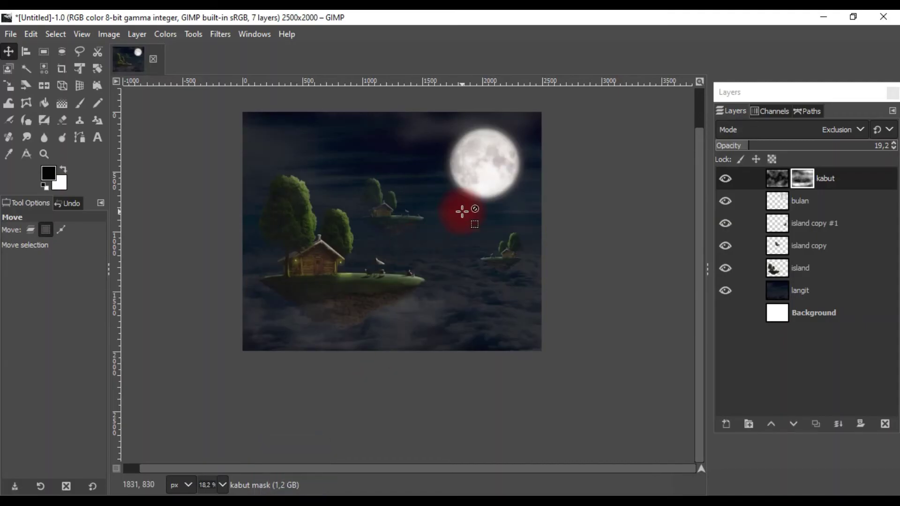
mouse_move(462, 211)
mouse_down()
mouse_move(423, 223)
mouse_move(450, 193)
mouse_up()
scroll(449, 194, up, 1)
Shrink the balloon and place it beside the moon with Unified Transform.
click(80, 69)
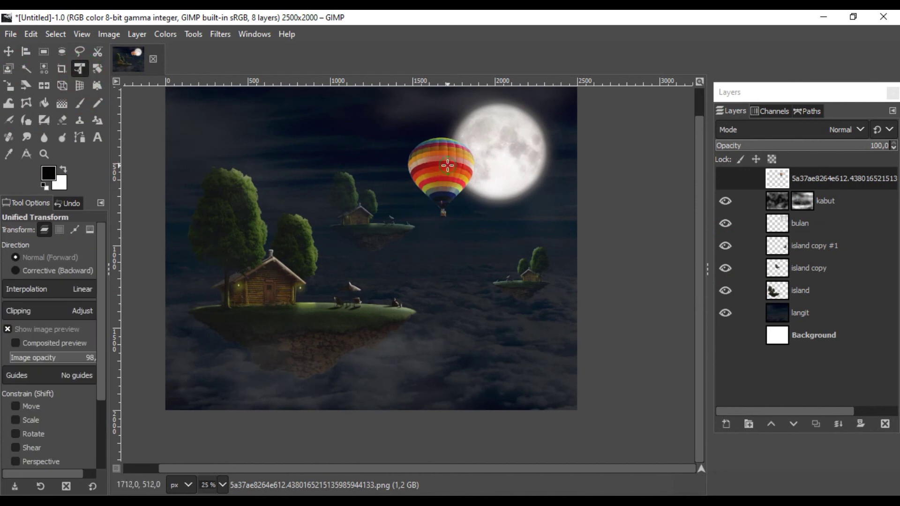
click(441, 181)
drag(382, 123, 426, 184)
scroll(469, 206, up, 1)
drag(482, 221, 416, 189)
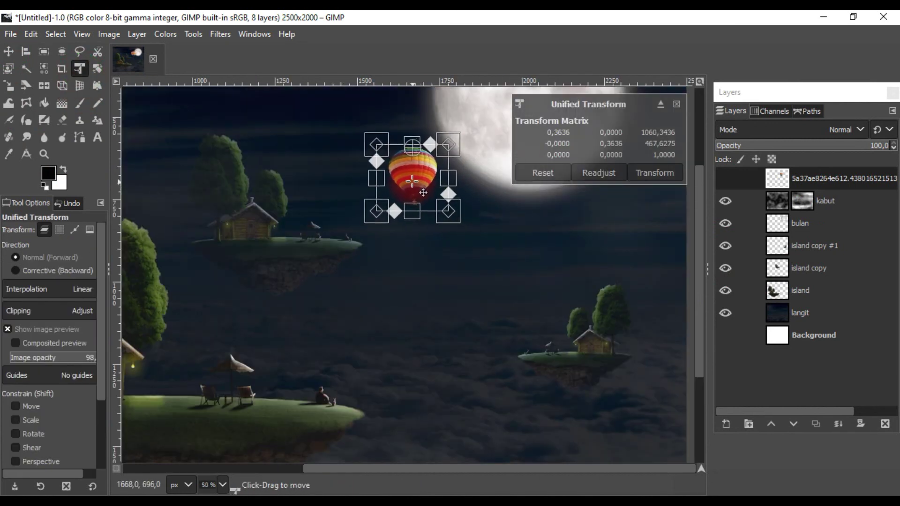
click(652, 174)
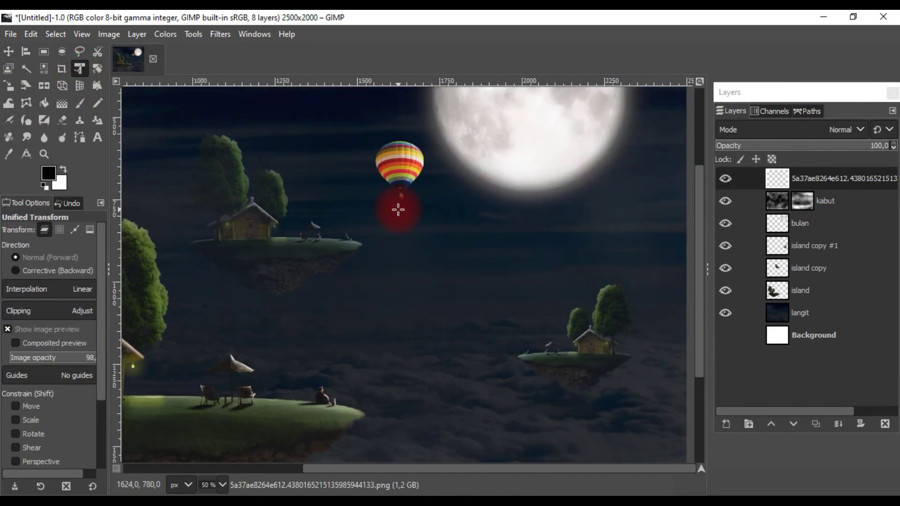
Darken the balloon with a Colors > Exposure adjustment.
click(174, 38)
click(201, 137)
drag(336, 297, 288, 297)
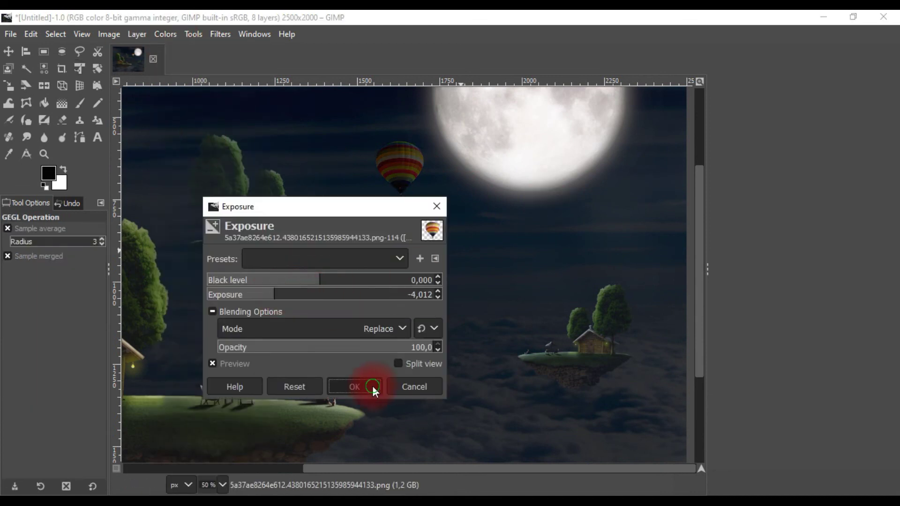
click(373, 387)
Lighten the balloon basket slightly with Dodge/Burn.
click(61, 138)
scroll(413, 324, up, 4)
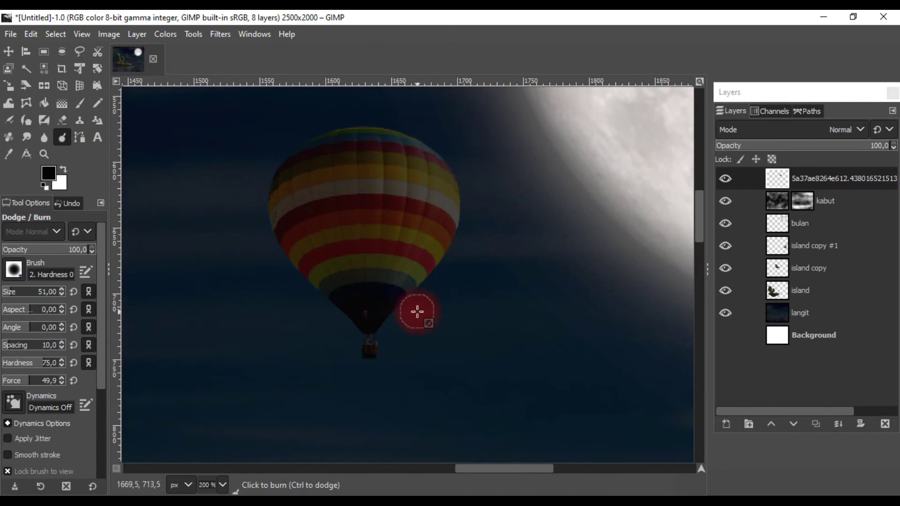
scroll(419, 290, down, 2)
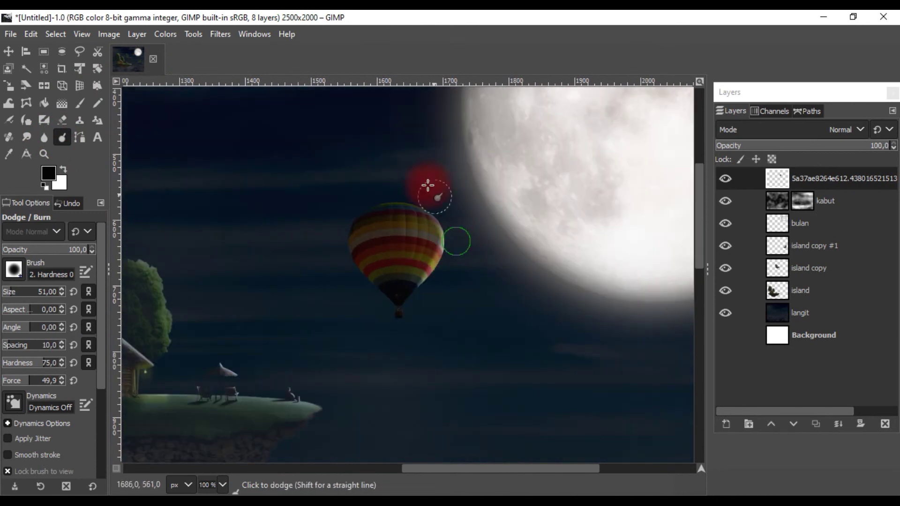
scroll(427, 186, down, 2)
scroll(30, 422, down, 3)
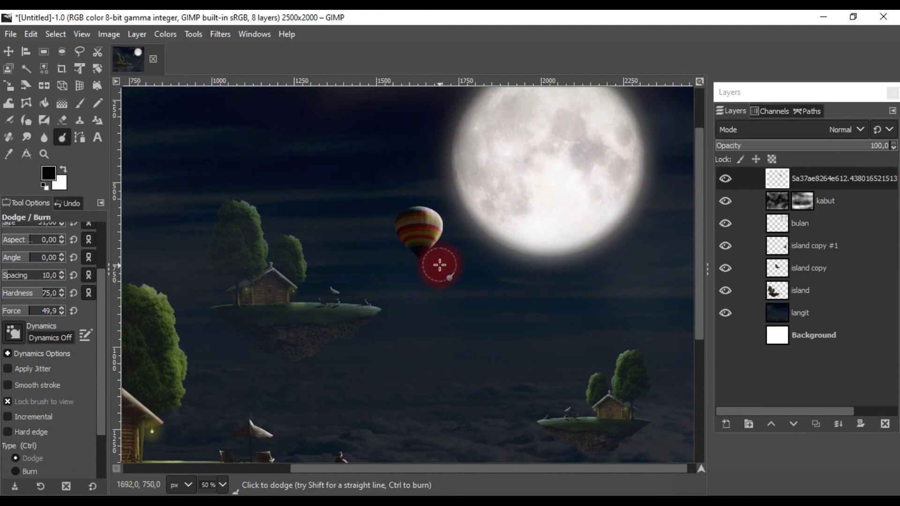
scroll(410, 253, up, 4)
scroll(375, 277, up, 3)
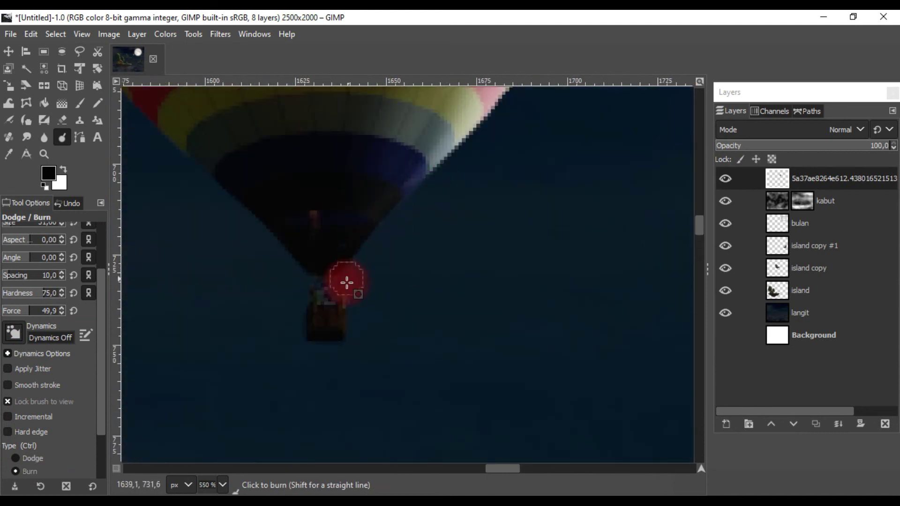
drag(352, 315, 345, 274)
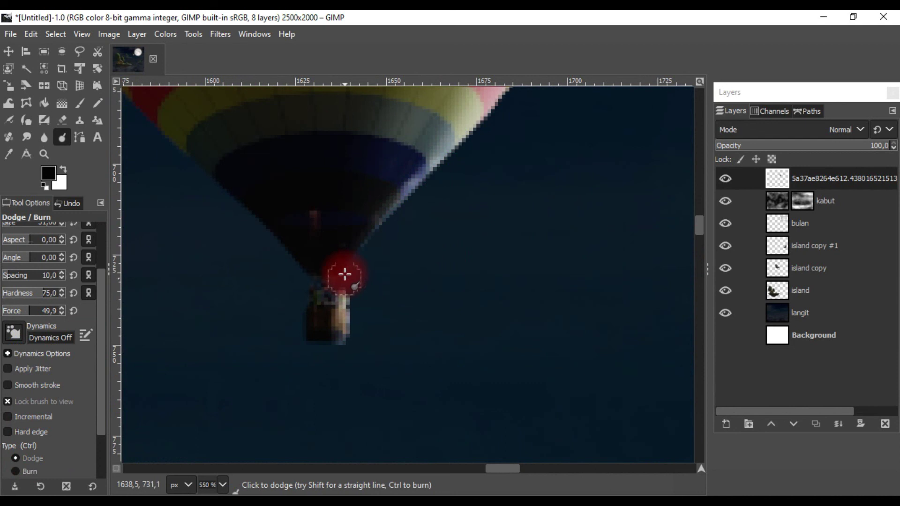
scroll(372, 300, down, 4)
scroll(418, 342, down, 3)
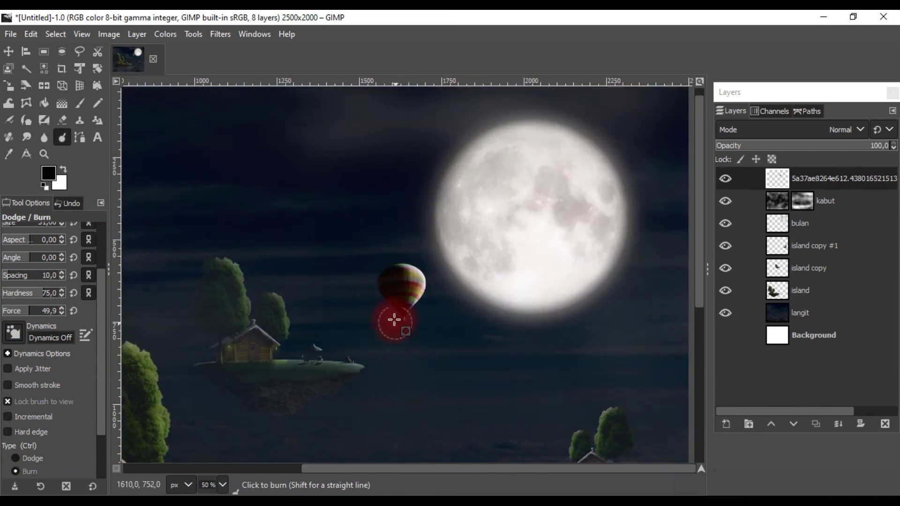
scroll(394, 320, down, 2)
scroll(466, 331, down, 1)
scroll(478, 331, up, 2)
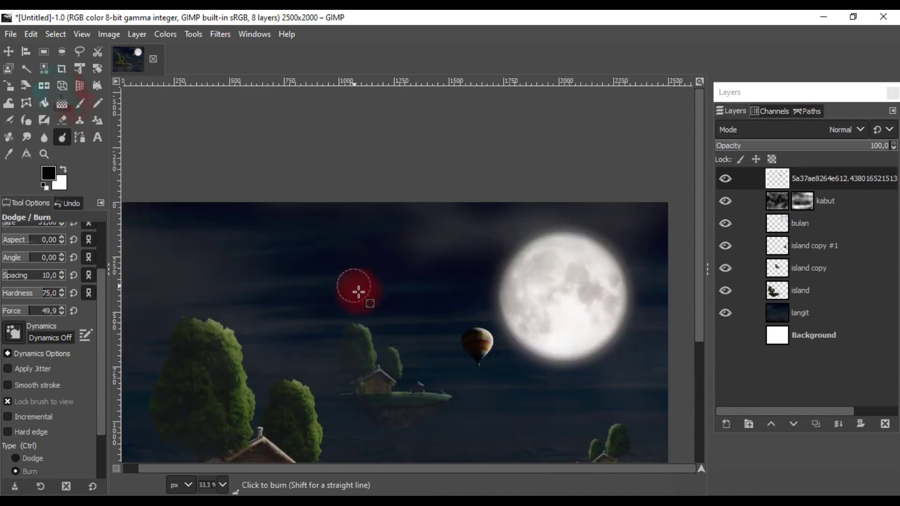
Lower the balloon's exposure to -1.105.
click(9, 52)
click(165, 34)
click(222, 168)
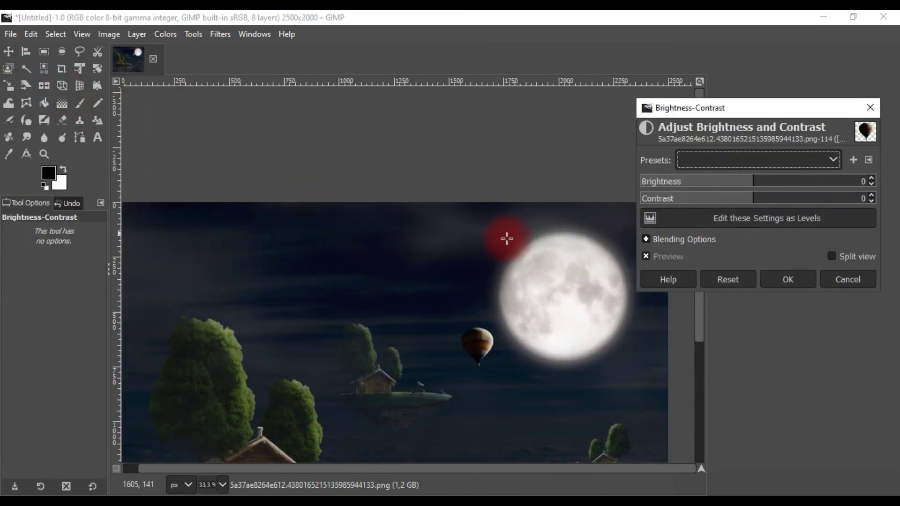
key(Escape)
click(165, 33)
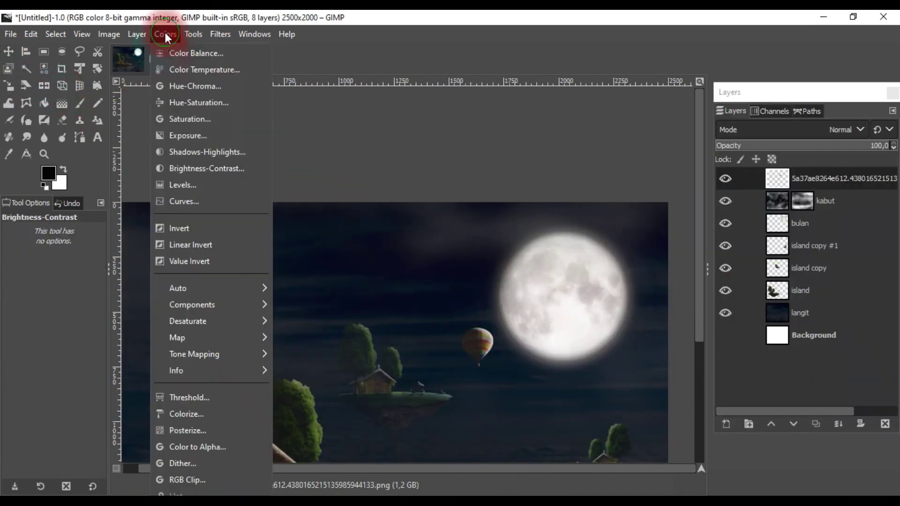
click(205, 135)
drag(364, 205, 738, 164)
drag(677, 256, 684, 257)
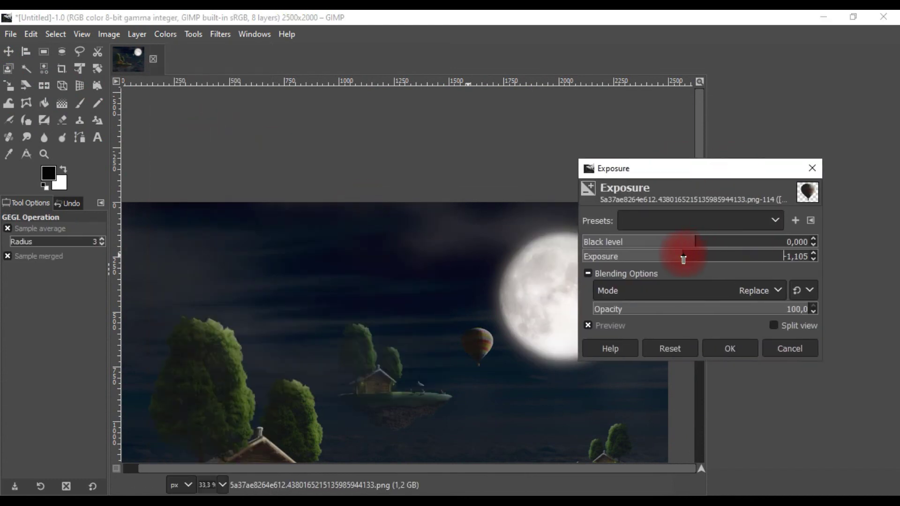
click(727, 348)
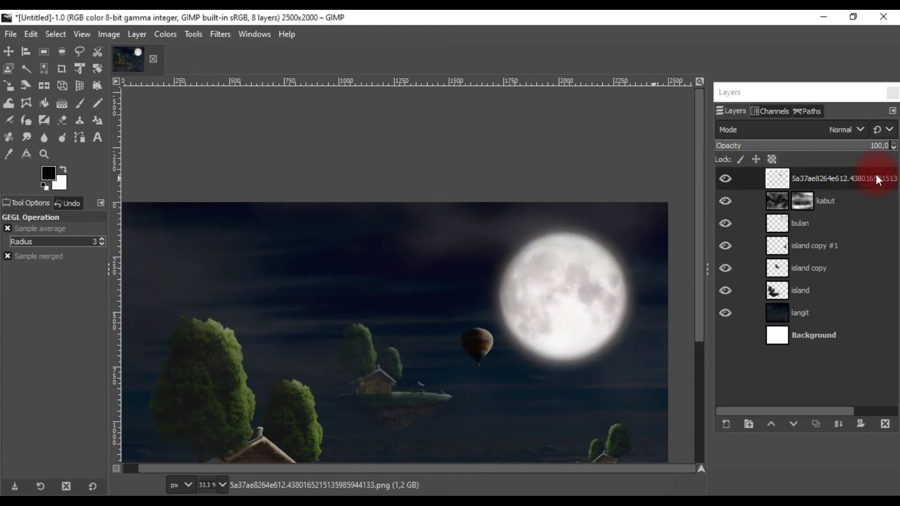
Set the balloon layer's opacity to 67.2 and begin renaming the layer.
drag(842, 148, 833, 148)
click(8, 51)
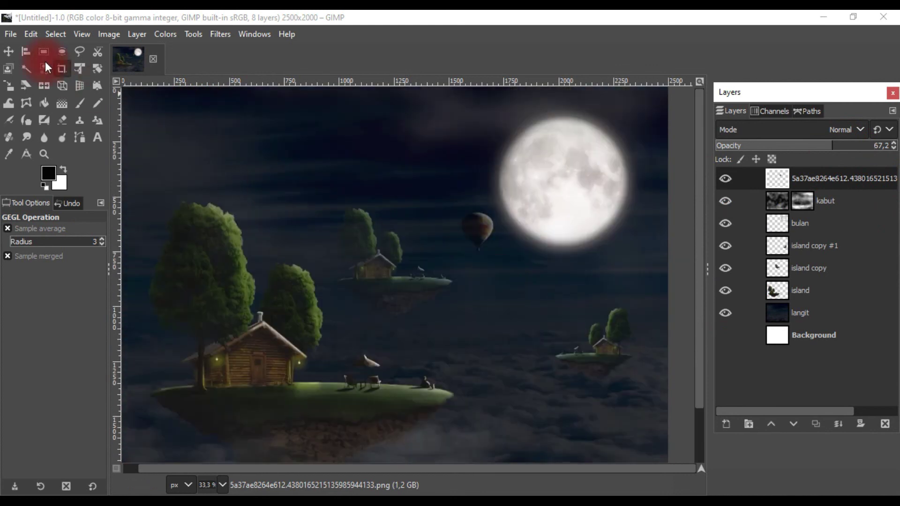
right_click(470, 223)
double_click(868, 179)
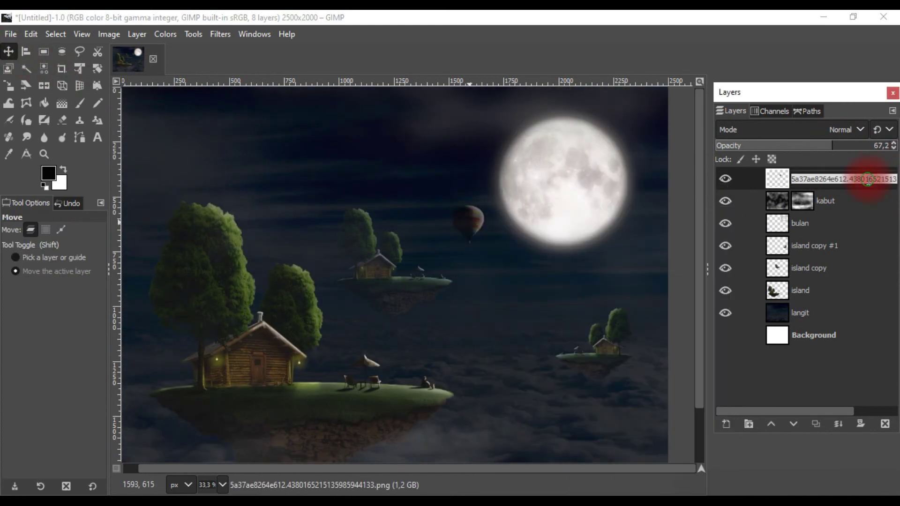
text(ballon)
Duplicate the balloon layer and position the copy above the small right island.
right_click(868, 179)
click(788, 160)
drag(487, 244, 527, 295)
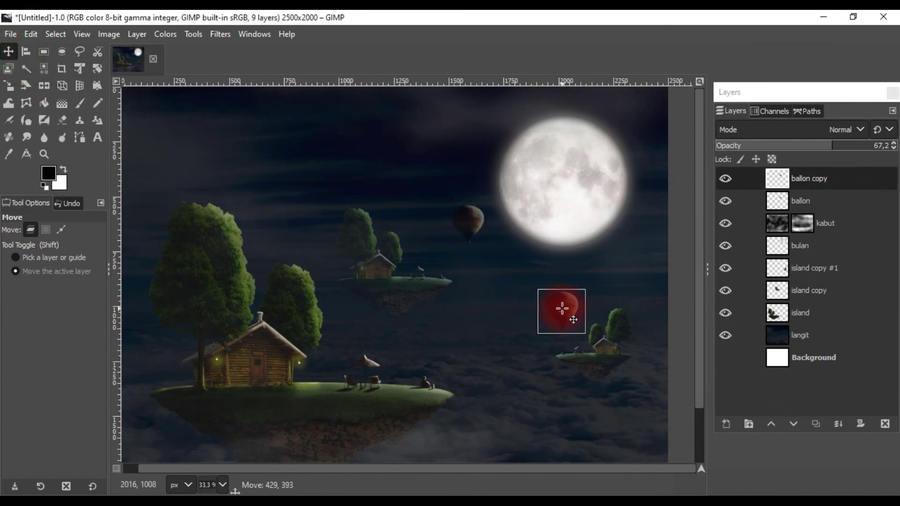
click(44, 86)
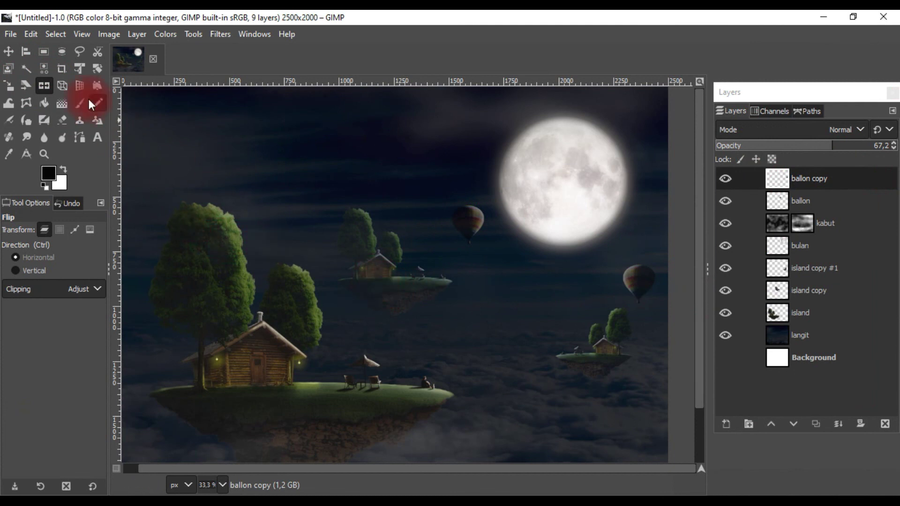
key(m)
scroll(422, 267, down, 1)
scroll(476, 288, down, 1)
scroll(476, 288, up, 1)
drag(544, 260, 544, 247)
Enlarge the original balloon beside the moon with Unified Transform.
click(801, 200)
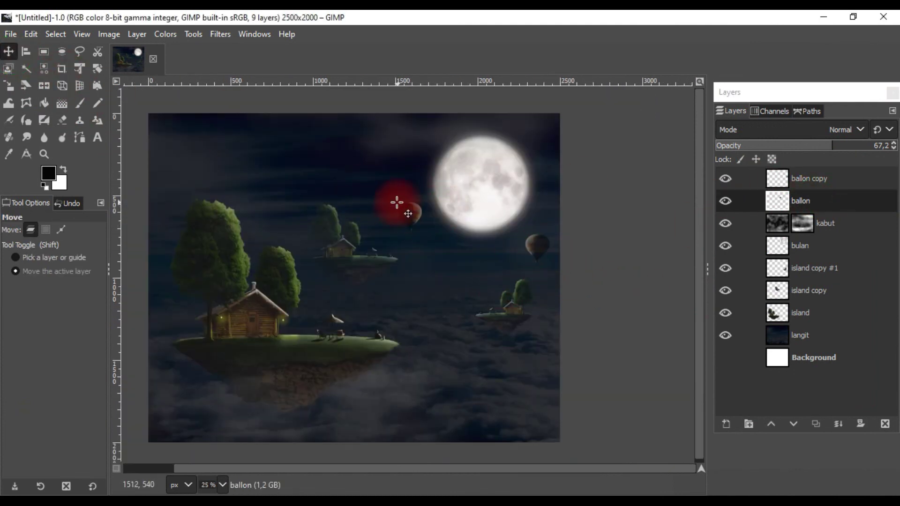
click(80, 68)
click(396, 211)
drag(389, 195, 375, 187)
scroll(406, 201, up, 2)
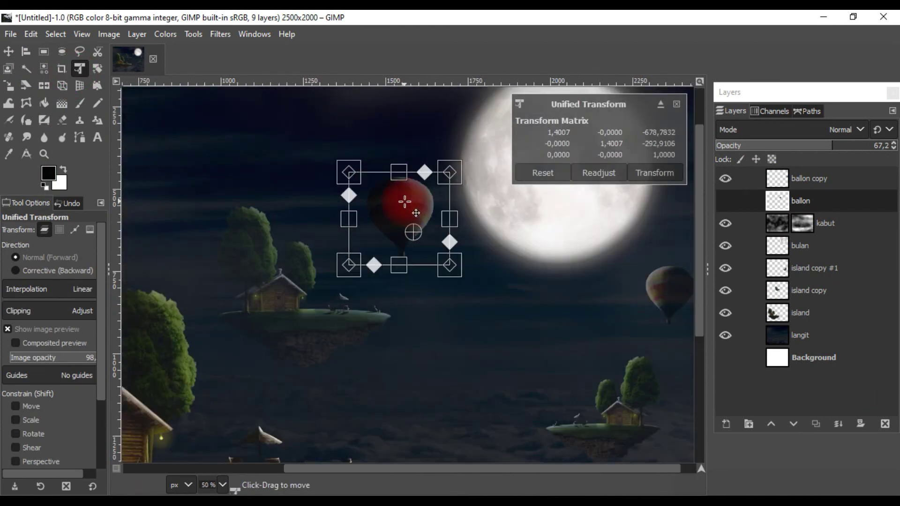
click(636, 177)
Dodge-lighten the ballon copy balloon slightly.
click(57, 139)
scroll(424, 167, up, 2)
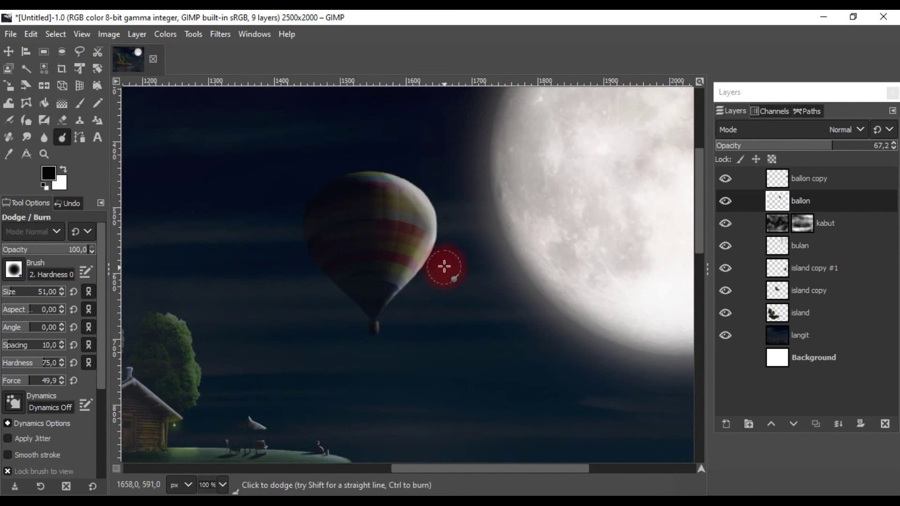
scroll(356, 218, down, 2)
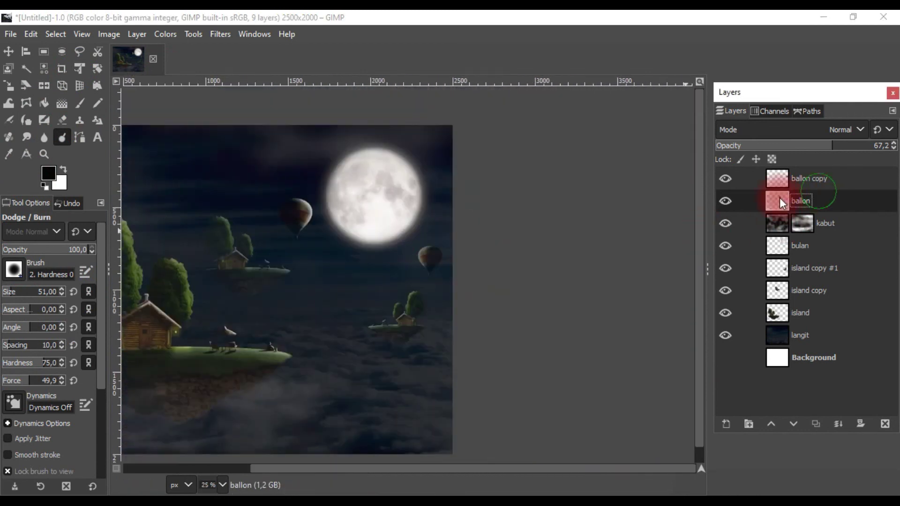
click(800, 178)
scroll(497, 238, up, 2)
drag(397, 141, 338, 262)
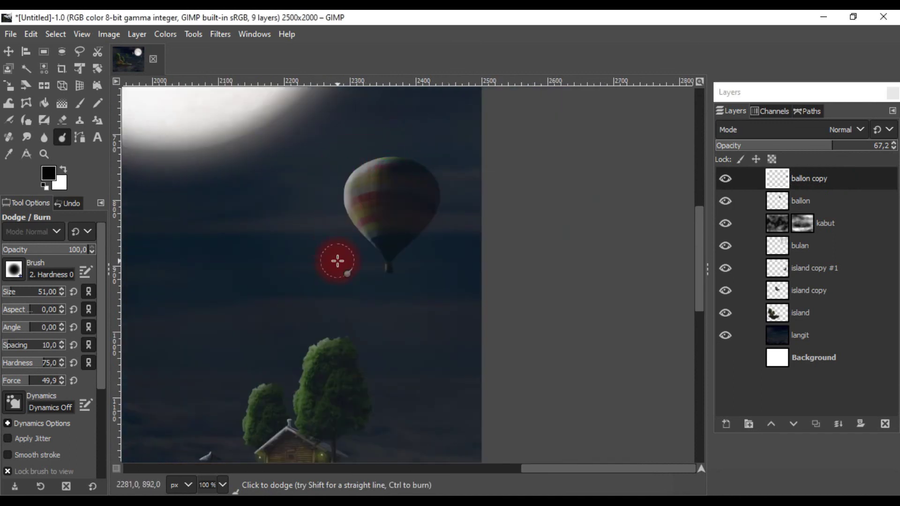
scroll(389, 135, down, 2)
scroll(331, 227, down, 3)
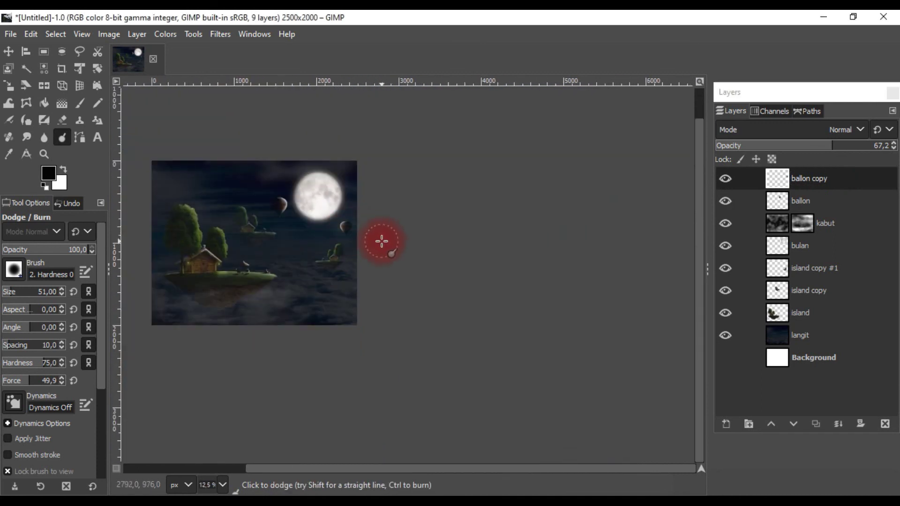
click(9, 51)
scroll(287, 268, up, 1)
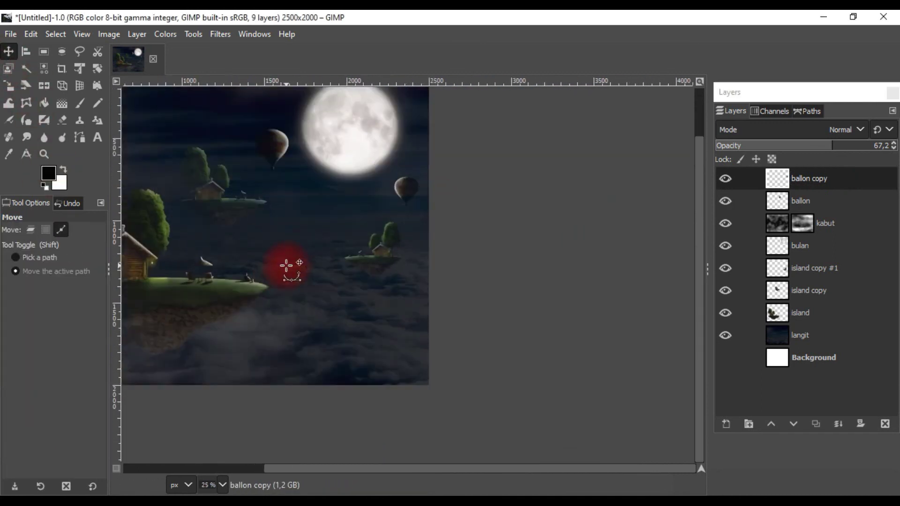
scroll(442, 317, up, 1)
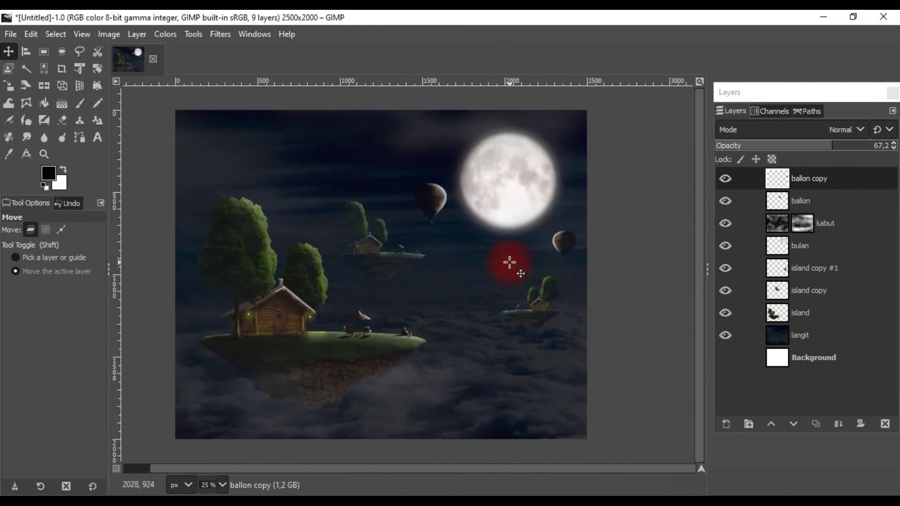
Lower ballon copy beneath kabut and ballon, leaving it just above bulan.
click(794, 424)
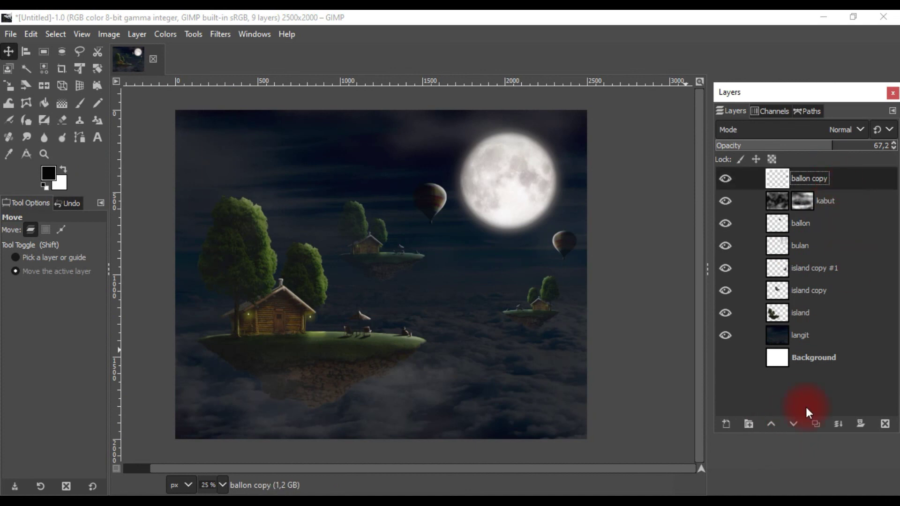
click(794, 424)
scroll(571, 313, down, 1)
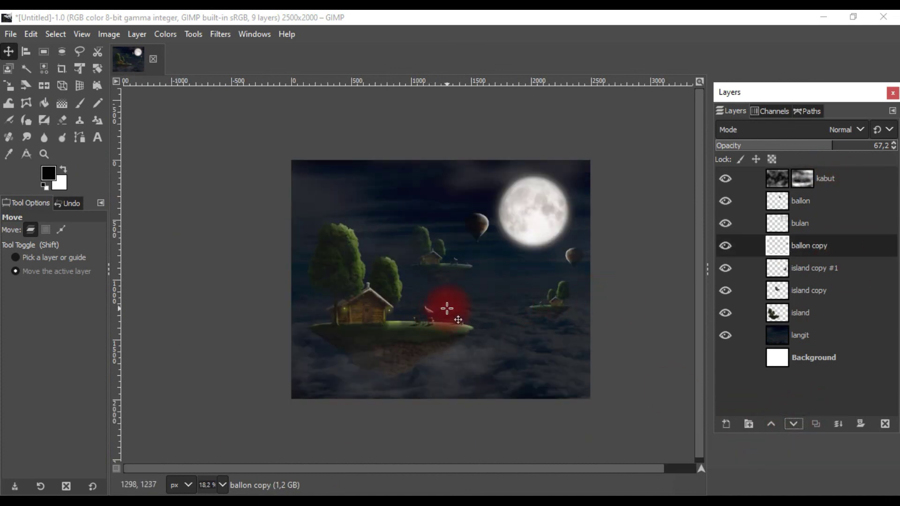
click(851, 203)
click(815, 246)
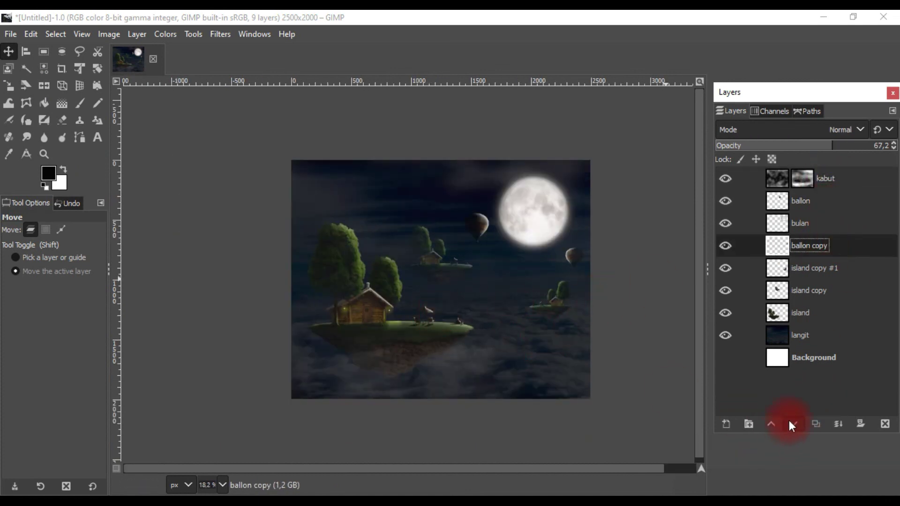
click(772, 424)
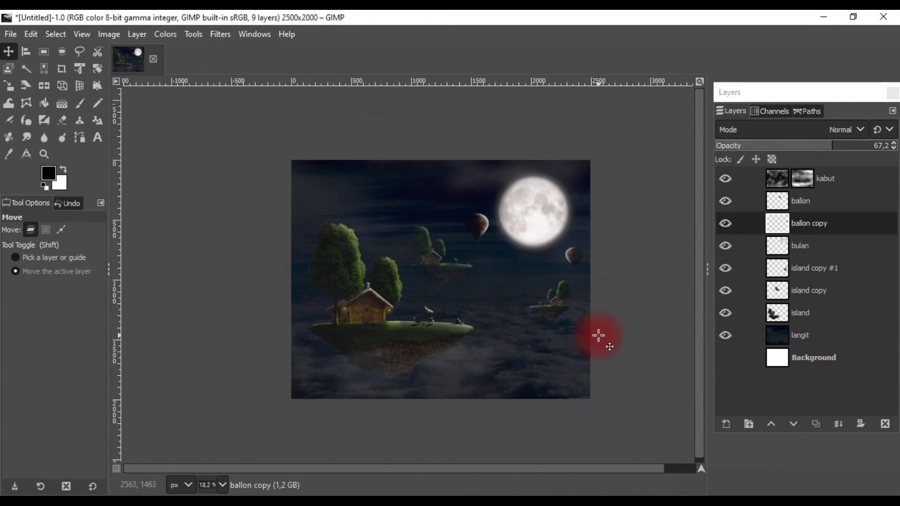